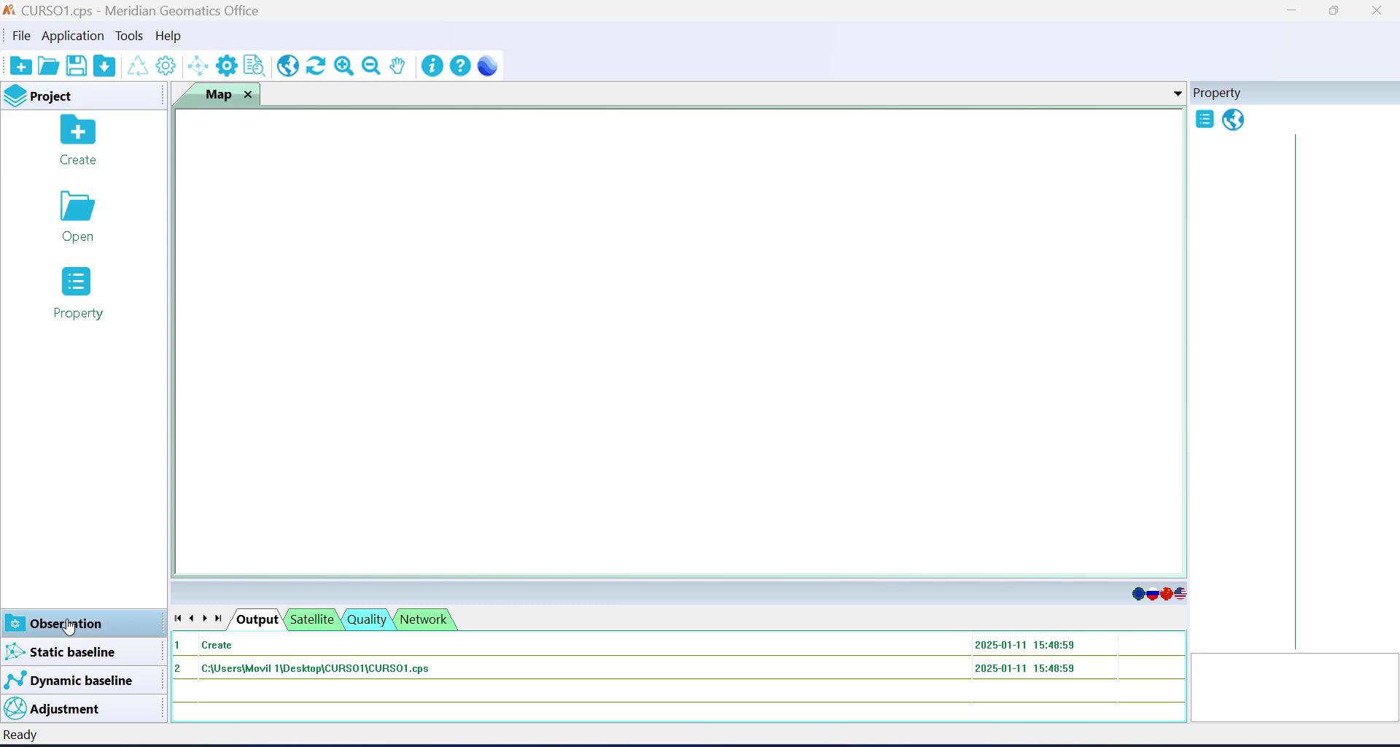
Step: Show the project's observation file list
click(121, 633)
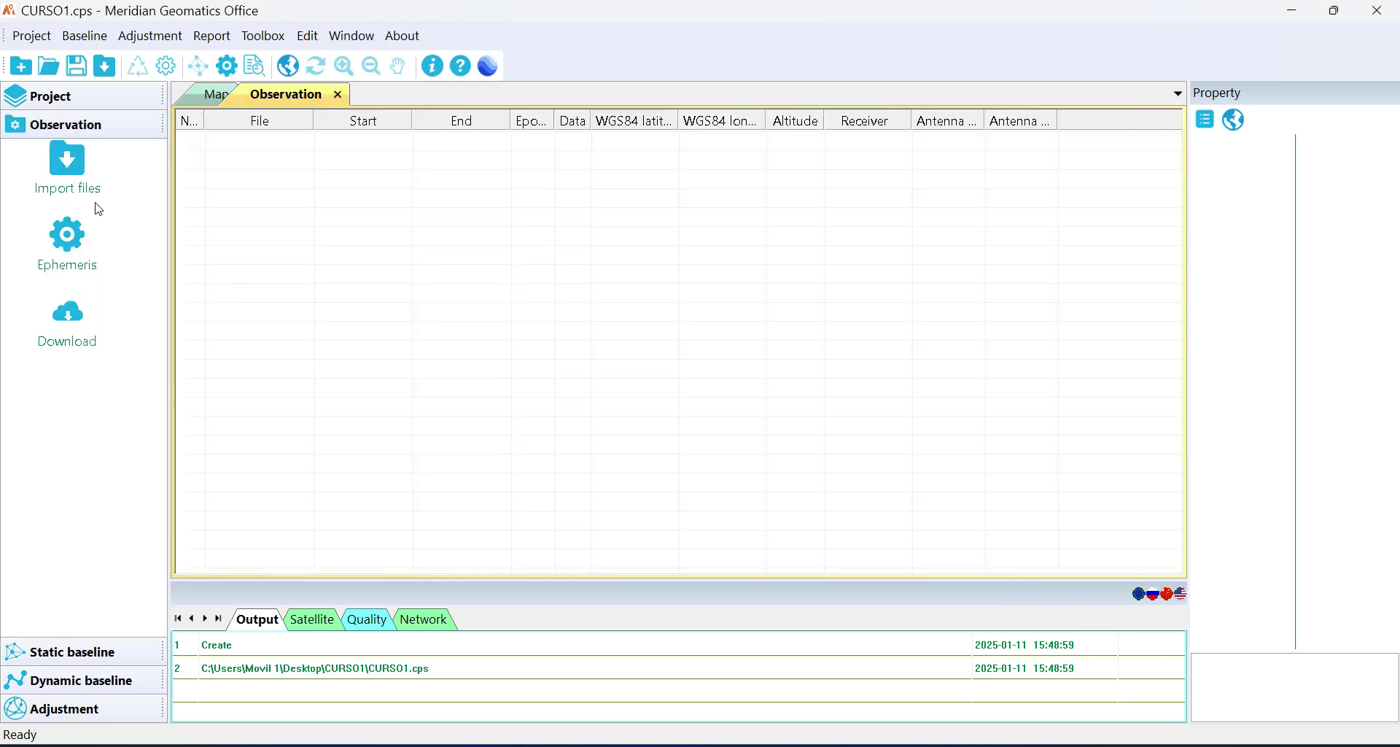
click(71, 172)
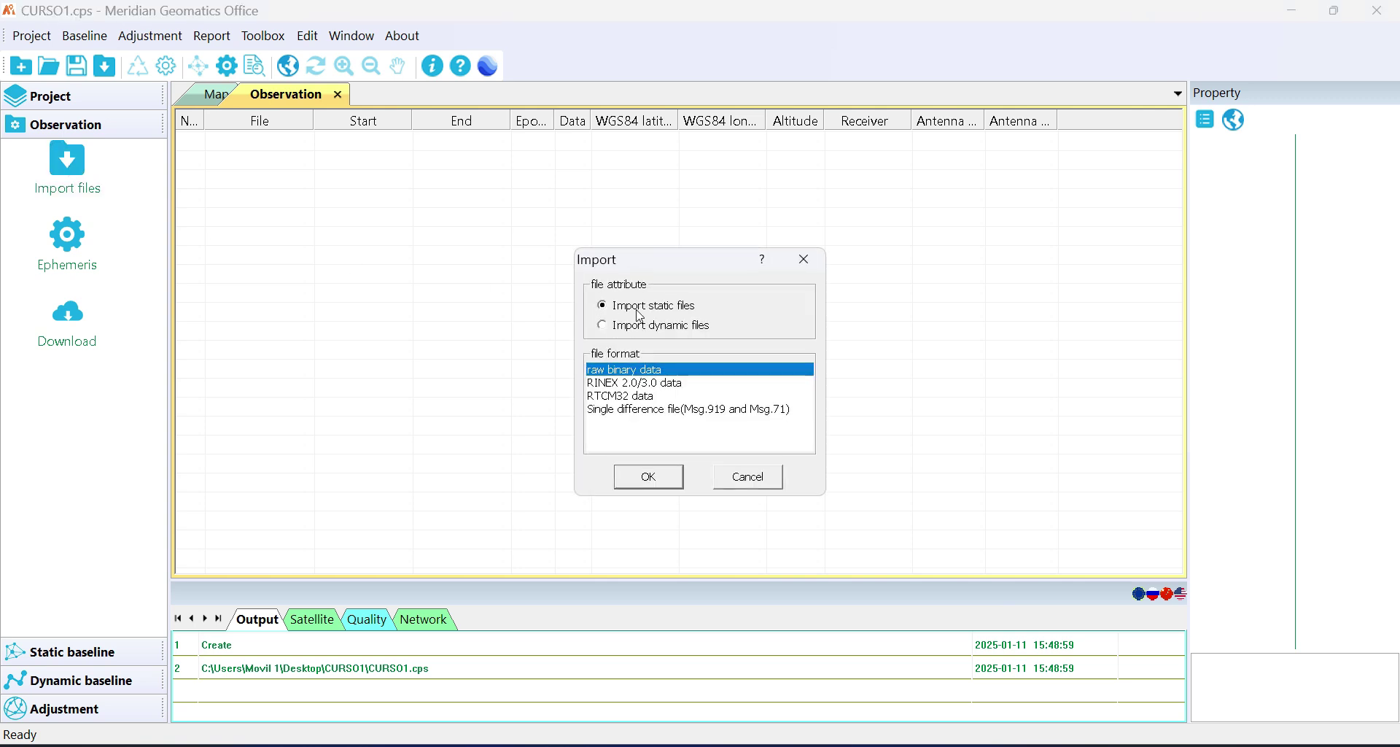
click(747, 478)
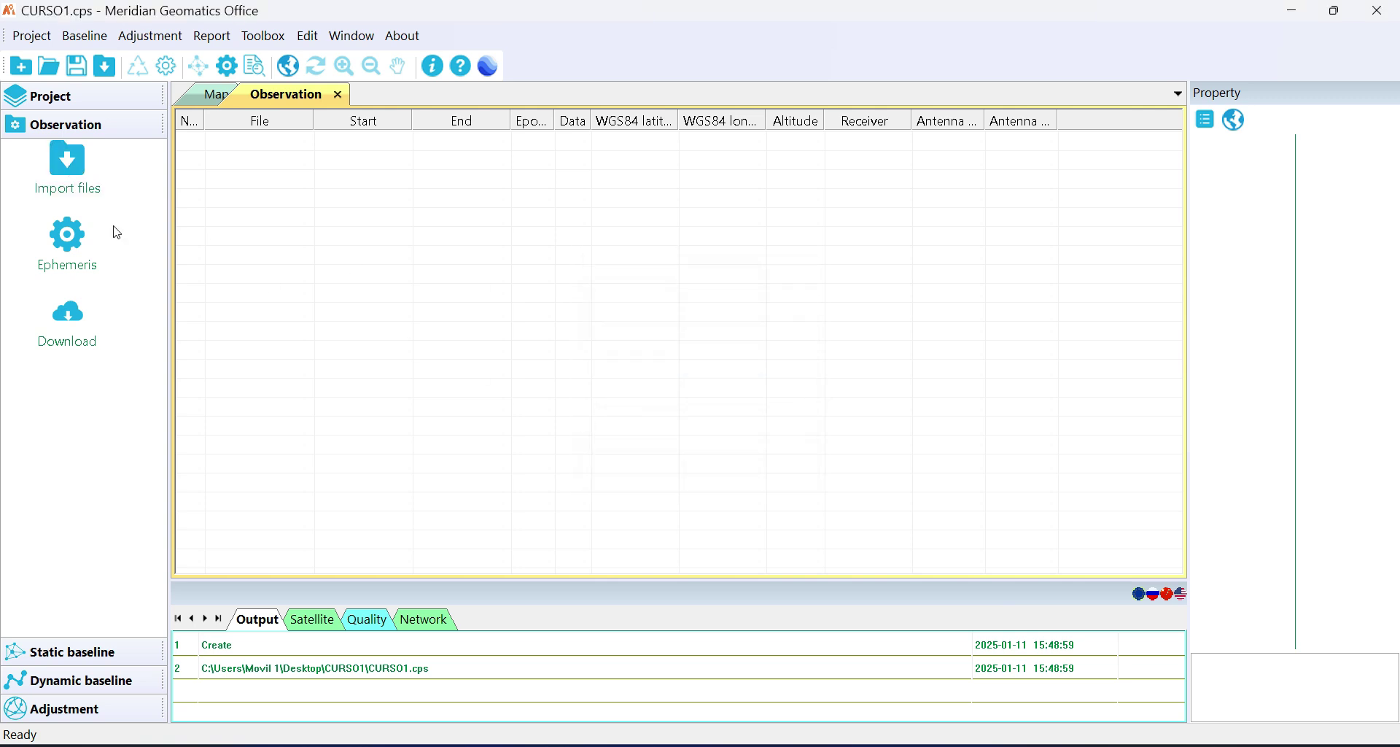
click(106, 67)
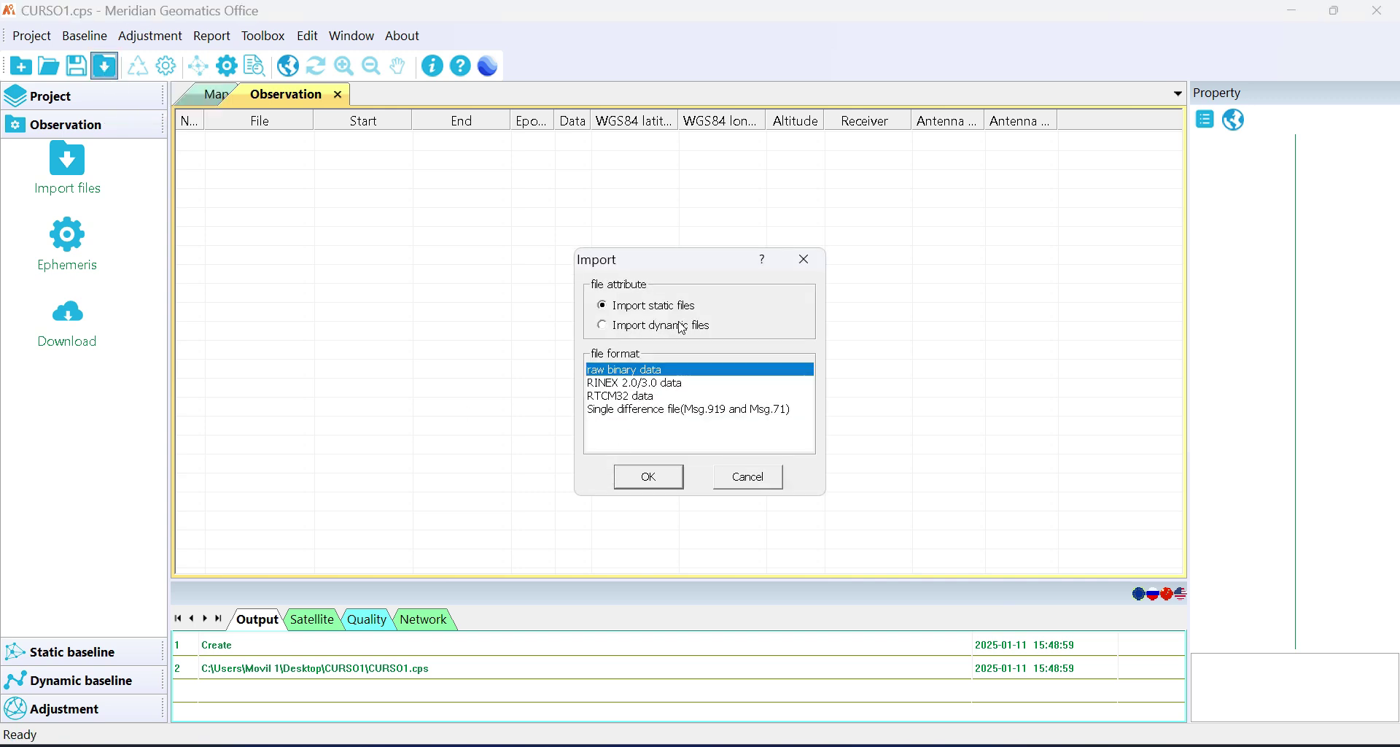
click(746, 479)
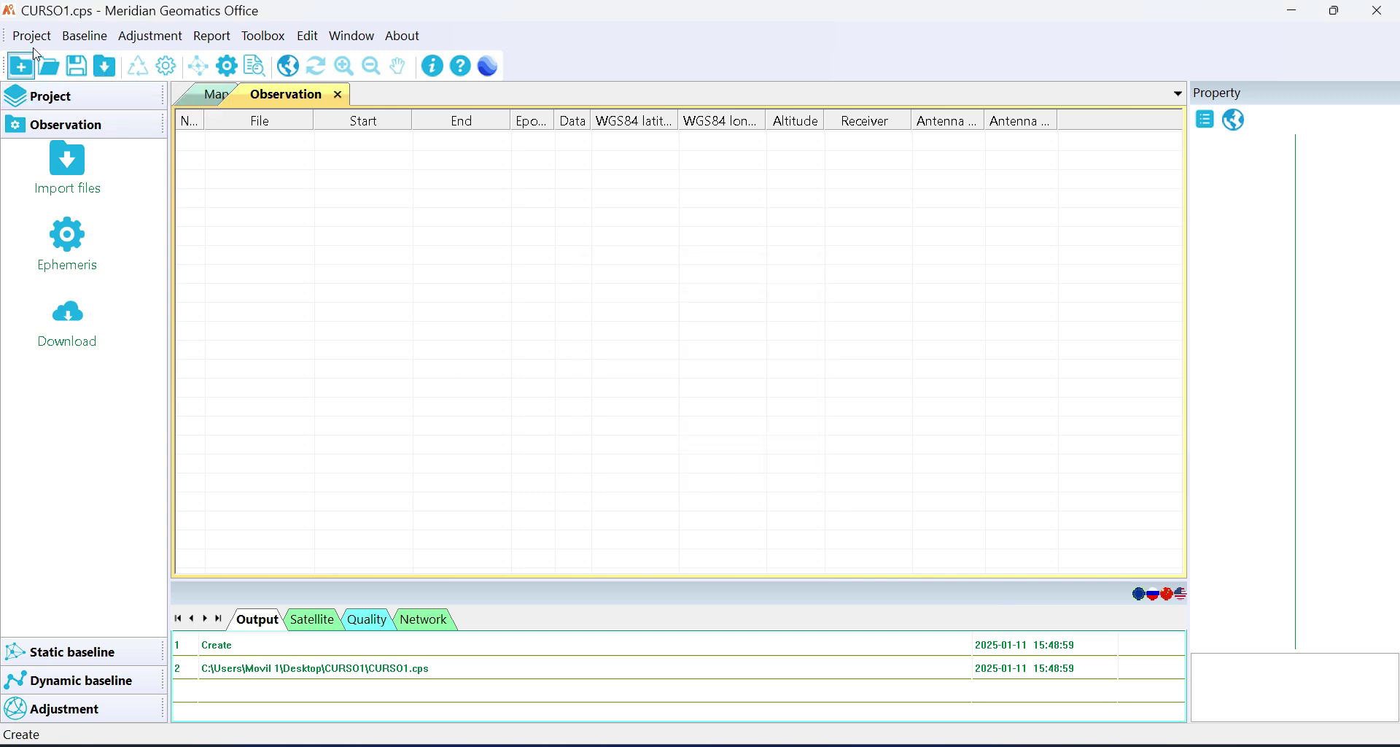
click(32, 36)
click(98, 325)
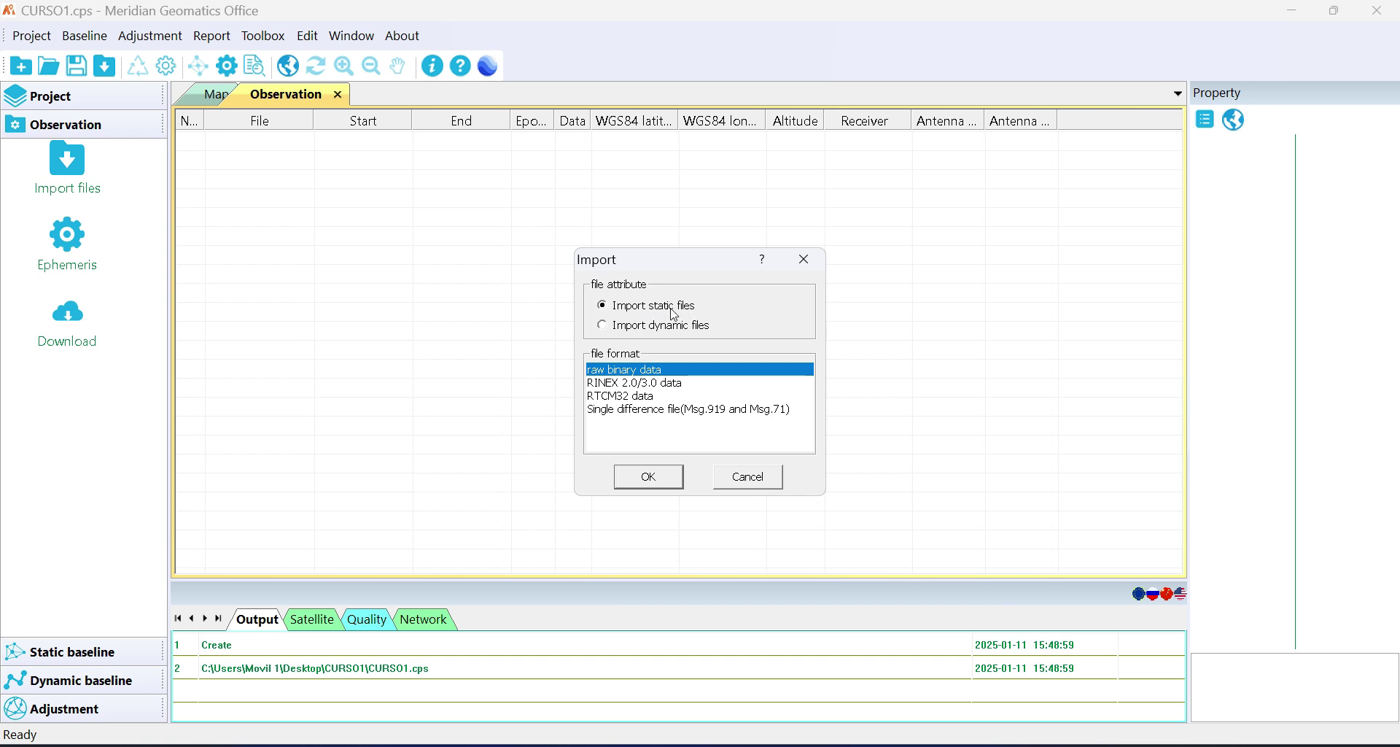
click(601, 385)
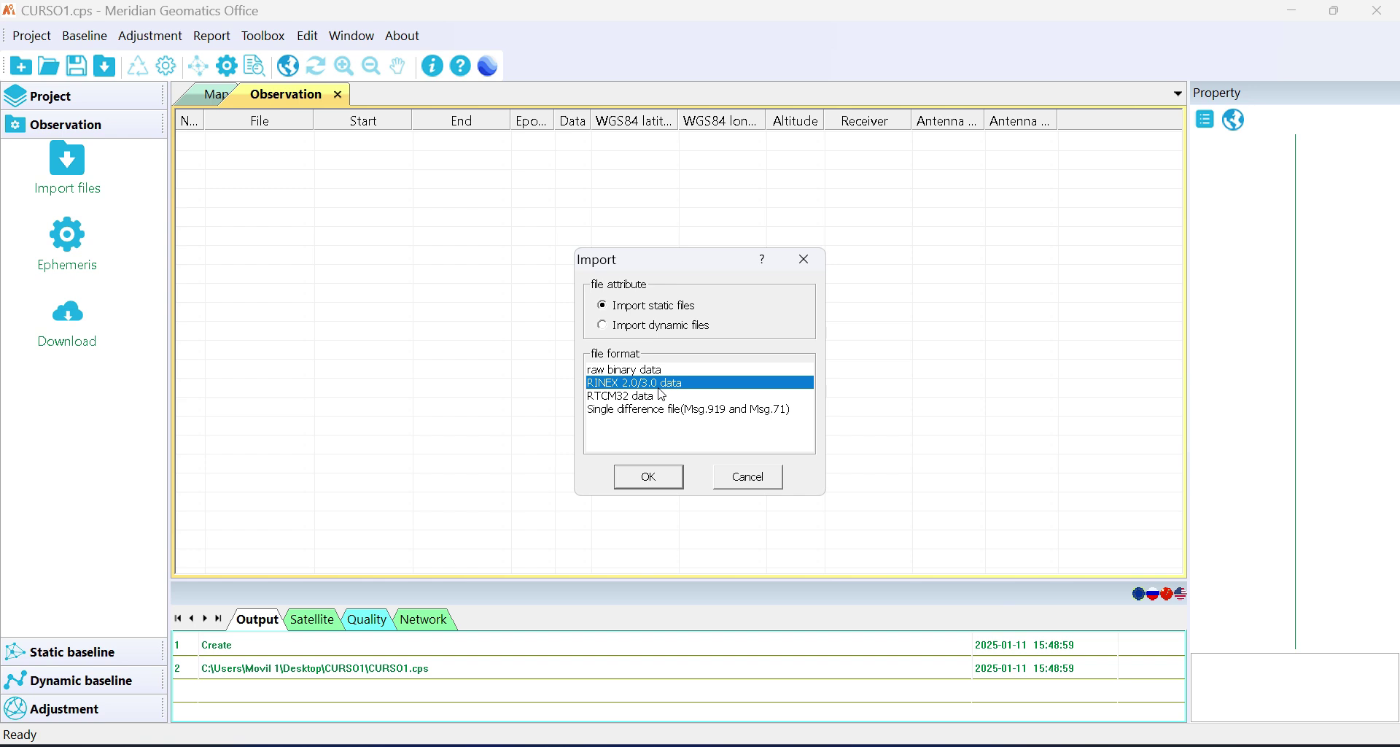
click(649, 477)
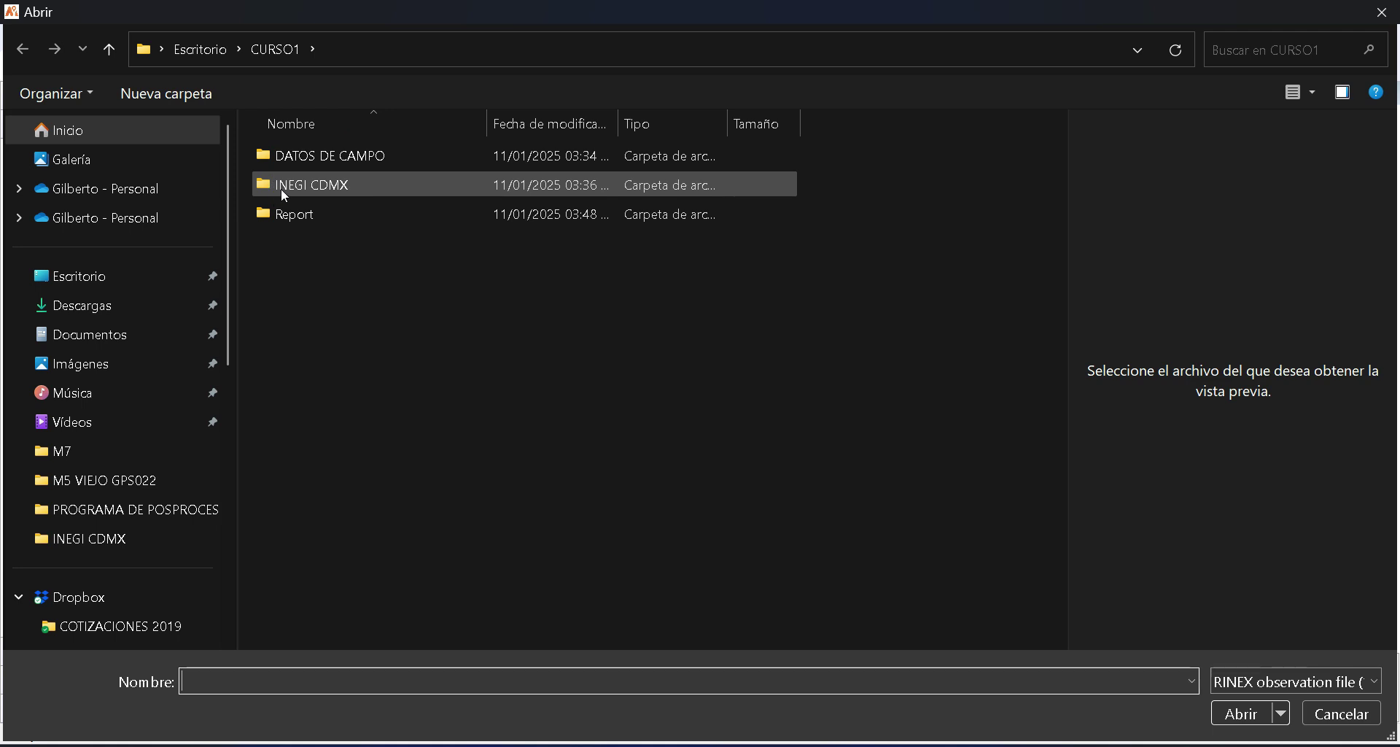
mouse_move(329, 184)
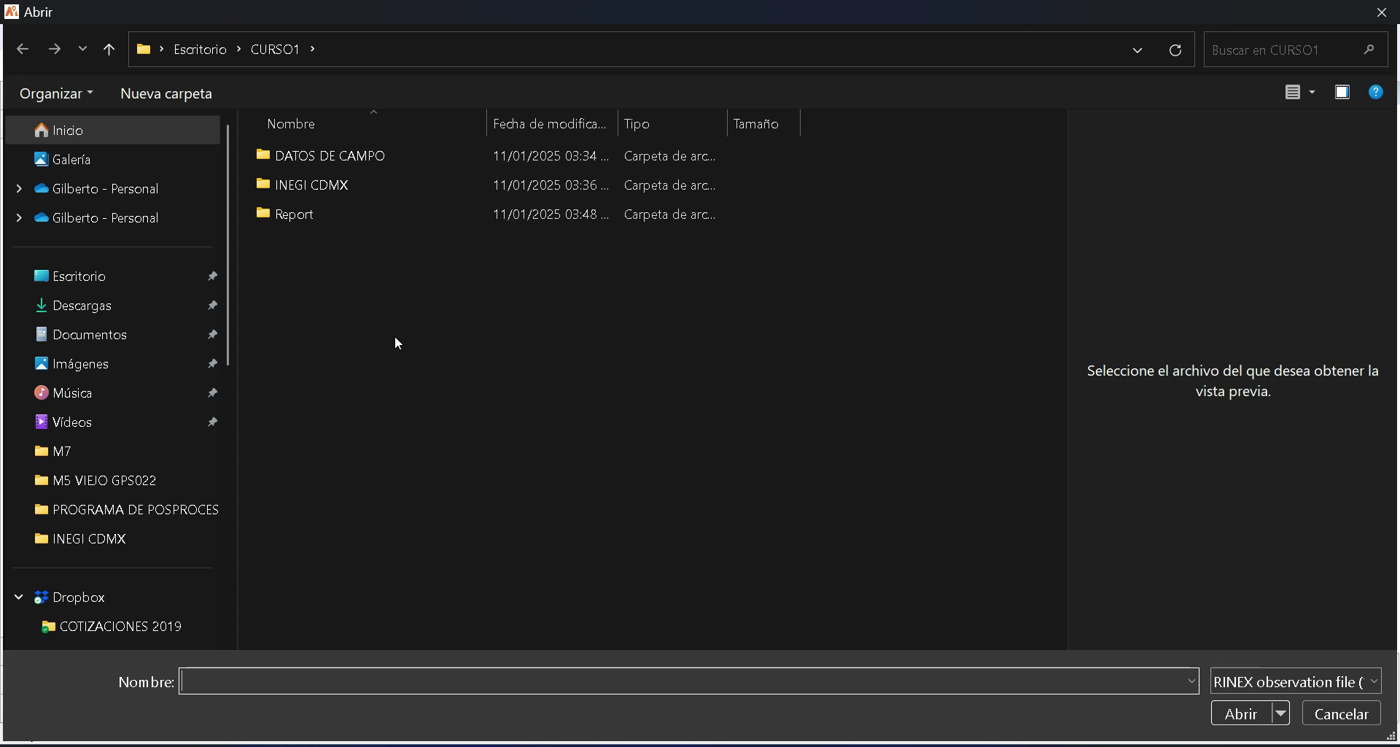
double_click(291, 156)
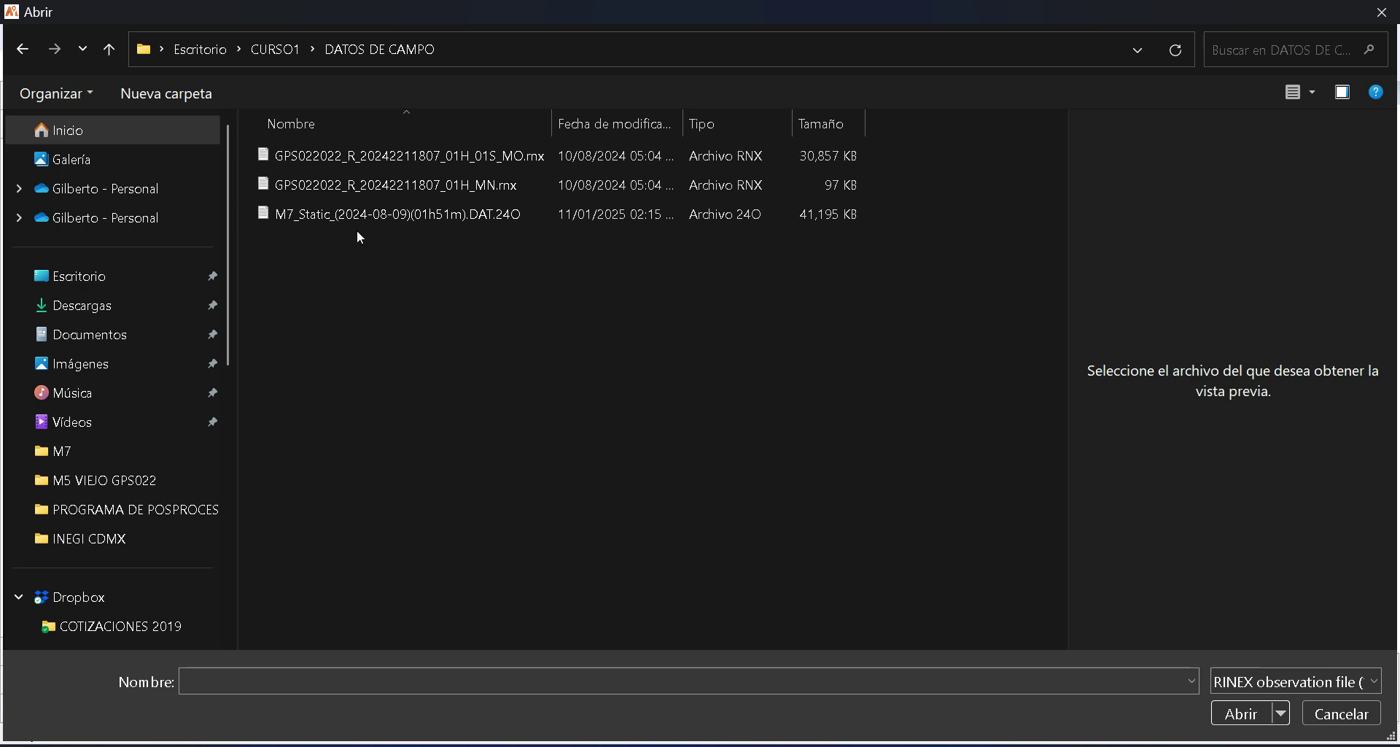
click(322, 216)
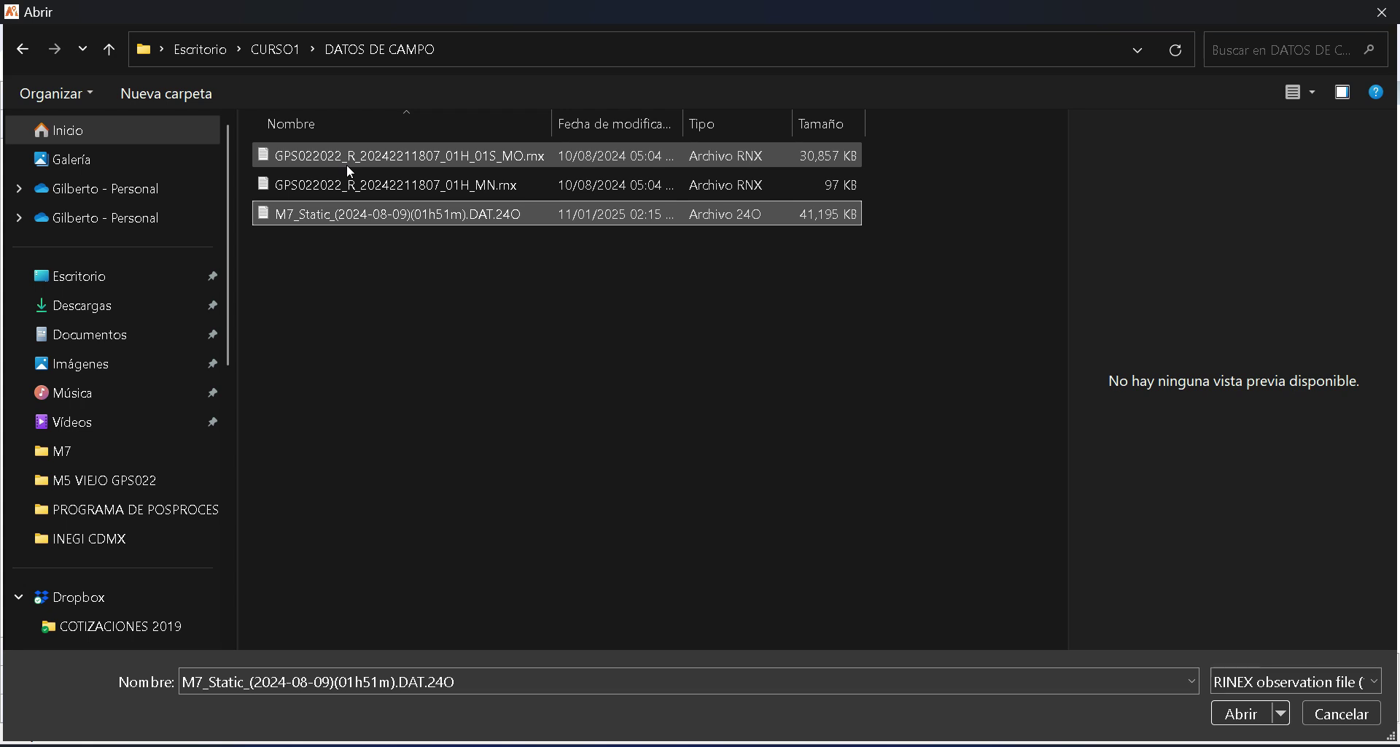
ctrl+click(375, 159)
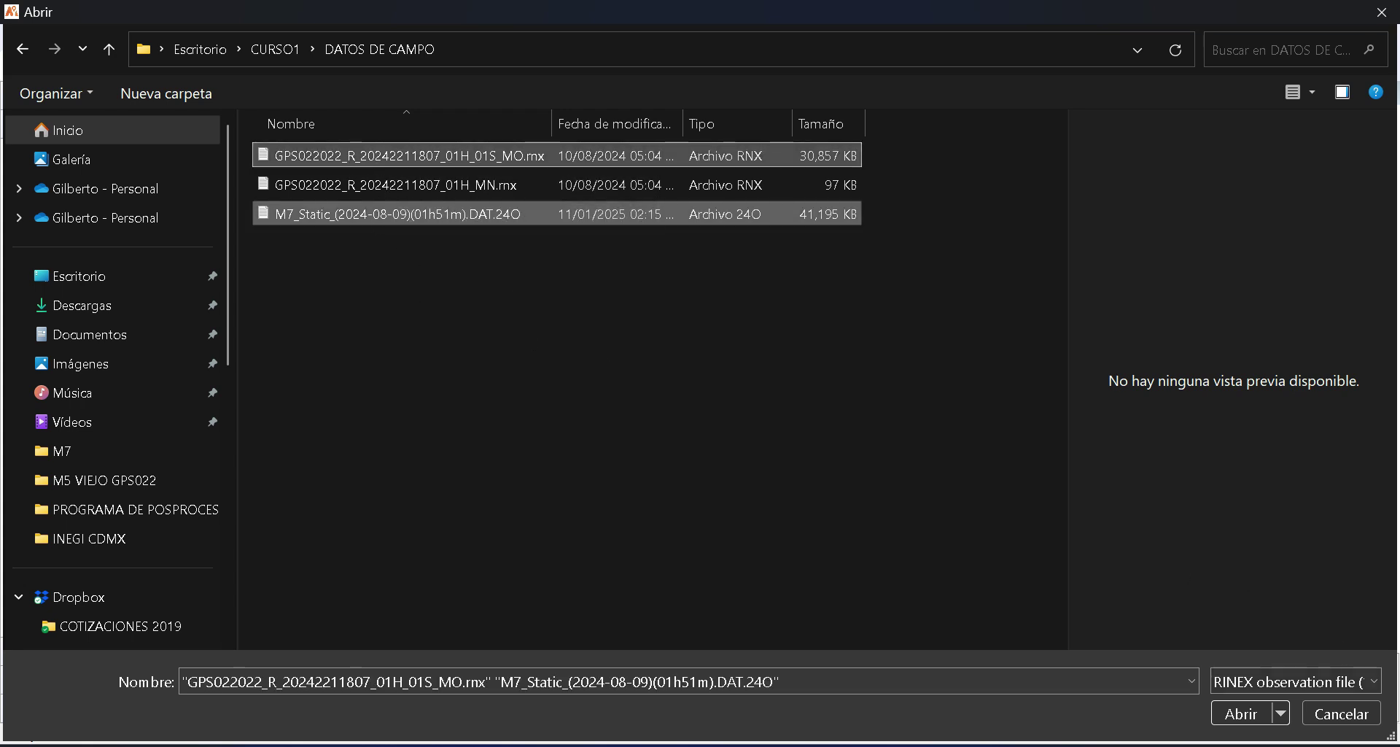
click(1241, 713)
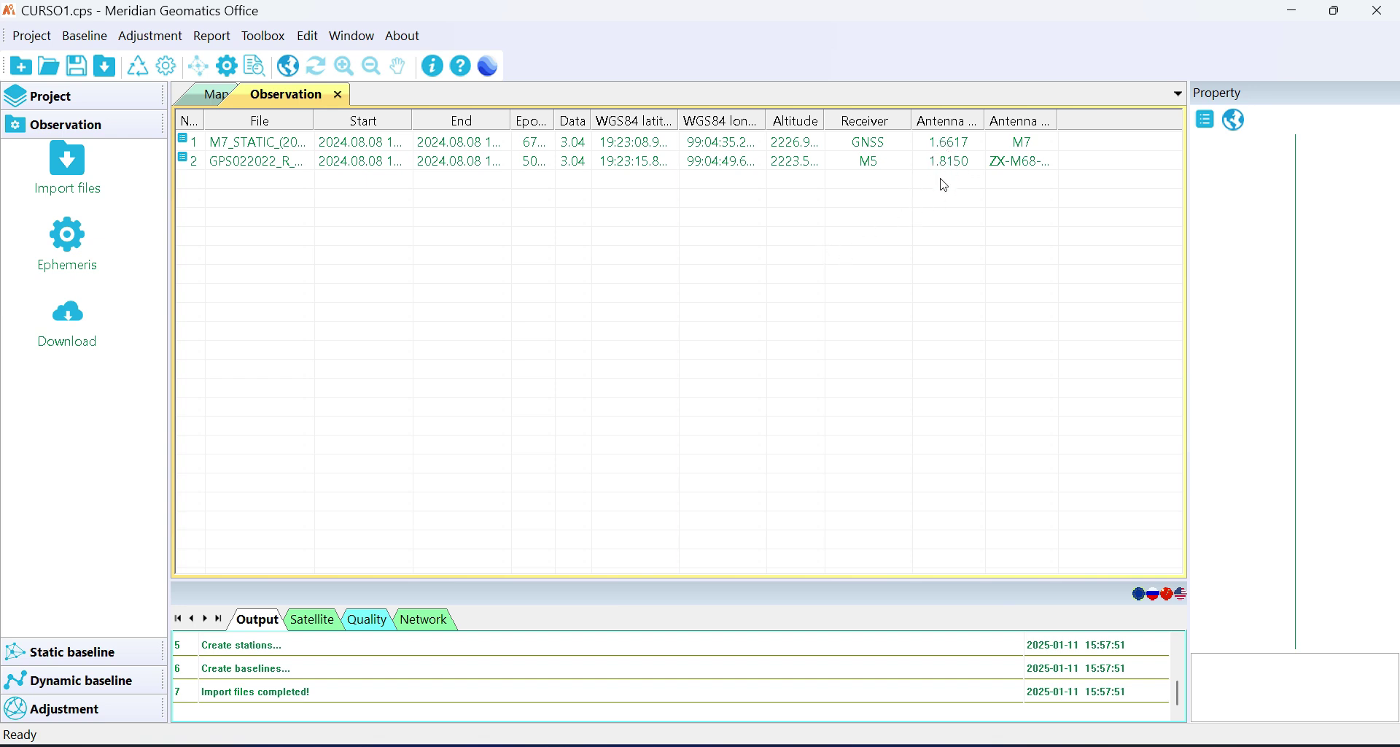
Step: Check the antenna height, the available measuring methods and the antenna type of the M7 observation without changing them
click(728, 143)
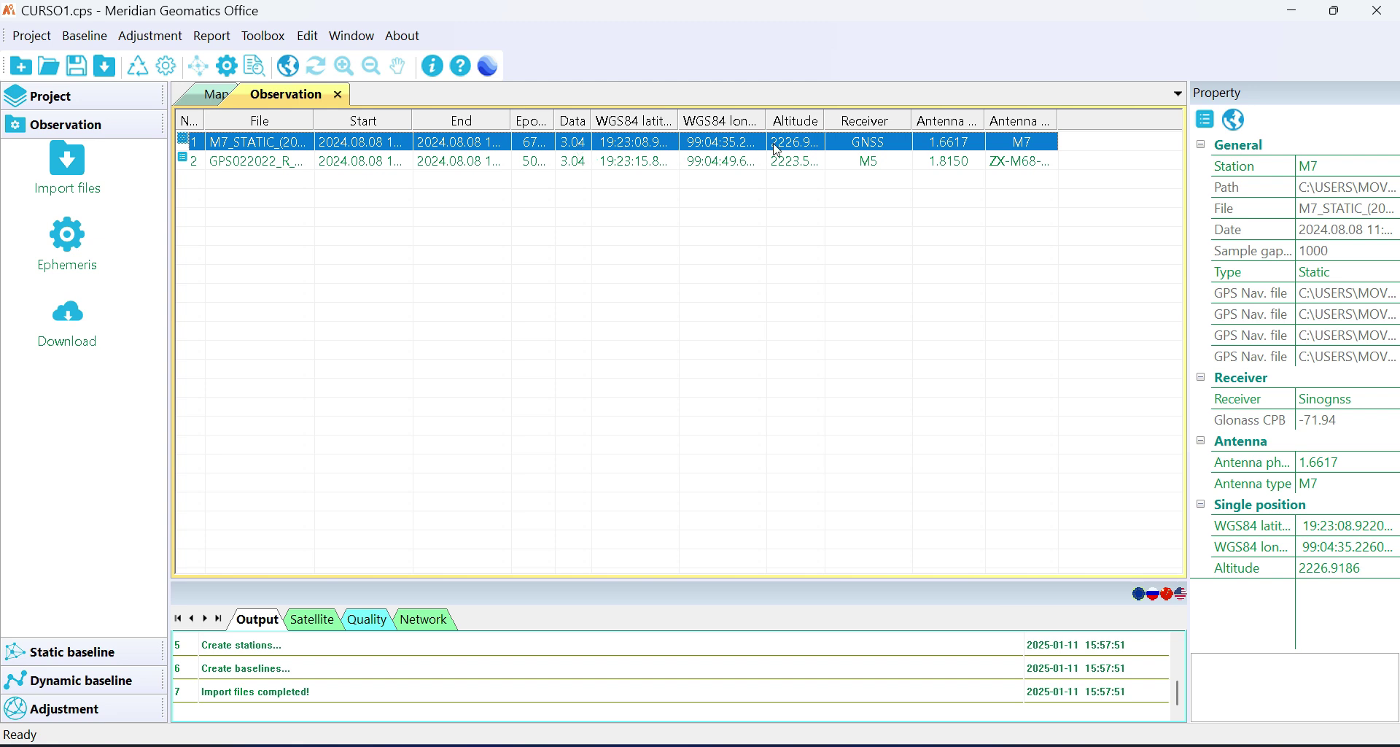
right_click(873, 147)
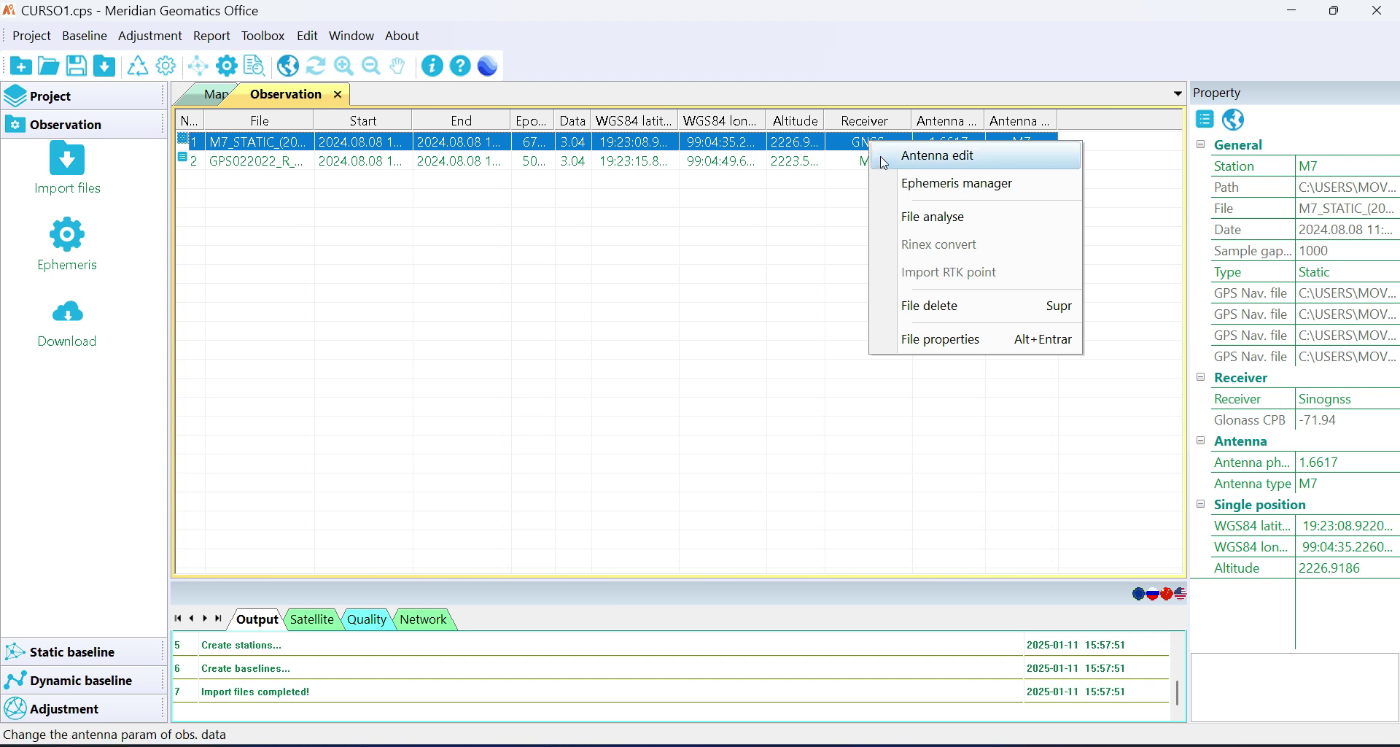
click(955, 162)
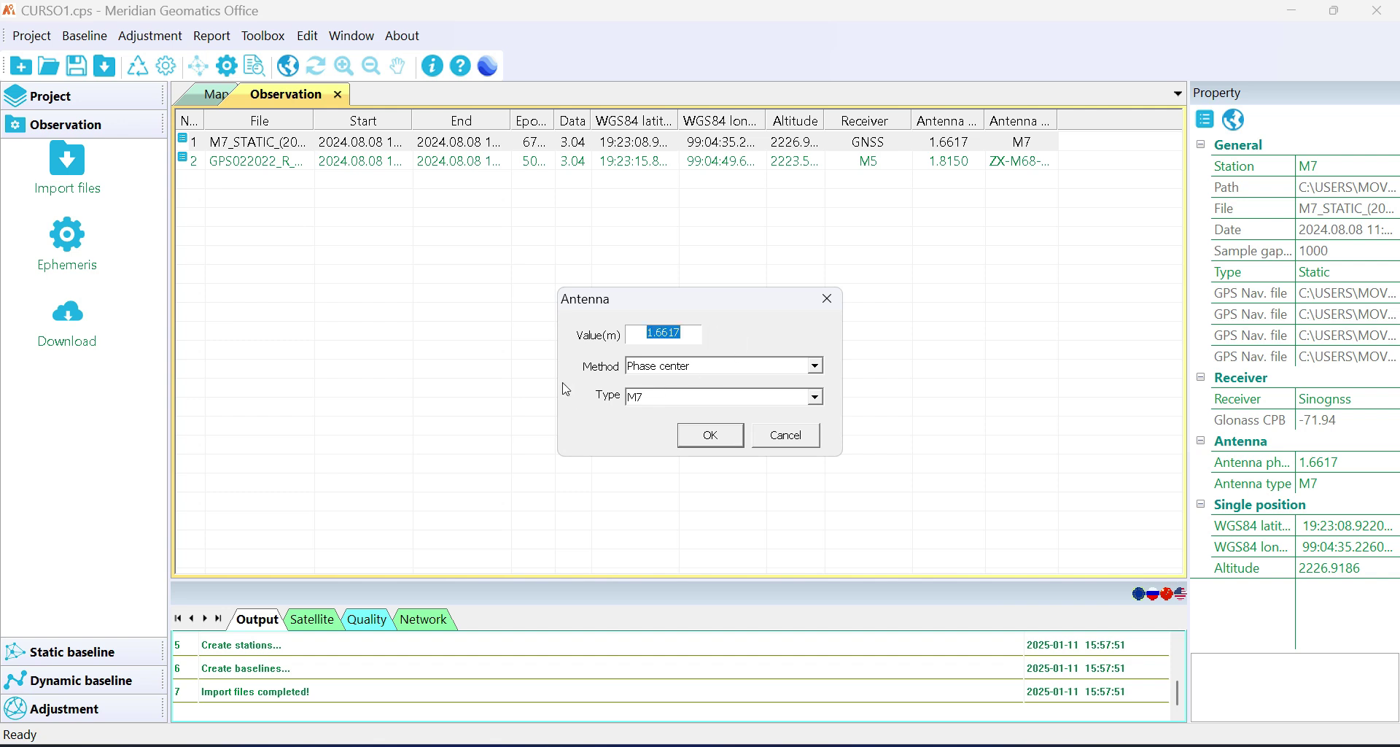
click(755, 373)
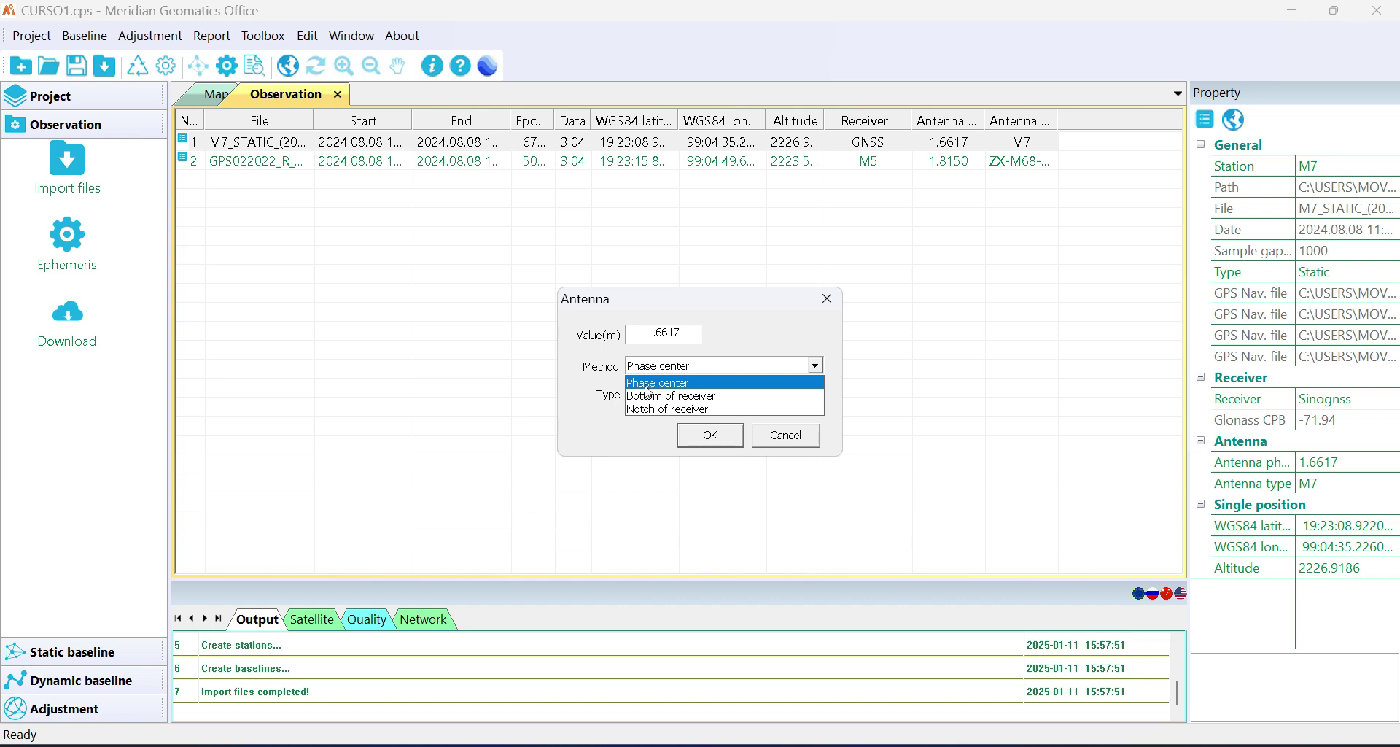
click(588, 445)
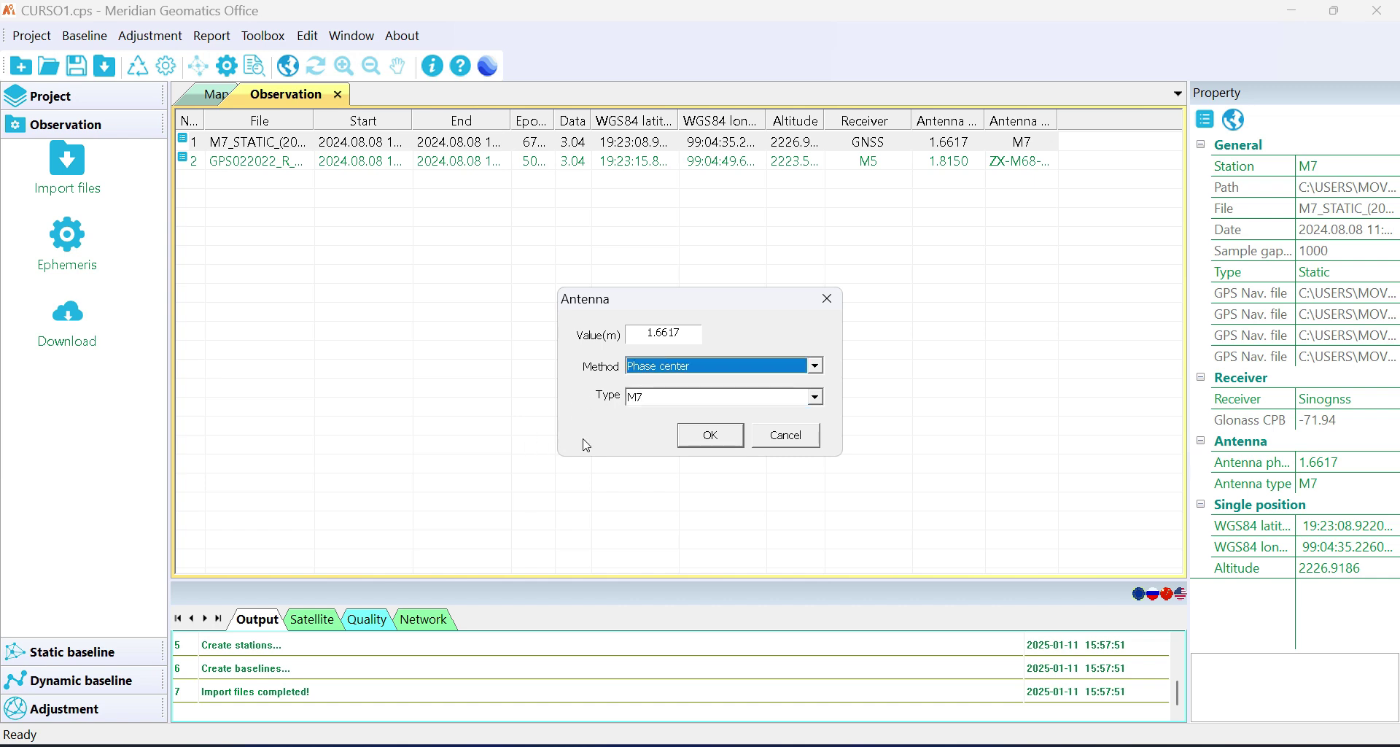
click(785, 440)
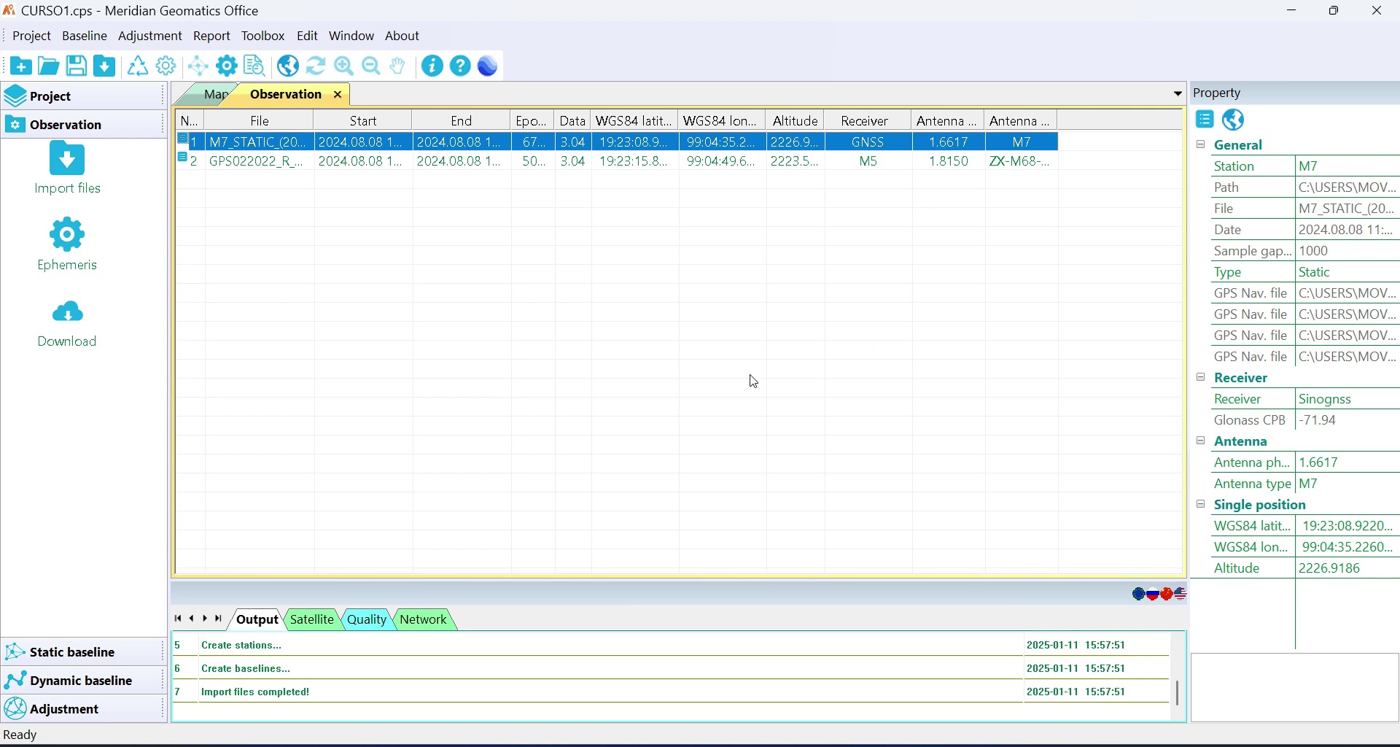
click(380, 195)
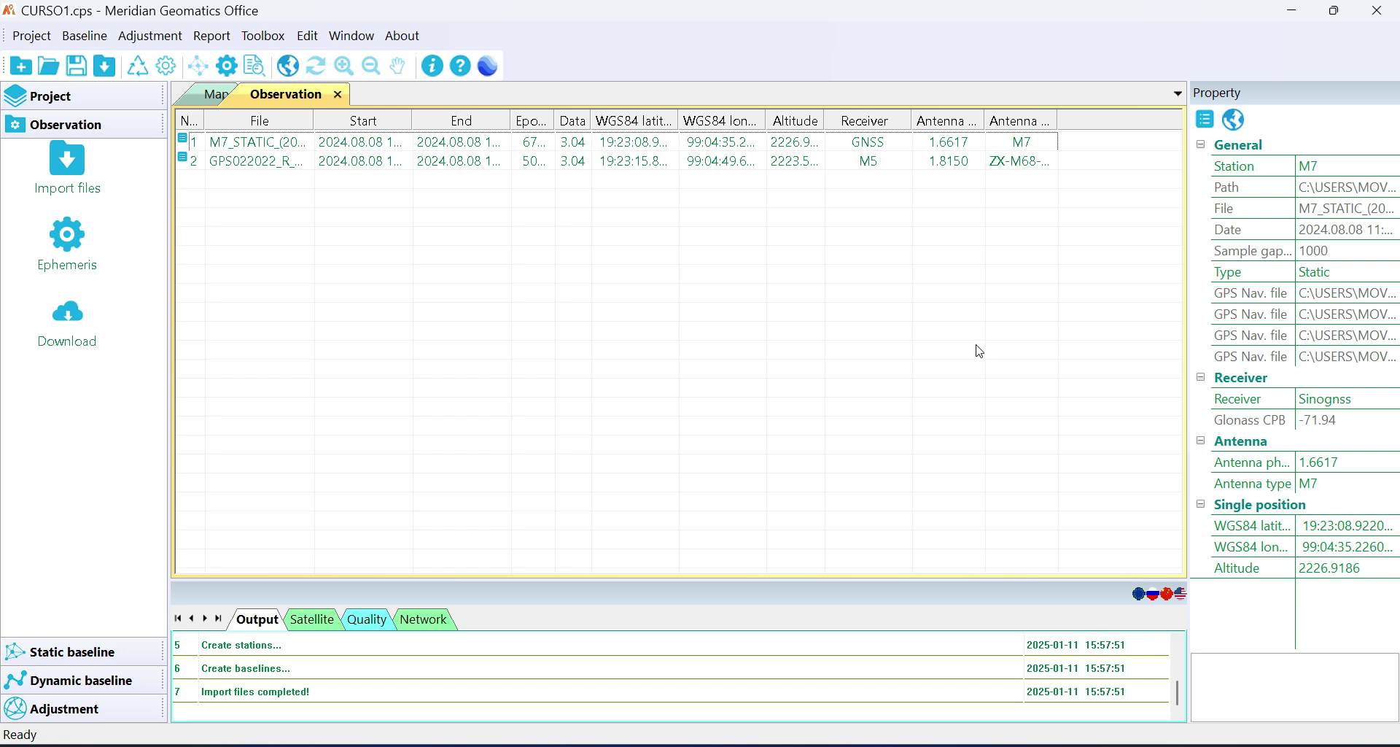
Step: Import the base station file cdmx.24o from the INEGI CDMX folder as static RINEX 2.0/3.0 data
click(110, 71)
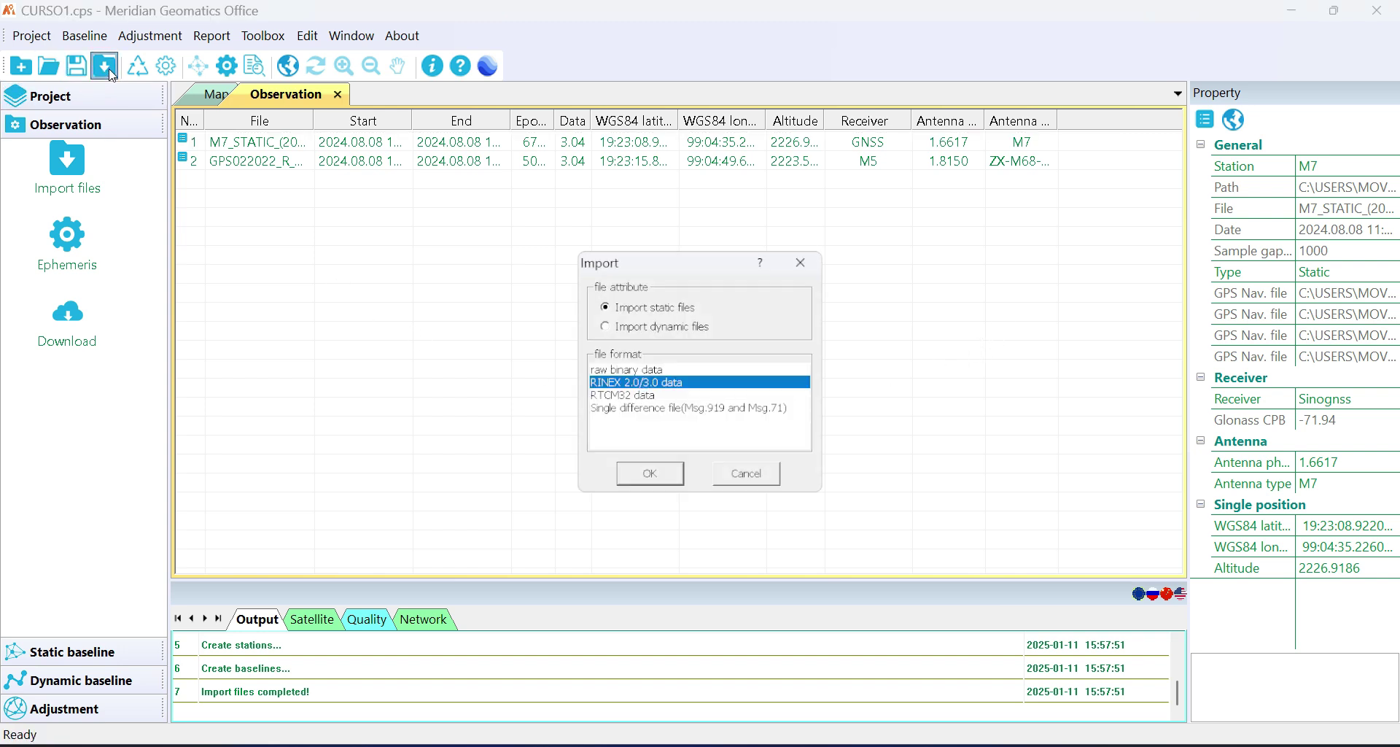
click(649, 478)
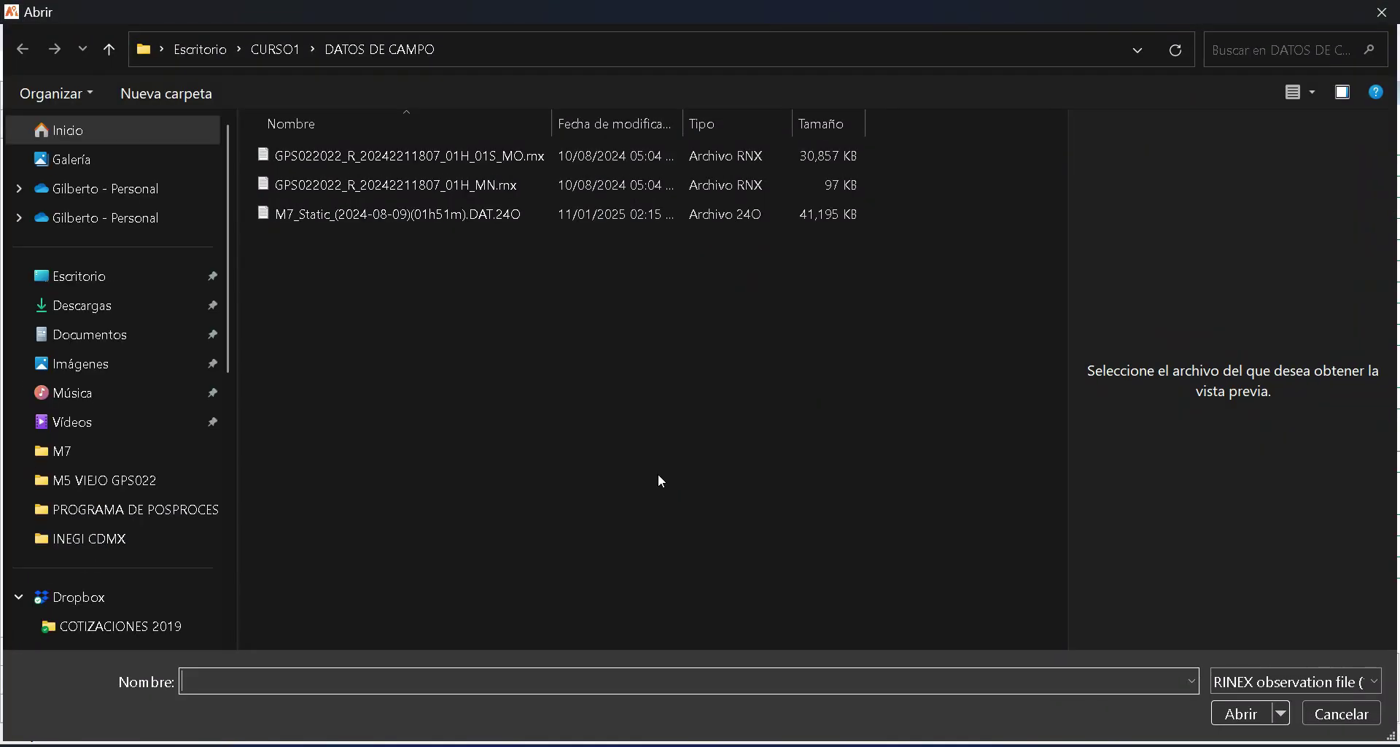
click(264, 53)
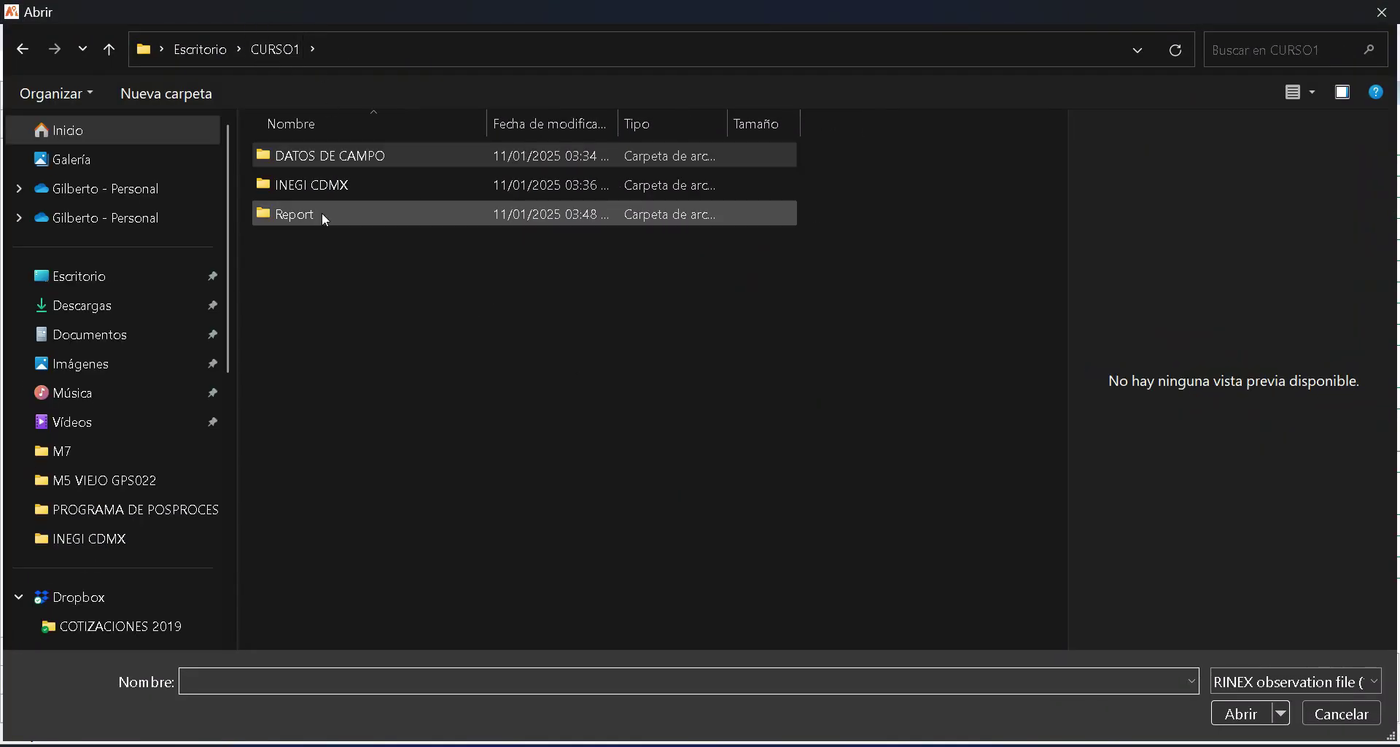
double_click(291, 186)
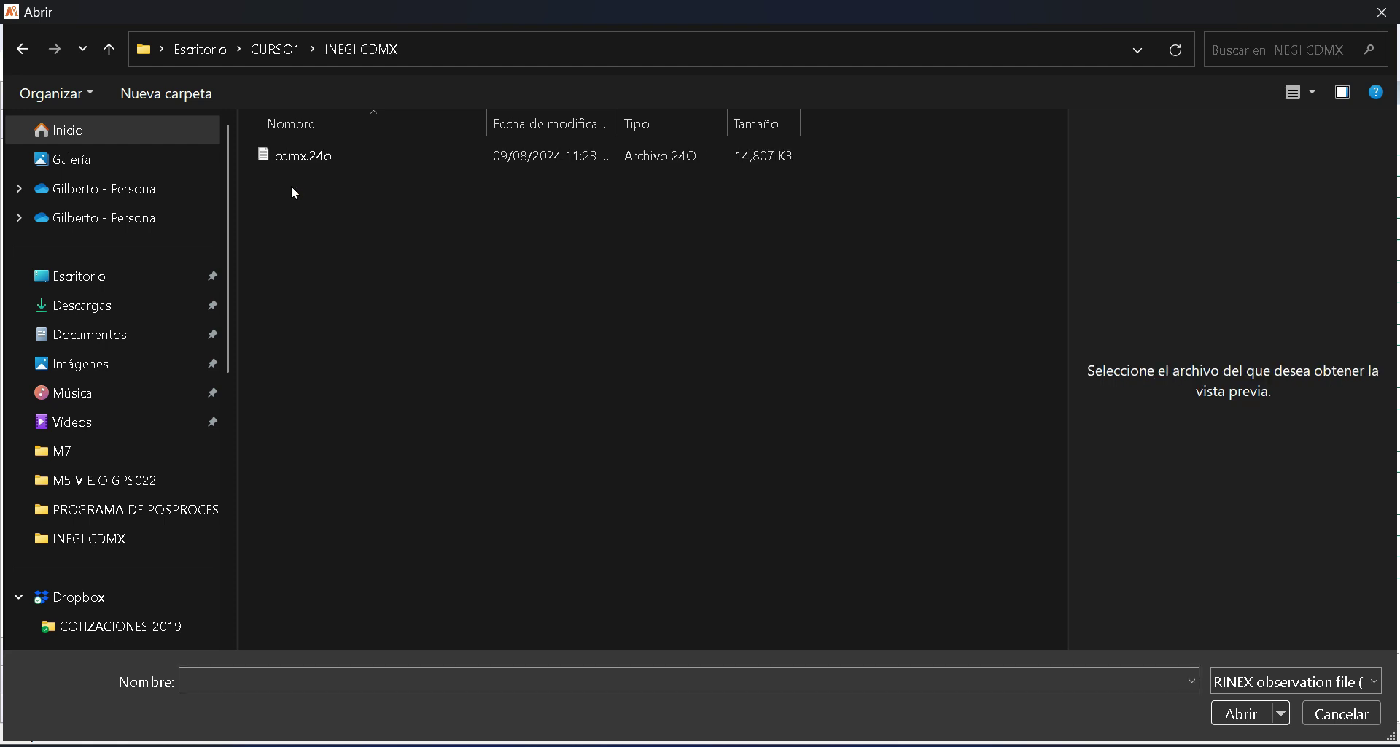
click(295, 159)
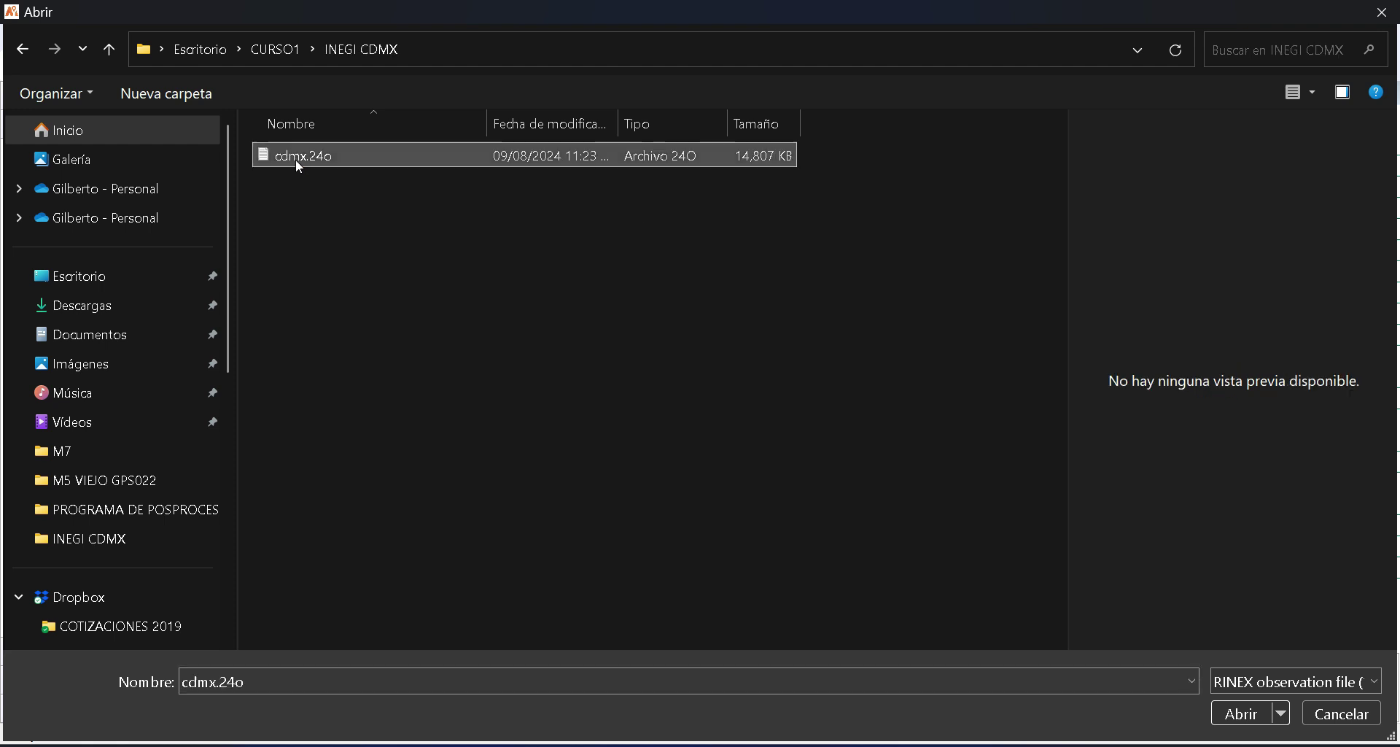
click(1225, 712)
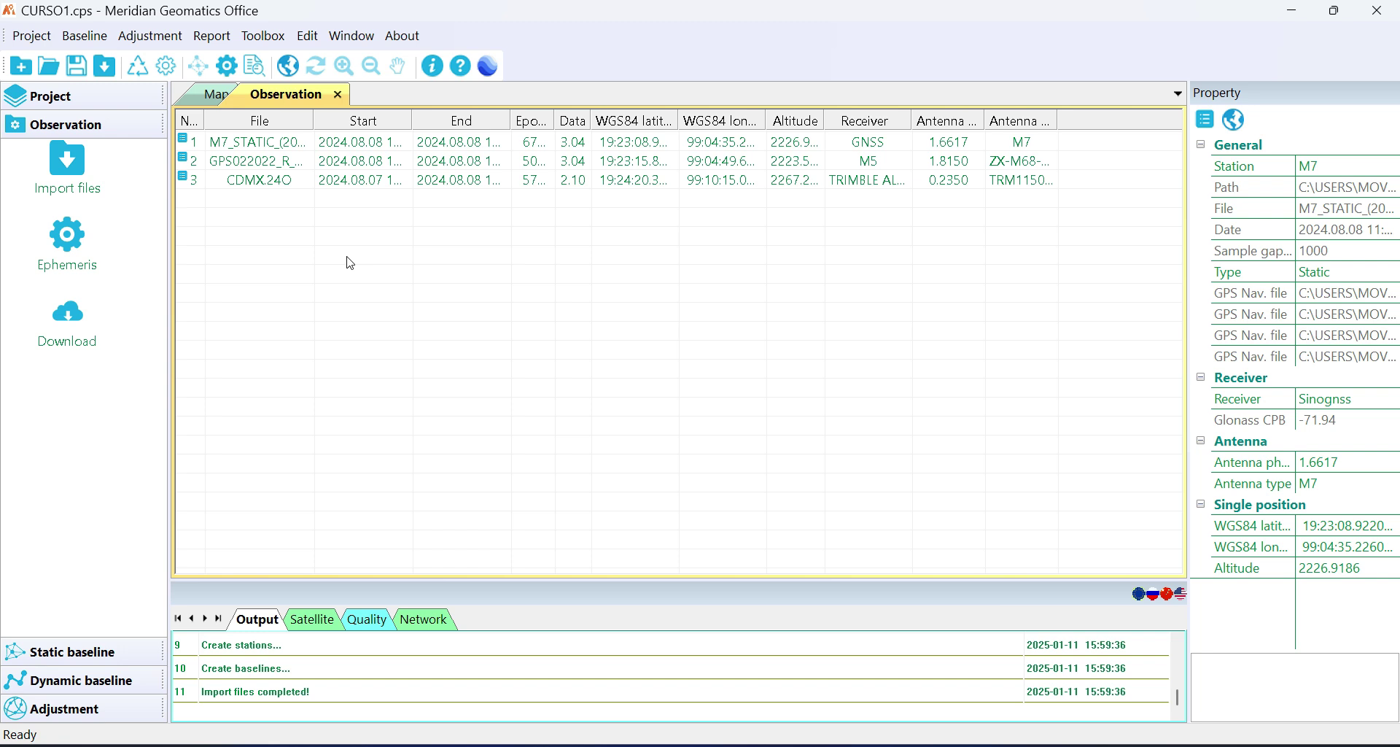
Step: Examine on the map the stations ICMX, GPS022 and M7 and the baselines connecting them
click(209, 100)
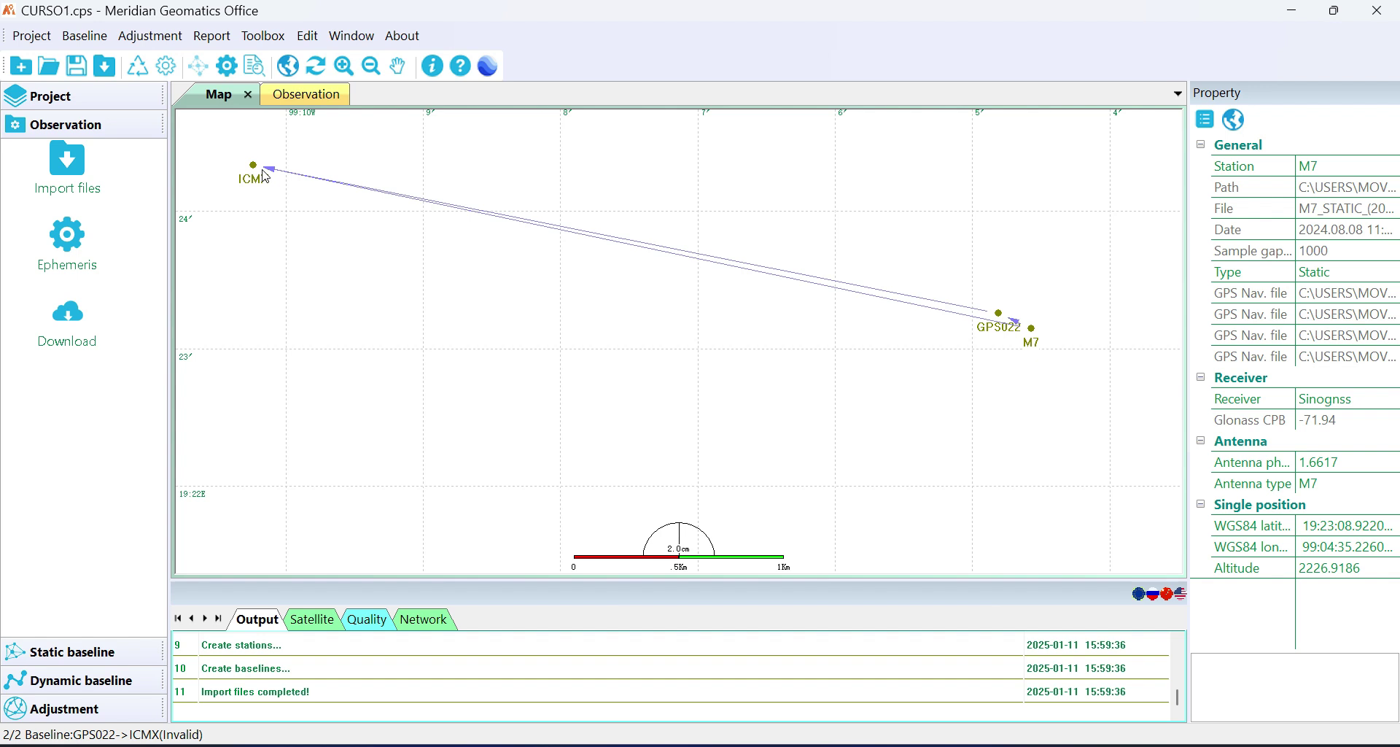
scroll(1024, 337, up, 3)
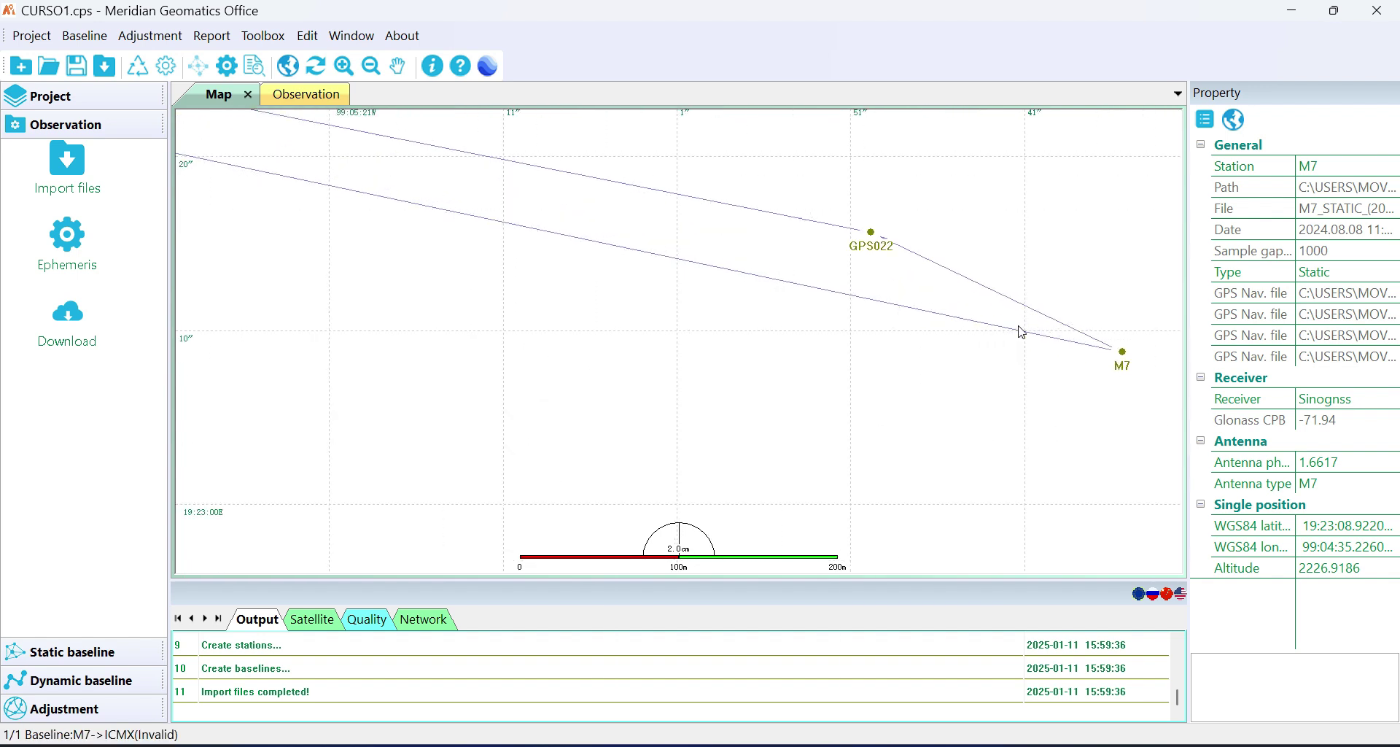
scroll(1022, 332, down, 1)
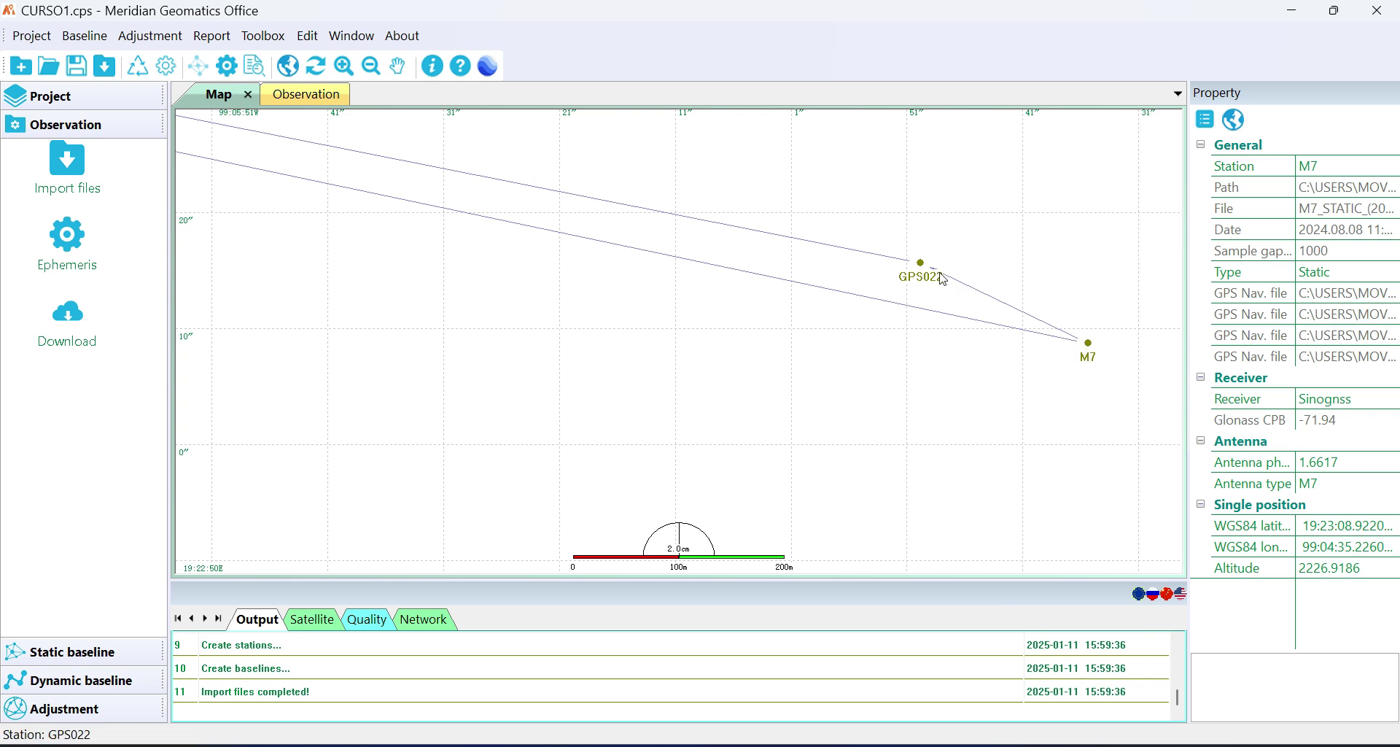
scroll(1077, 412, down, 1)
scroll(1076, 413, down, 2)
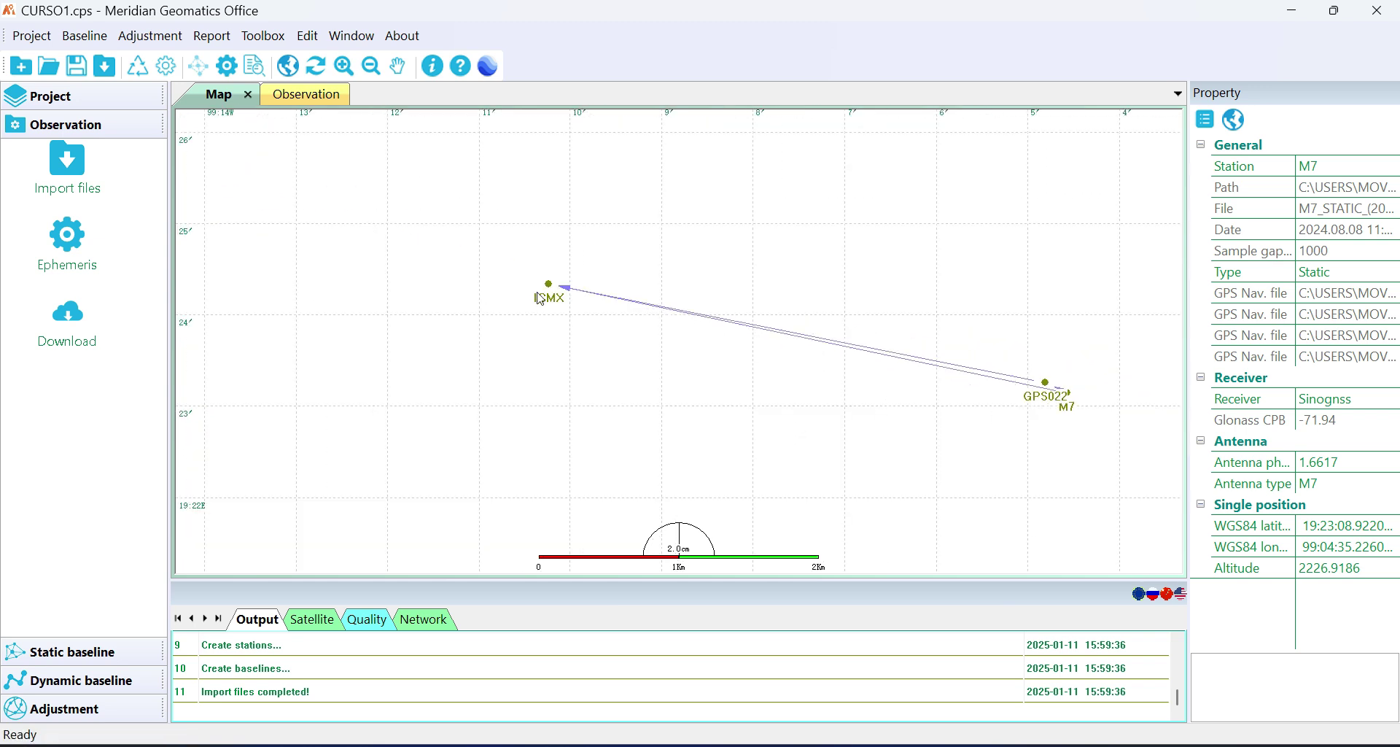
scroll(598, 315, up, 2)
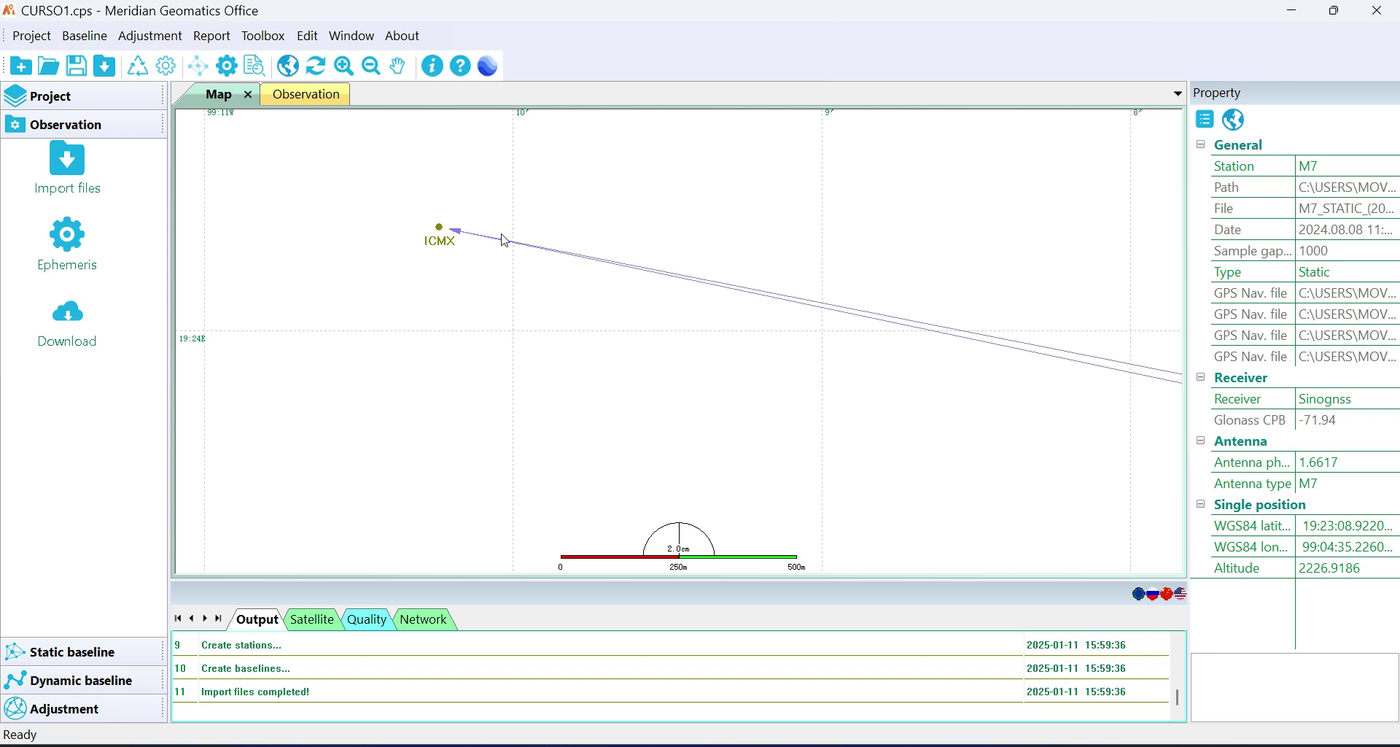
scroll(456, 237, down, 2)
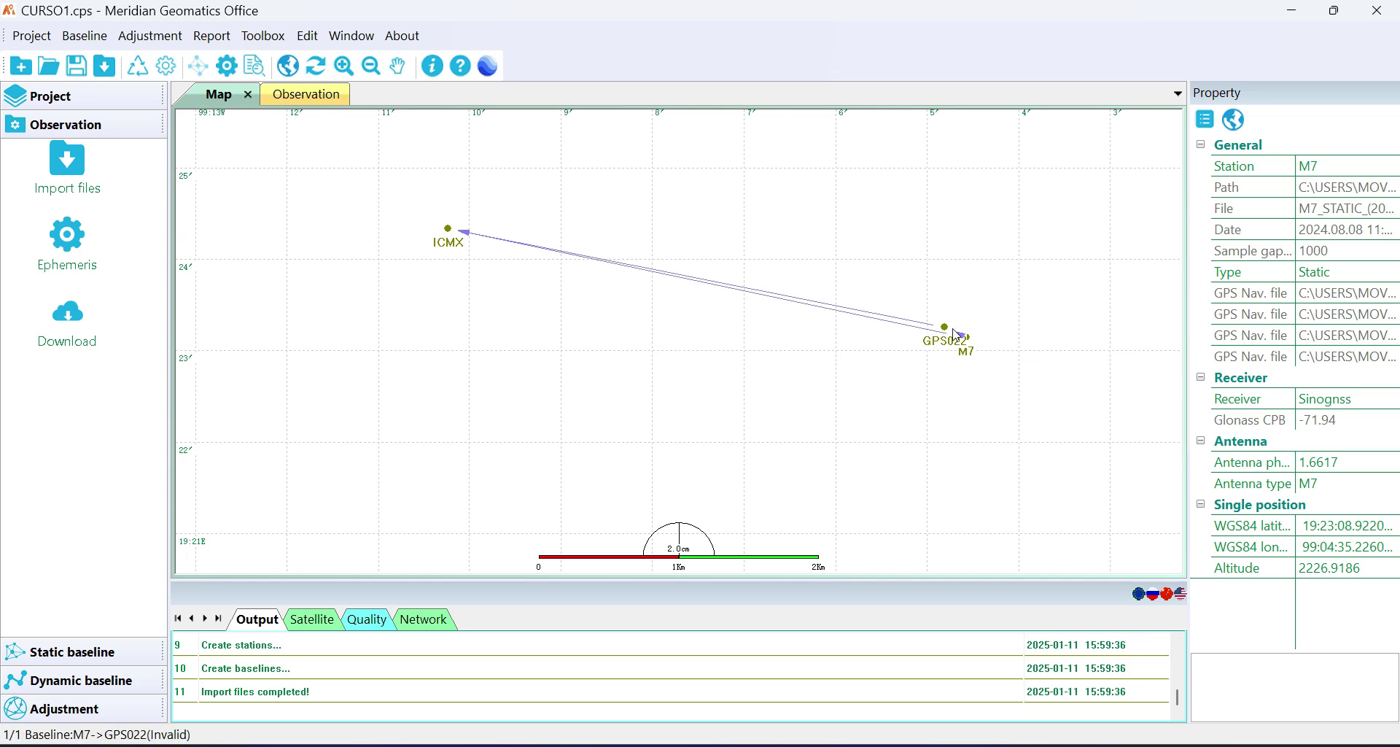
scroll(956, 331, up, 1)
scroll(956, 332, up, 5)
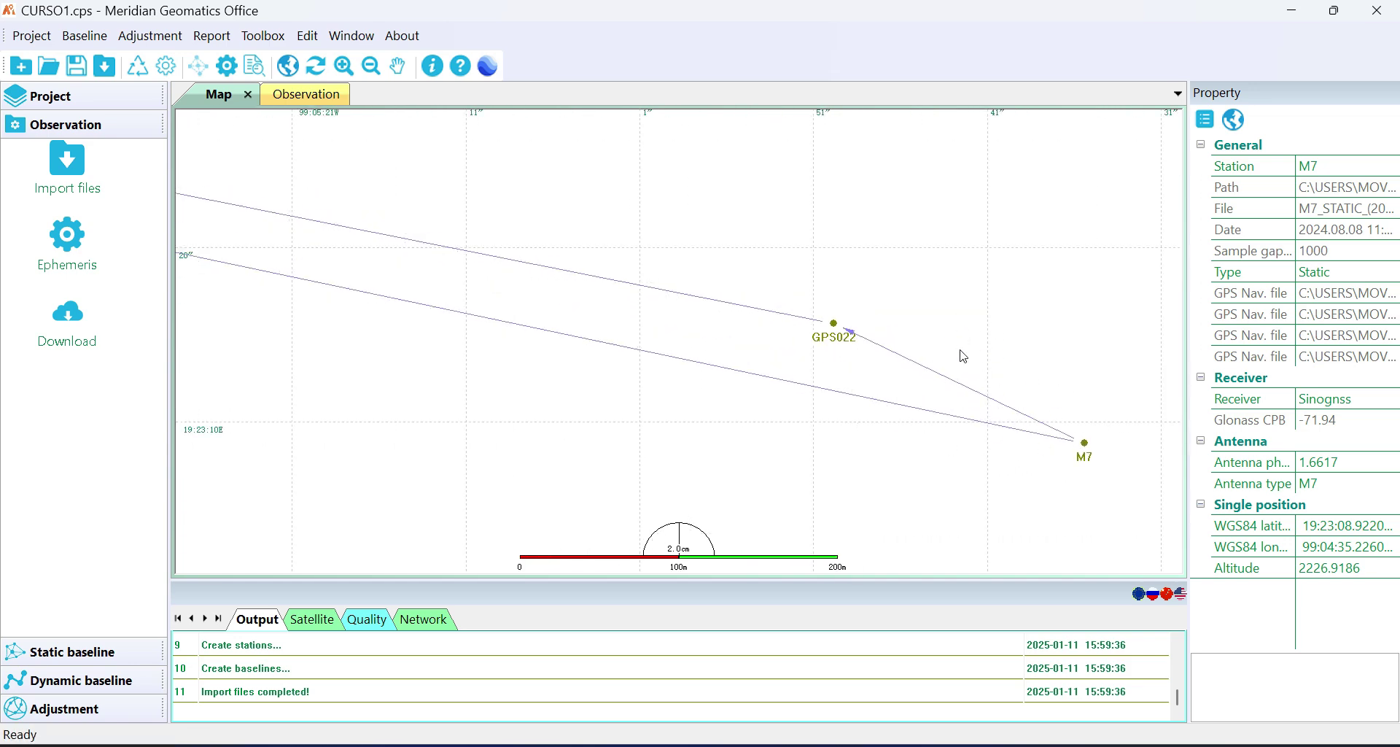
scroll(961, 354, down, 4)
scroll(464, 248, up, 2)
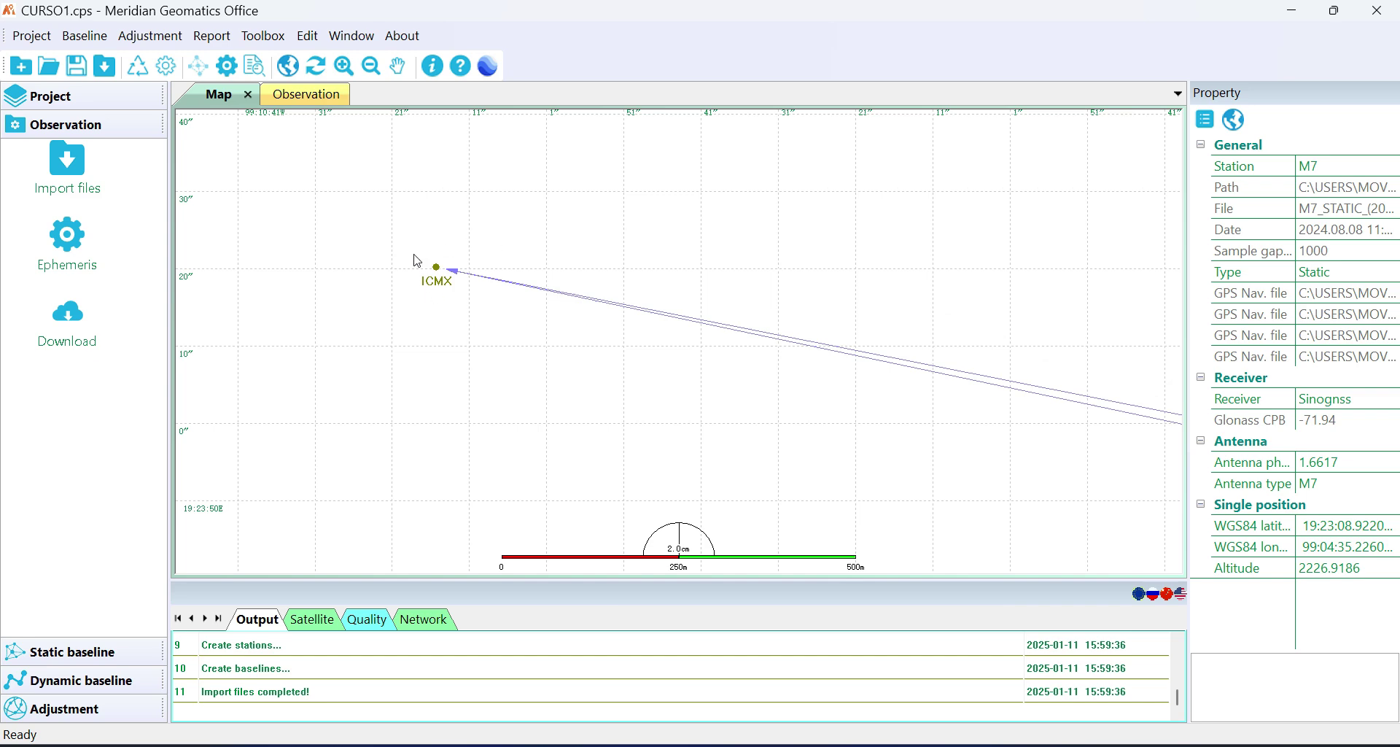
scroll(479, 278, down, 5)
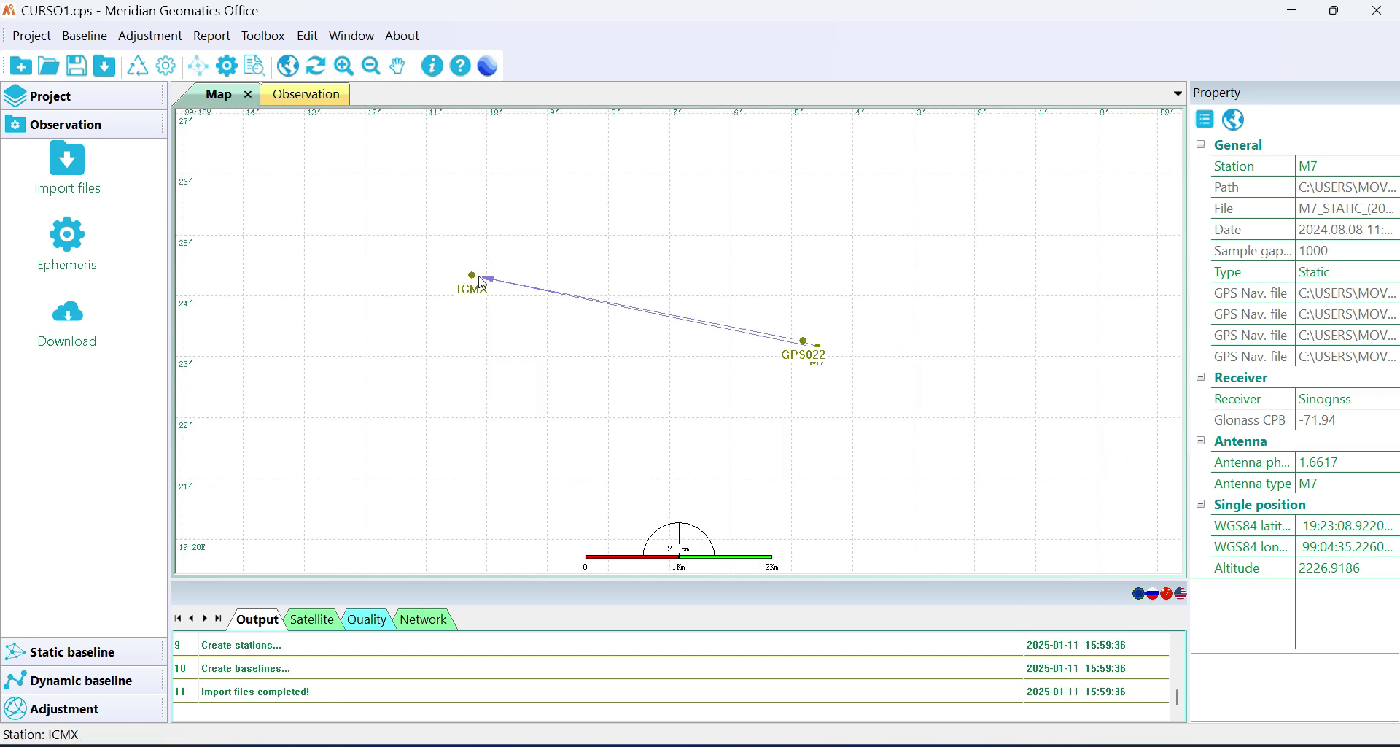
Step: Open the properties of station ICMX and make it a constrained known point using the BLH method
scroll(482, 281, up, 2)
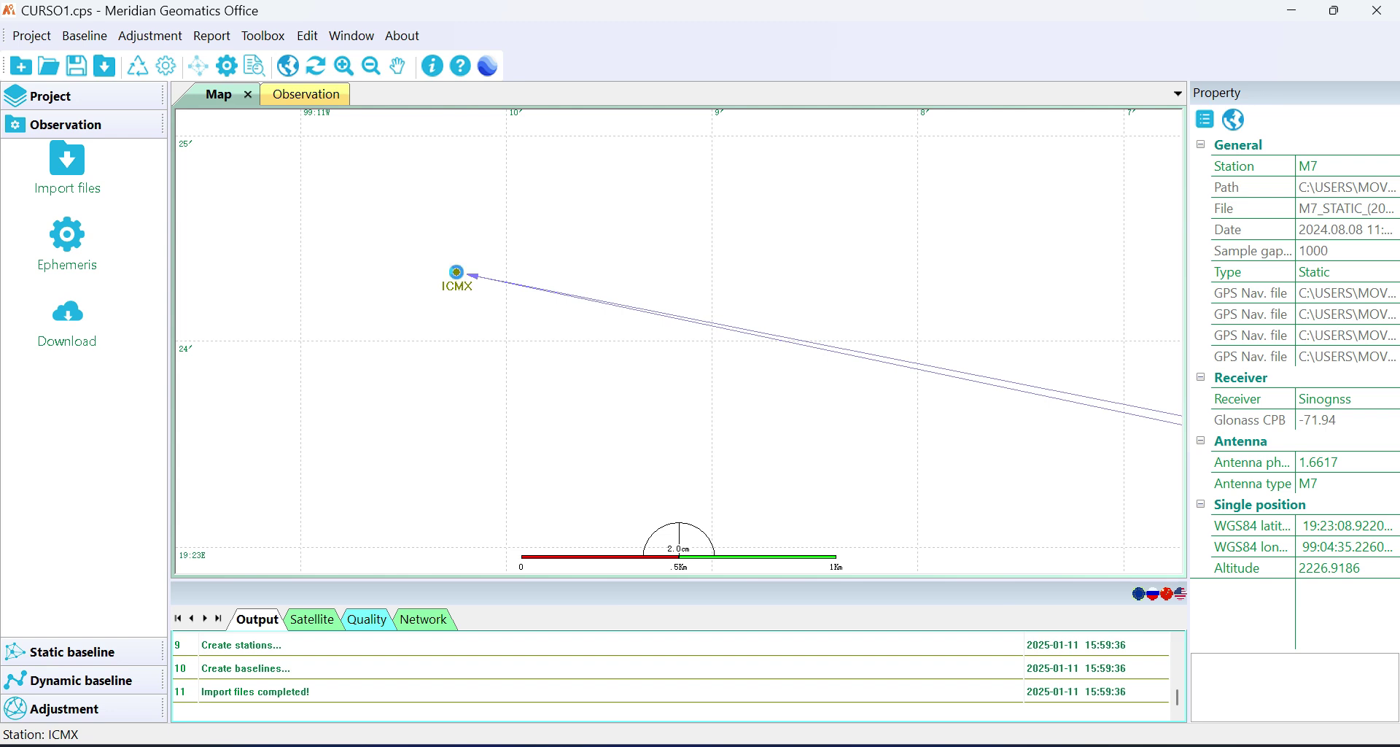
click(458, 274)
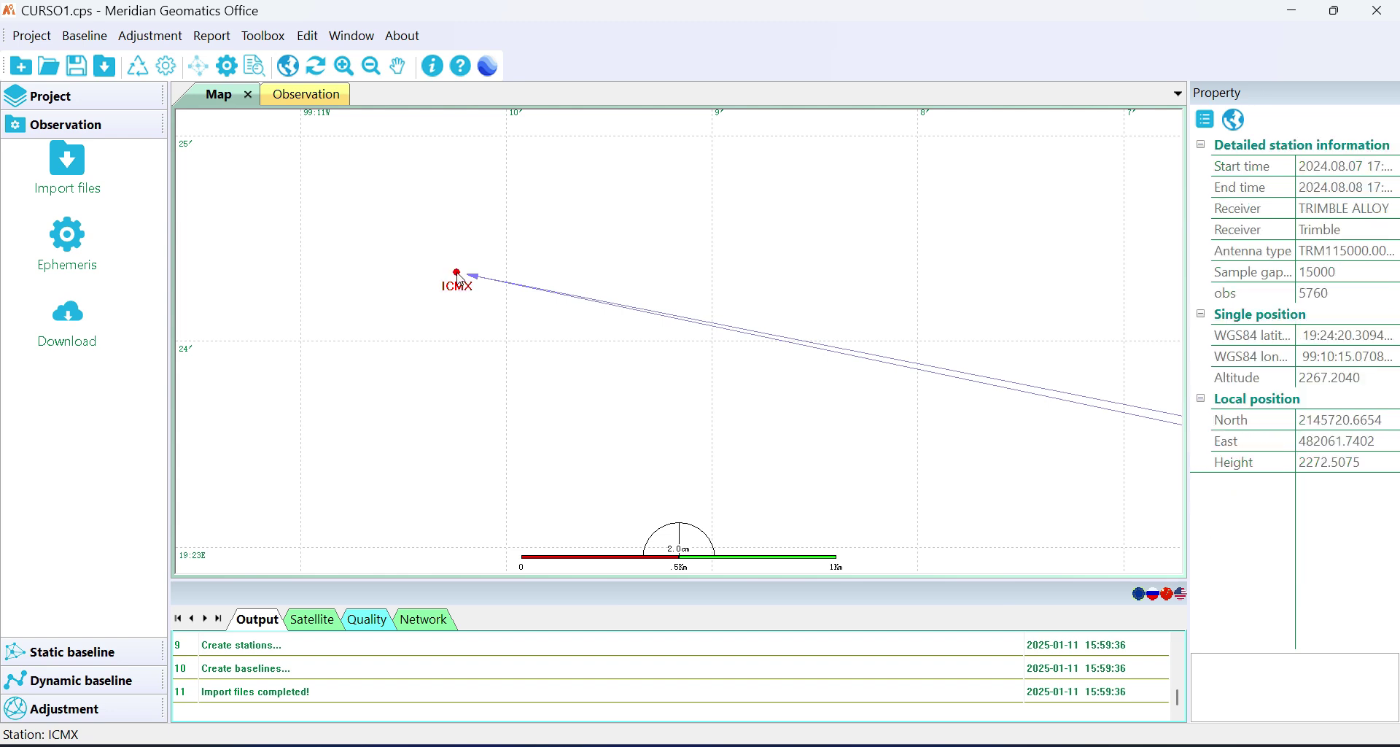
right_click(459, 277)
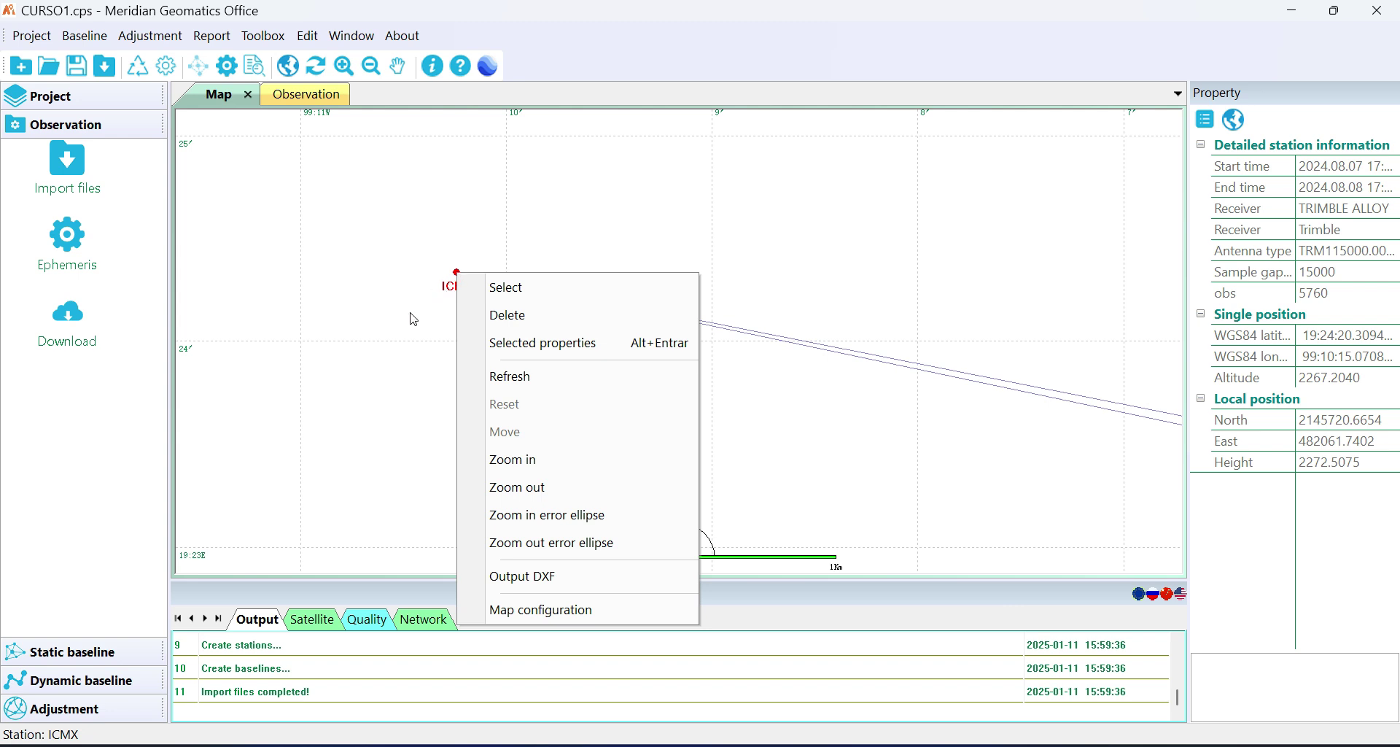
click(538, 348)
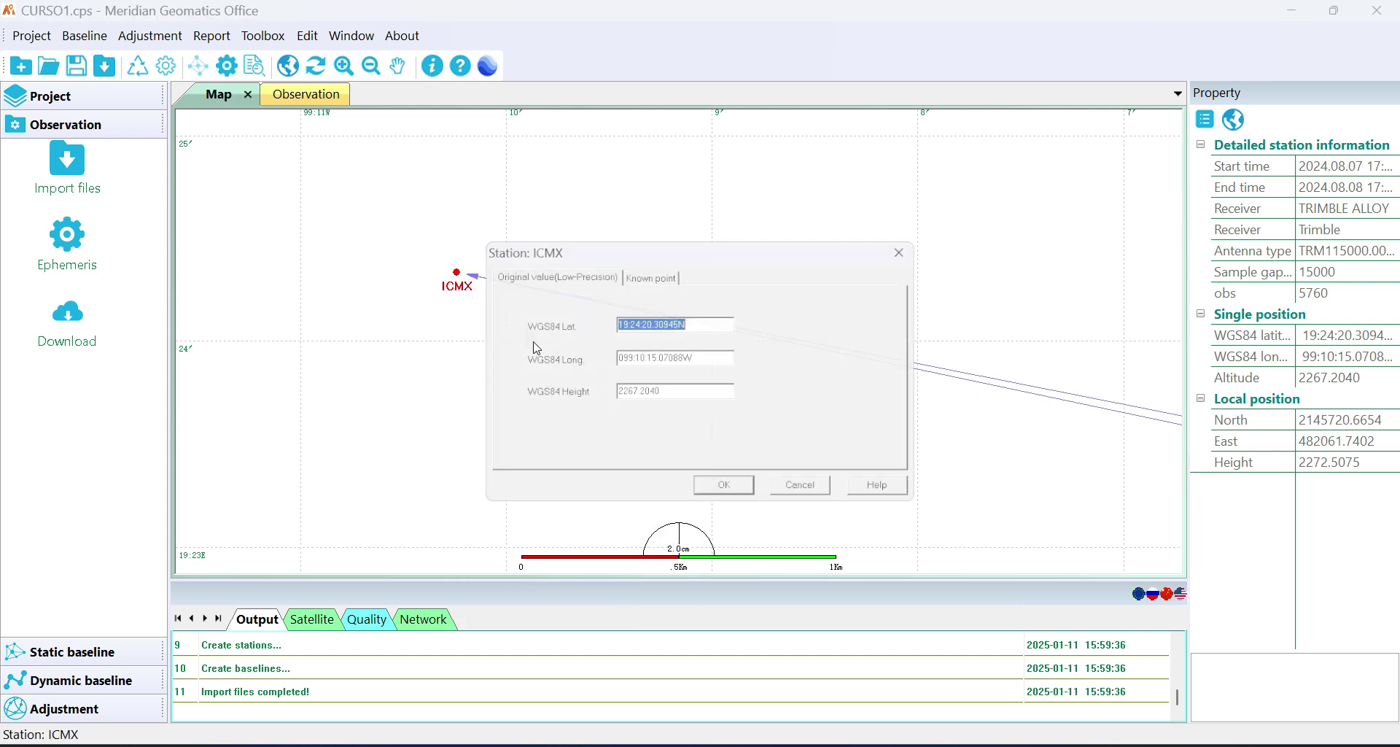
click(647, 275)
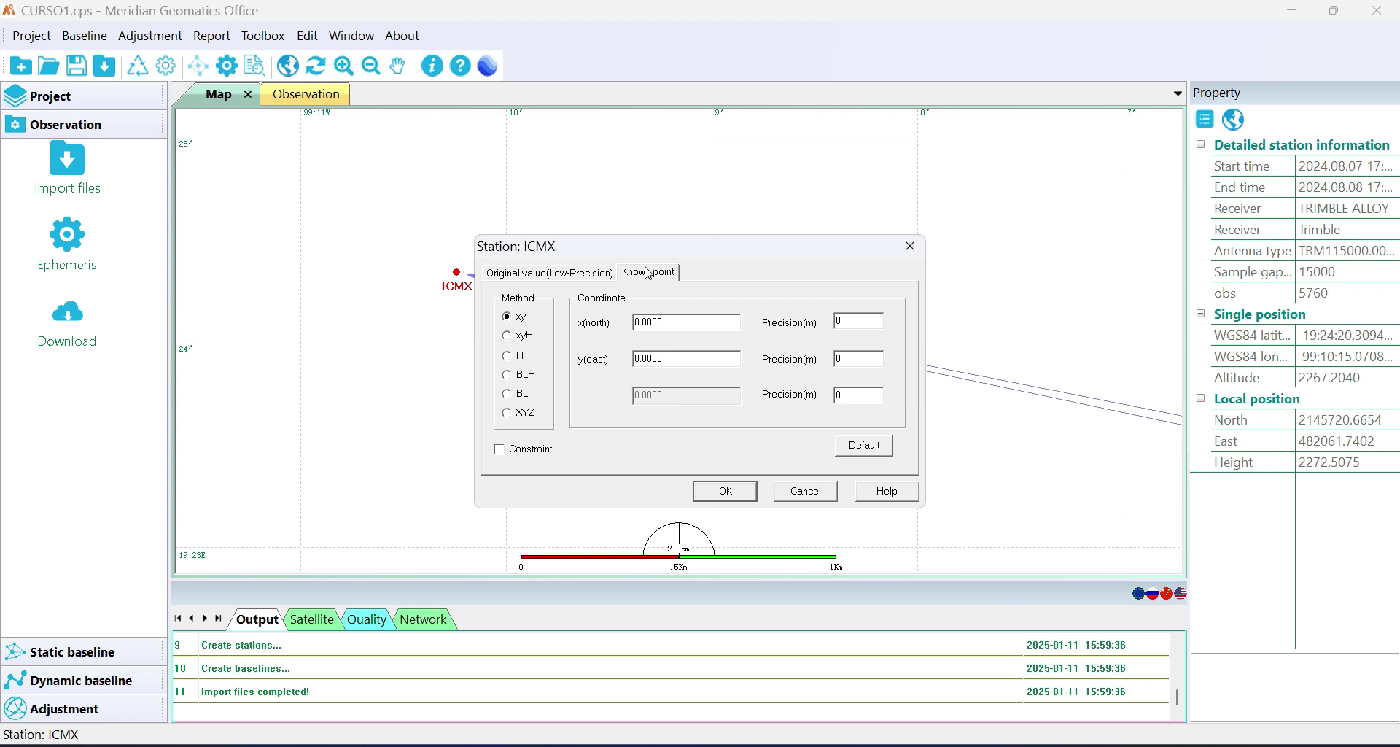
click(516, 379)
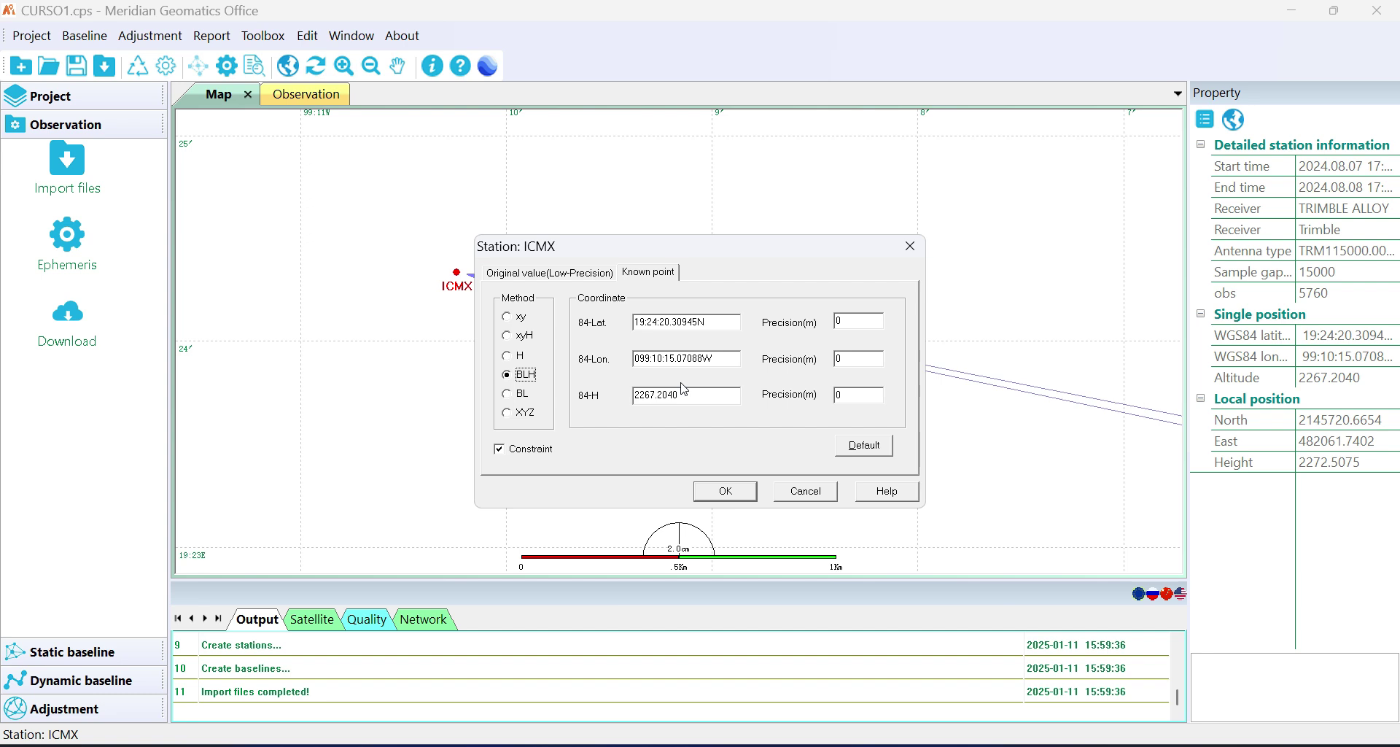
Step: Switch to the Foxit PDF of RGNA ITRF2008 coordinates and arrange it with the station dialog so the ICMX row is readable
key(alt+Tab)
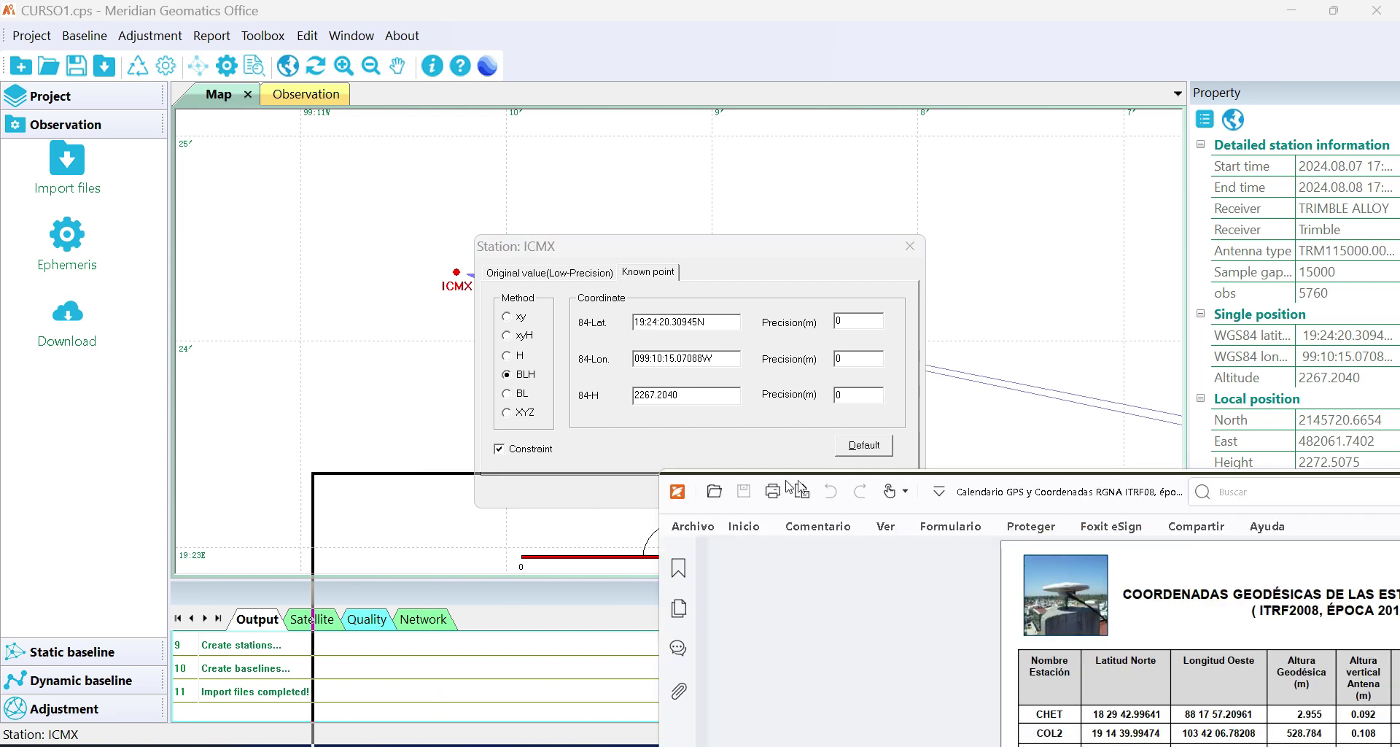
drag(625, 474, 617, 469)
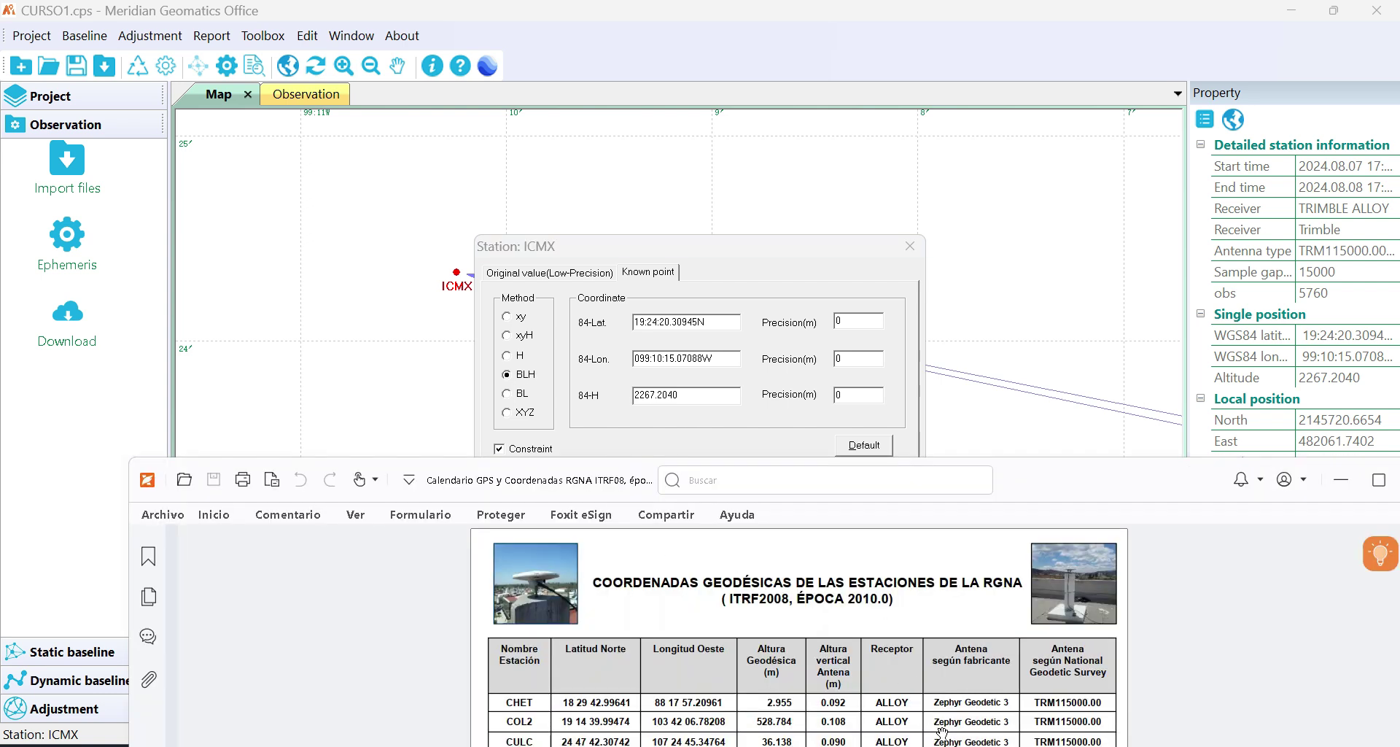
drag(1034, 483, 968, 334)
ctrl+scroll(758, 606, up, 2)
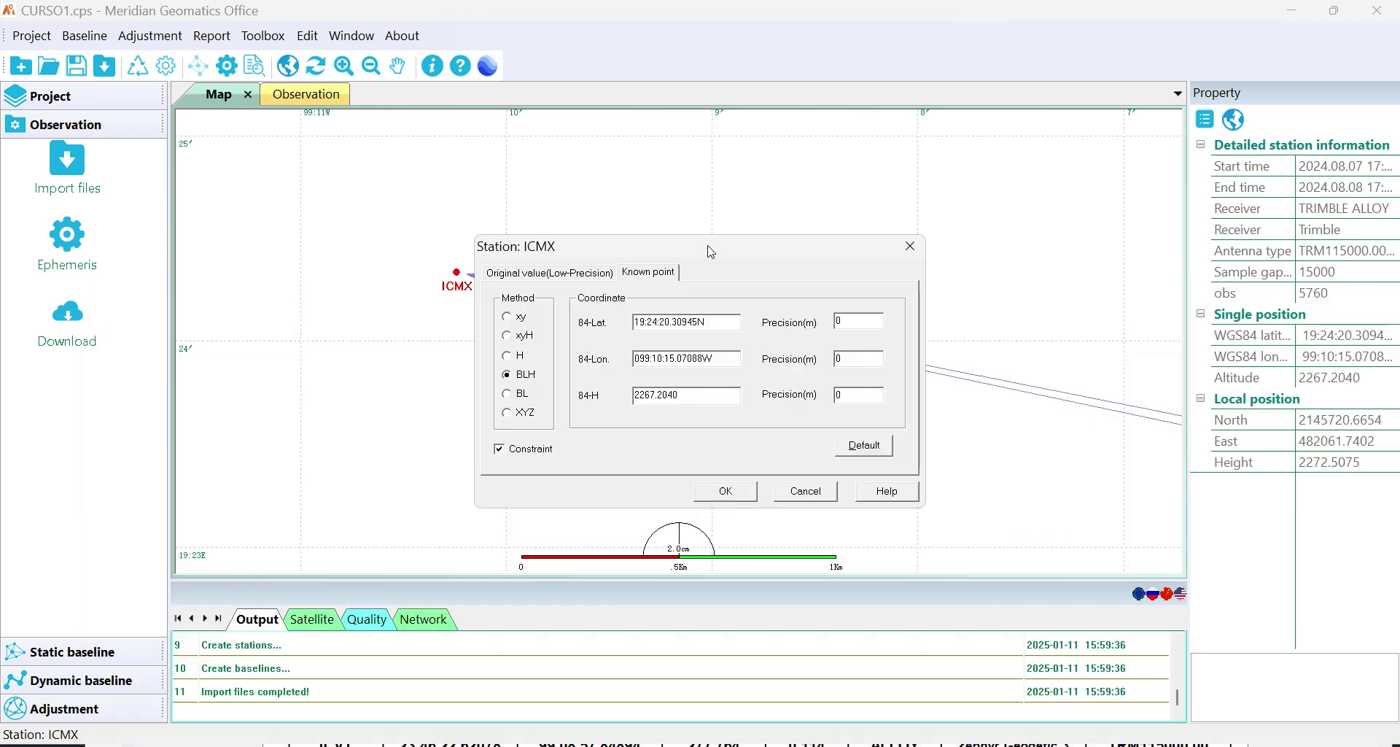
click(713, 251)
drag(665, 252, 661, 47)
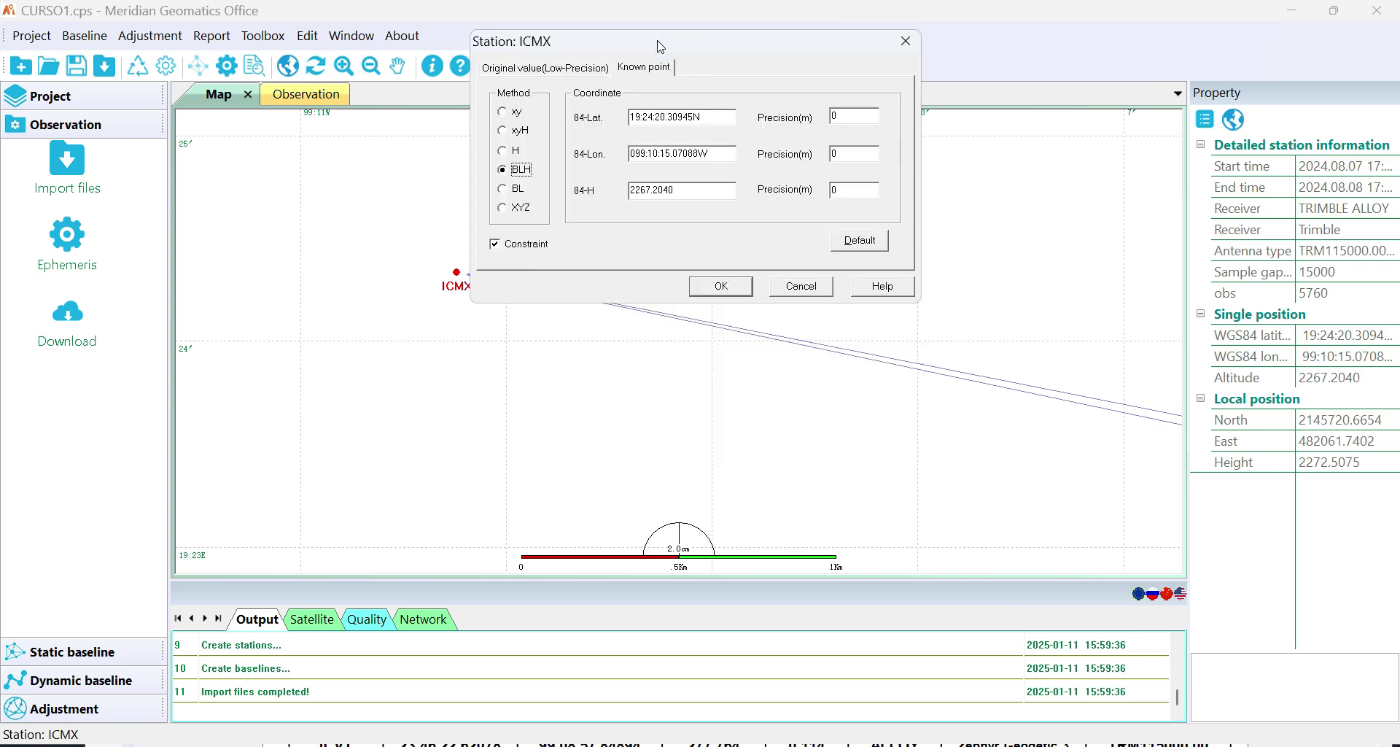
key(alt+Tab)
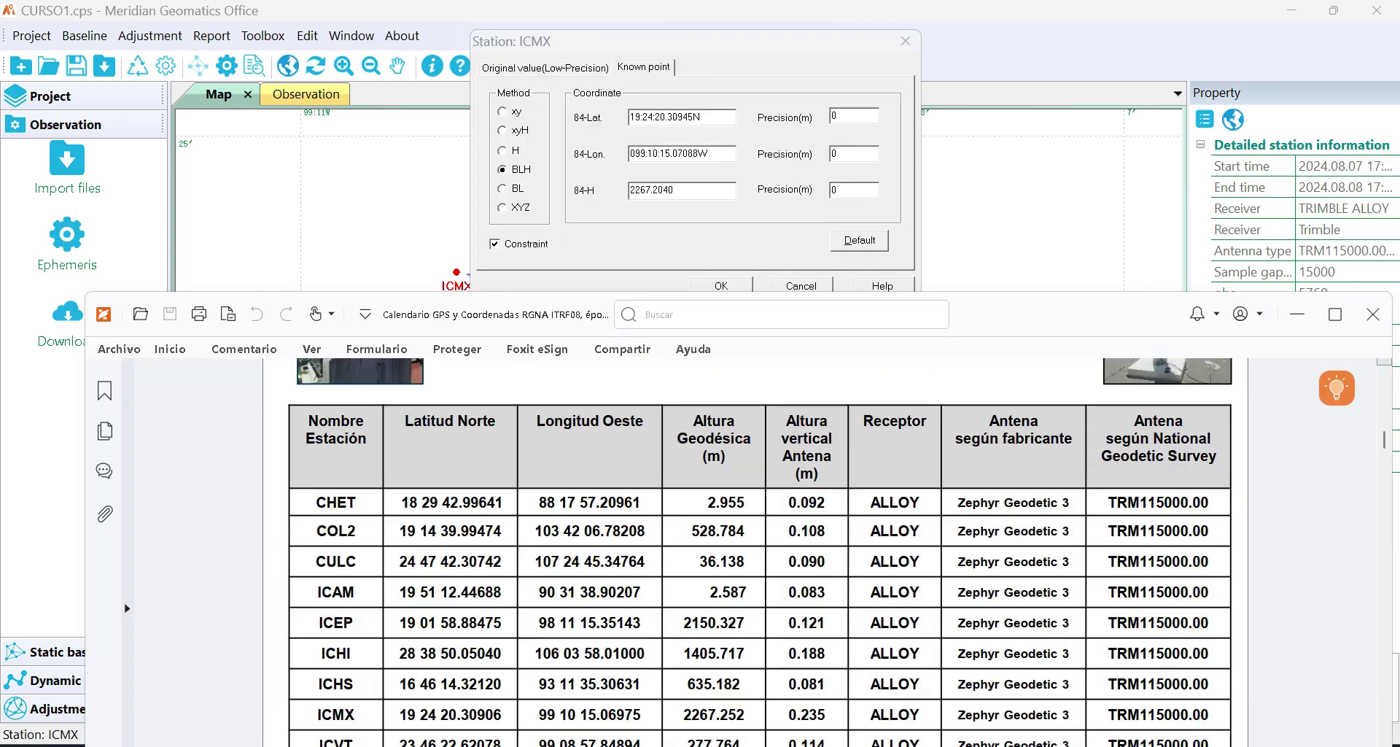
drag(582, 305, 585, 244)
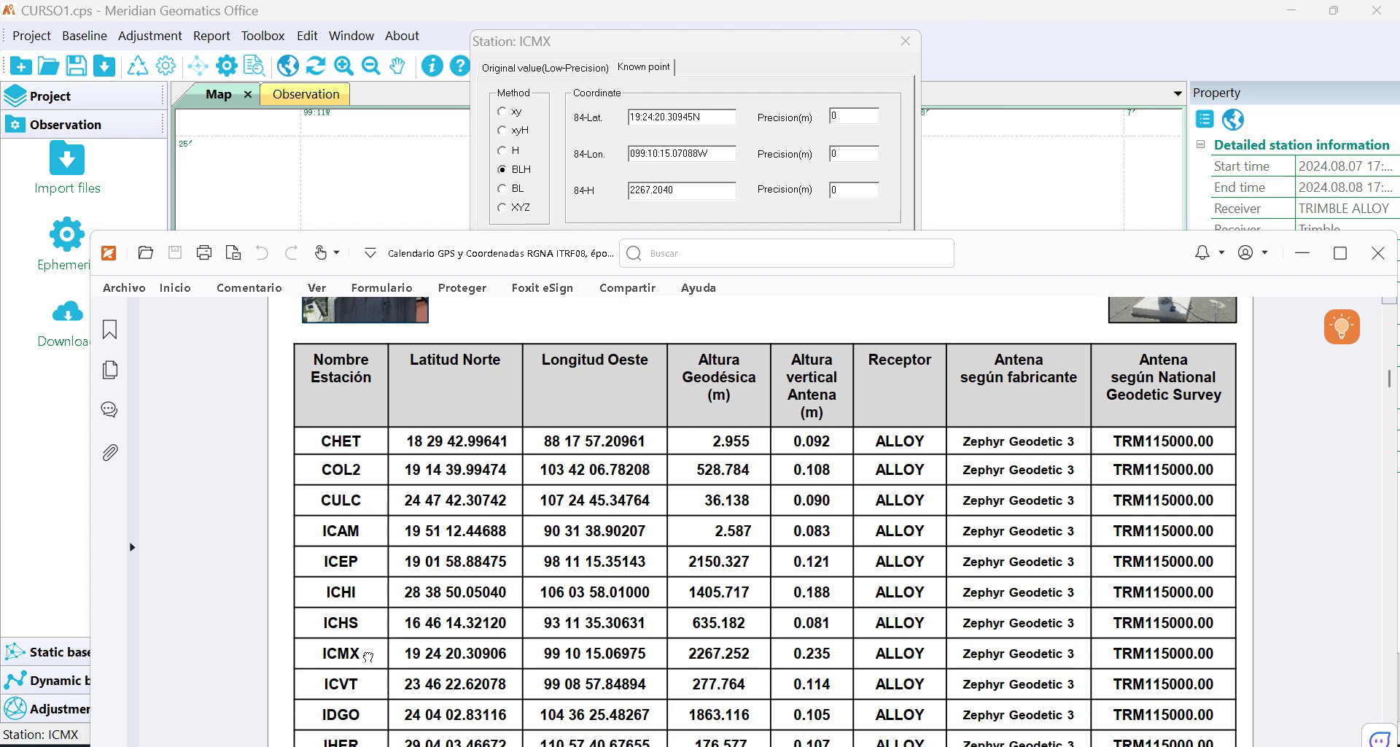
scroll(408, 653, down, 1)
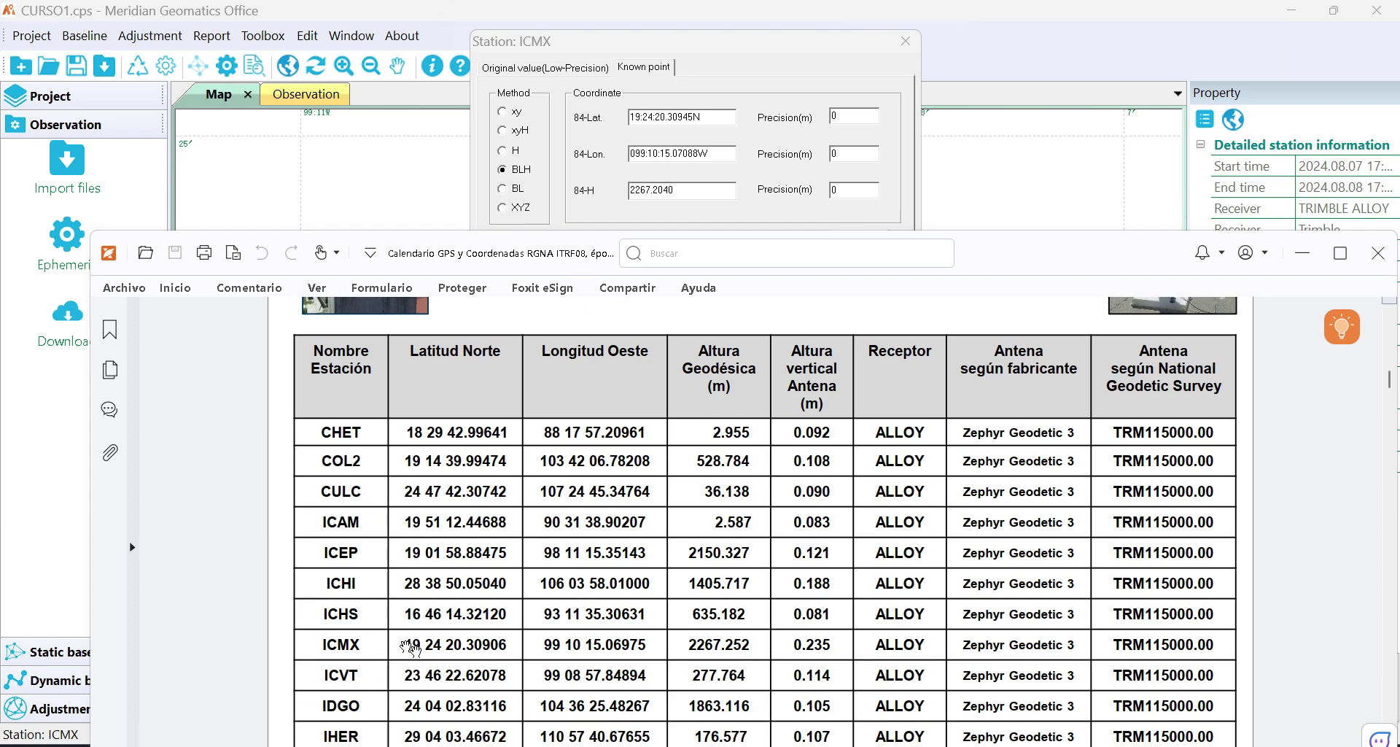
scroll(643, 665, up, 1)
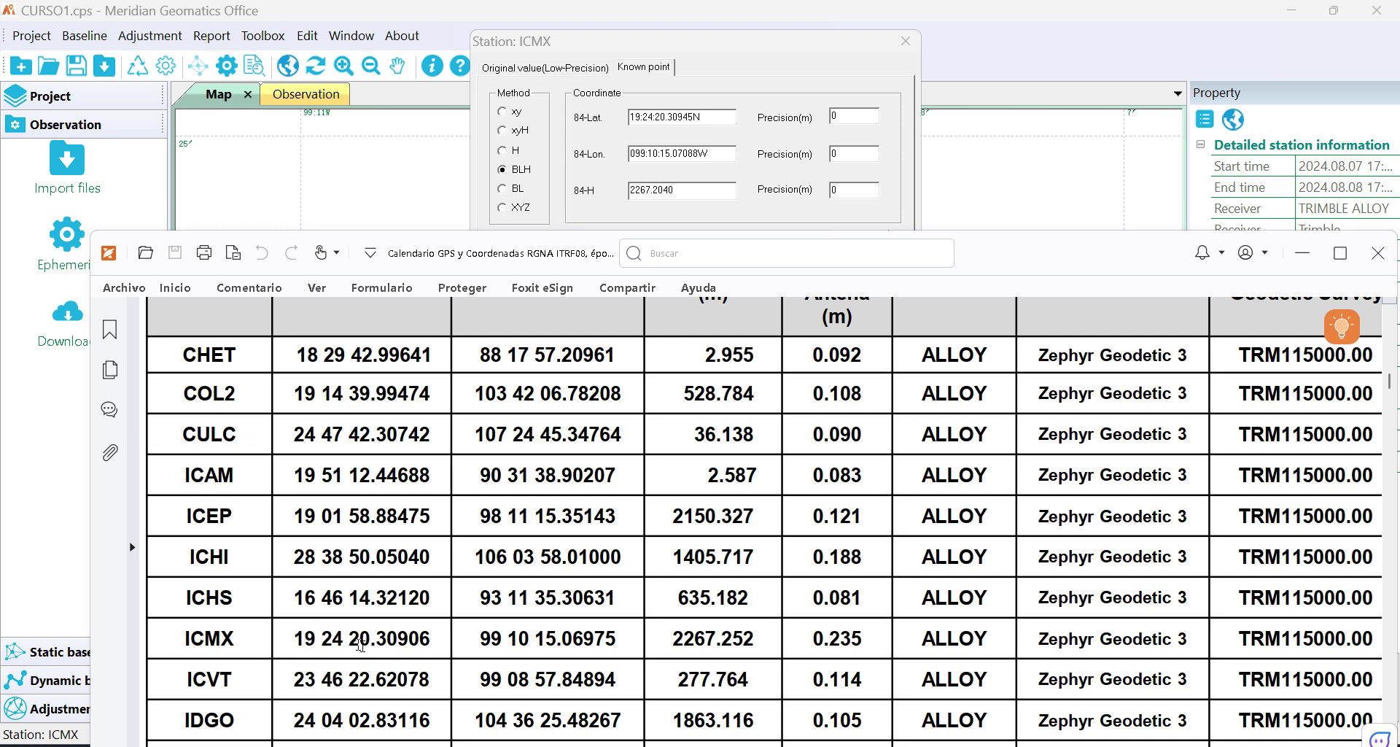
Step: Set the known WGS84 latitude of ICMX to 19:24:20.30906N from the RGNA coordinate table
drag(396, 642, 437, 642)
click(677, 117)
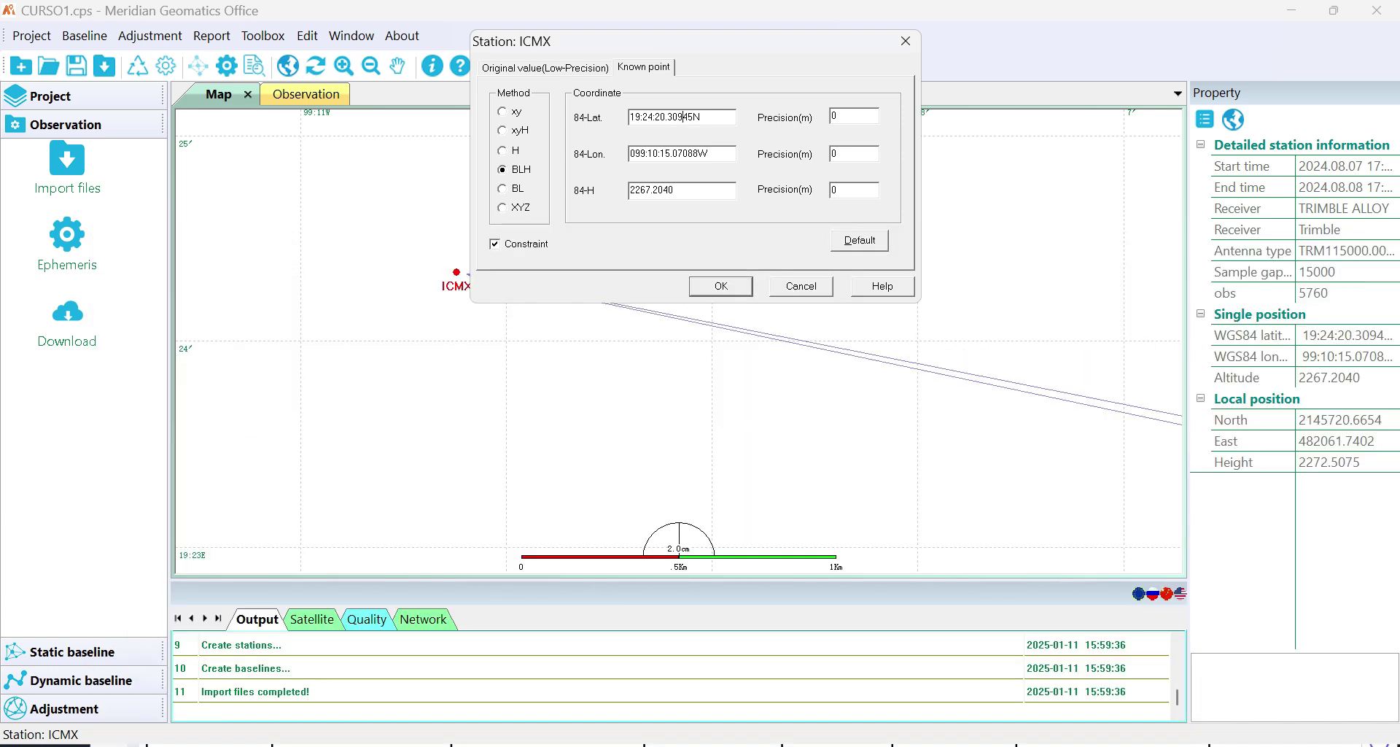
text(06)
Step: Copy the seconds decimals 06975 from the ICMX row into its known longitude, making it 099:10:15.06975W
key(alt+Tab)
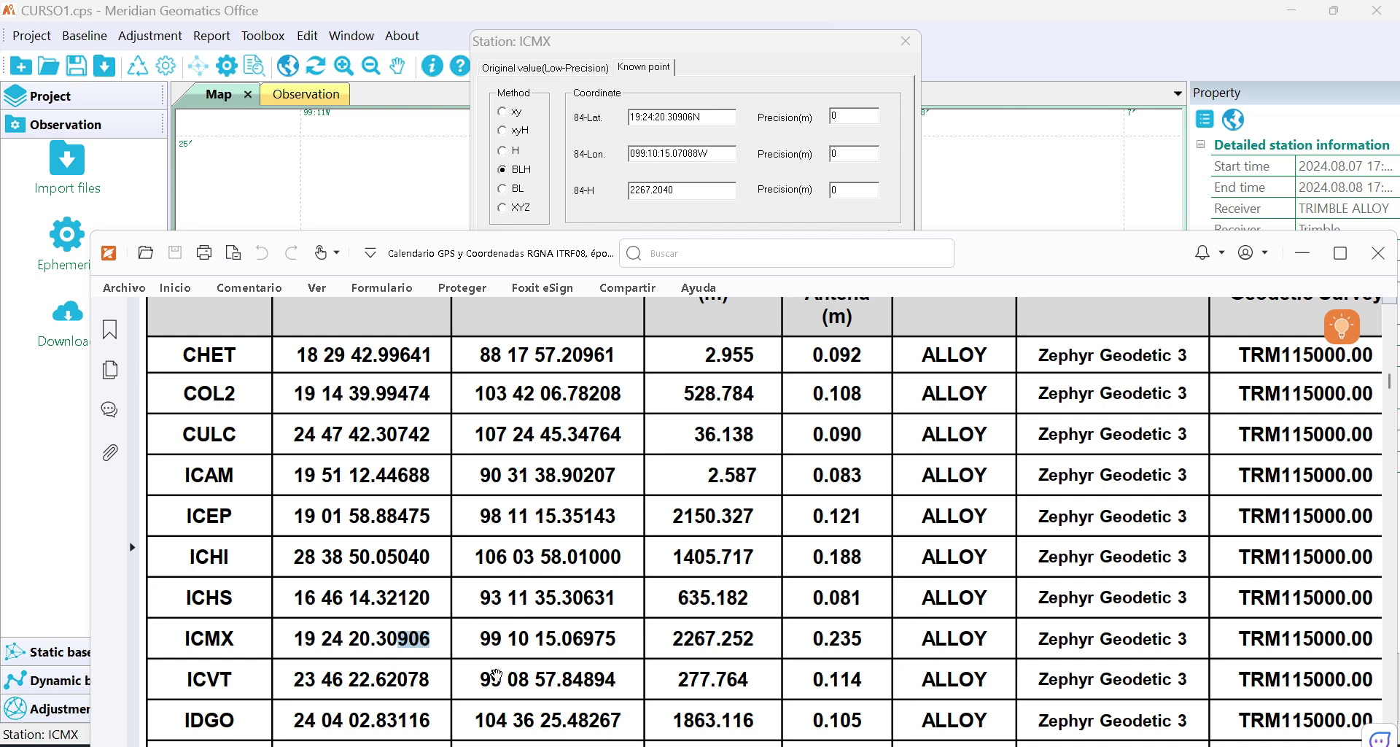
drag(563, 639, 623, 642)
key(ctrl+c)
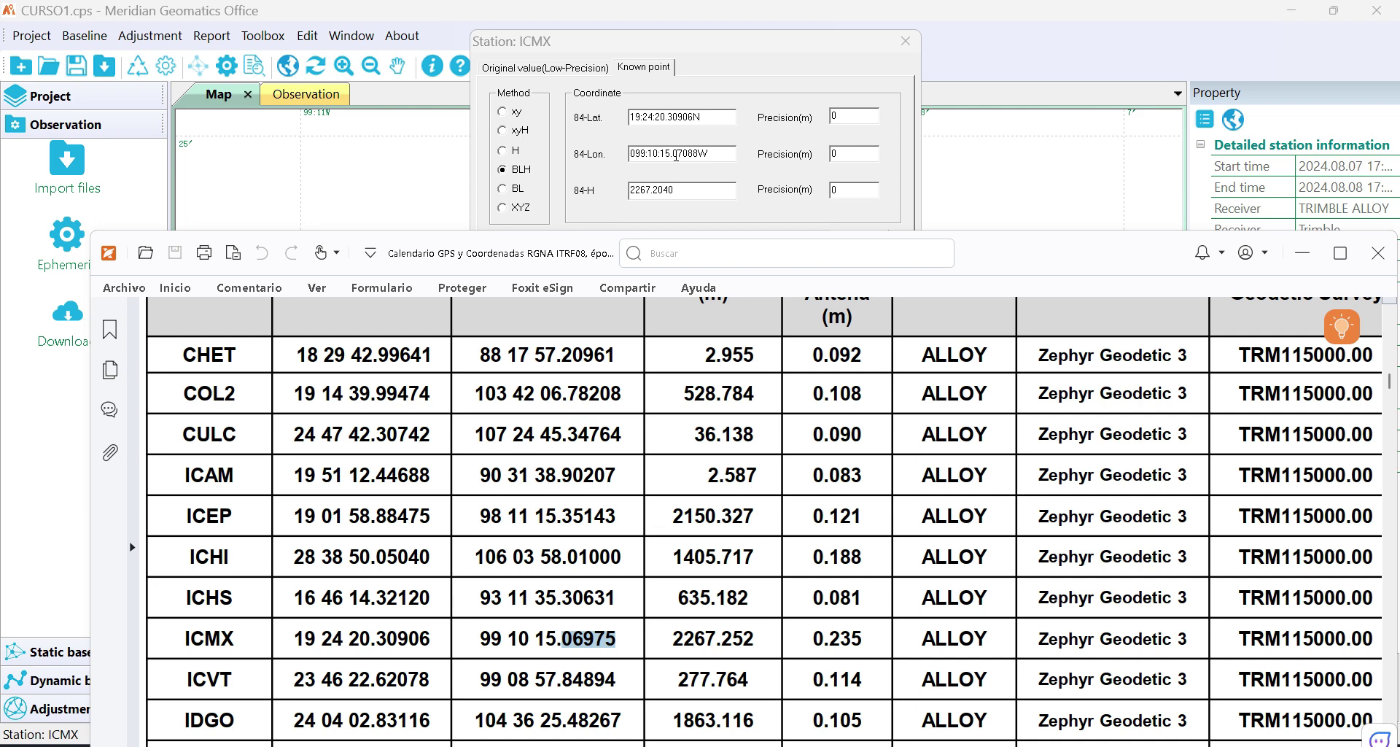
drag(673, 154, 701, 156)
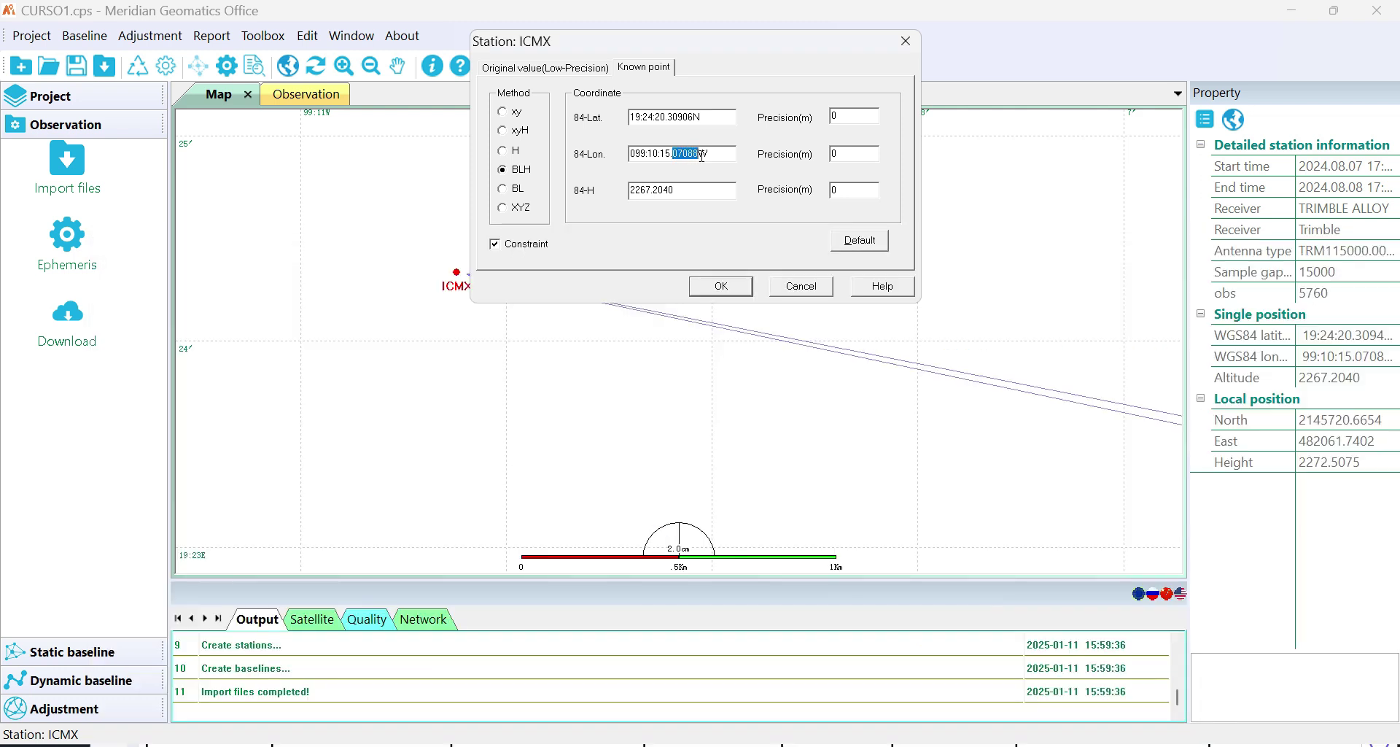
key(ctrl+v)
Step: Copy the height decimals from the ICMX row to set its known height to 2267.252 m, and accept the known point
key(alt+Tab)
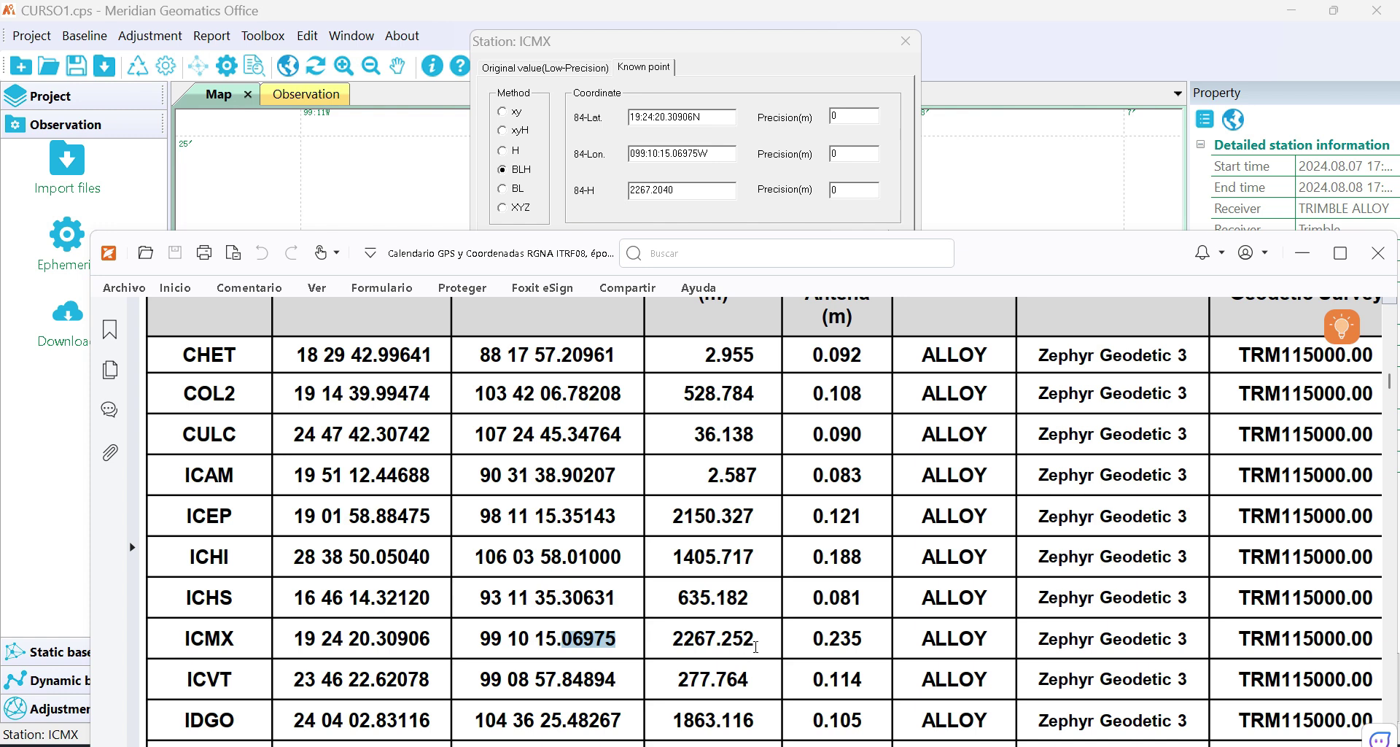
drag(722, 638, 770, 638)
key(ctrl+c)
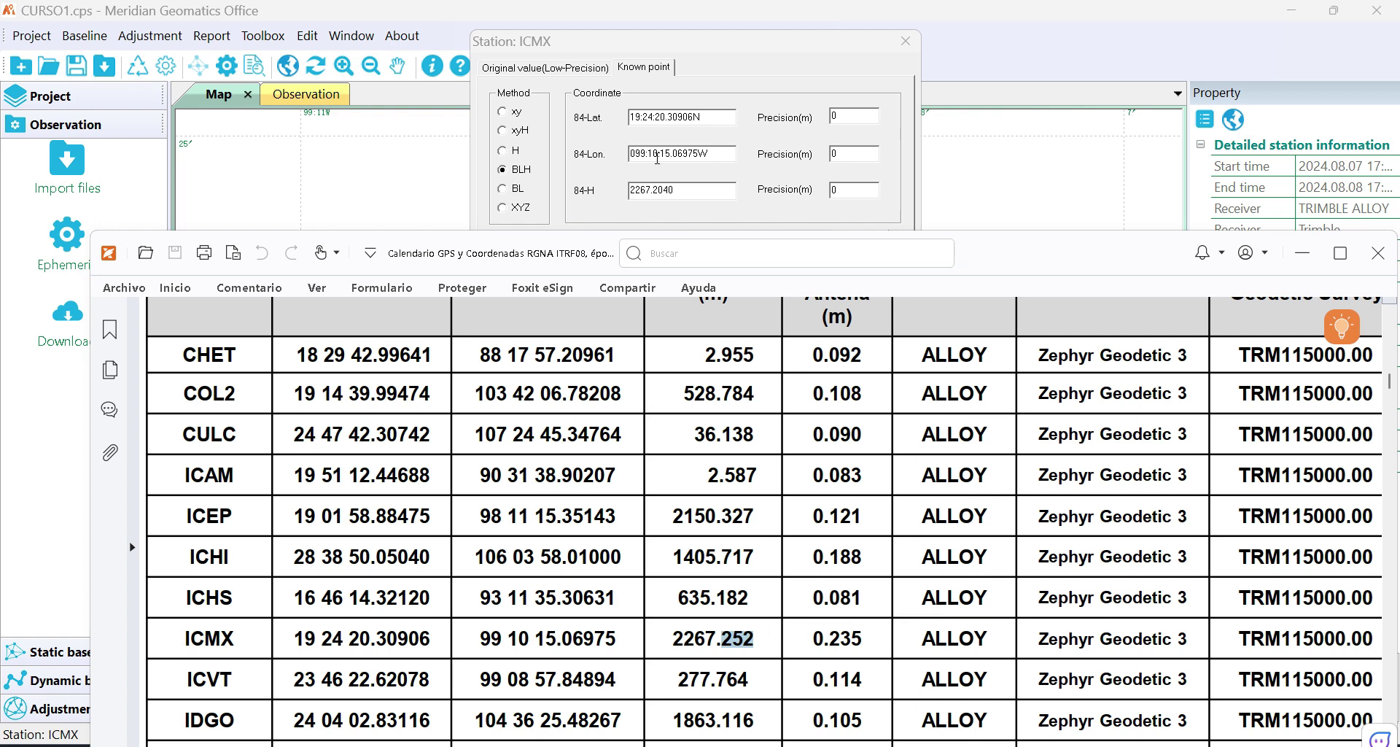
click(653, 188)
drag(653, 189, 702, 194)
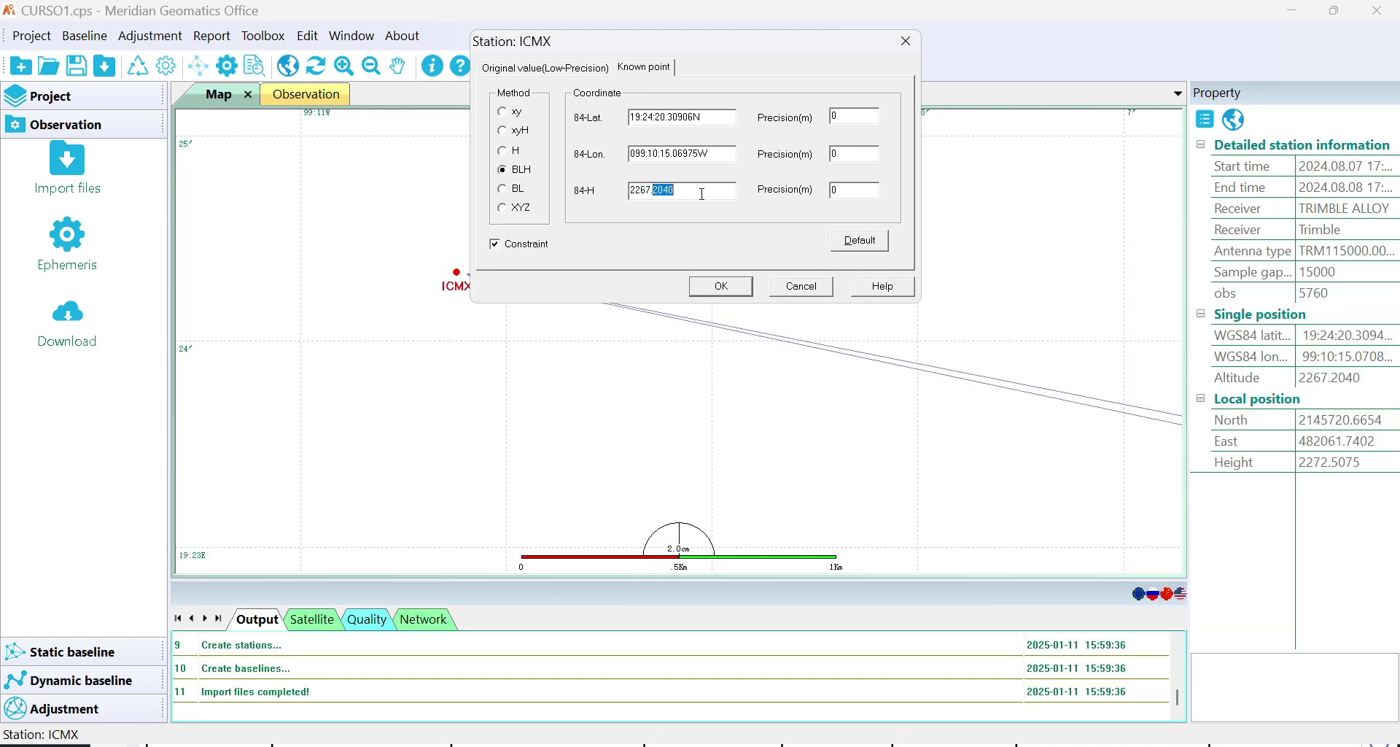
key(ctrl+v)
drag(669, 47, 652, 251)
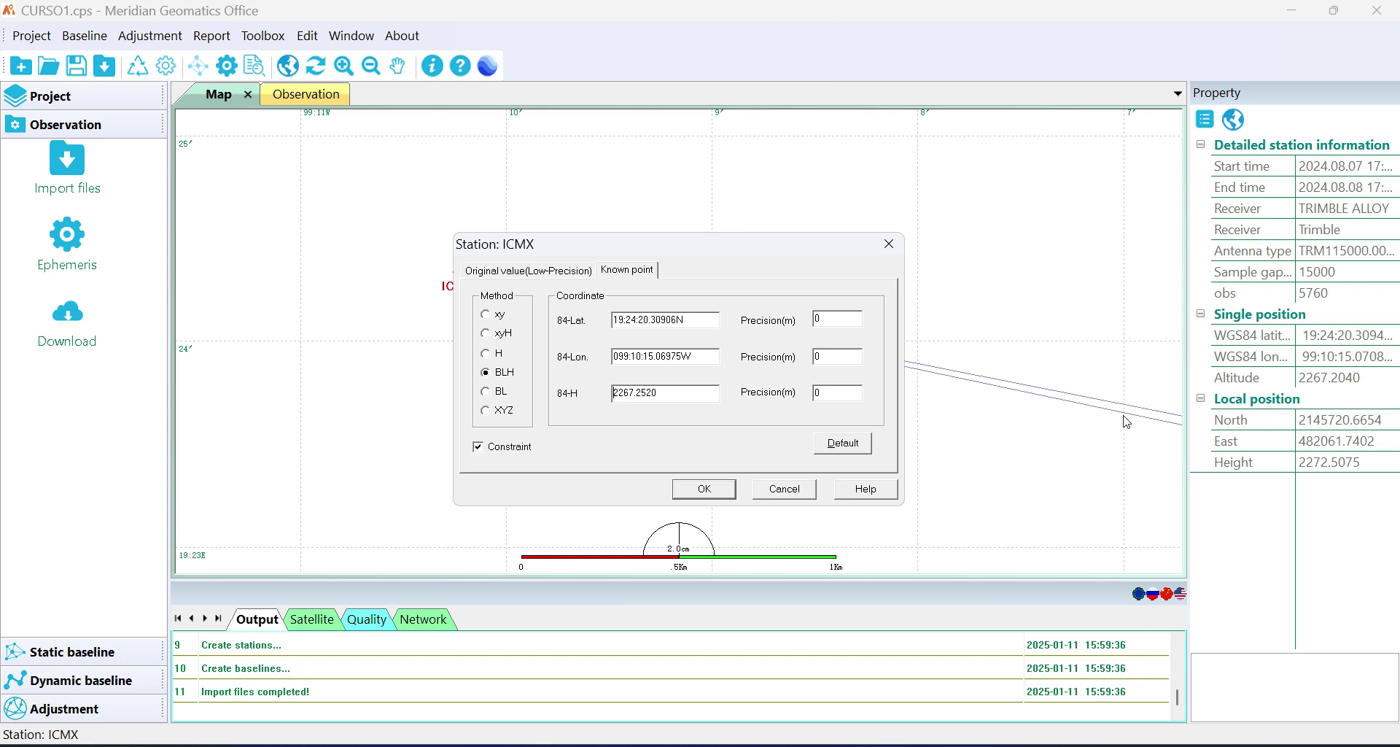
click(705, 489)
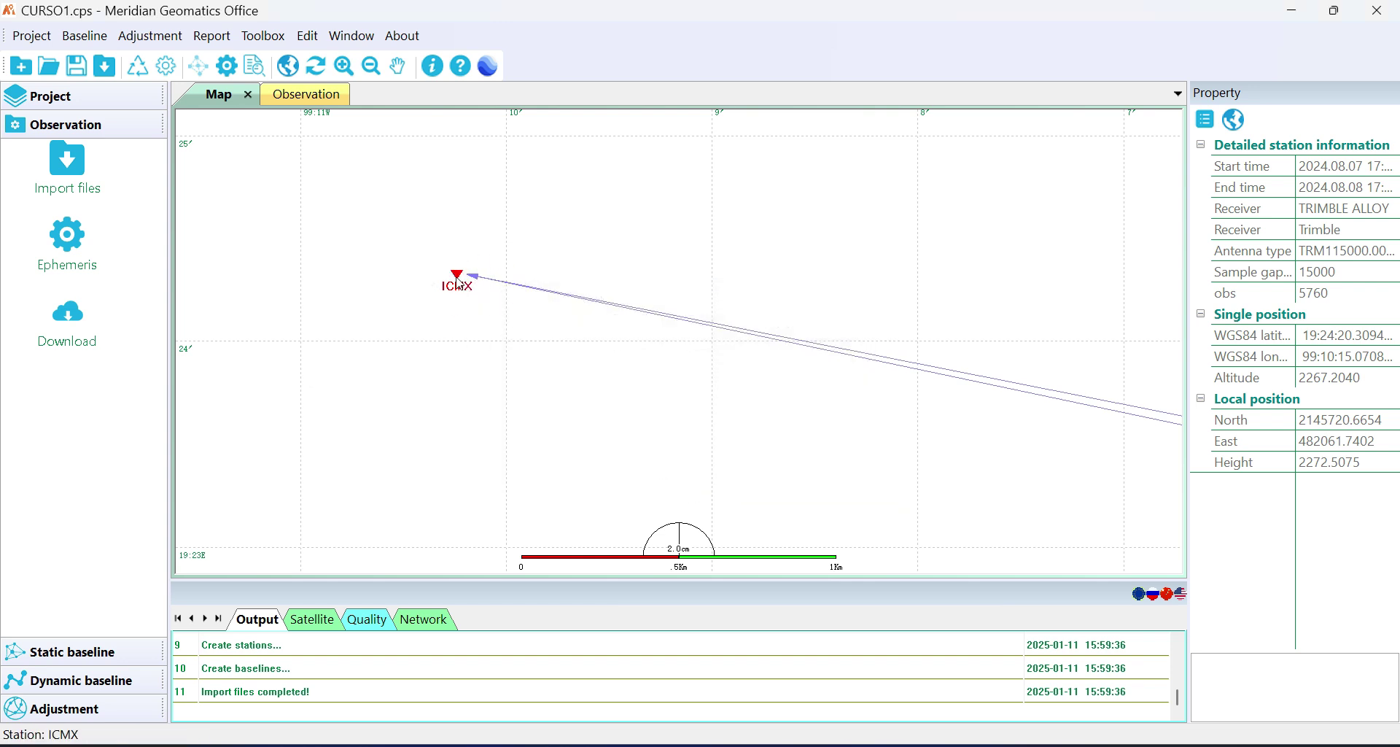
Step: Open the list of static baselines and widen its Start and End columns for the file names
scroll(441, 291, down, 3)
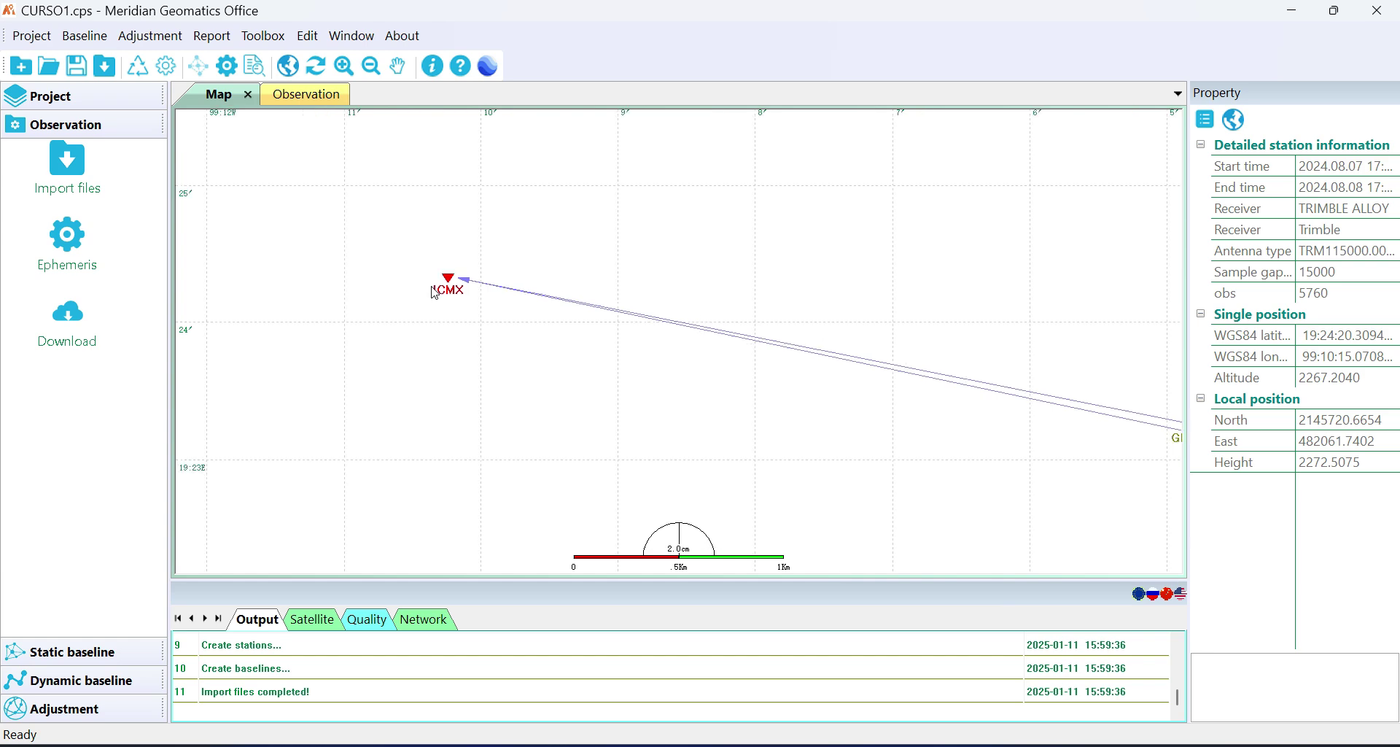
scroll(434, 288, up, 2)
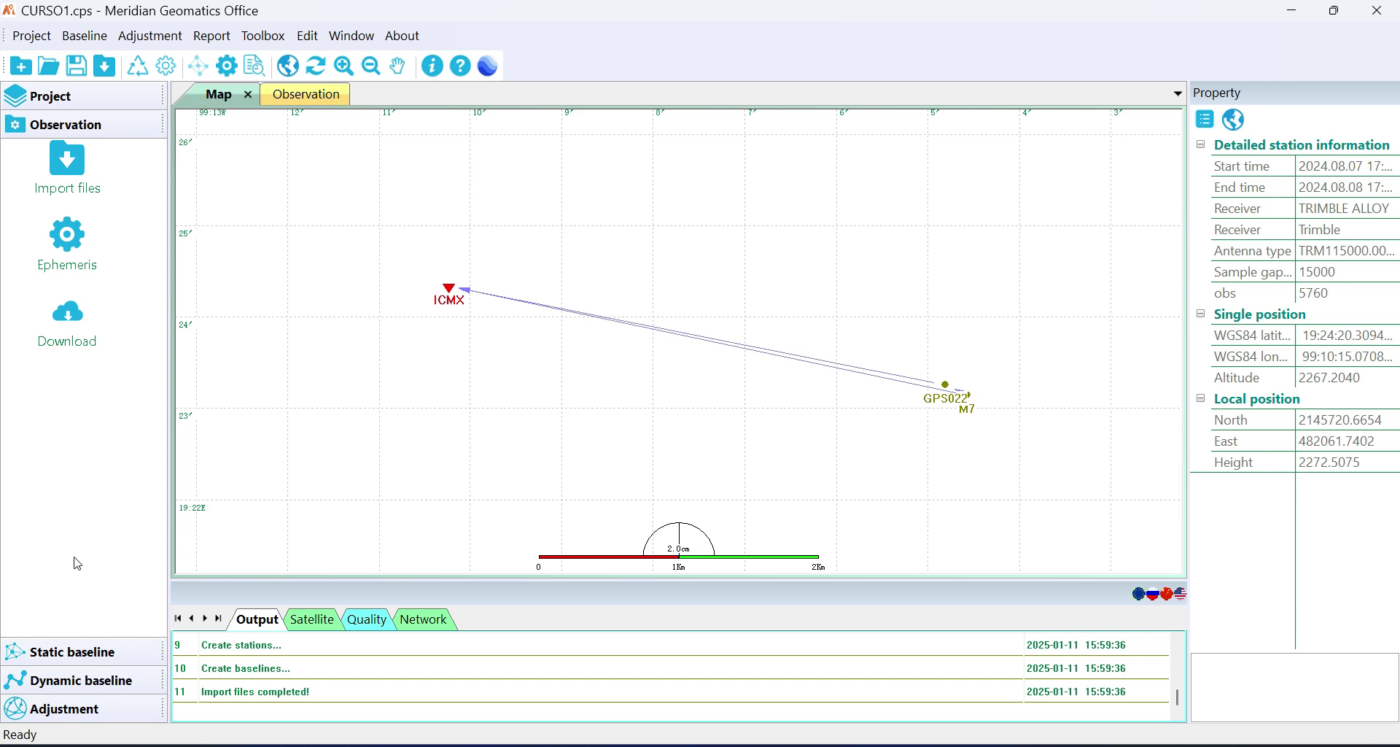
click(76, 654)
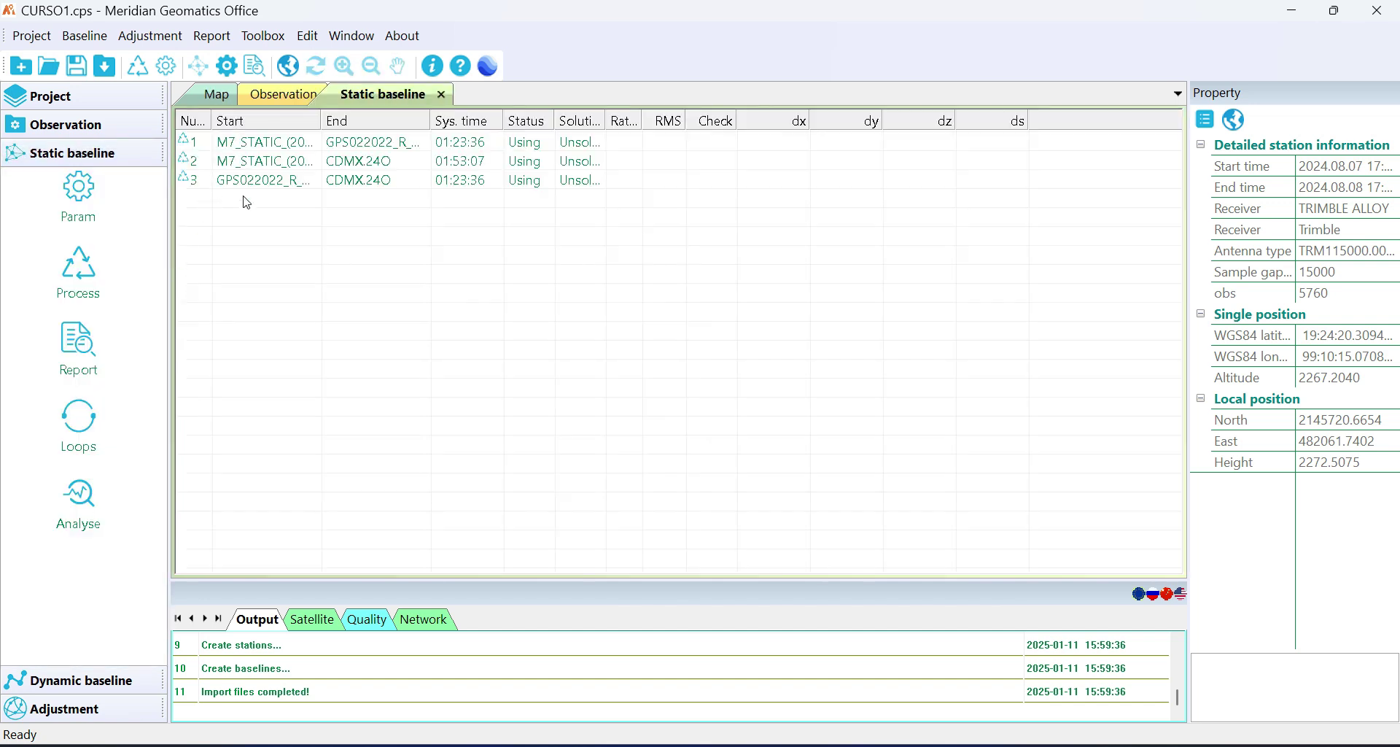
drag(321, 120, 361, 123)
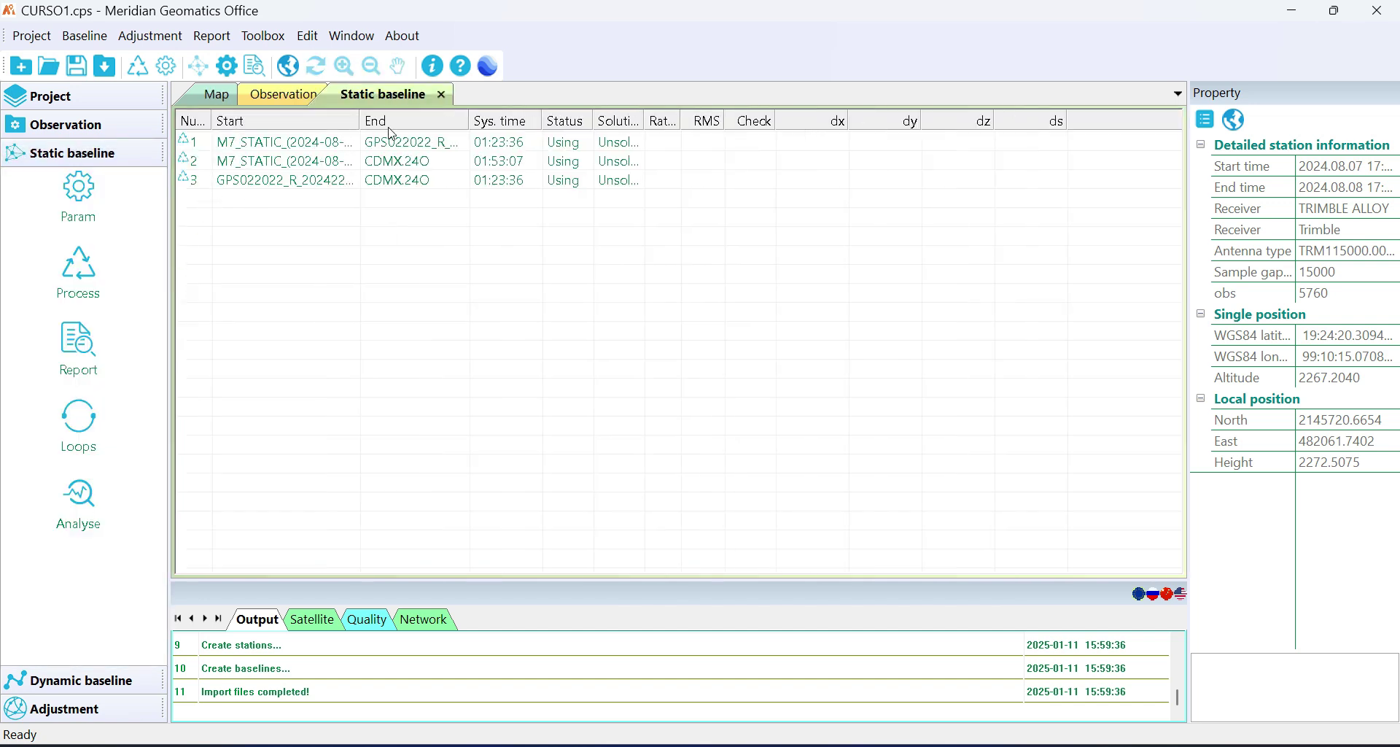
drag(543, 122, 531, 123)
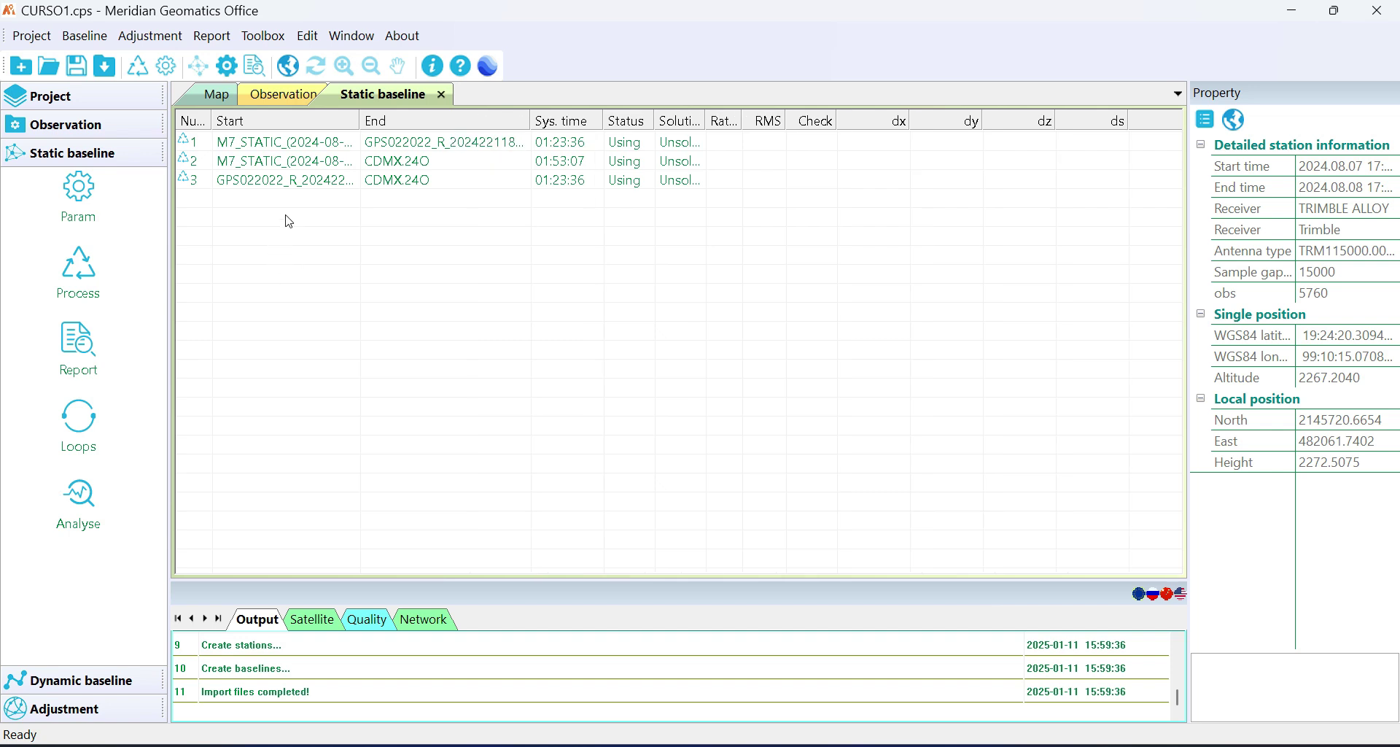
Step: Compare the listed static baselines with the lines between ICMX, GPS022 and M7 on the map, and select the M7 to CDMX.24O baseline
click(226, 102)
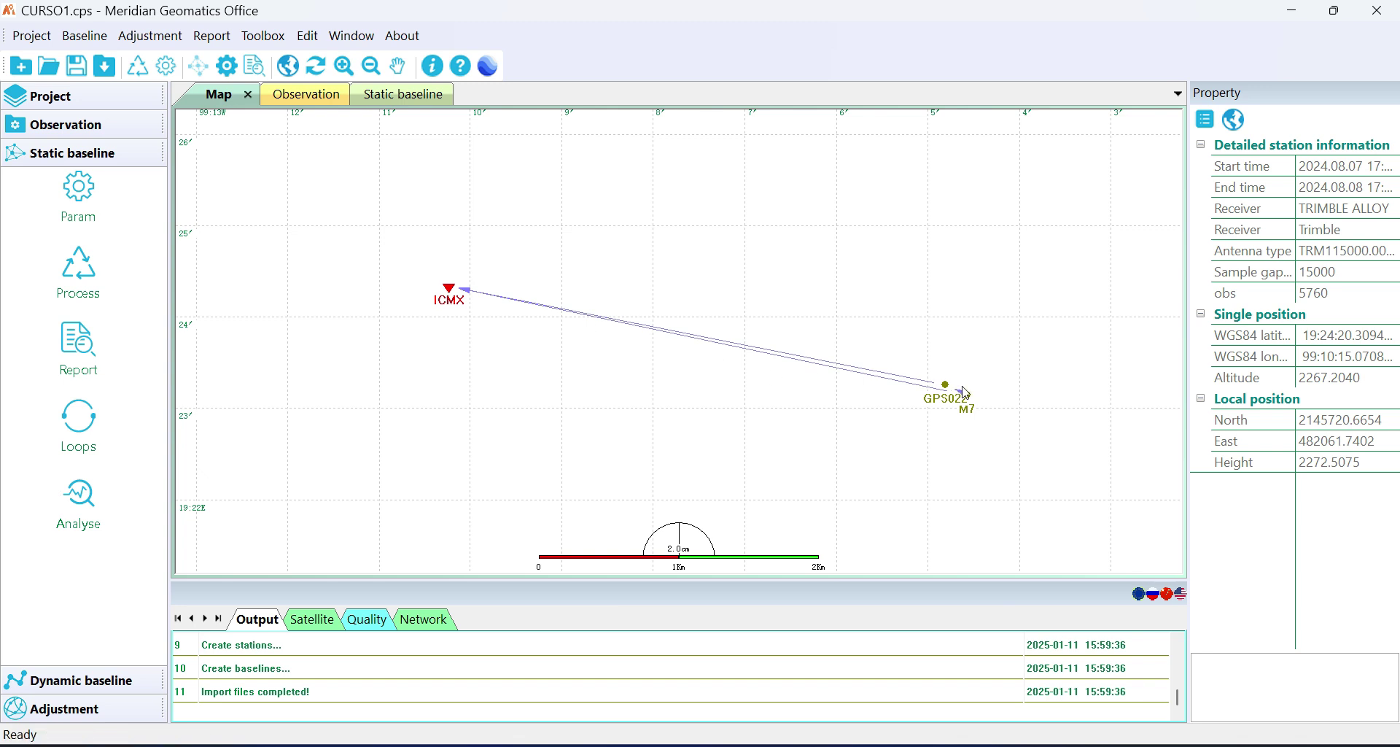
scroll(961, 386, up, 5)
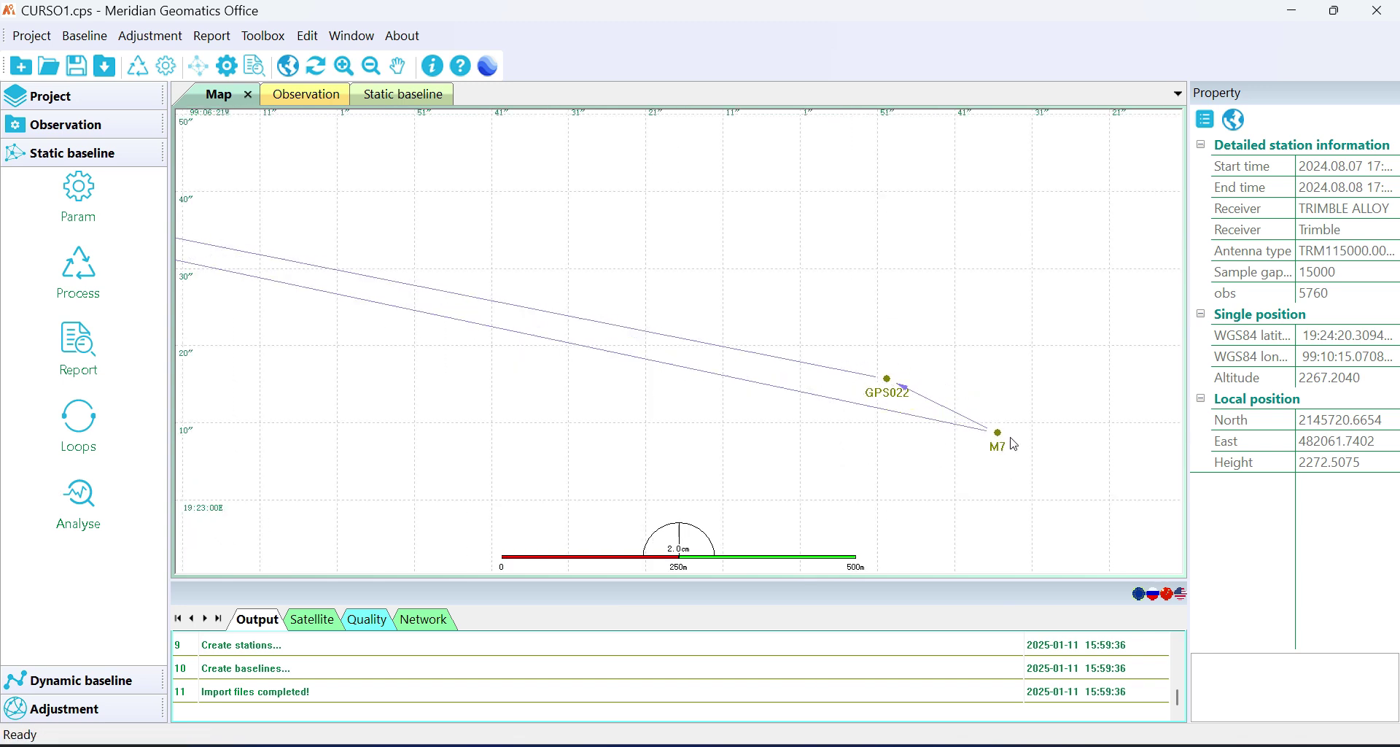
scroll(968, 390, down, 5)
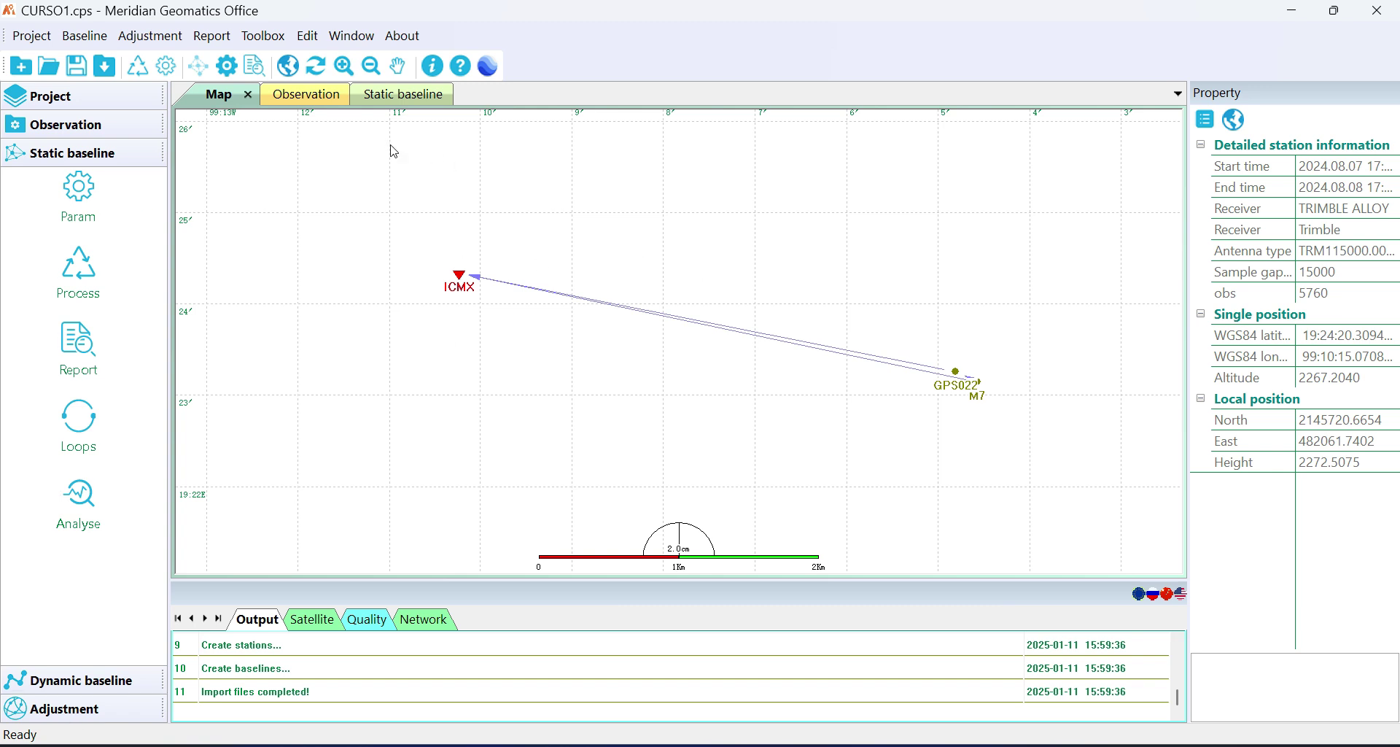
click(394, 95)
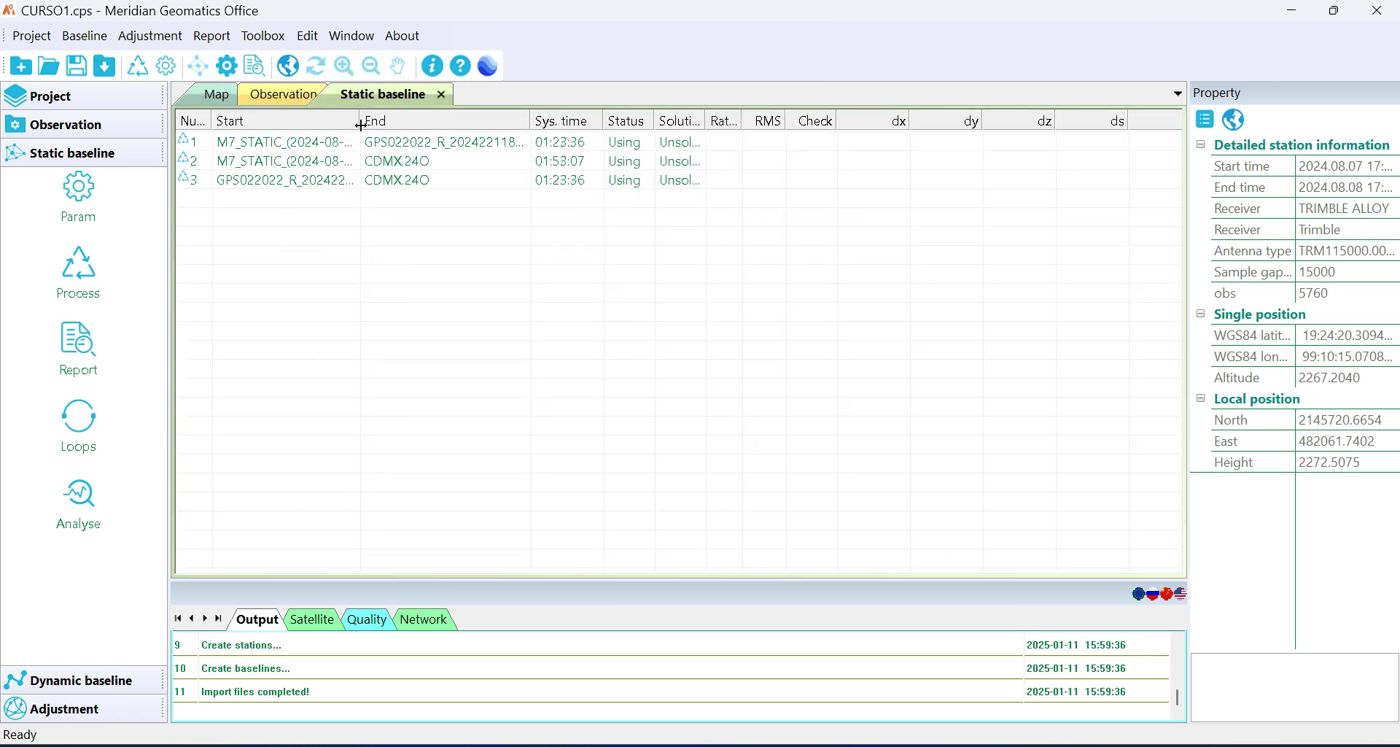
click(217, 94)
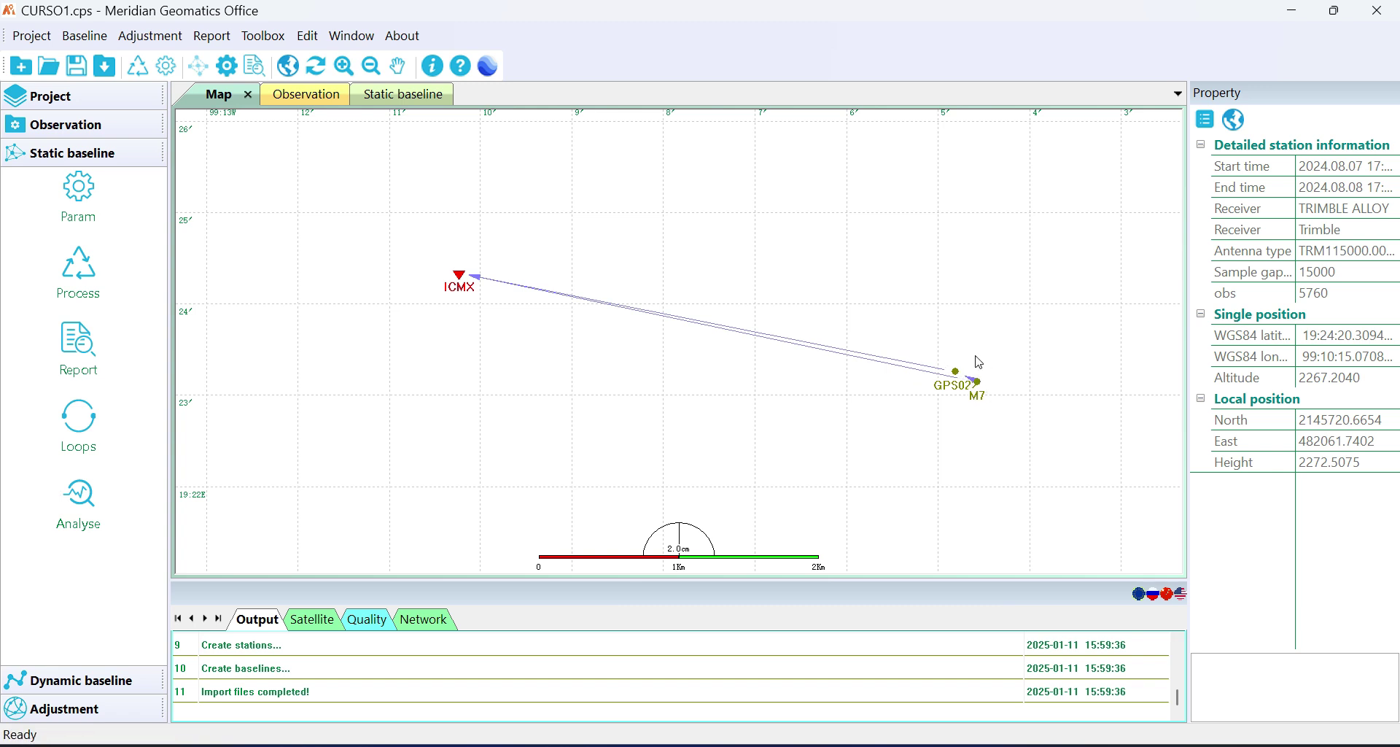
click(391, 102)
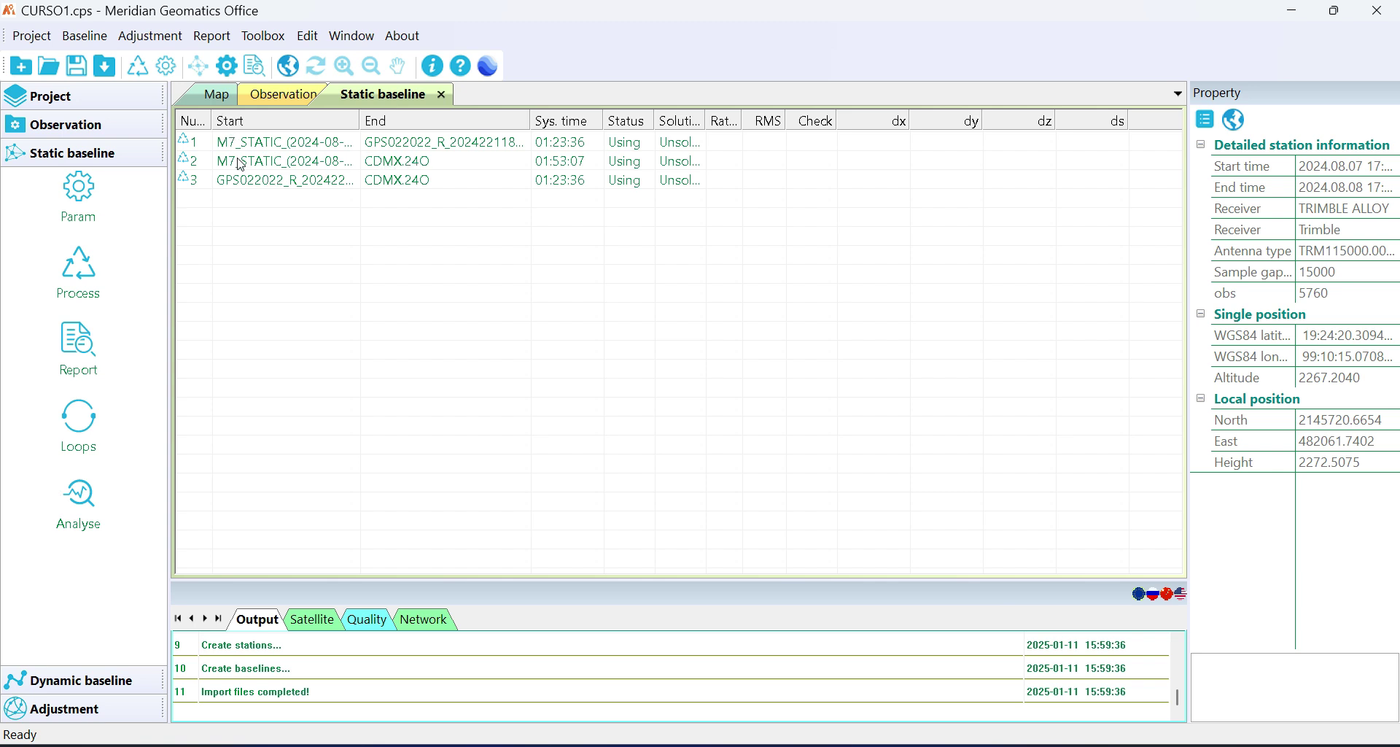
click(406, 167)
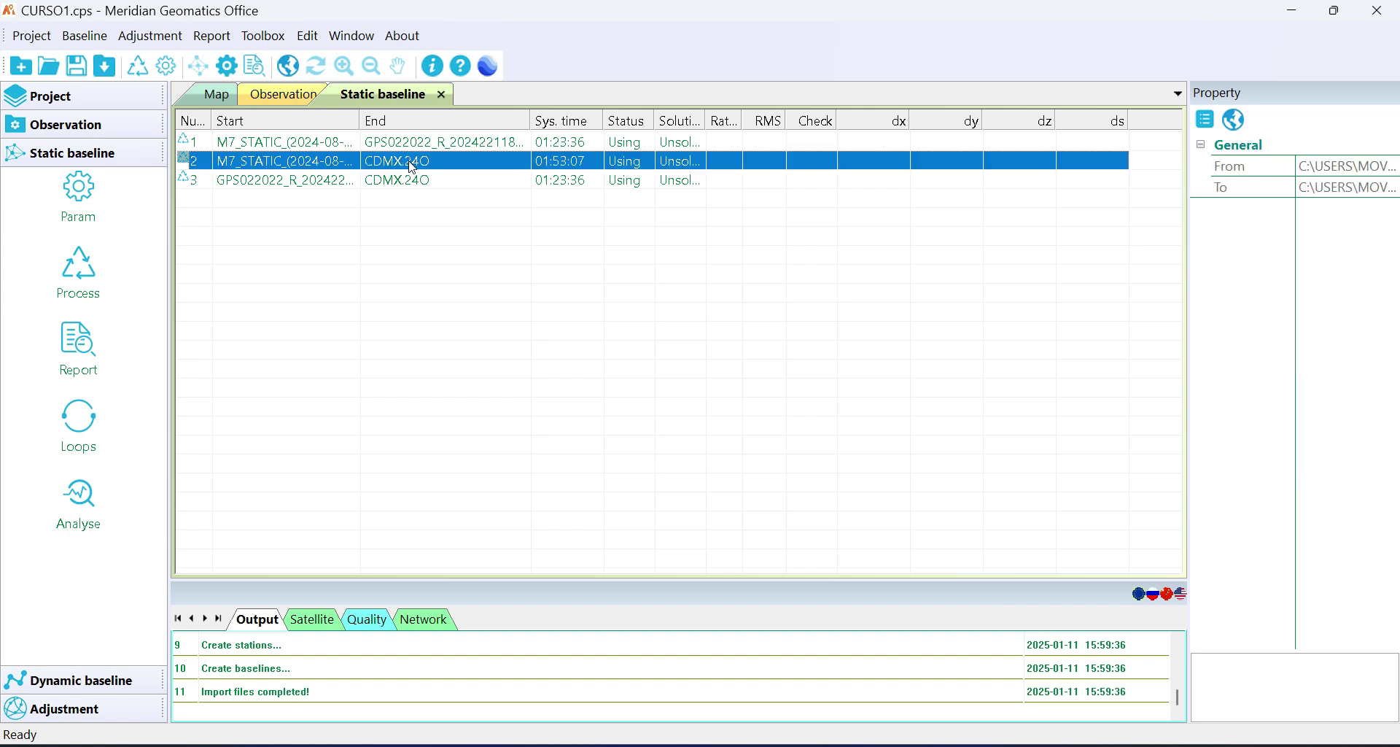
Step: Reverse start and end of the M7 and GPS022 baselines that end at CDMX.24O, so both start from CDMX.24O
right_click(418, 168)
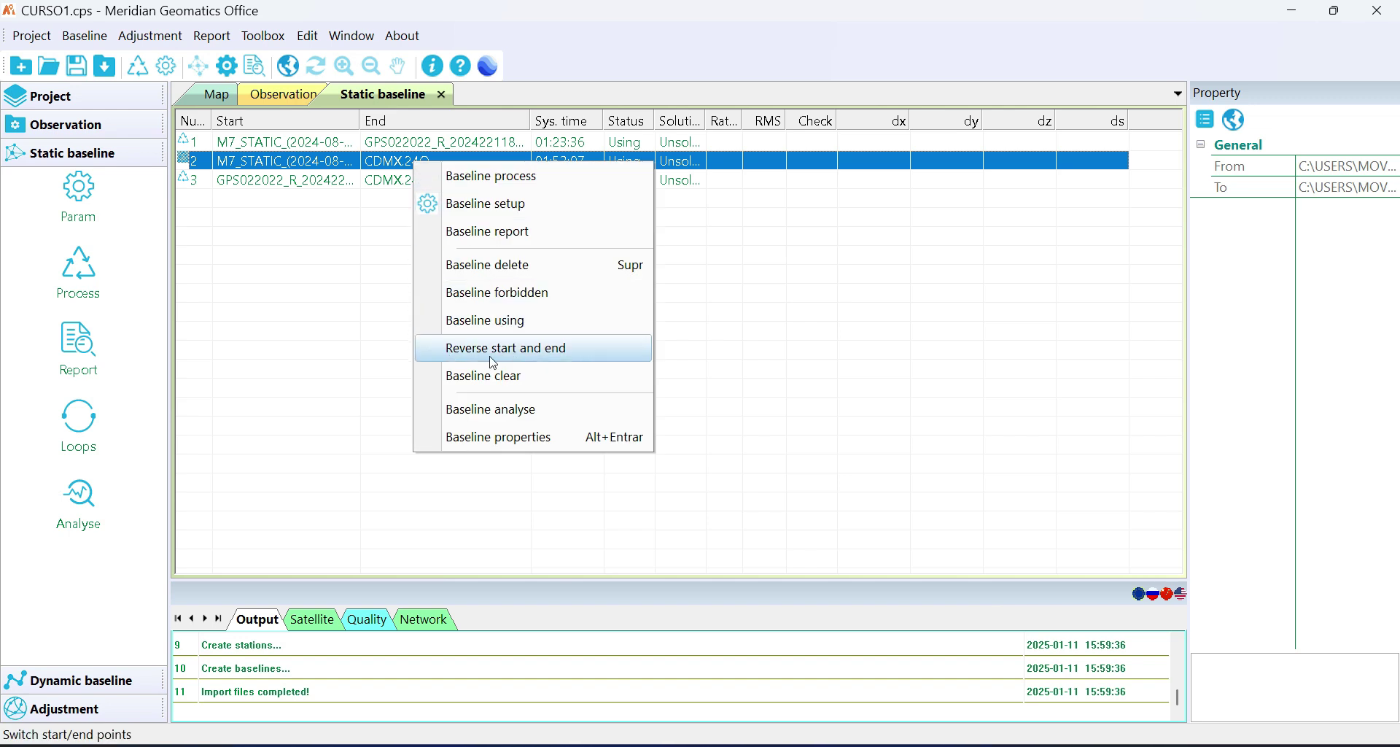
click(556, 358)
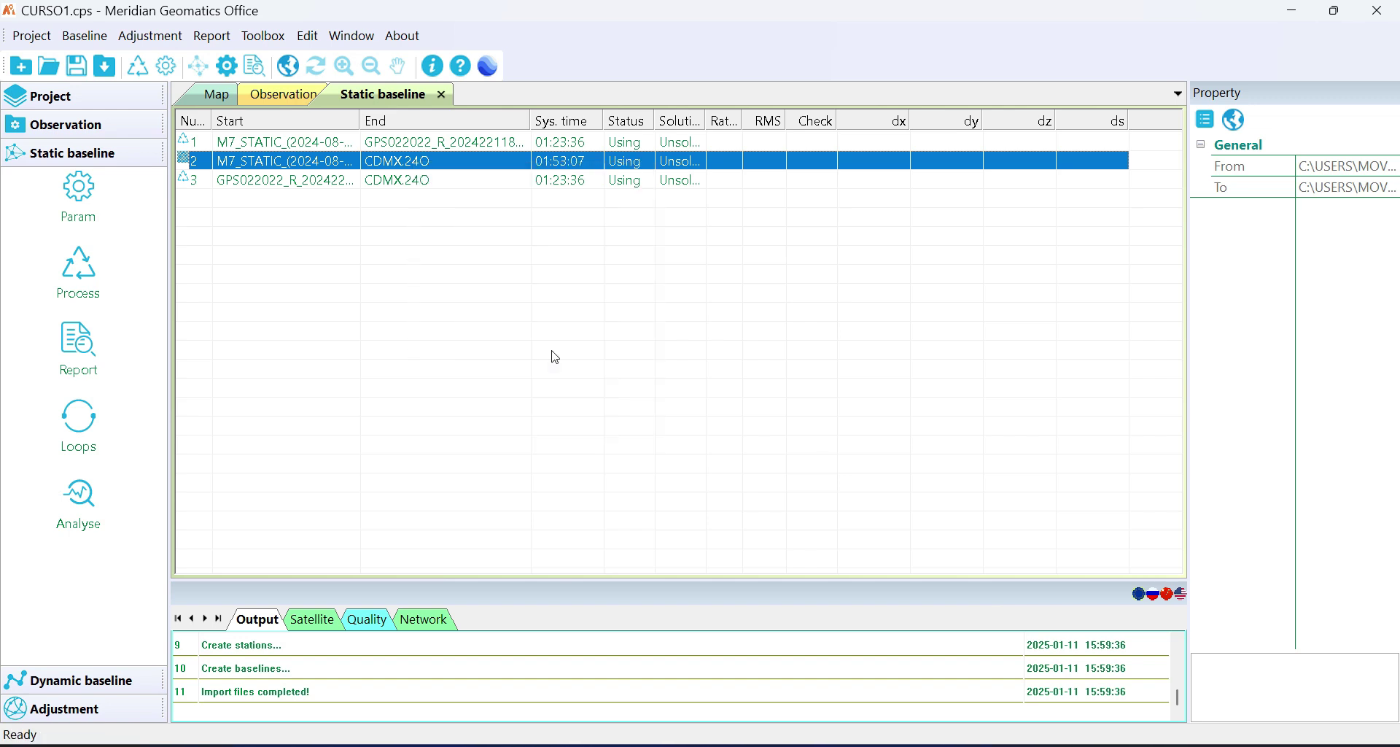
click(314, 189)
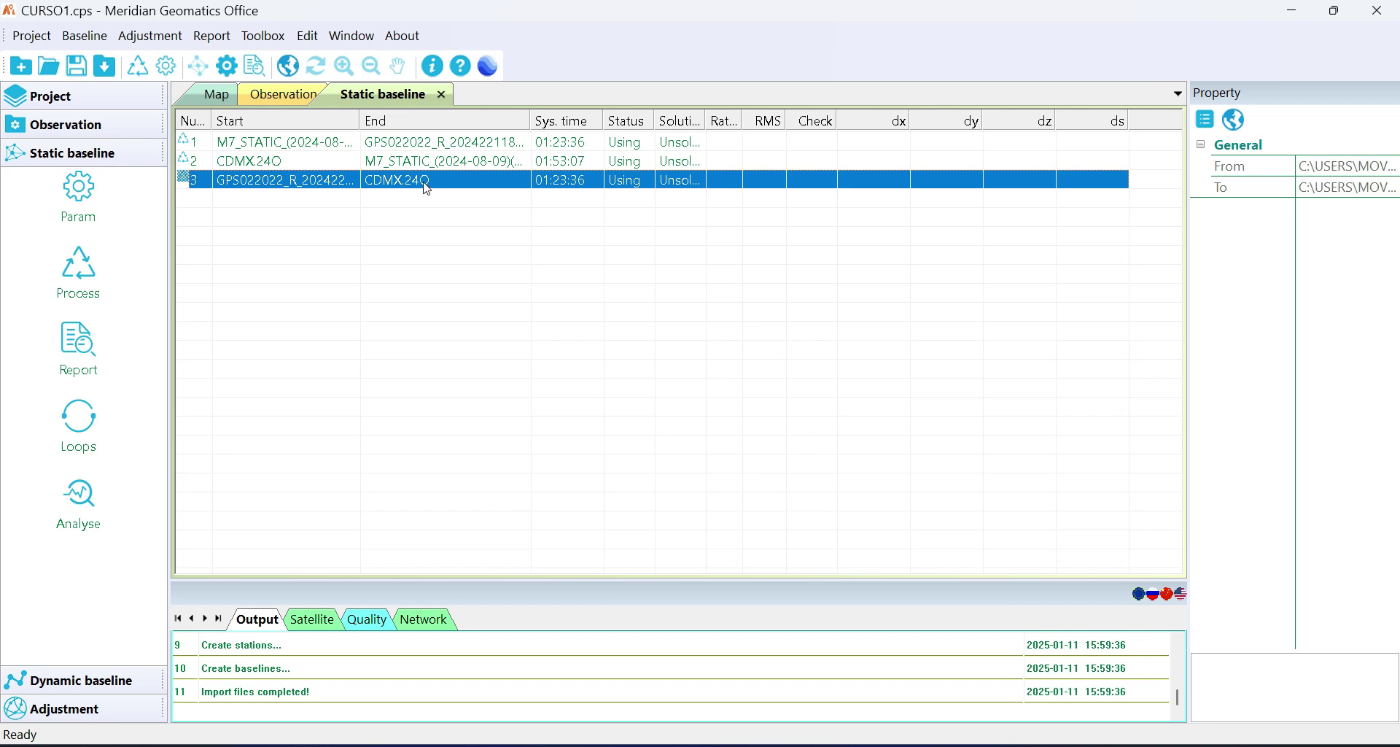
right_click(387, 186)
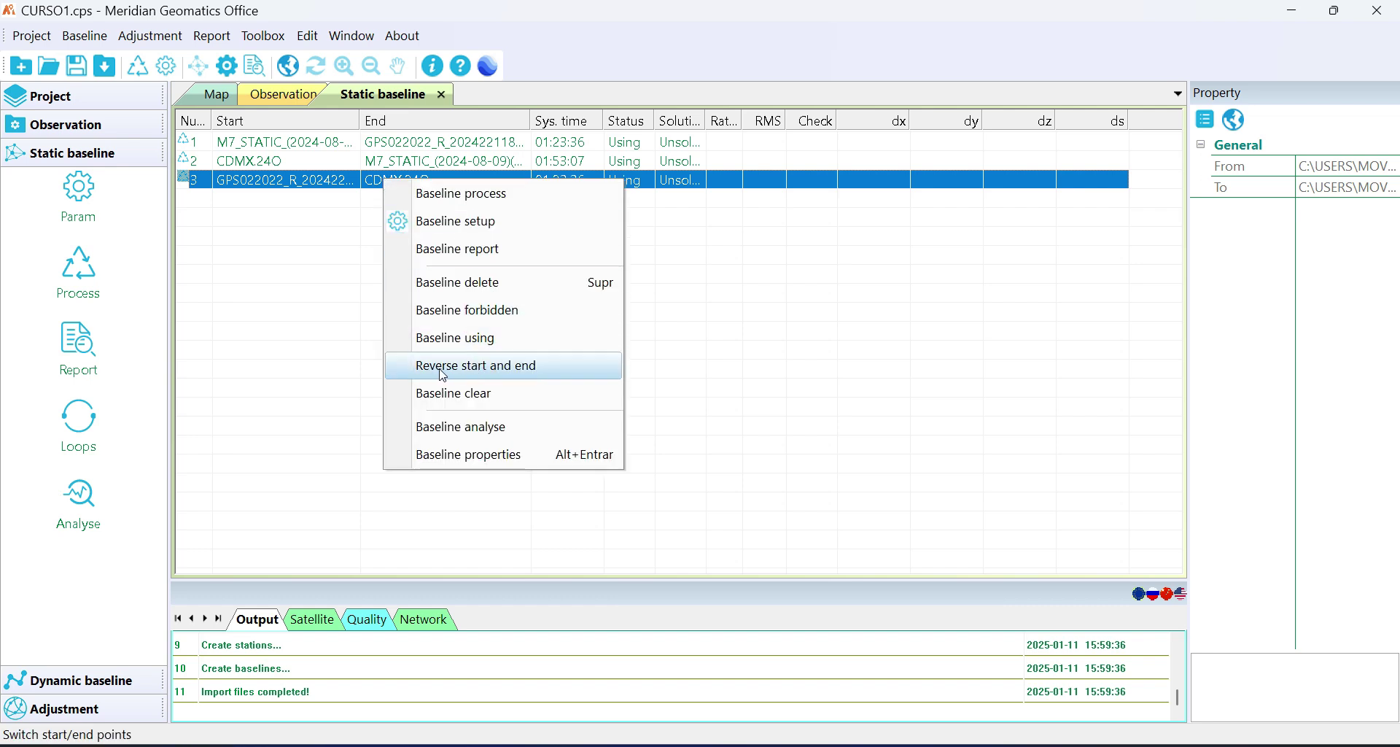
click(513, 375)
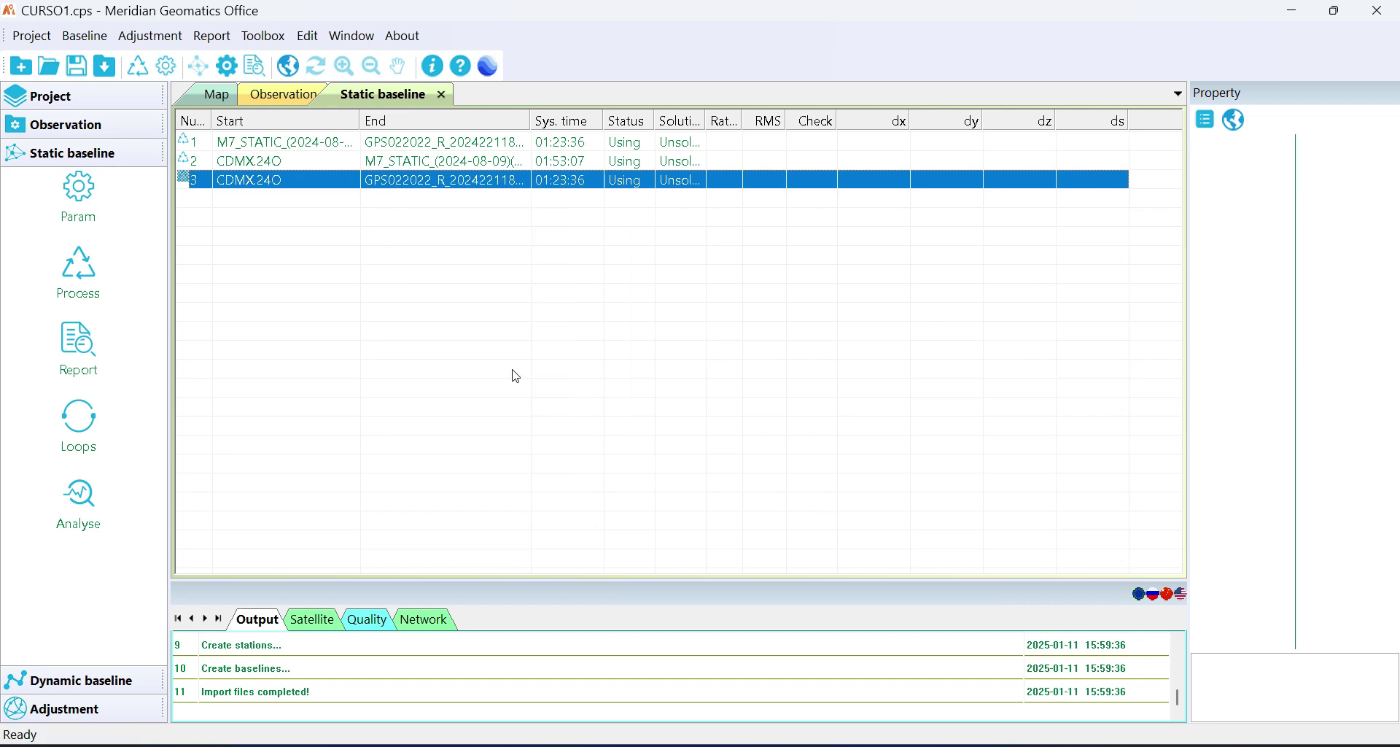
Step: Check on the map the arrow directions of the baselines between ICMX, GPS022 and M7
click(219, 95)
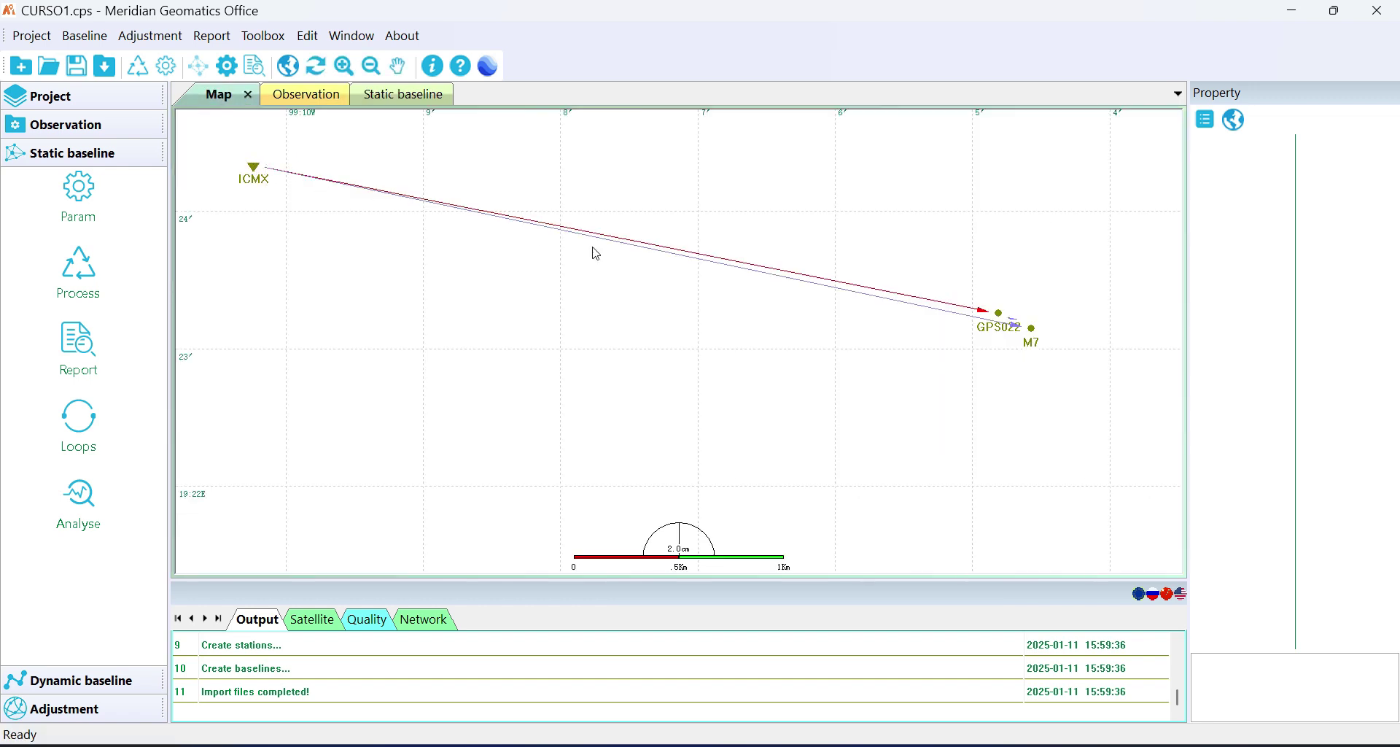
scroll(1021, 324, up, 5)
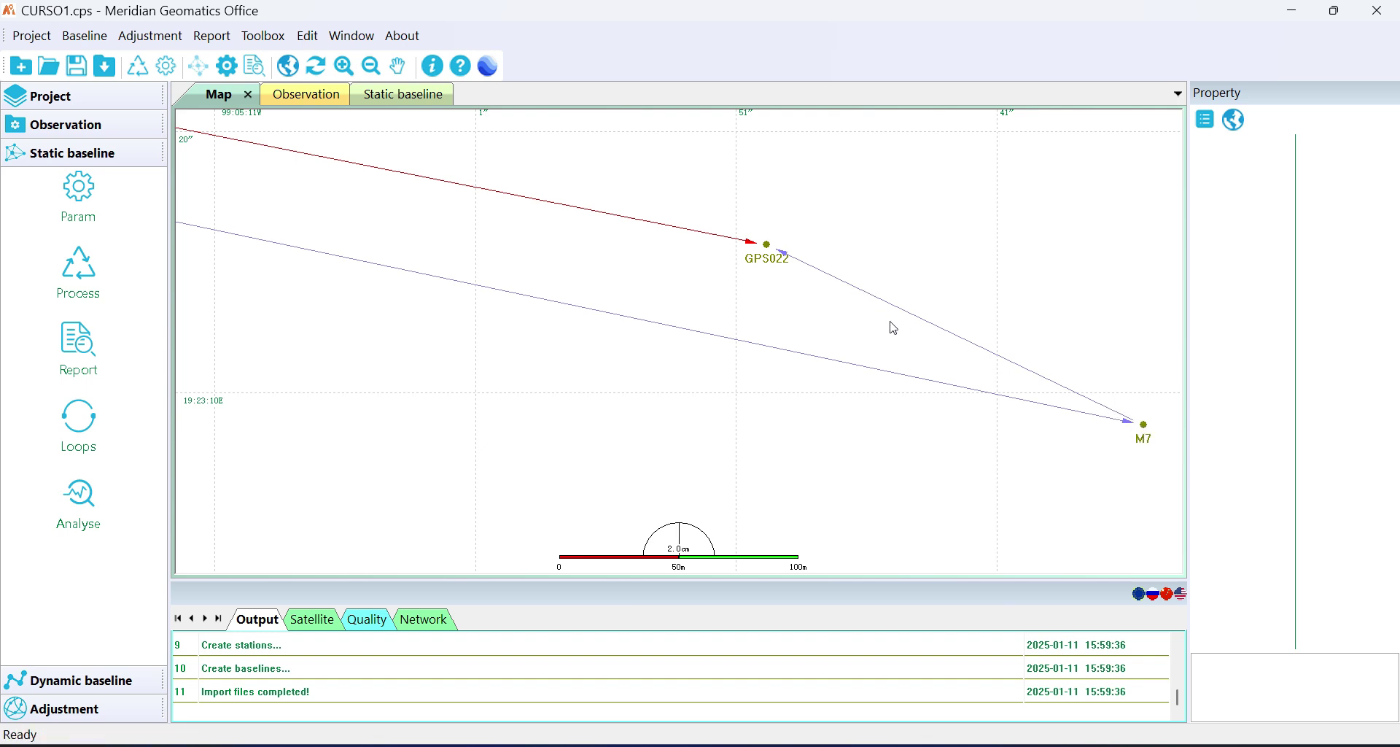
scroll(898, 342, down, 5)
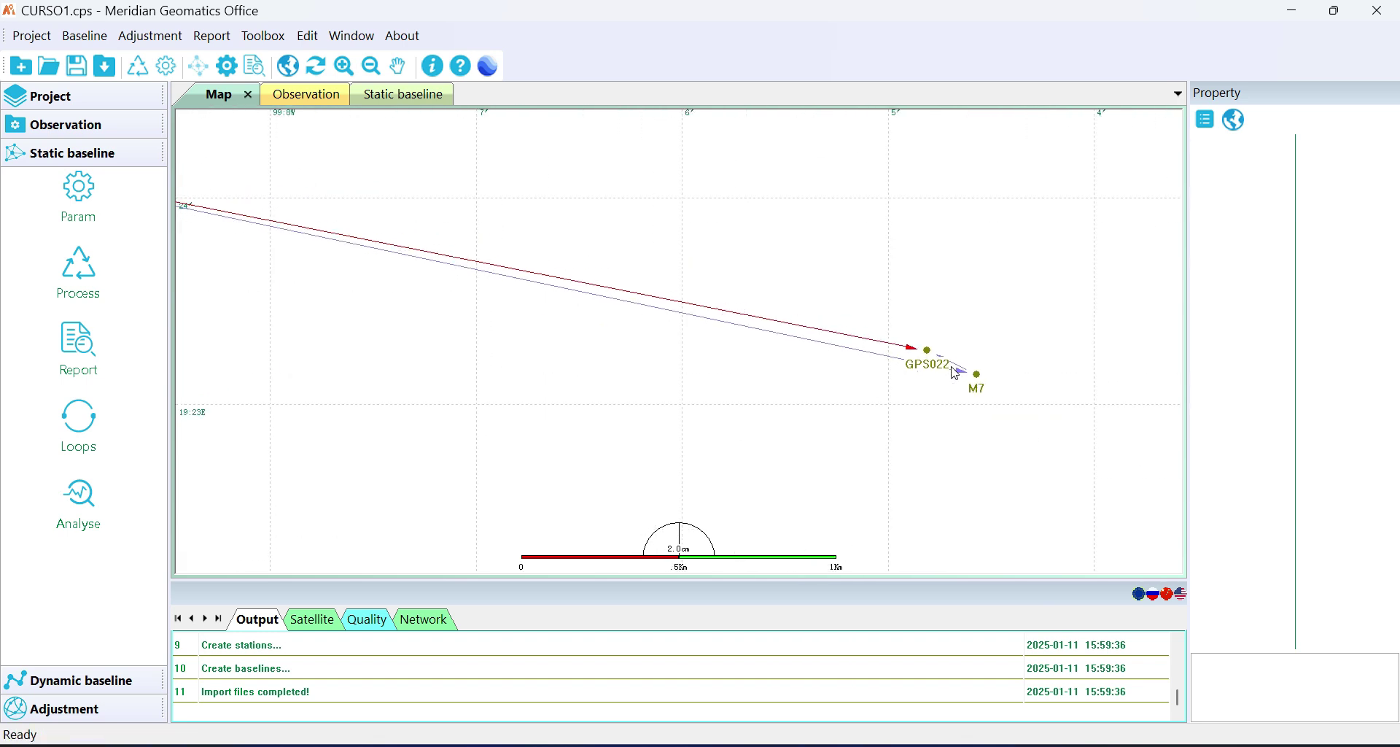
scroll(855, 373, up, 1)
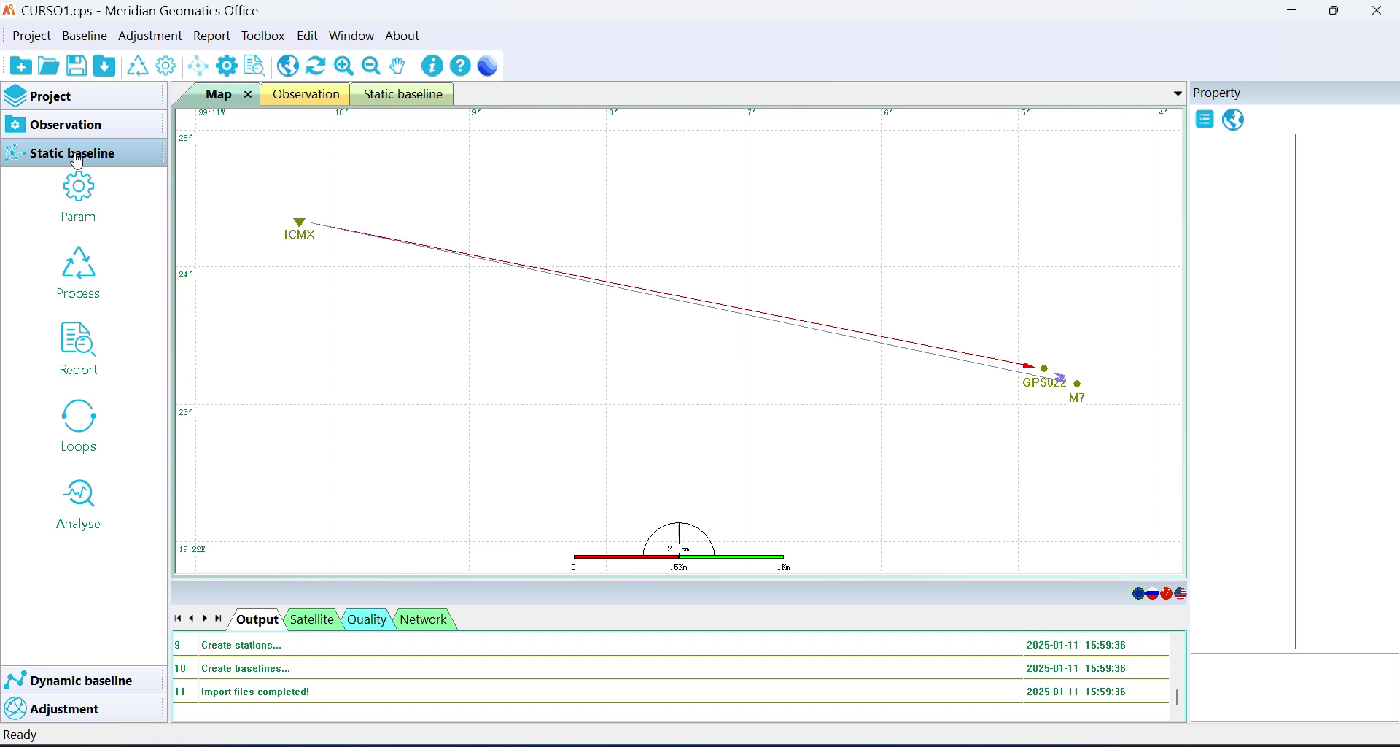
click(84, 215)
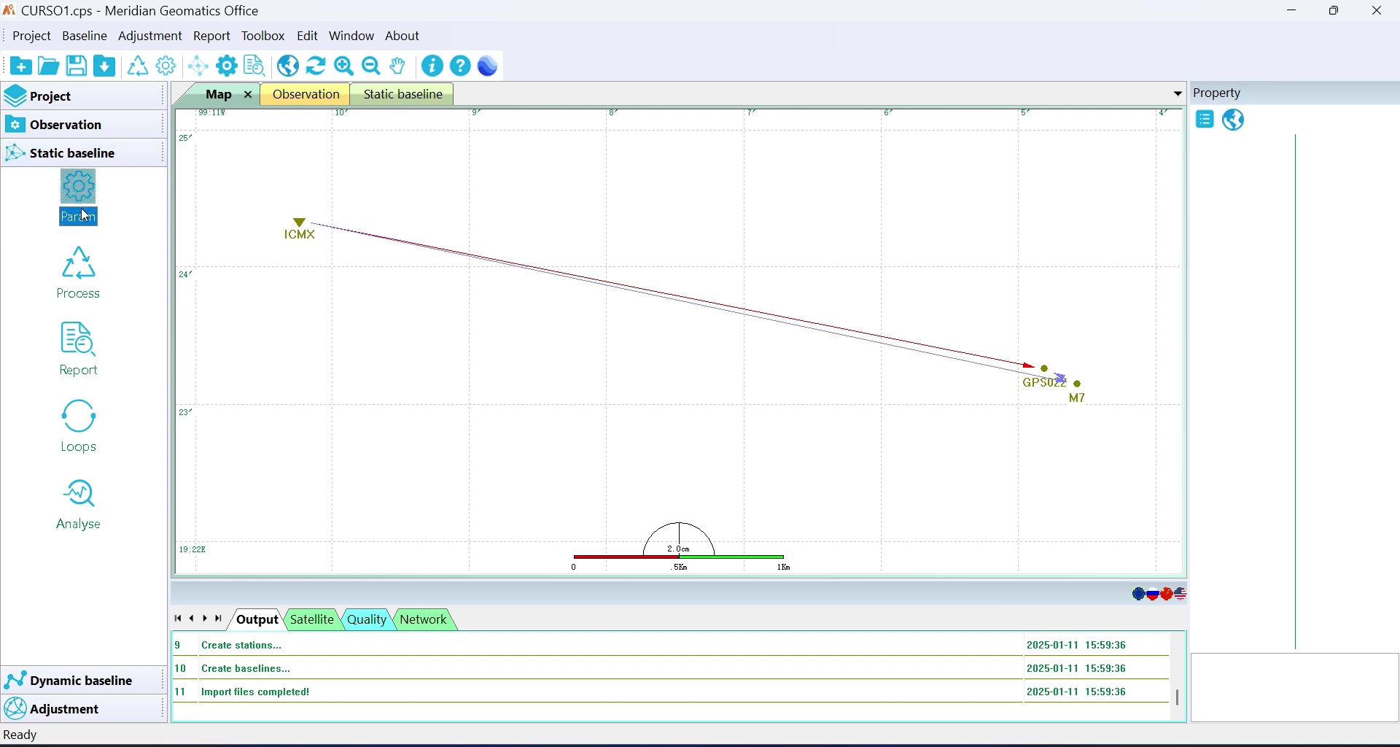
Step: Return to the static baseline list and widen its Solution, Ratio, RMS and Check columns
click(387, 95)
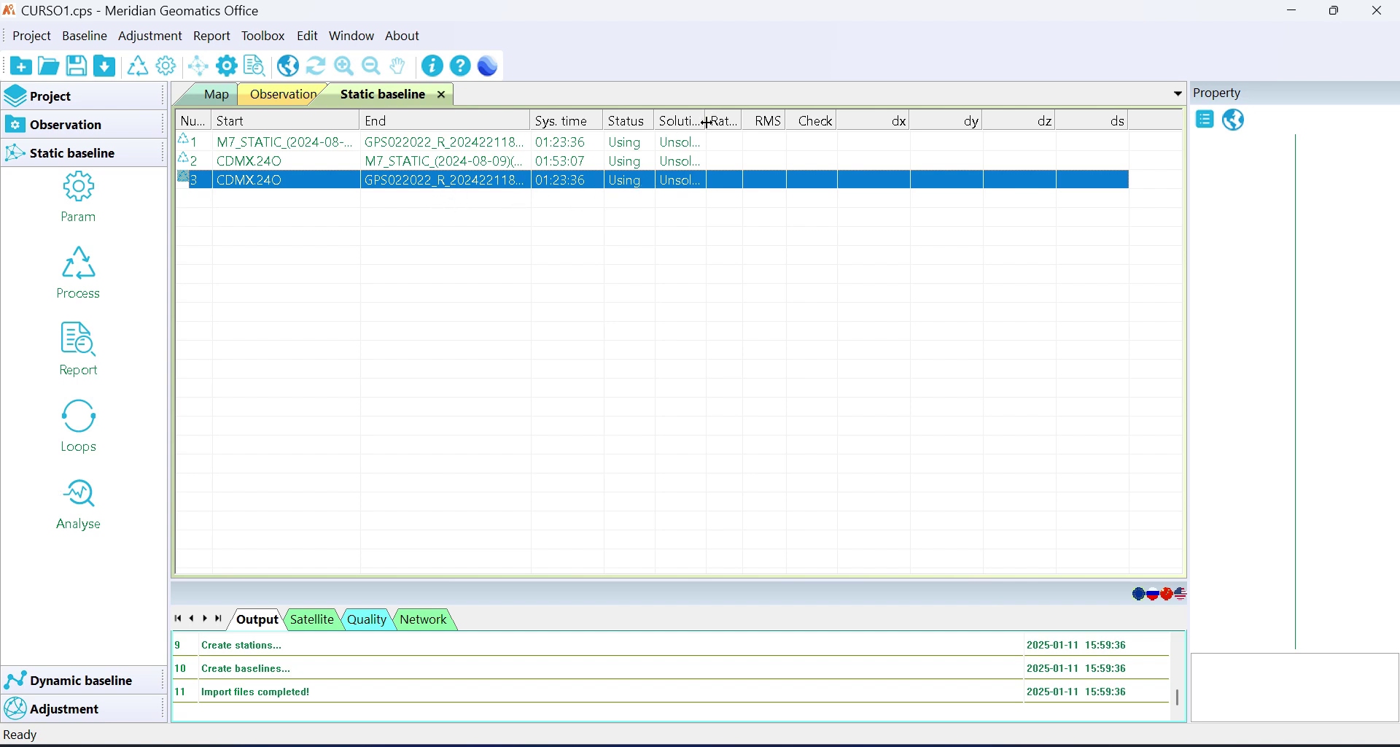
drag(712, 117, 730, 118)
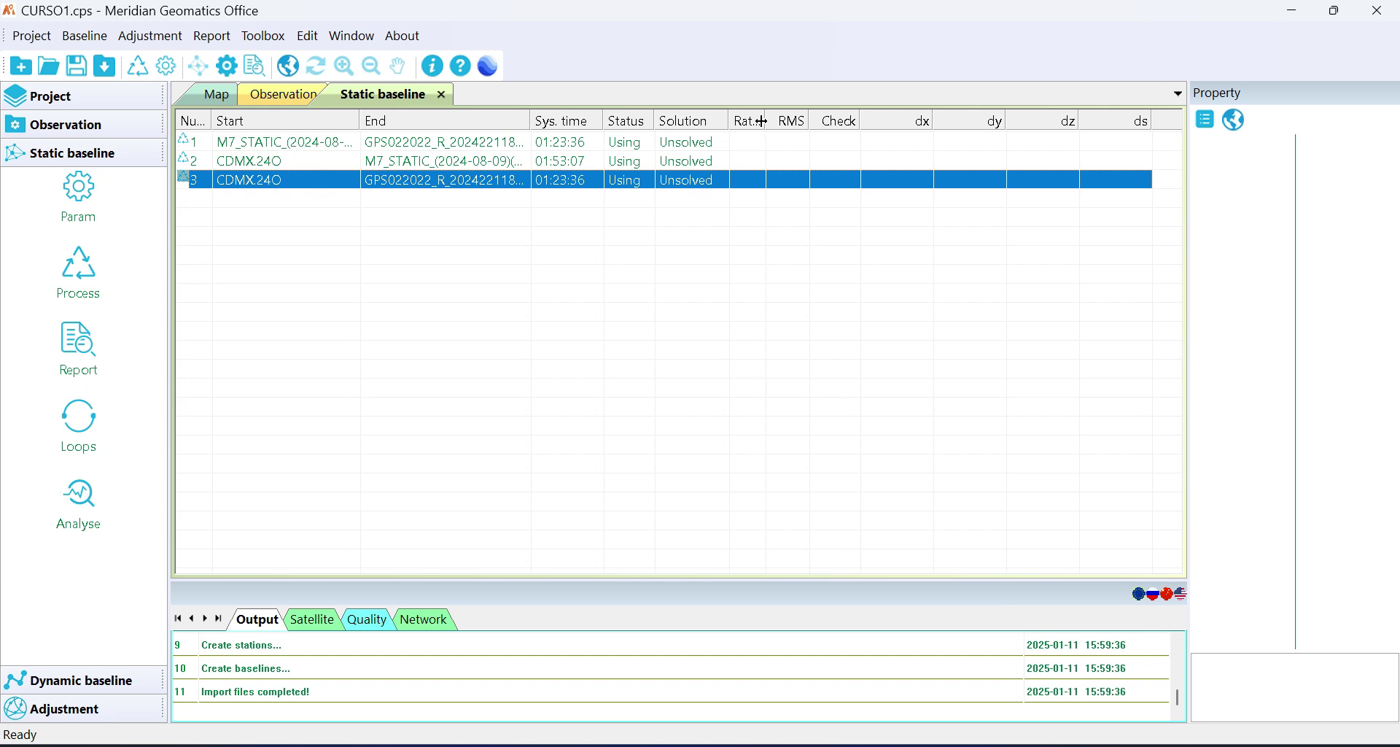
drag(768, 120, 797, 122)
drag(838, 120, 890, 120)
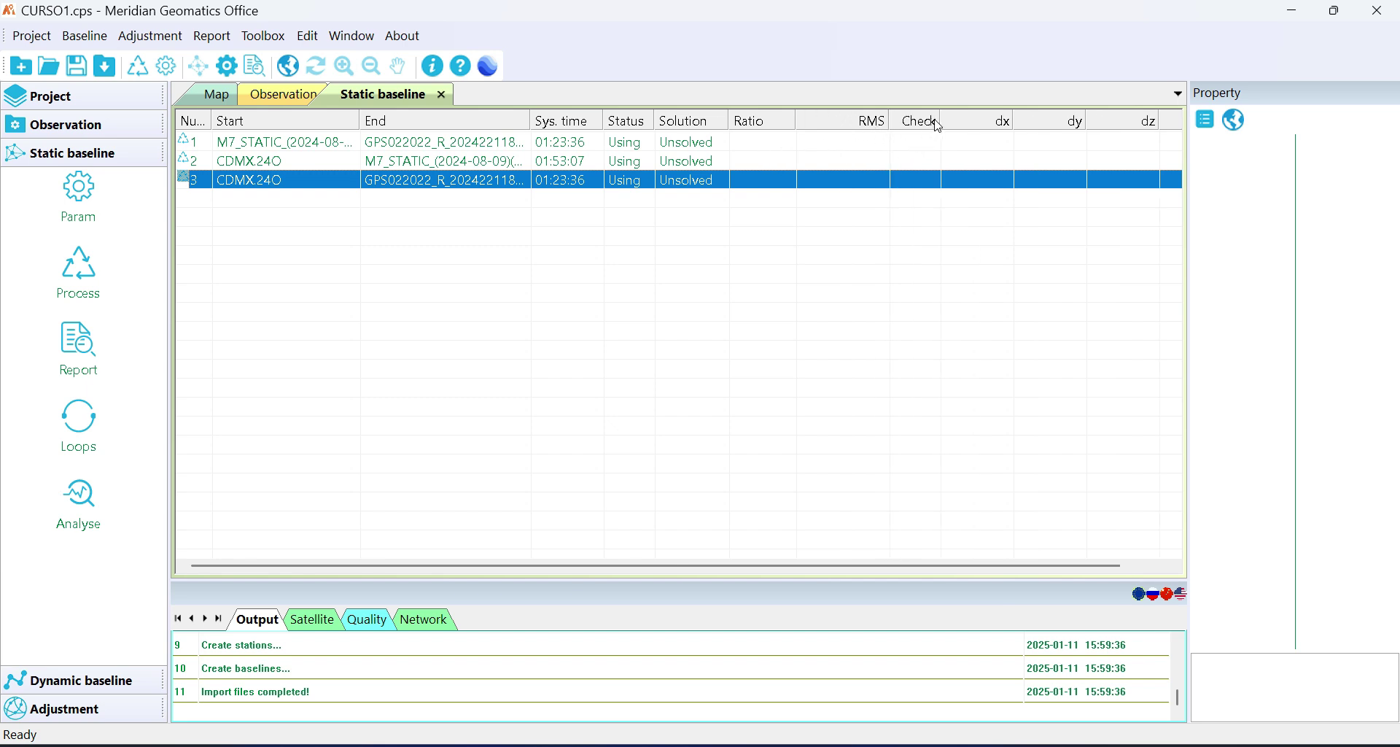
drag(942, 120, 970, 120)
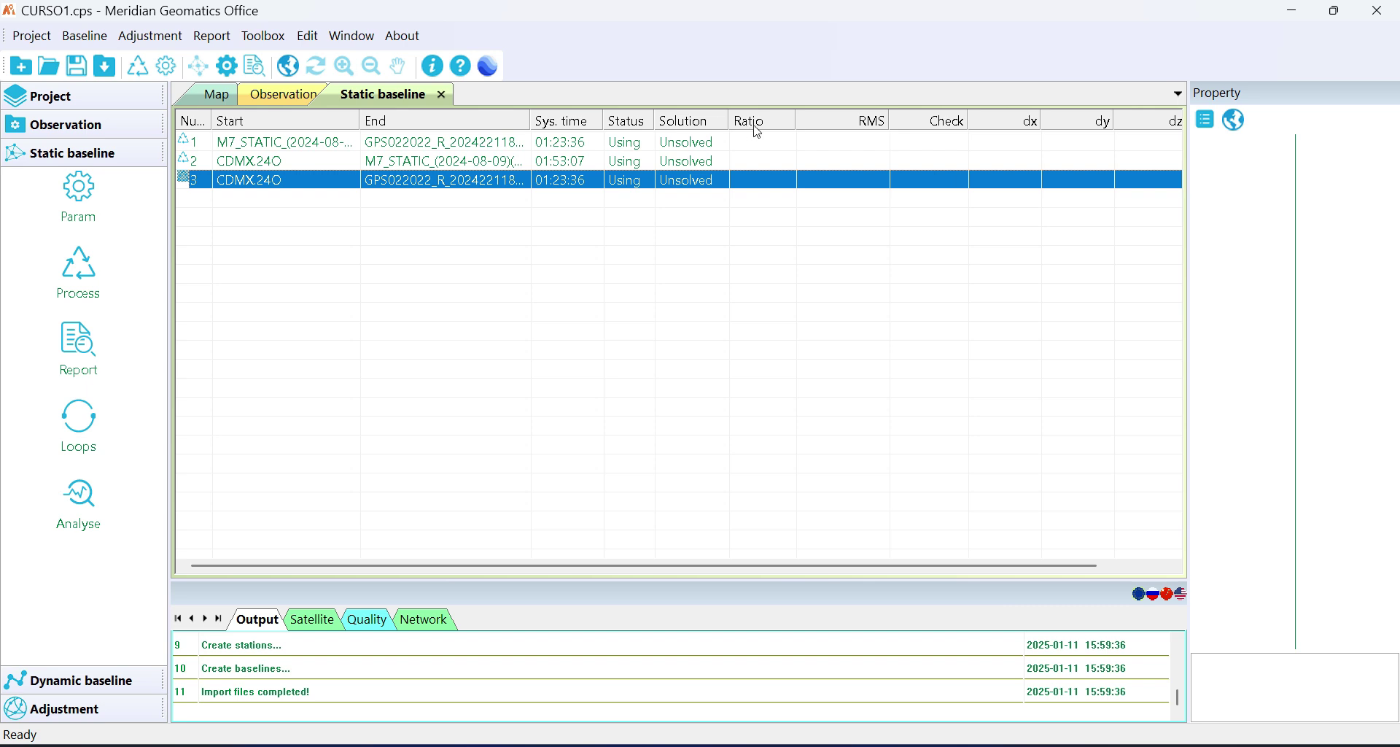
Step: Set baseline processing to use GPS, GLONASS and GALILEO observations without BDS, and accept the setup
click(79, 198)
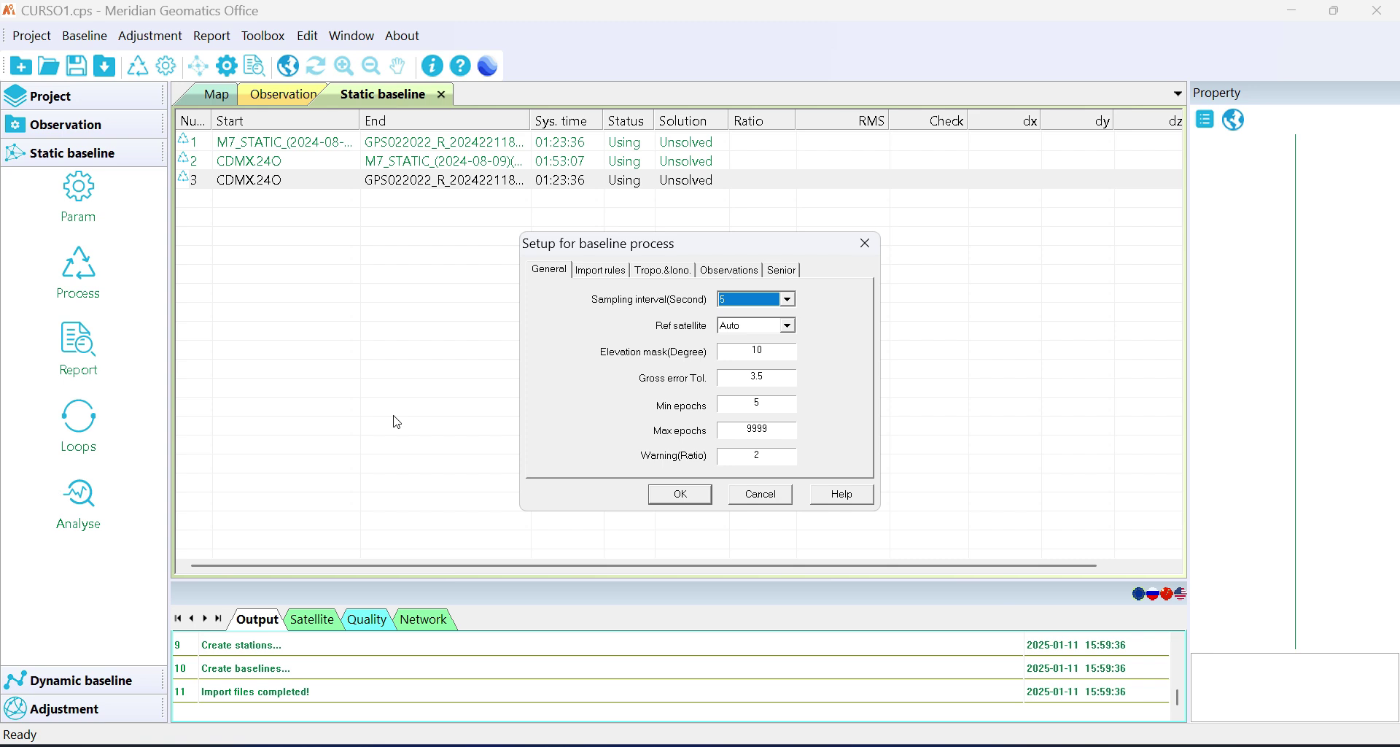
click(733, 272)
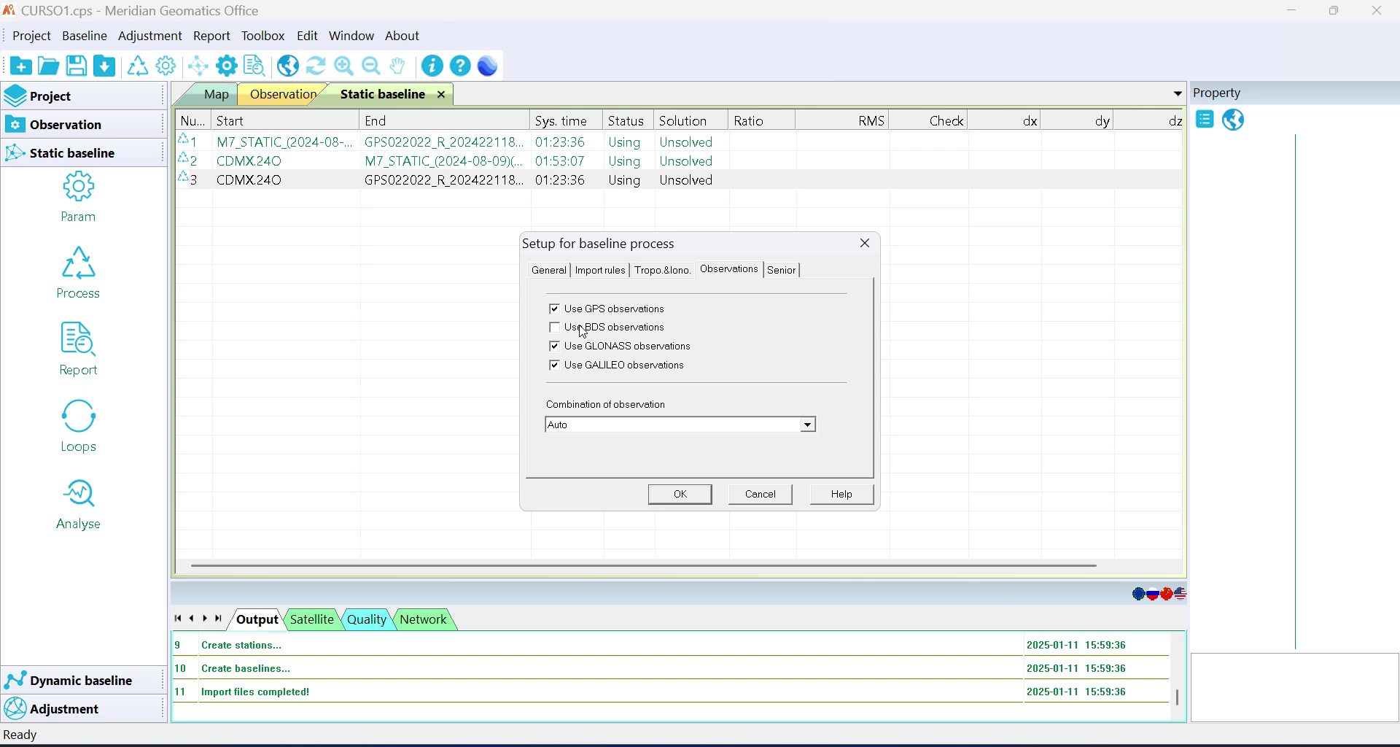
click(556, 327)
click(680, 495)
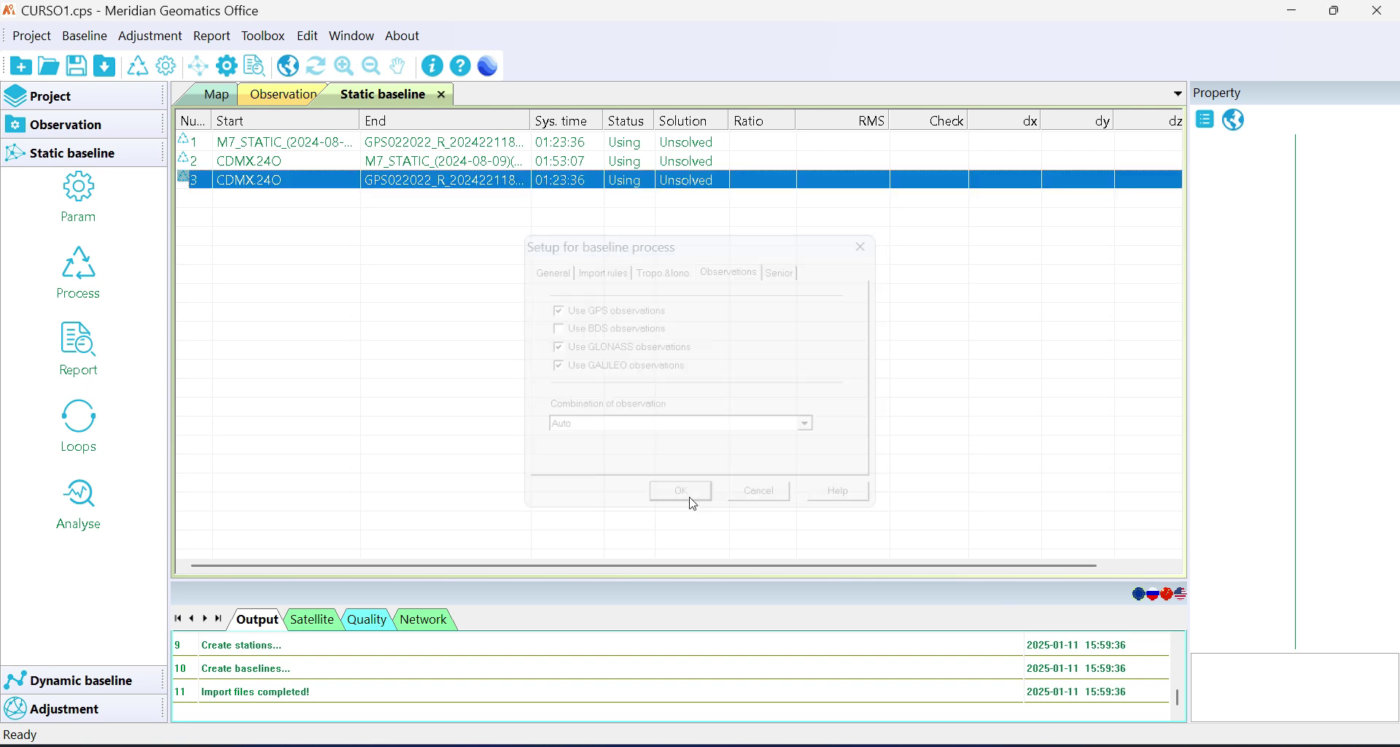
Step: Process all static baselines, close the finished progress window and enlarge the output log
click(73, 283)
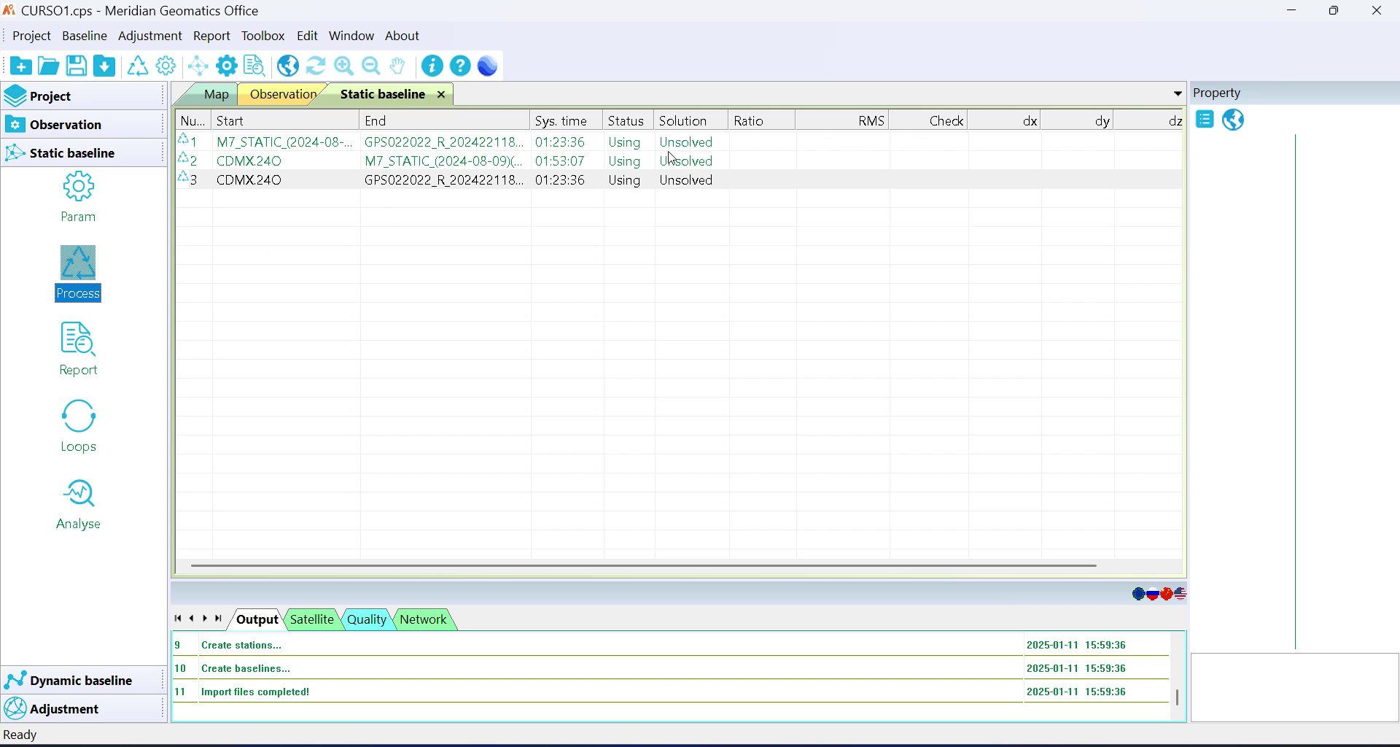
click(78, 283)
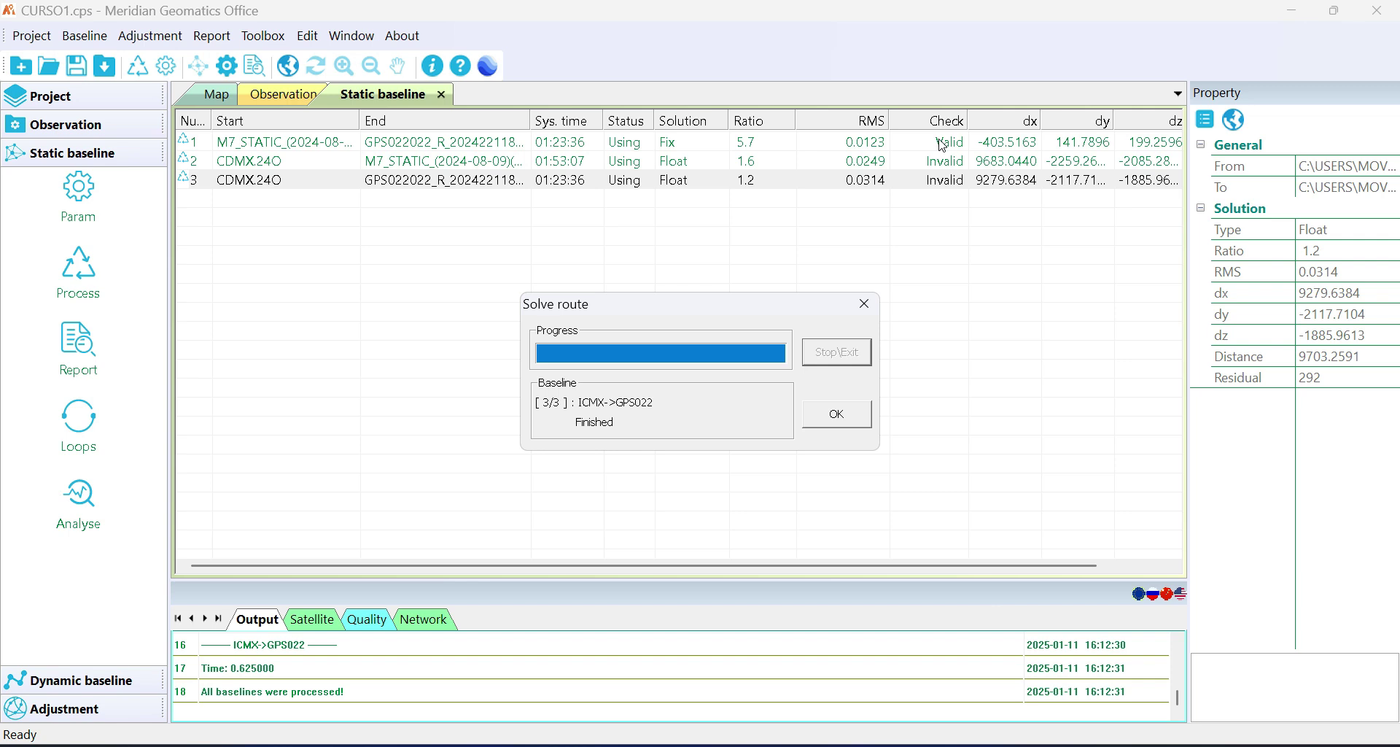
click(837, 414)
drag(627, 580, 627, 408)
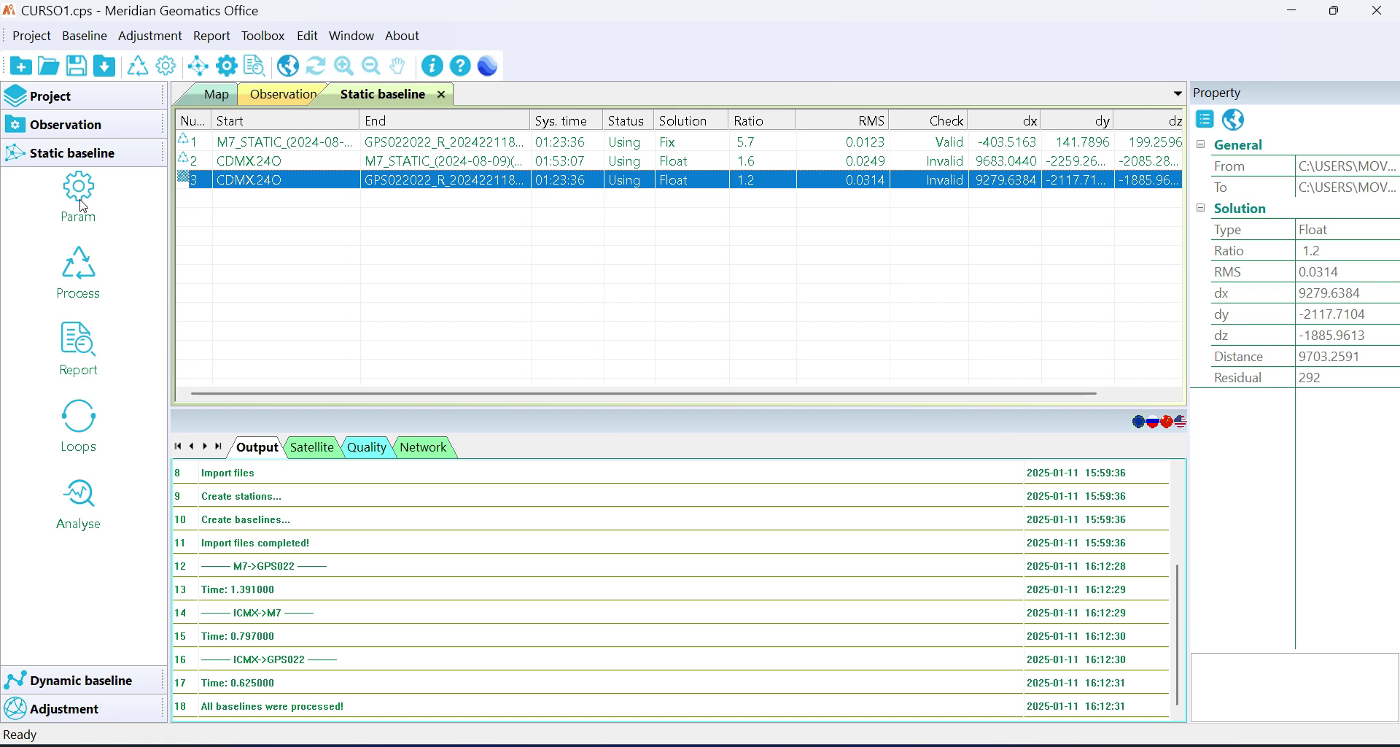
Step: Review the general parameters for baseline processing and close the setup without changes
click(78, 197)
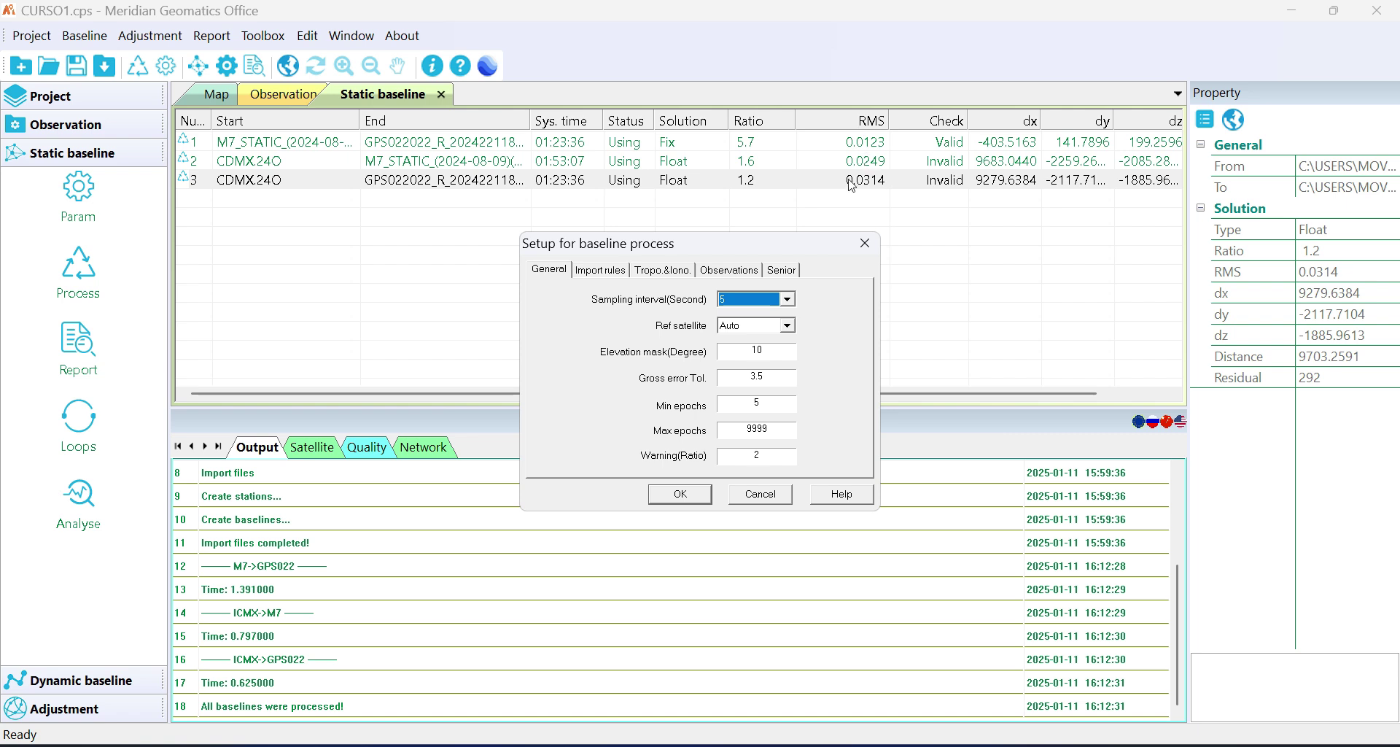
click(760, 494)
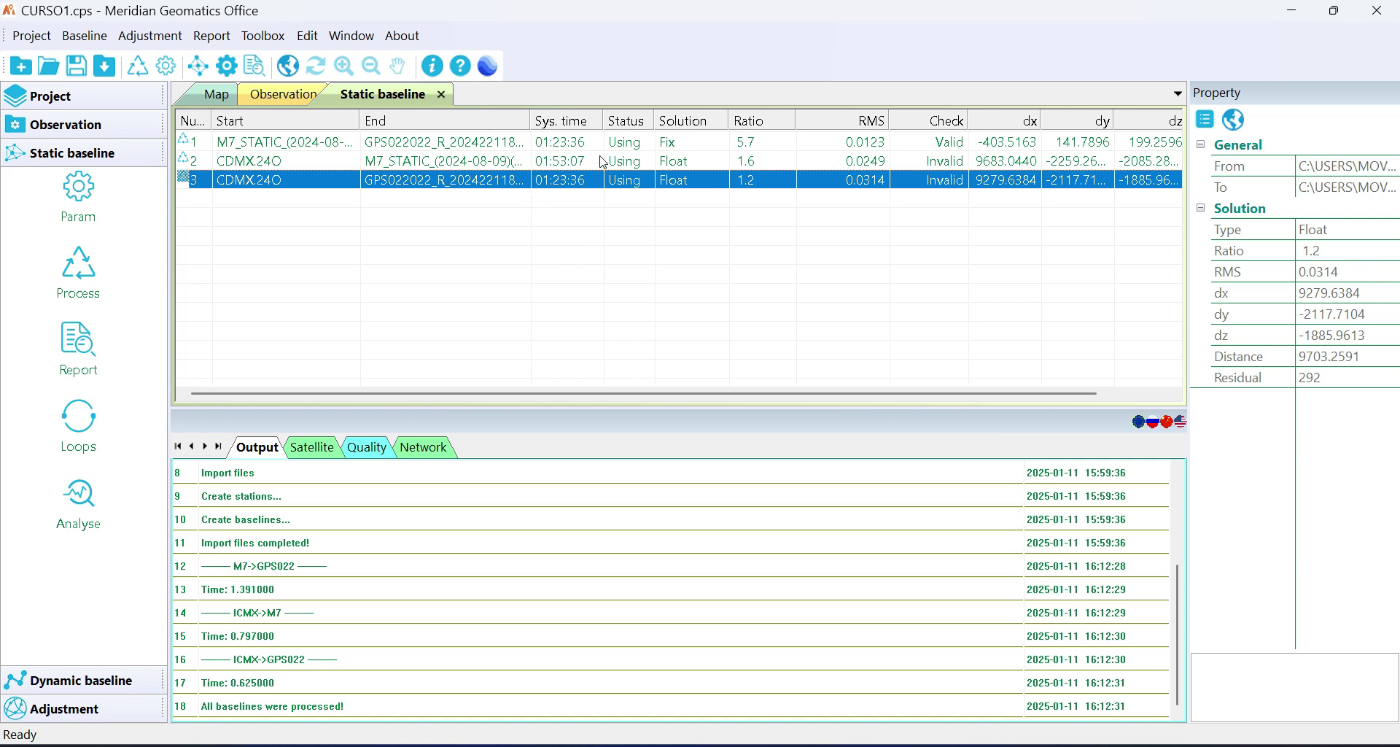
click(84, 206)
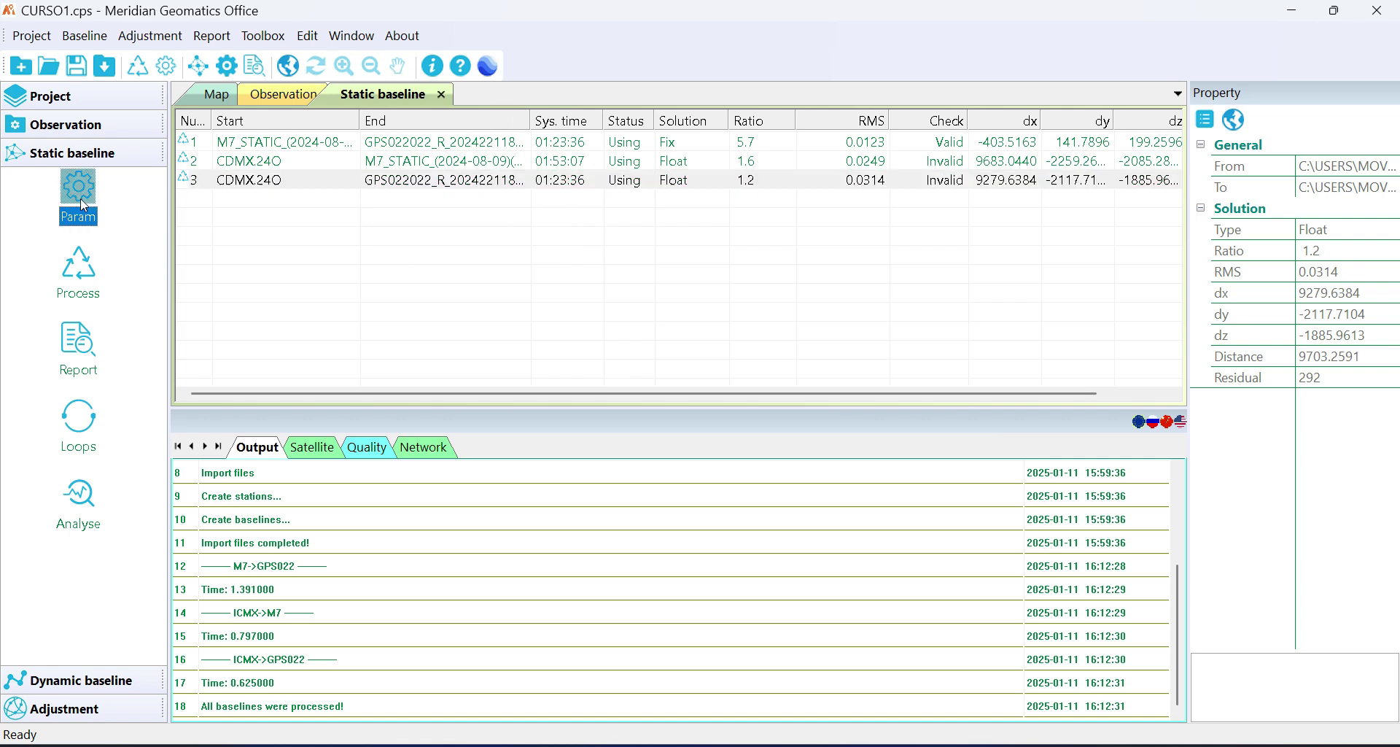
click(89, 284)
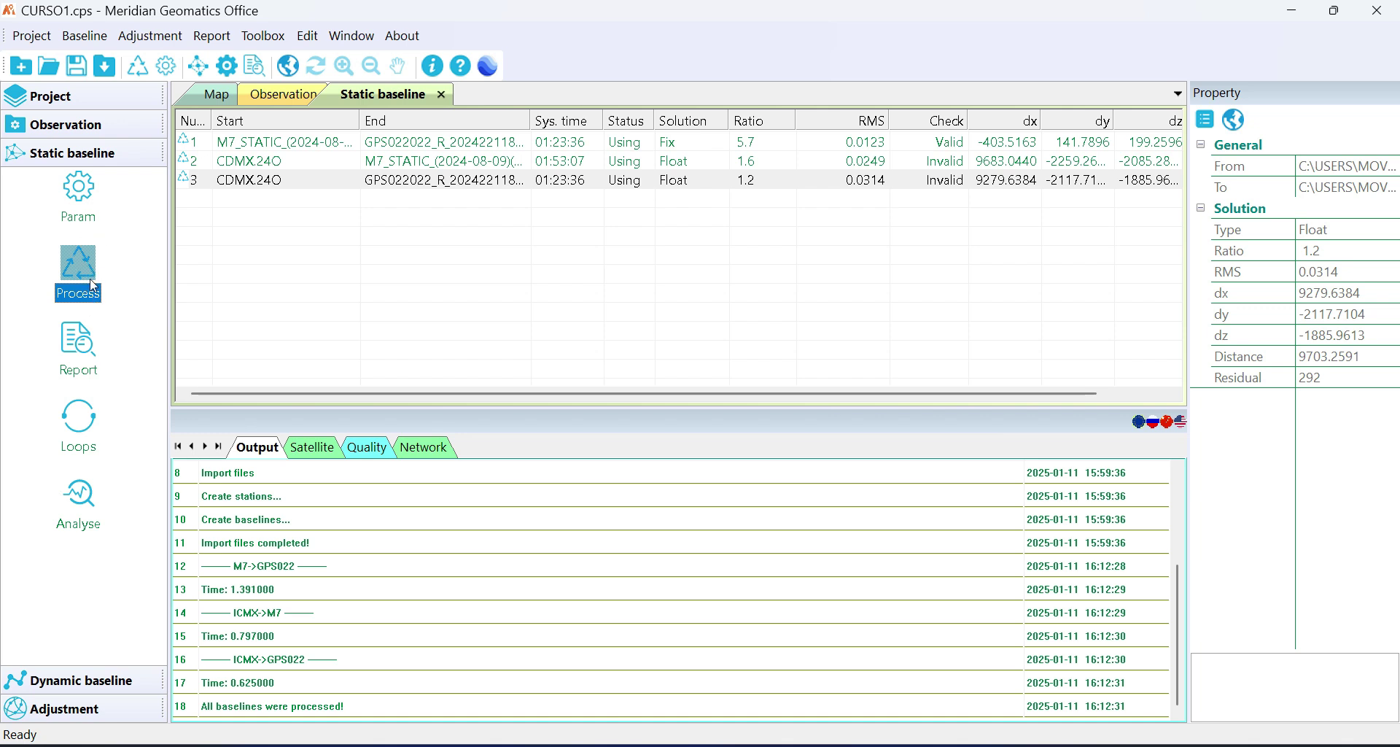
click(81, 191)
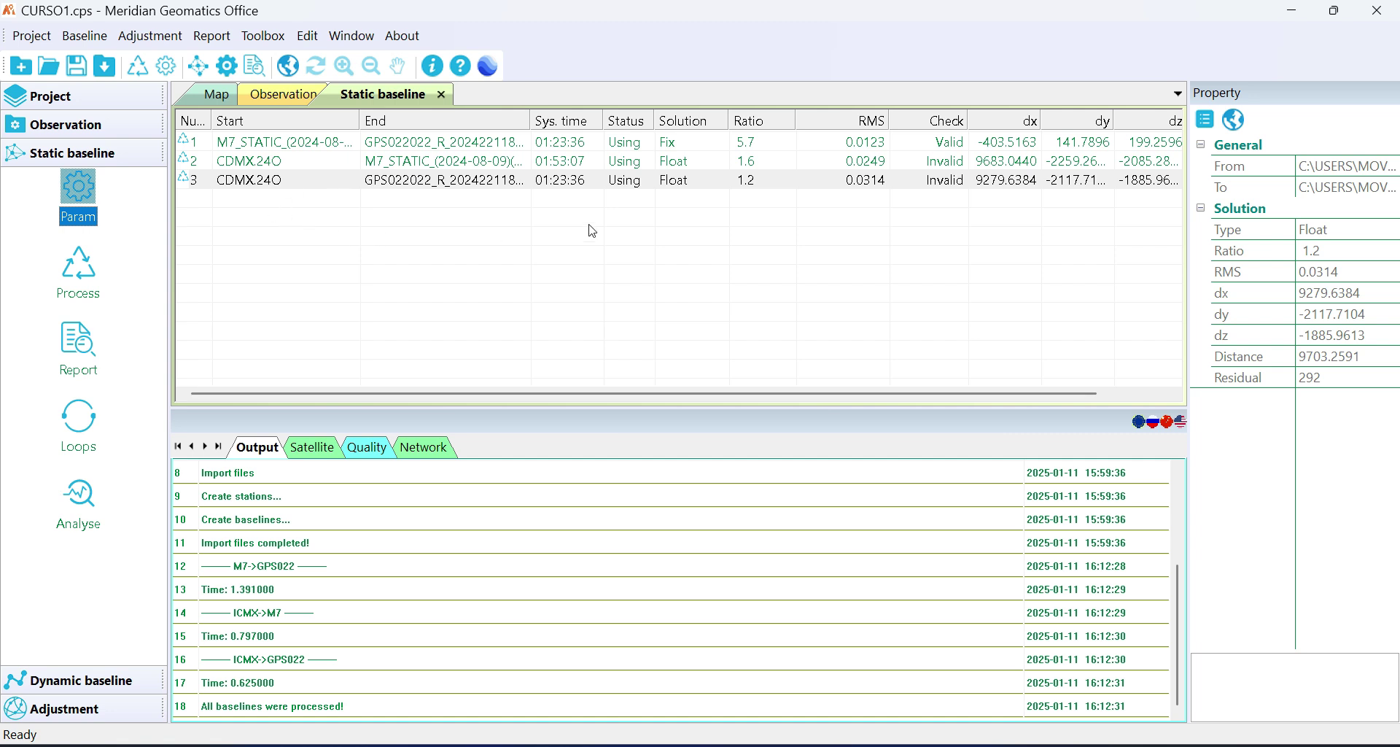
Step: Compare the CDMX.24O to M7 baseline's own processing setup, including its import, troposphere and observation settings, with the general setup, changing nothing
click(686, 162)
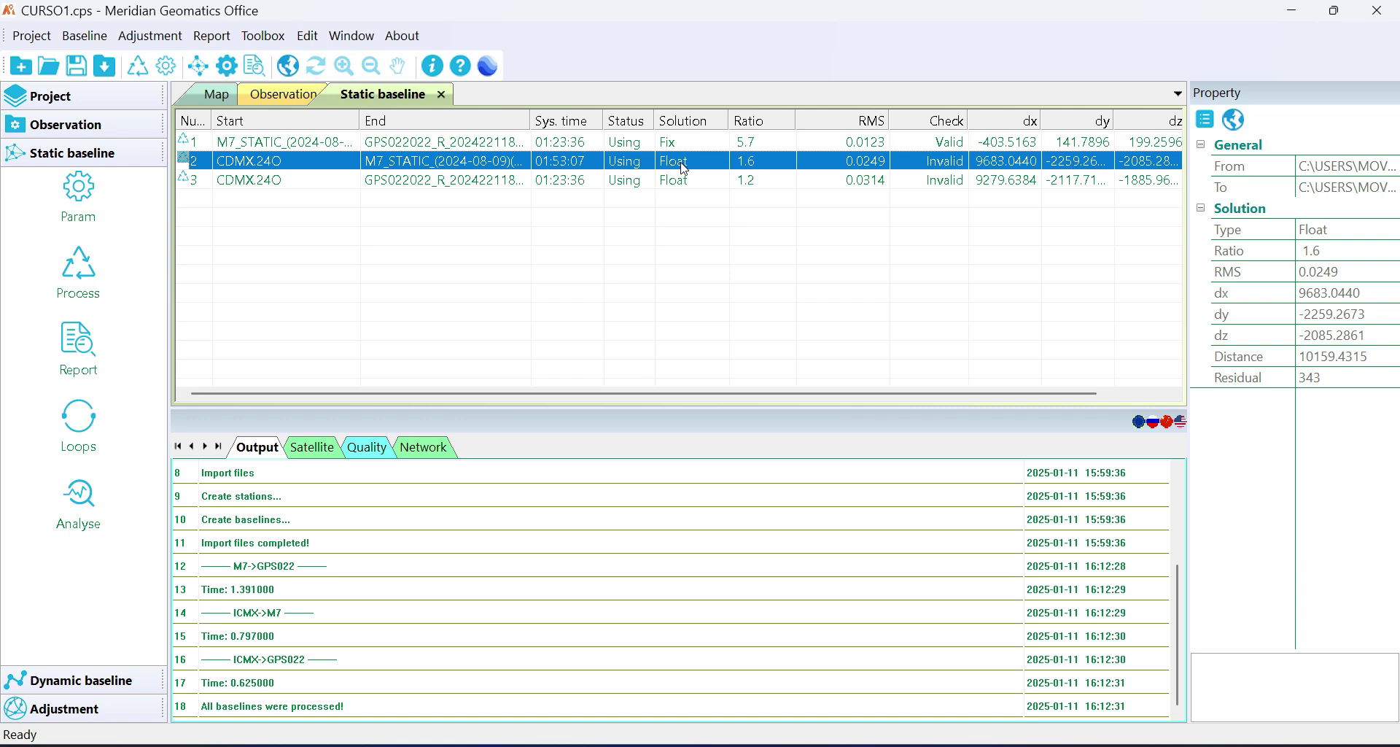
right_click(683, 168)
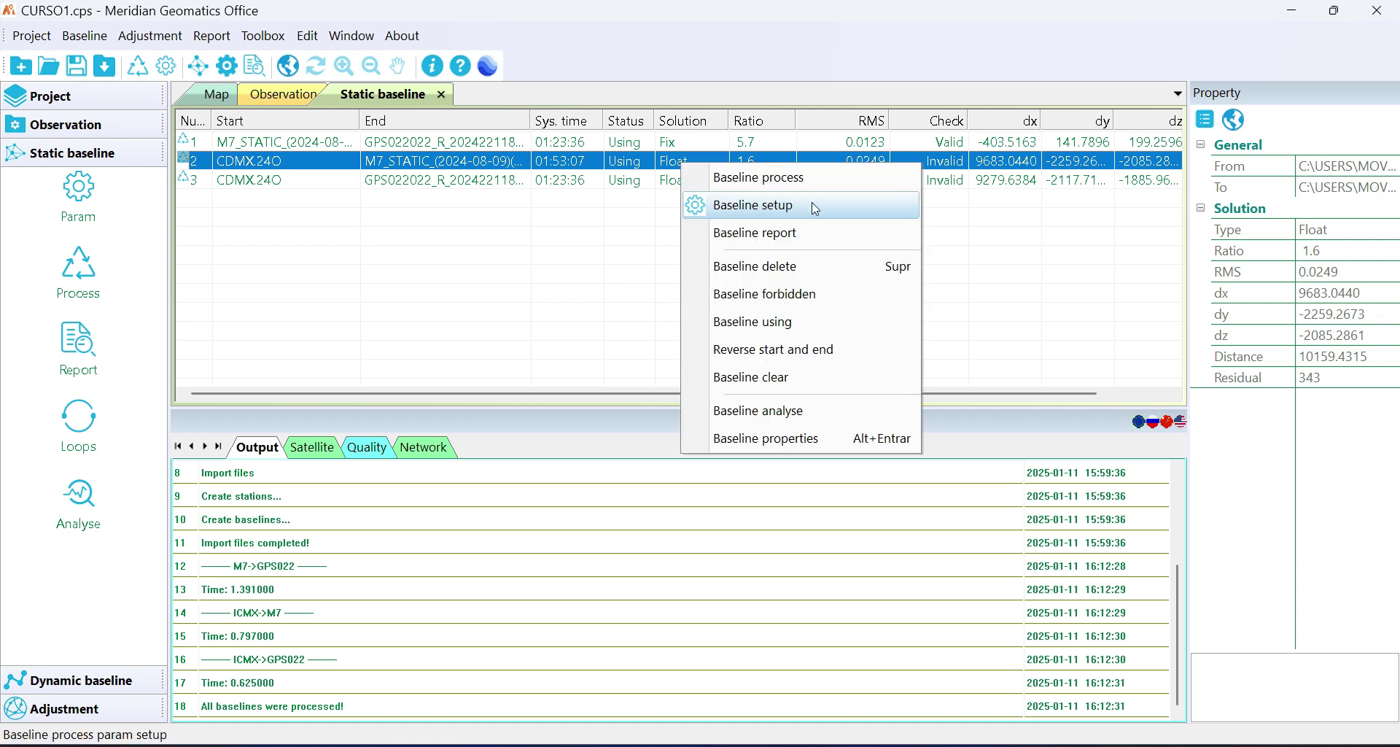
click(758, 208)
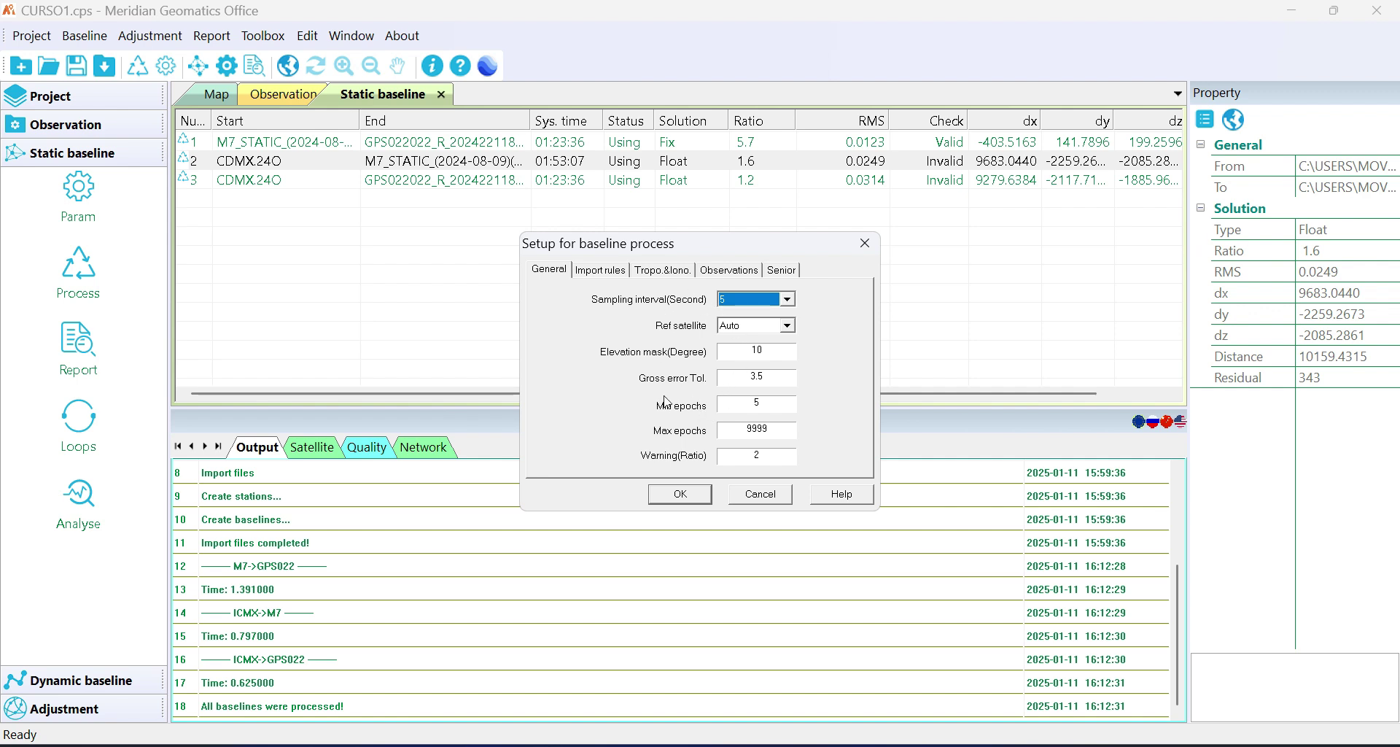
click(608, 271)
click(651, 274)
click(730, 271)
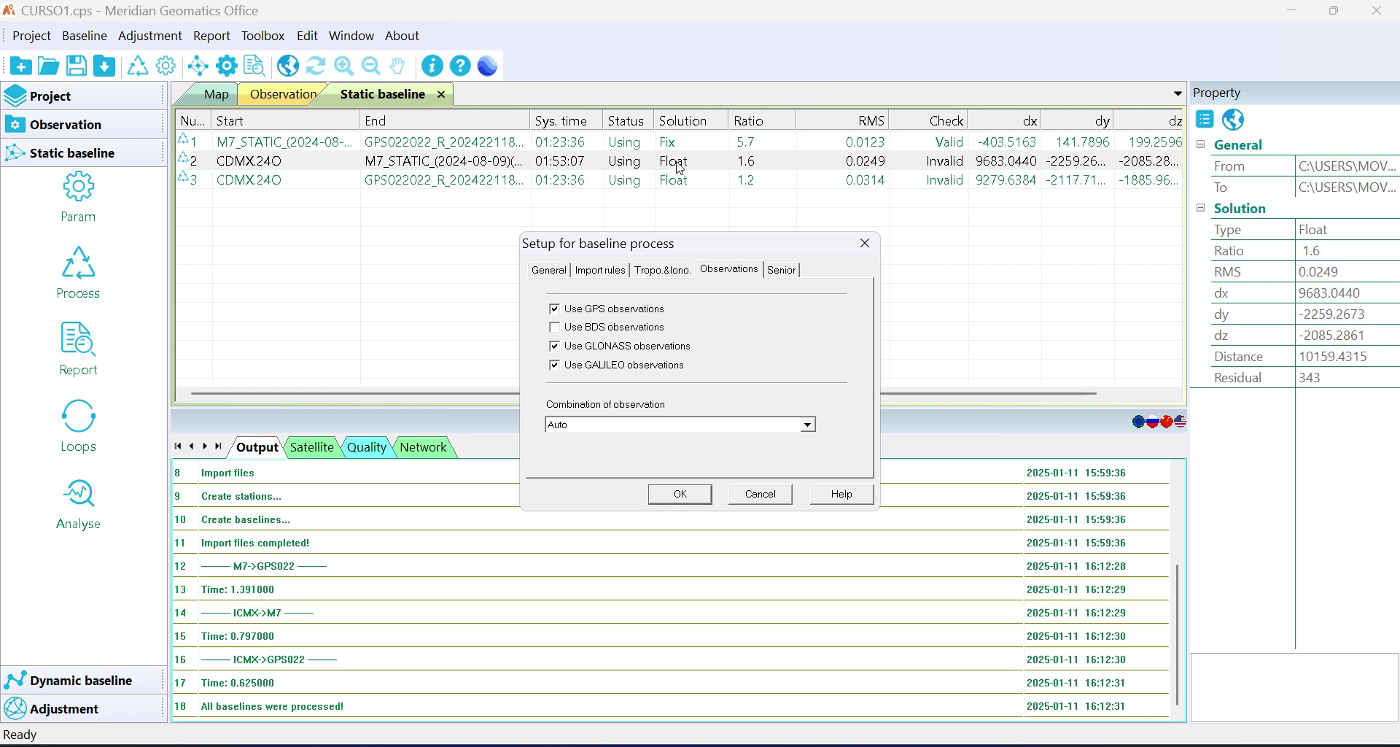
click(776, 494)
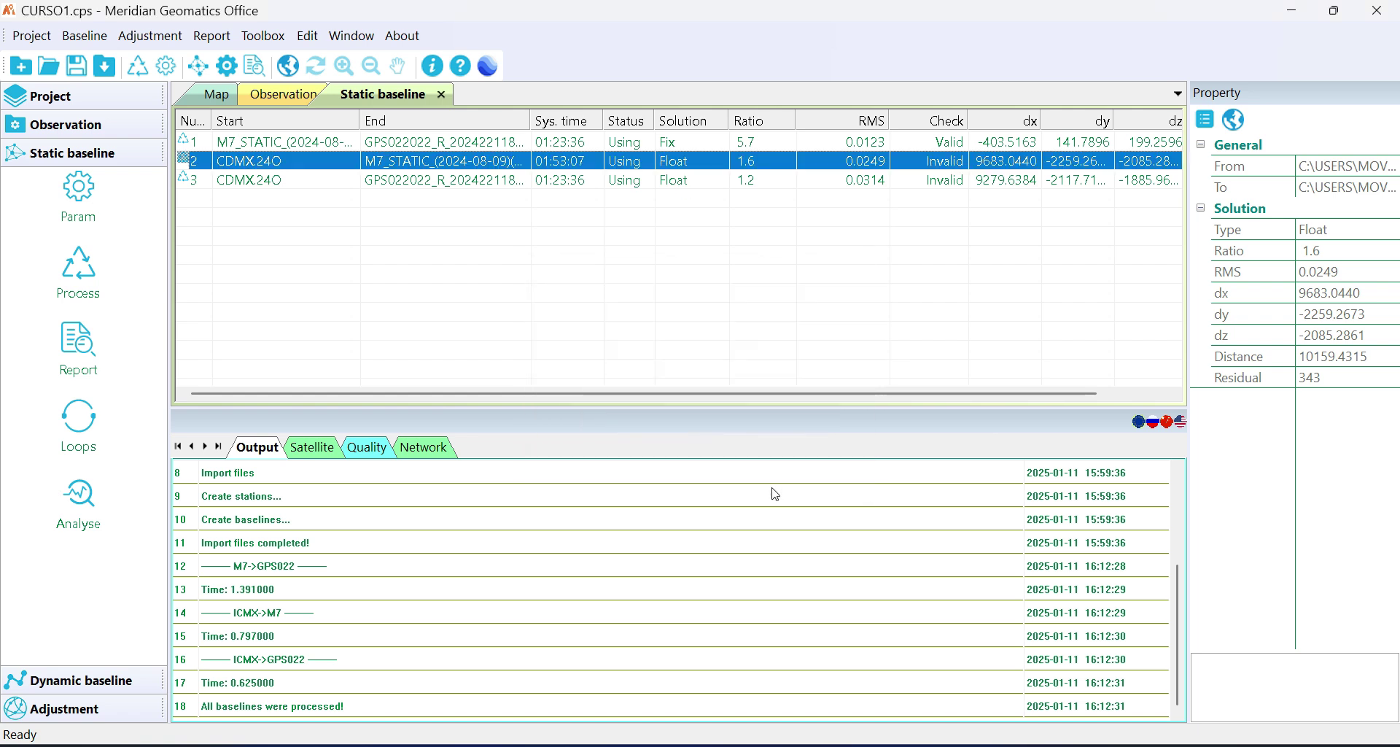
click(85, 199)
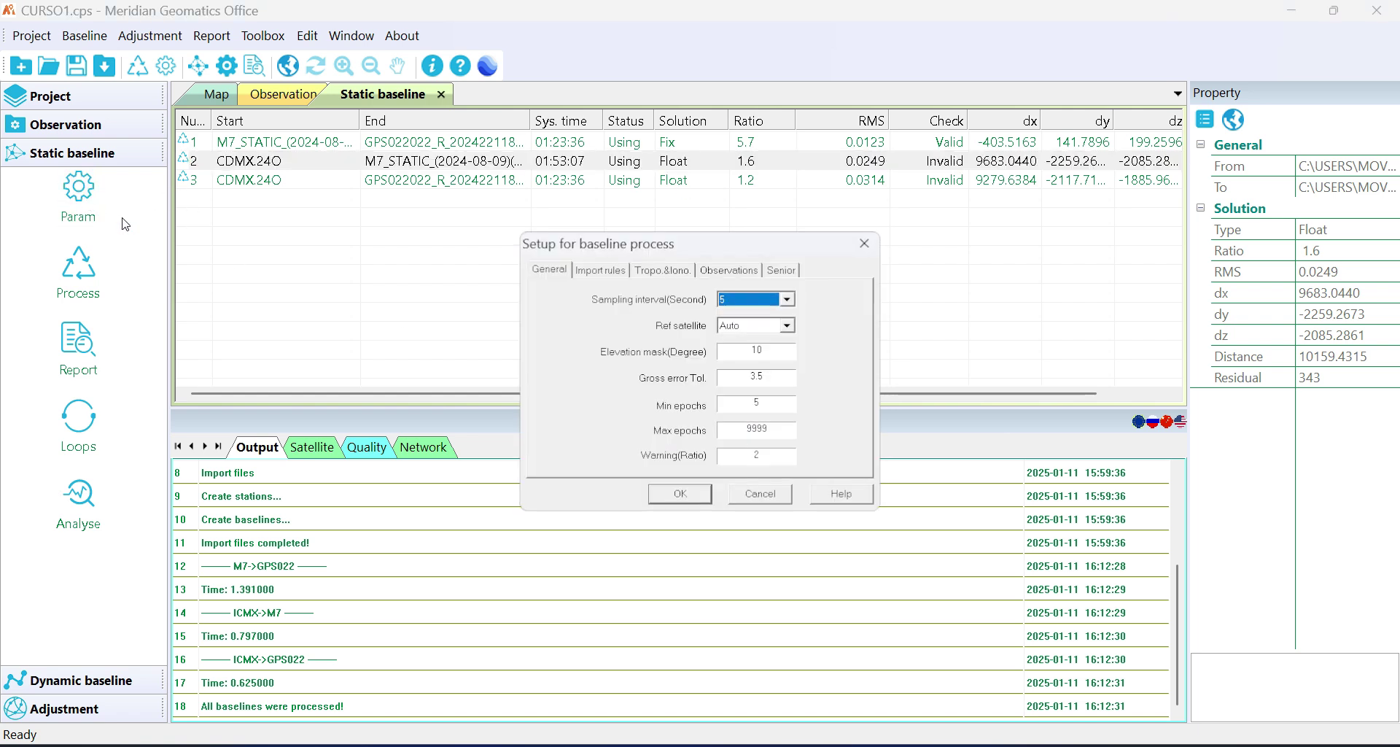
click(744, 496)
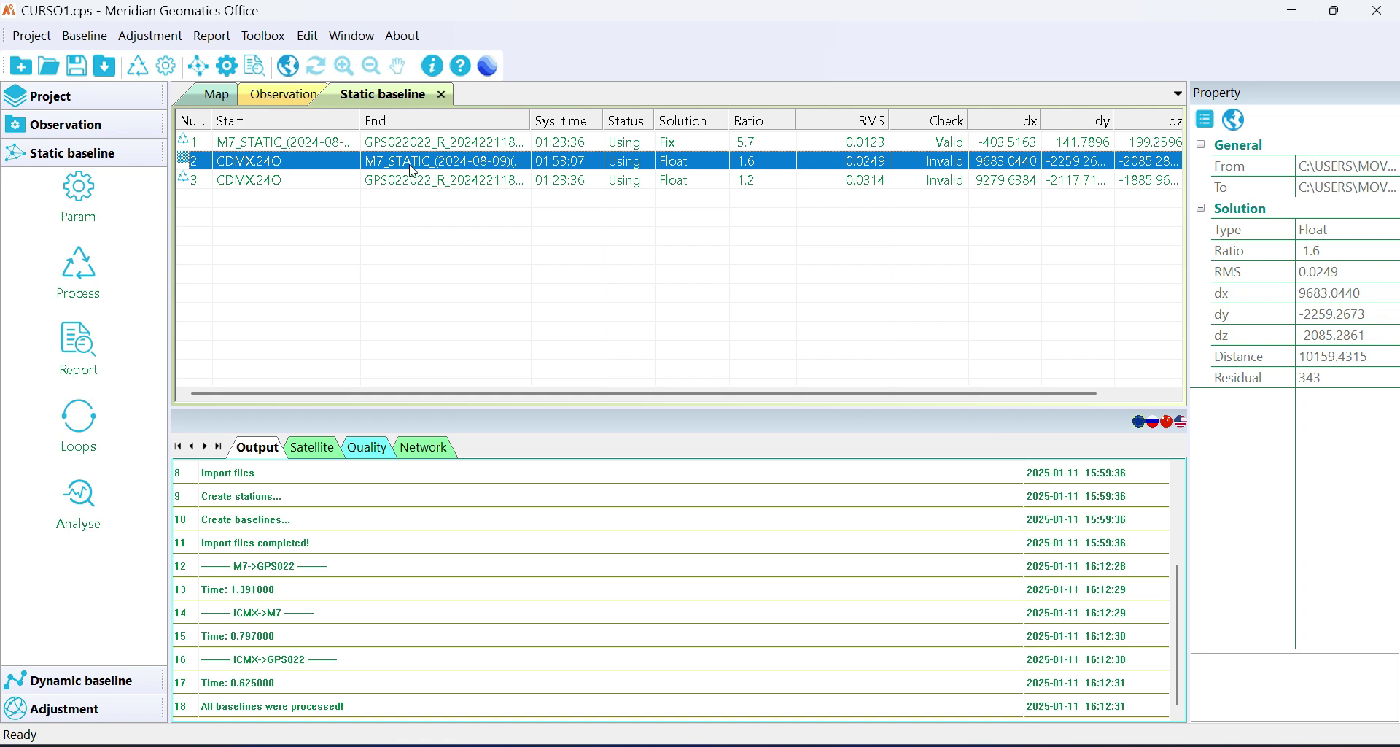
Step: Review the CDMX.24O to GPS022 baseline's own general processing settings and close the setup without changes
click(461, 184)
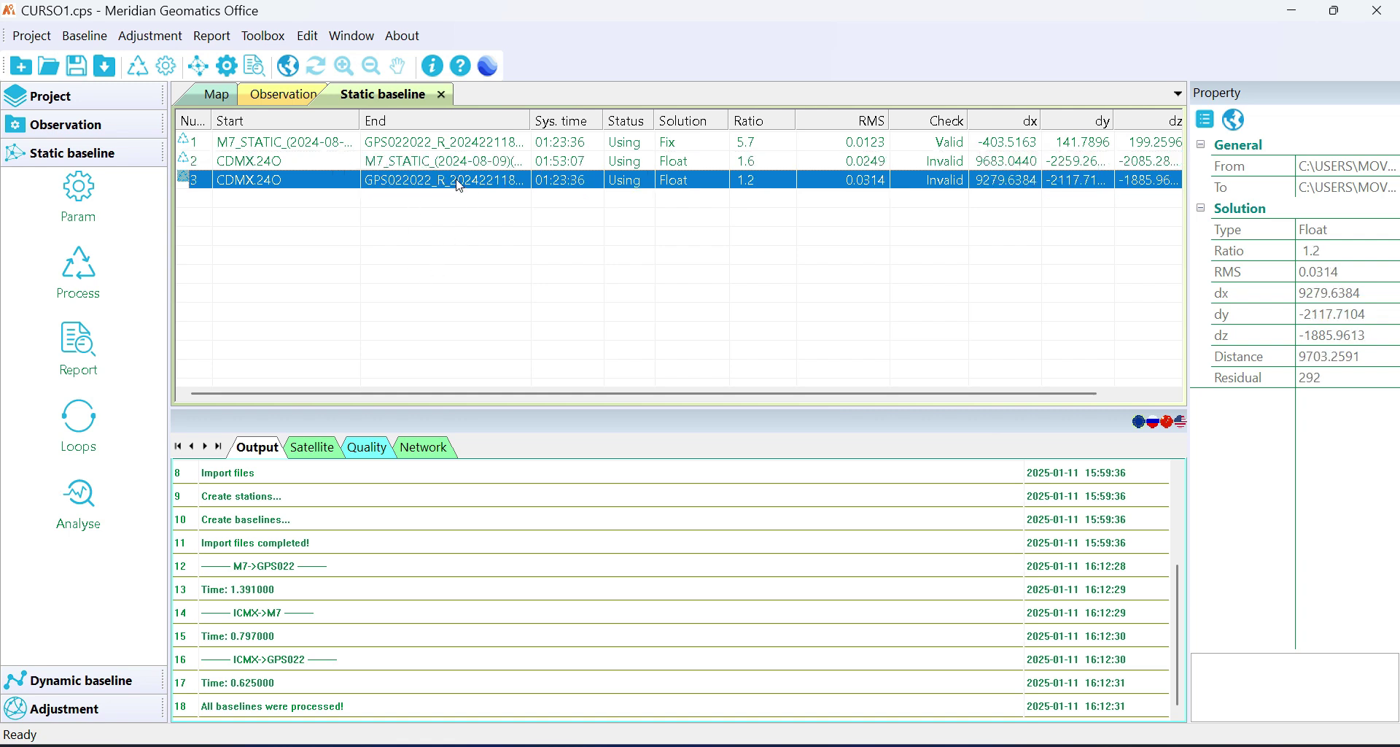
right_click(457, 186)
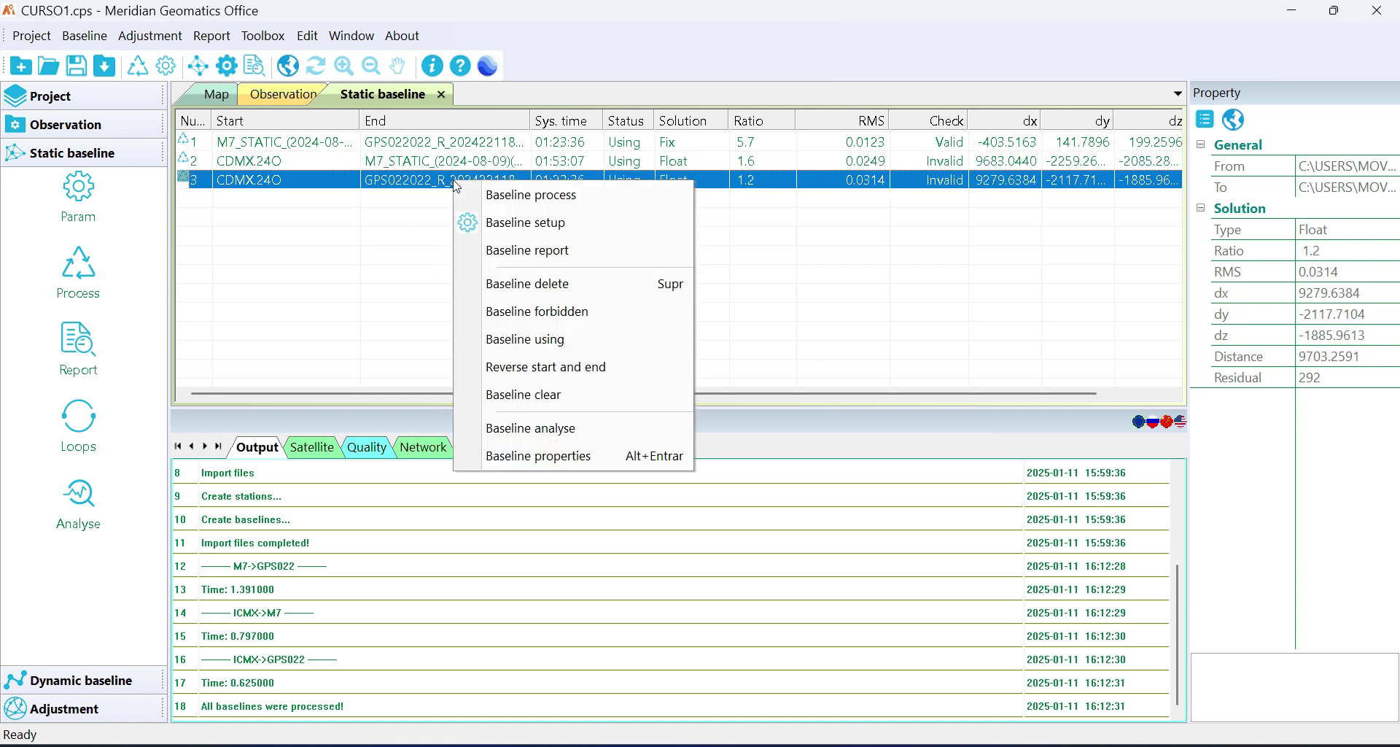
click(509, 232)
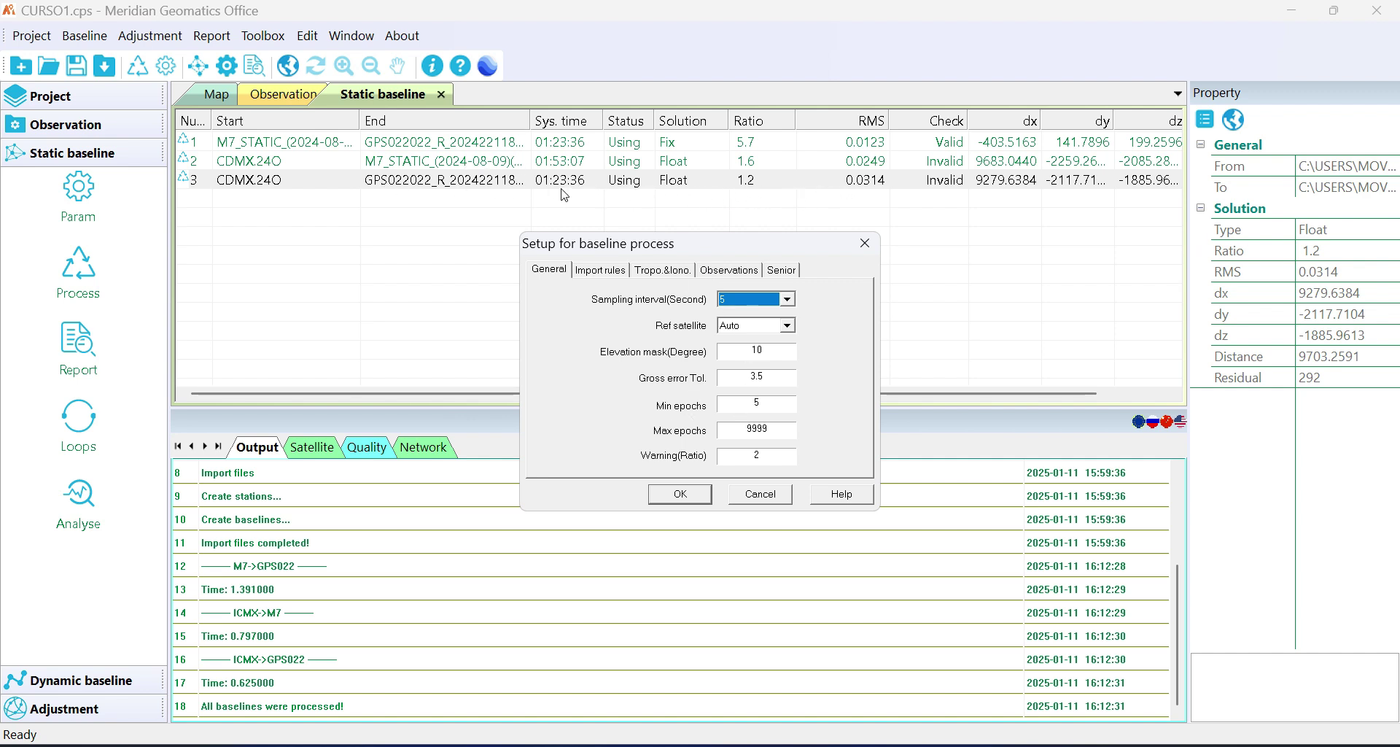
click(762, 496)
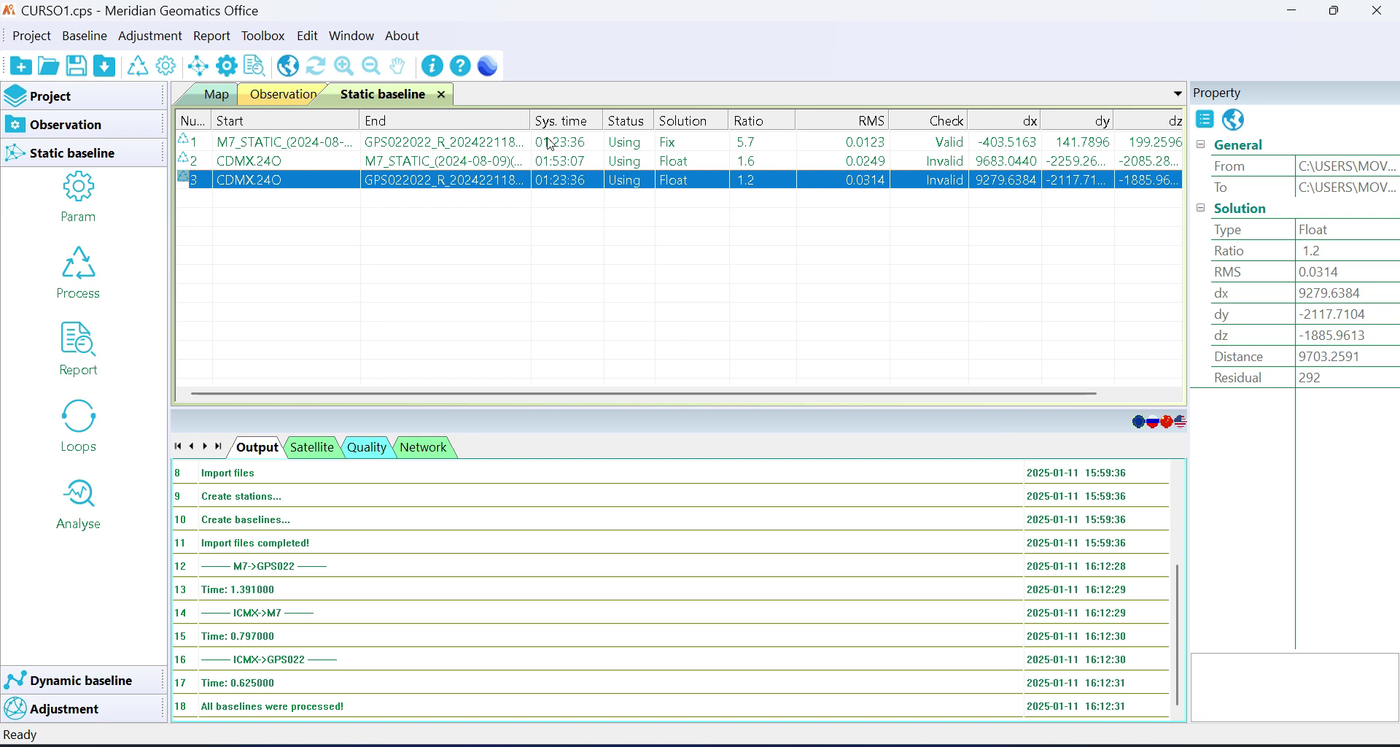
Step: Examine the satellite observations of the CDMX.24O to M7 baseline for gaps and short tracking periods
click(679, 162)
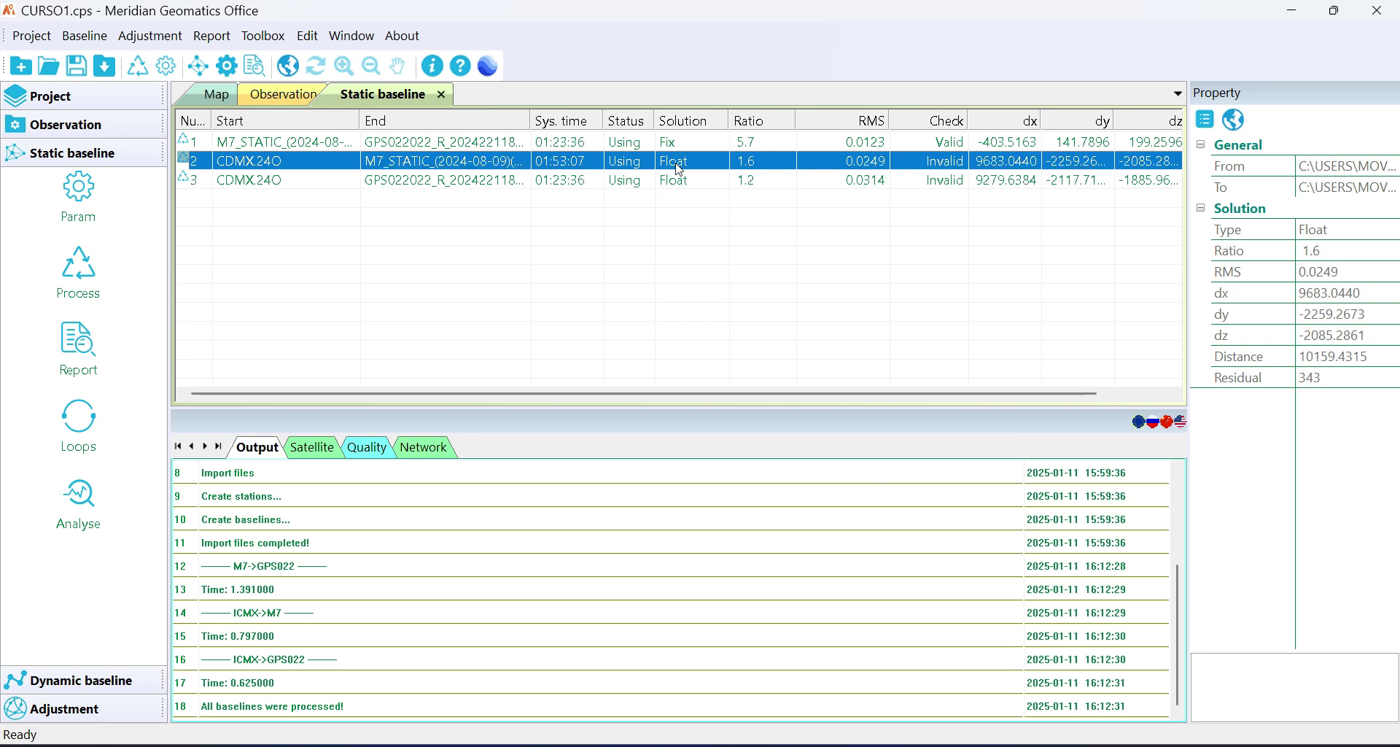
click(314, 448)
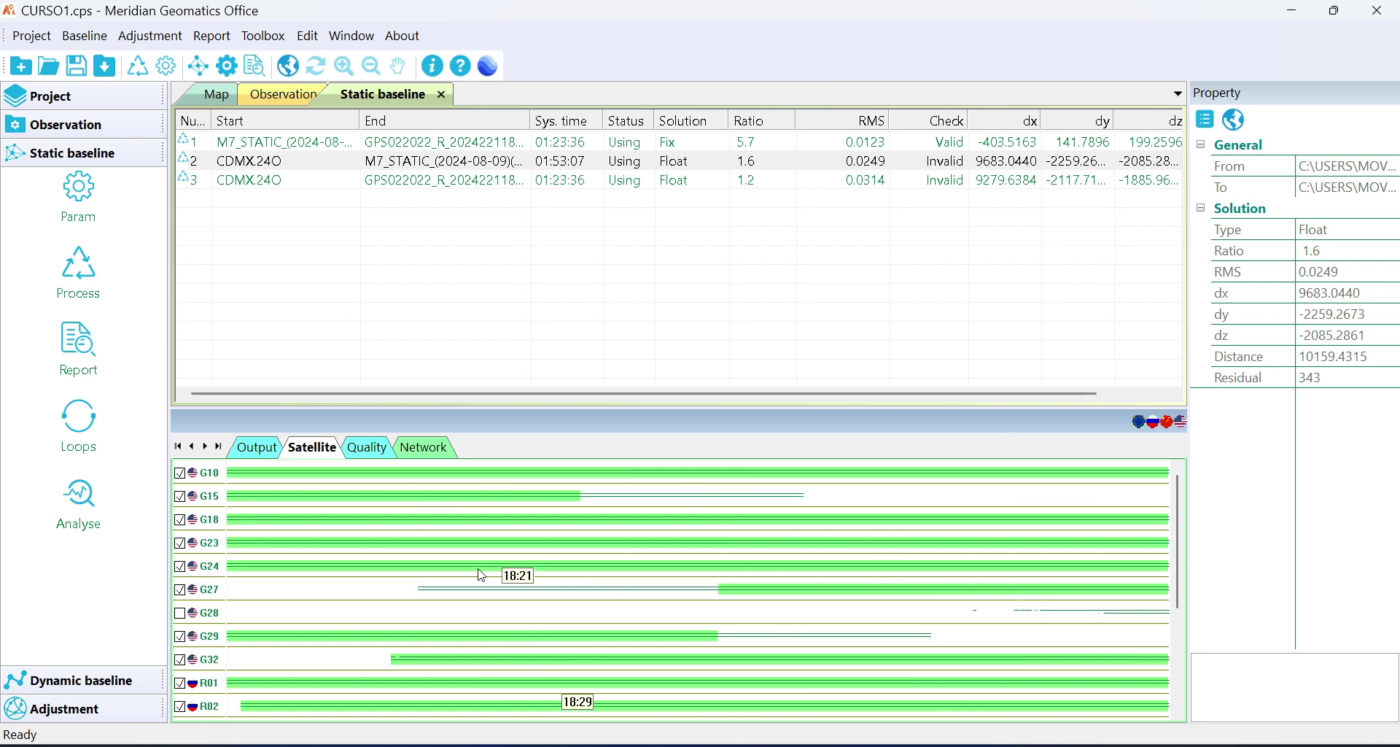
scroll(471, 552, down, 1)
scroll(471, 552, up, 1)
scroll(472, 552, down, 3)
scroll(472, 554, up, 3)
Step: Examine the residuals of the CDMX.24O to M7 baseline satellite by satellite, returning to the combined plot of all satellites
click(357, 448)
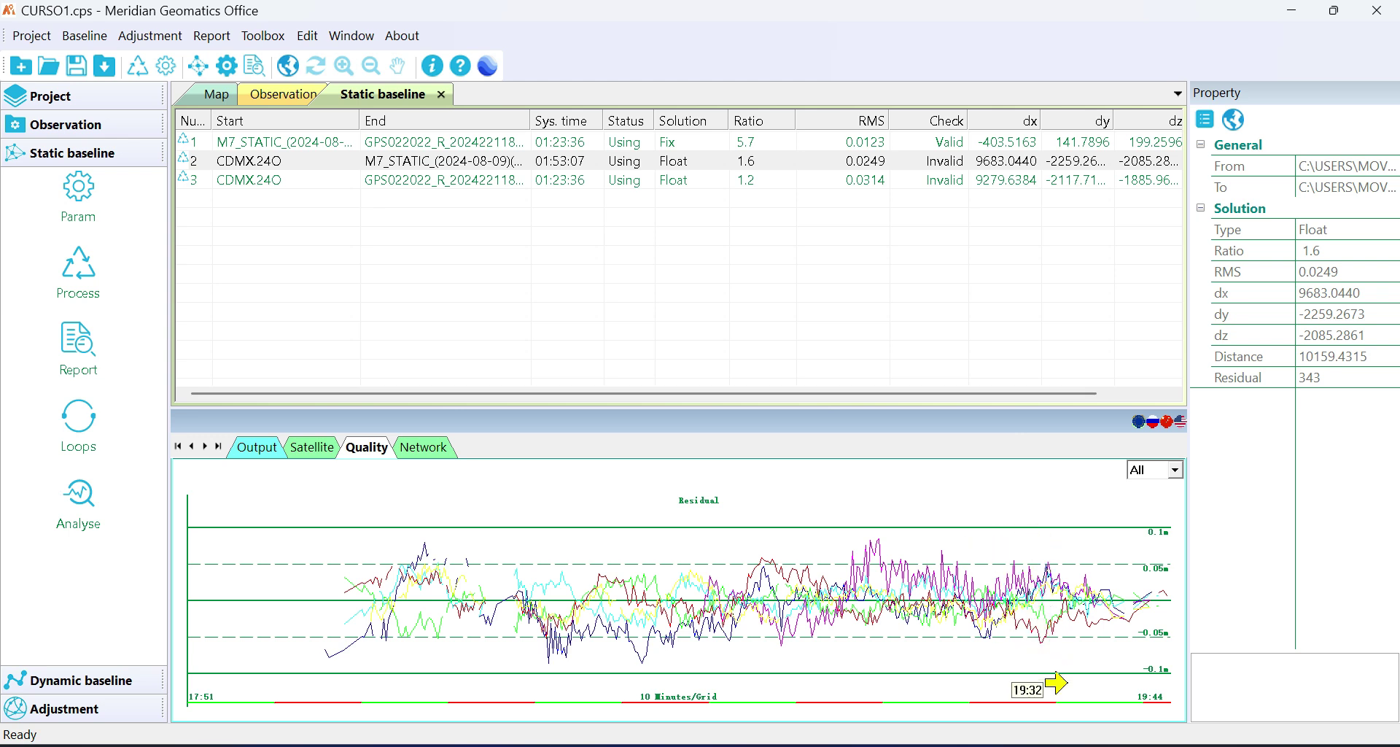
key(Down)
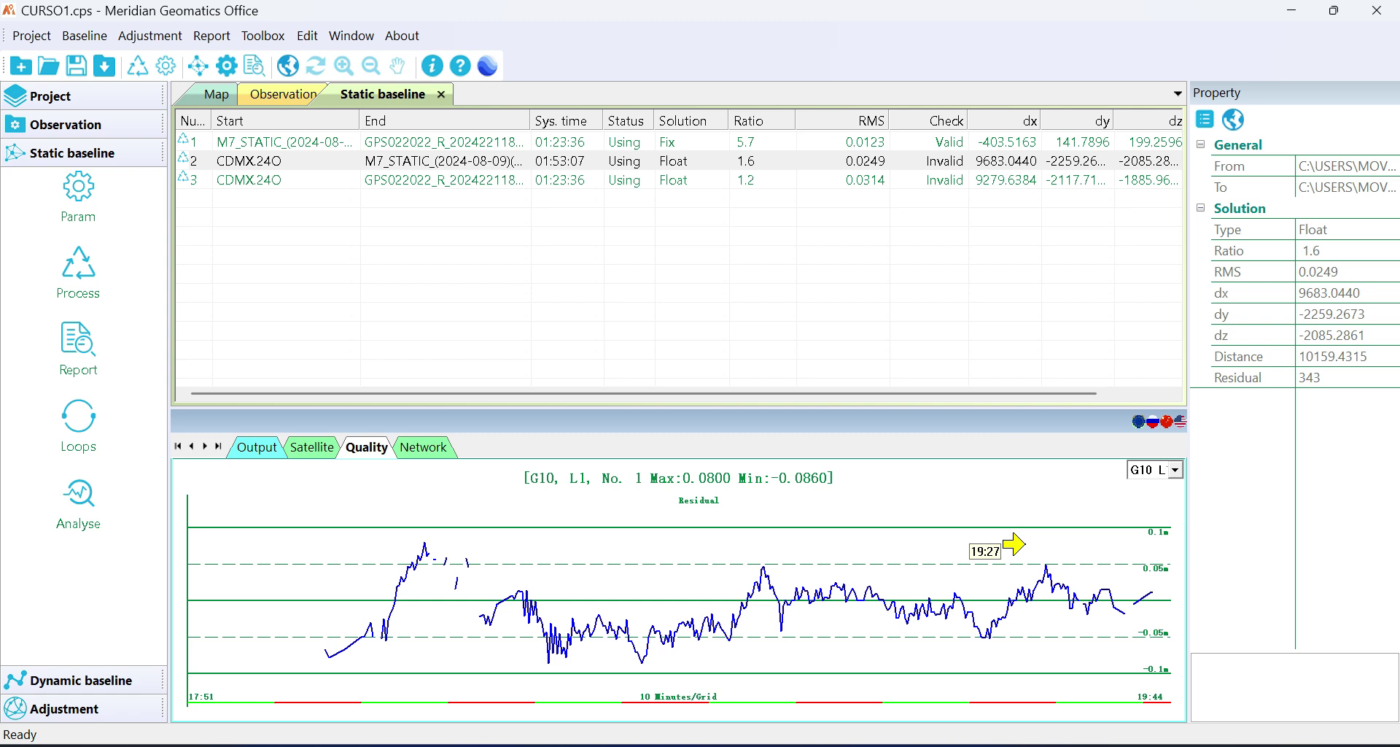
key(Down)
key(Down)
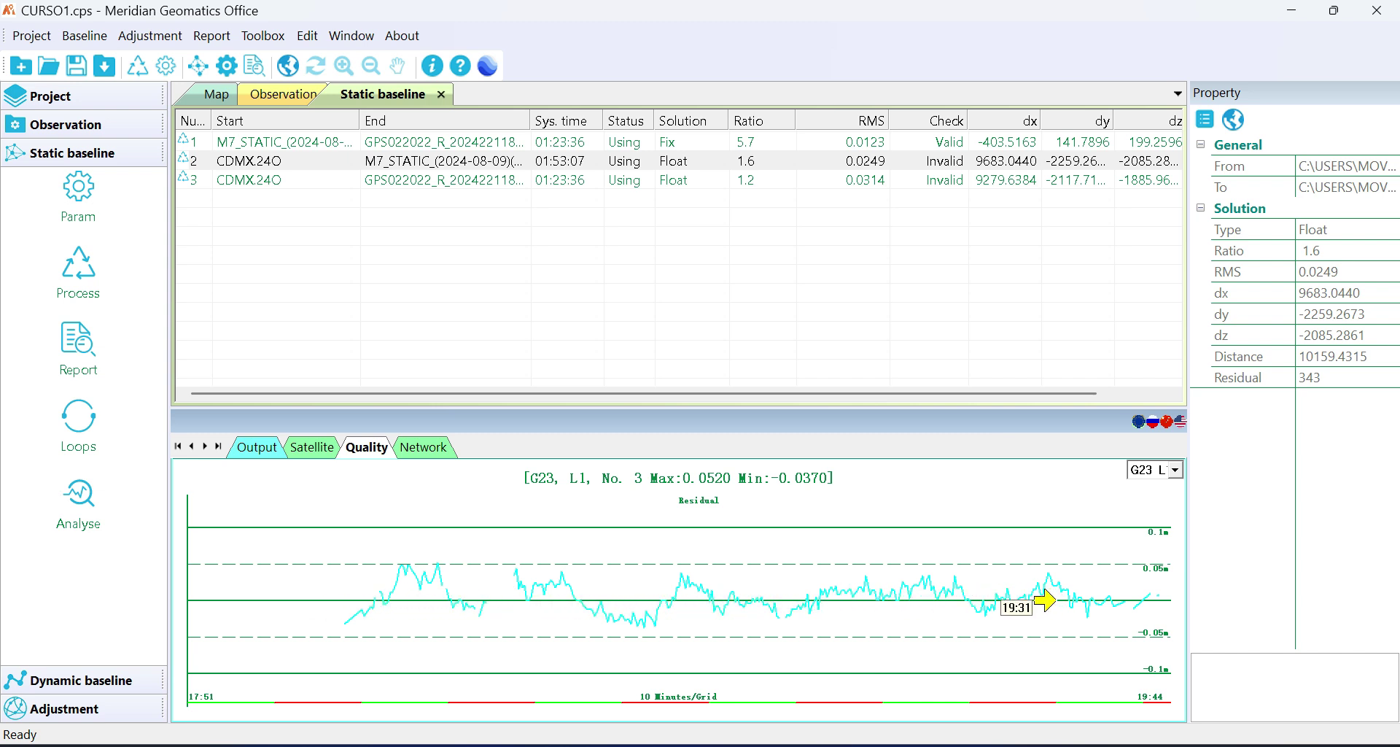
click(1042, 501)
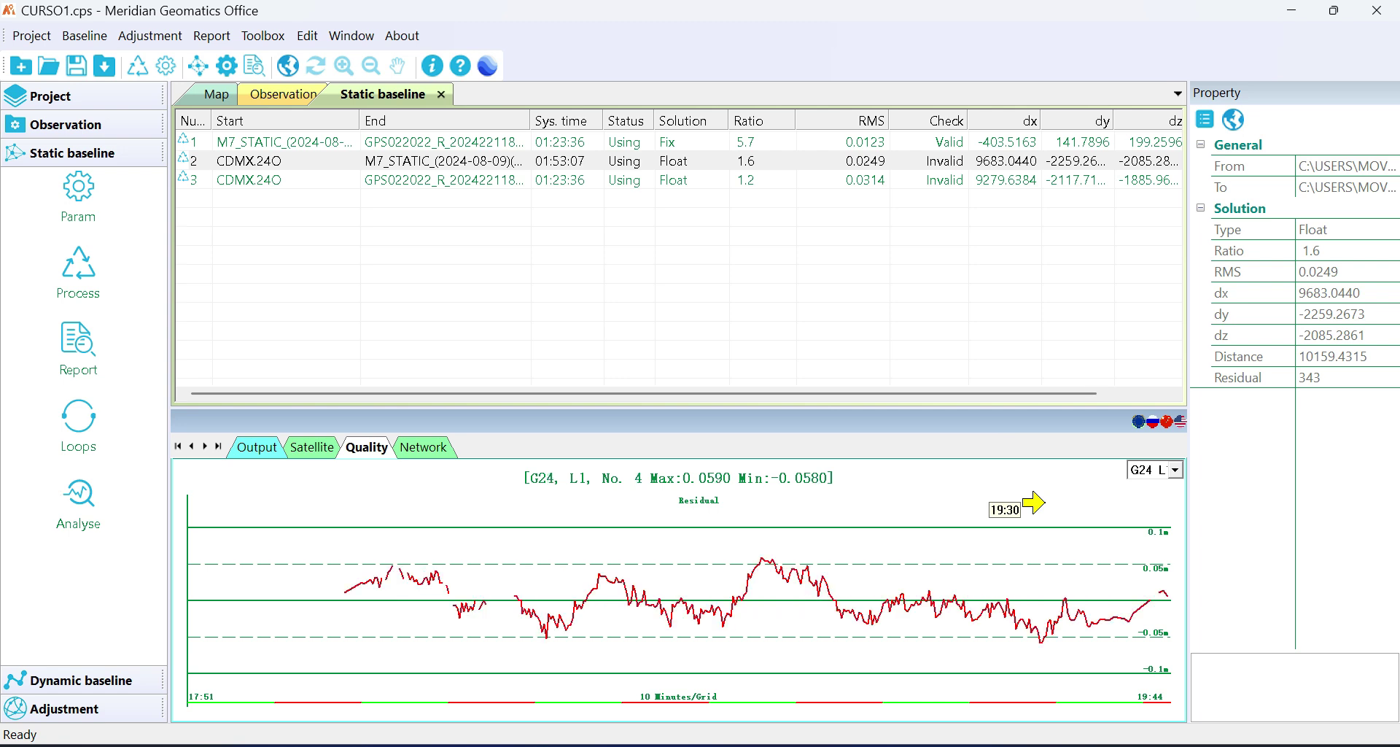
click(1035, 503)
click(1043, 506)
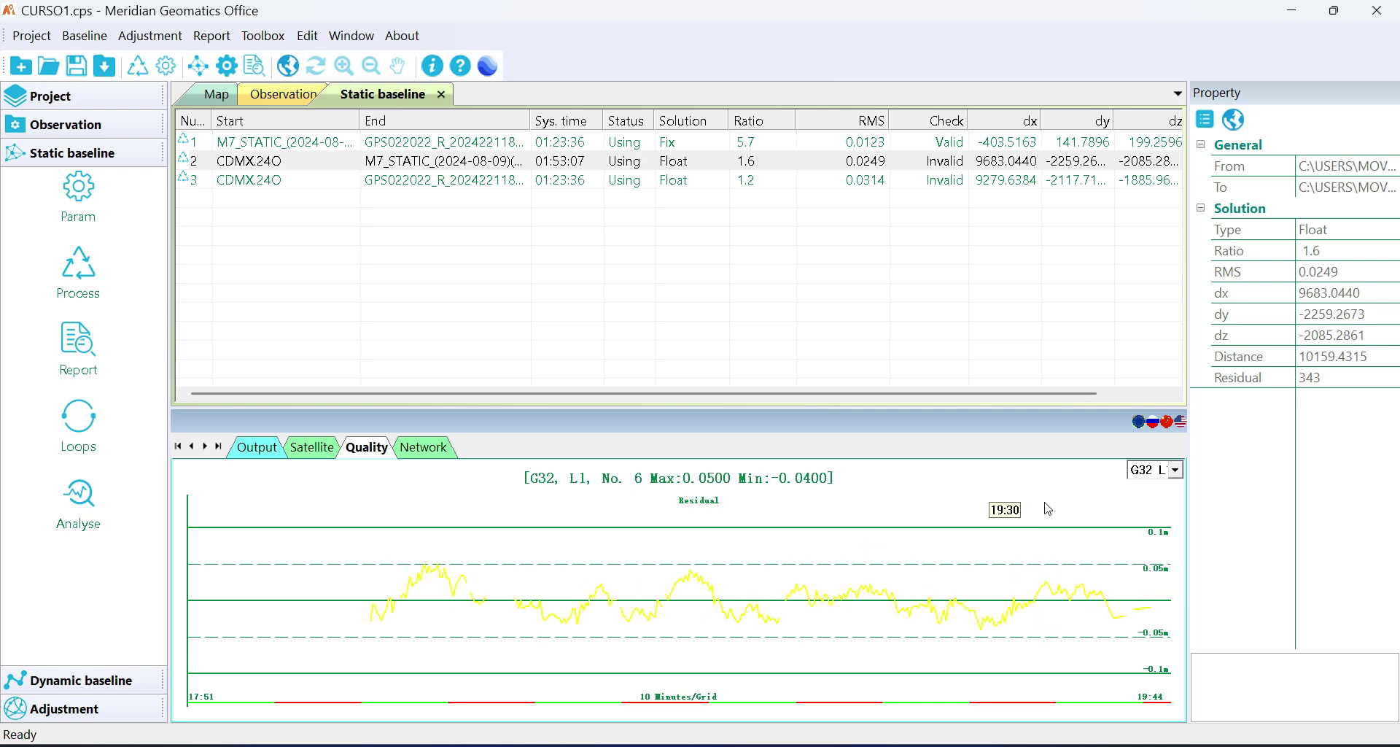
click(285, 554)
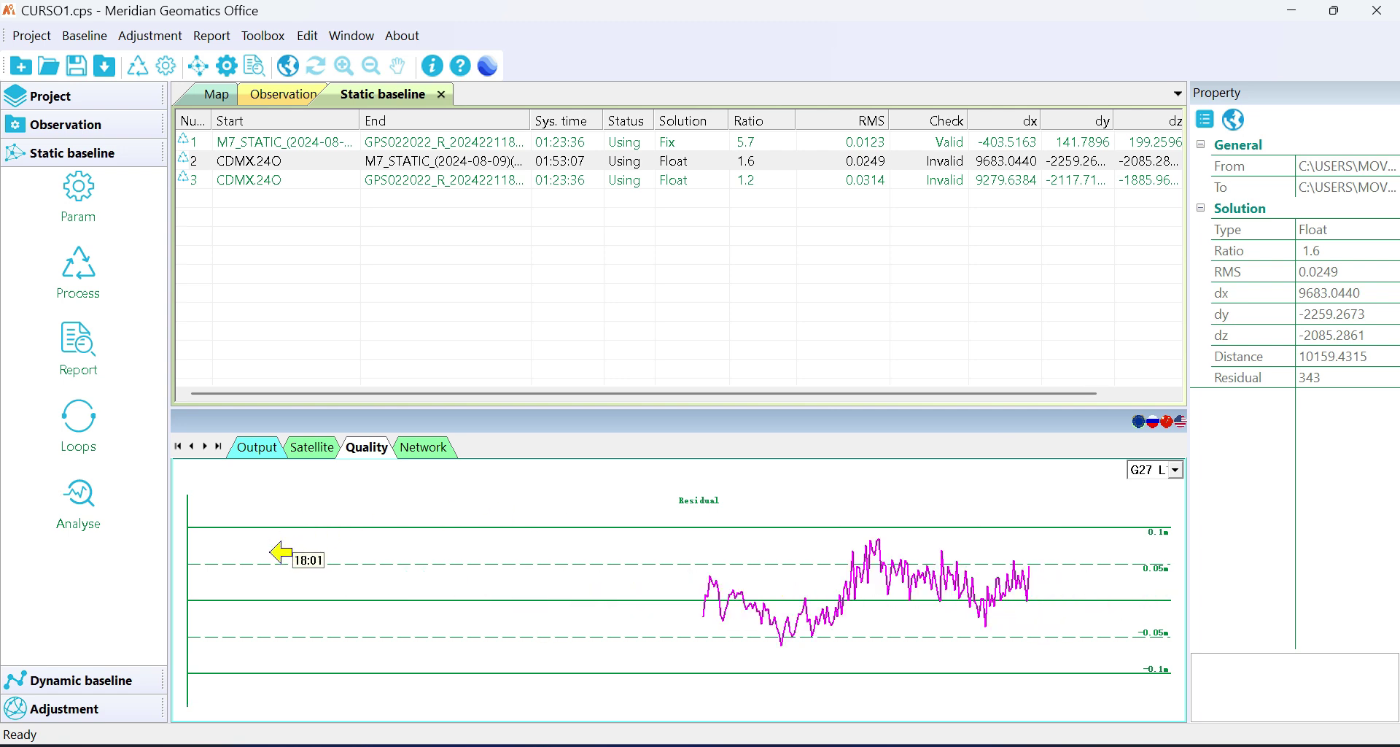
click(281, 553)
click(280, 553)
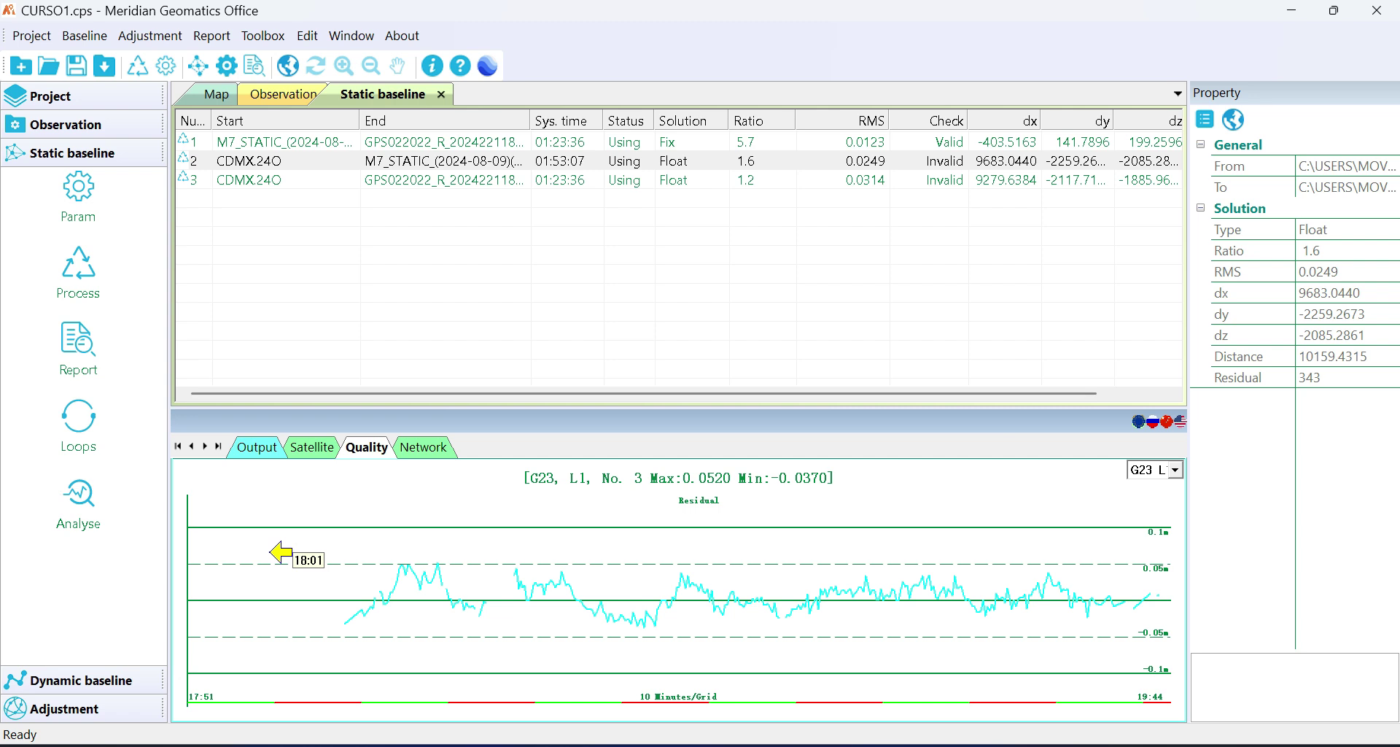
click(280, 553)
click(281, 553)
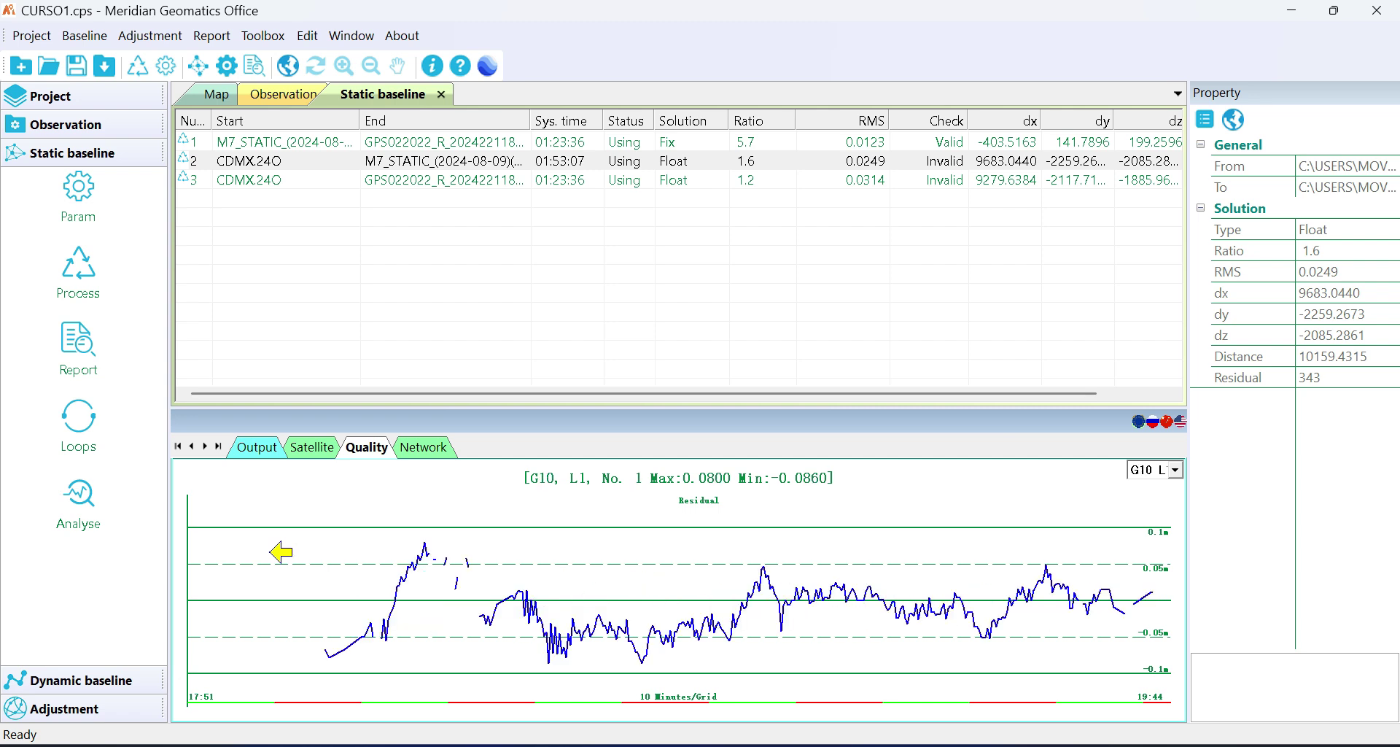
click(280, 553)
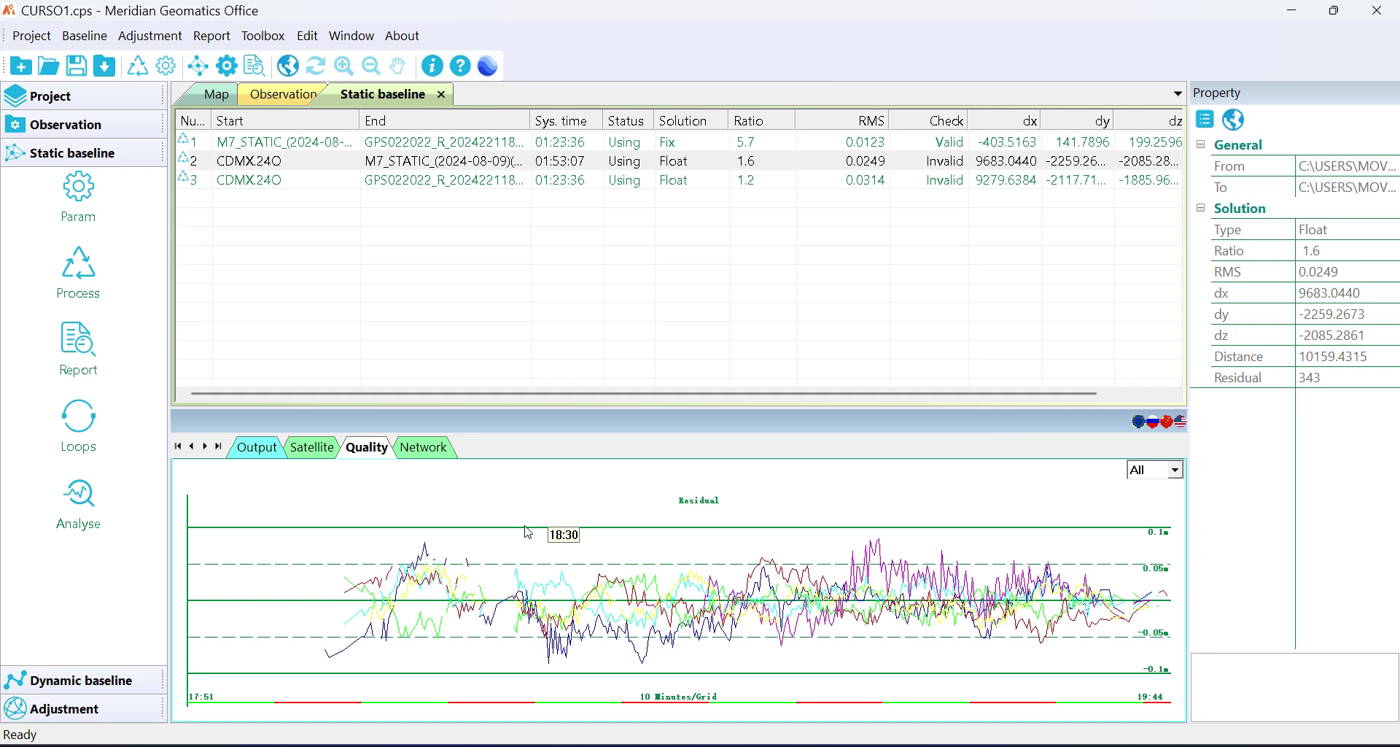
Step: Set the CDMX.24O to M7 baseline's combination of observation to Only GPS-L1 or Compass-B1 and accept its setup
click(315, 447)
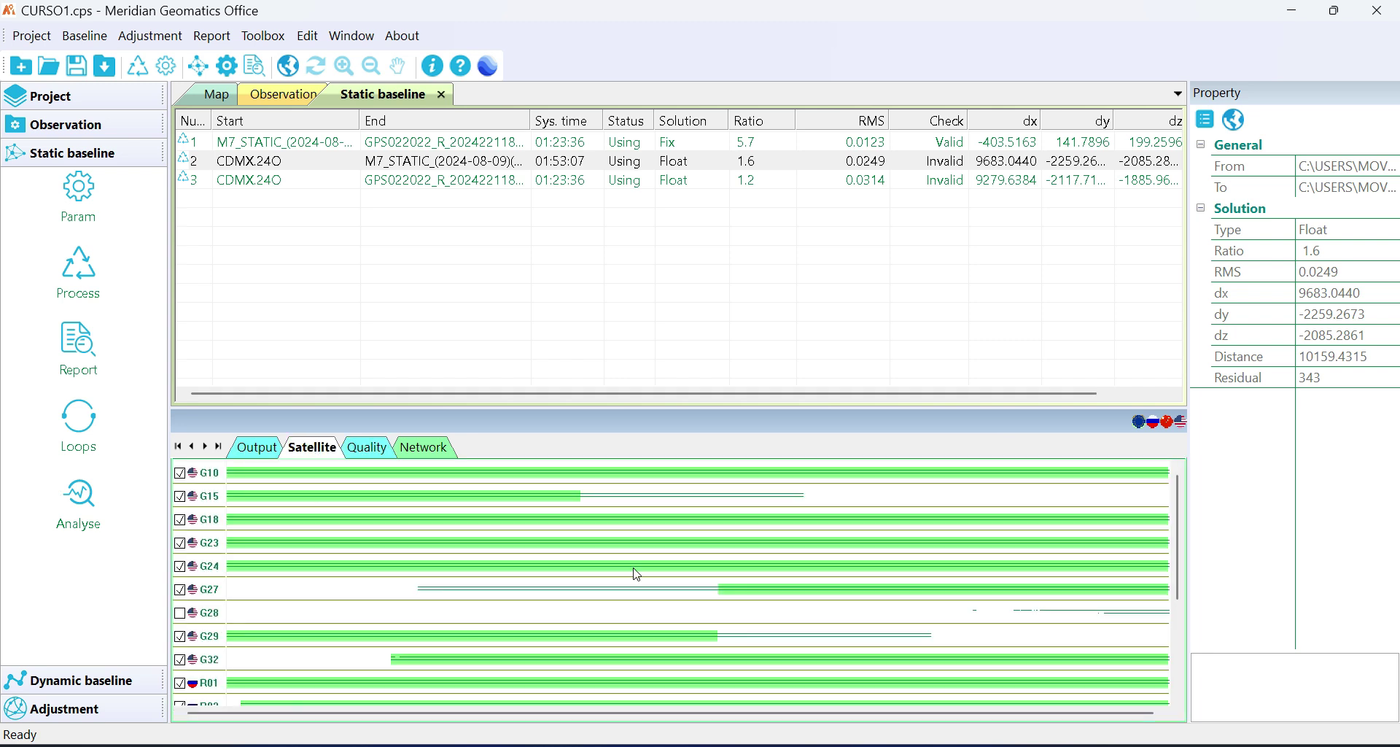
click(442, 164)
right_click(442, 165)
click(510, 213)
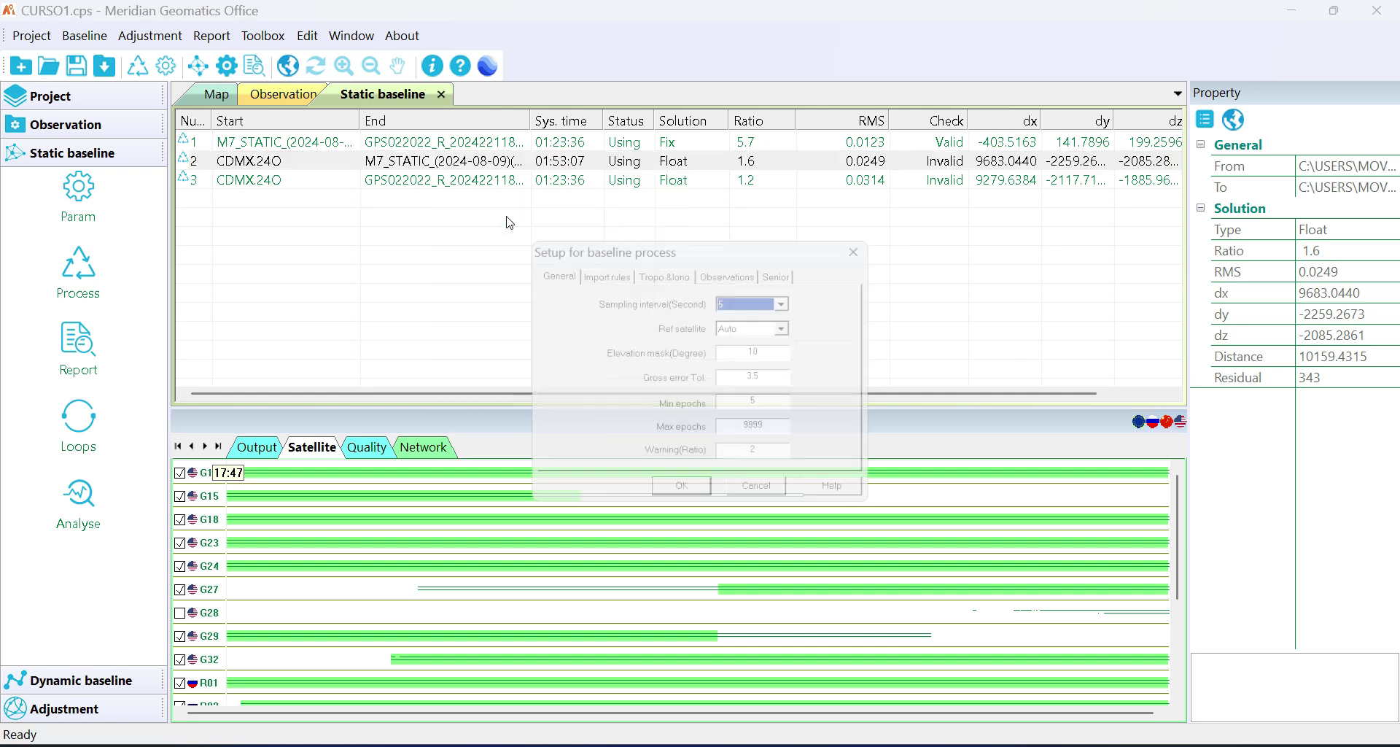
click(721, 272)
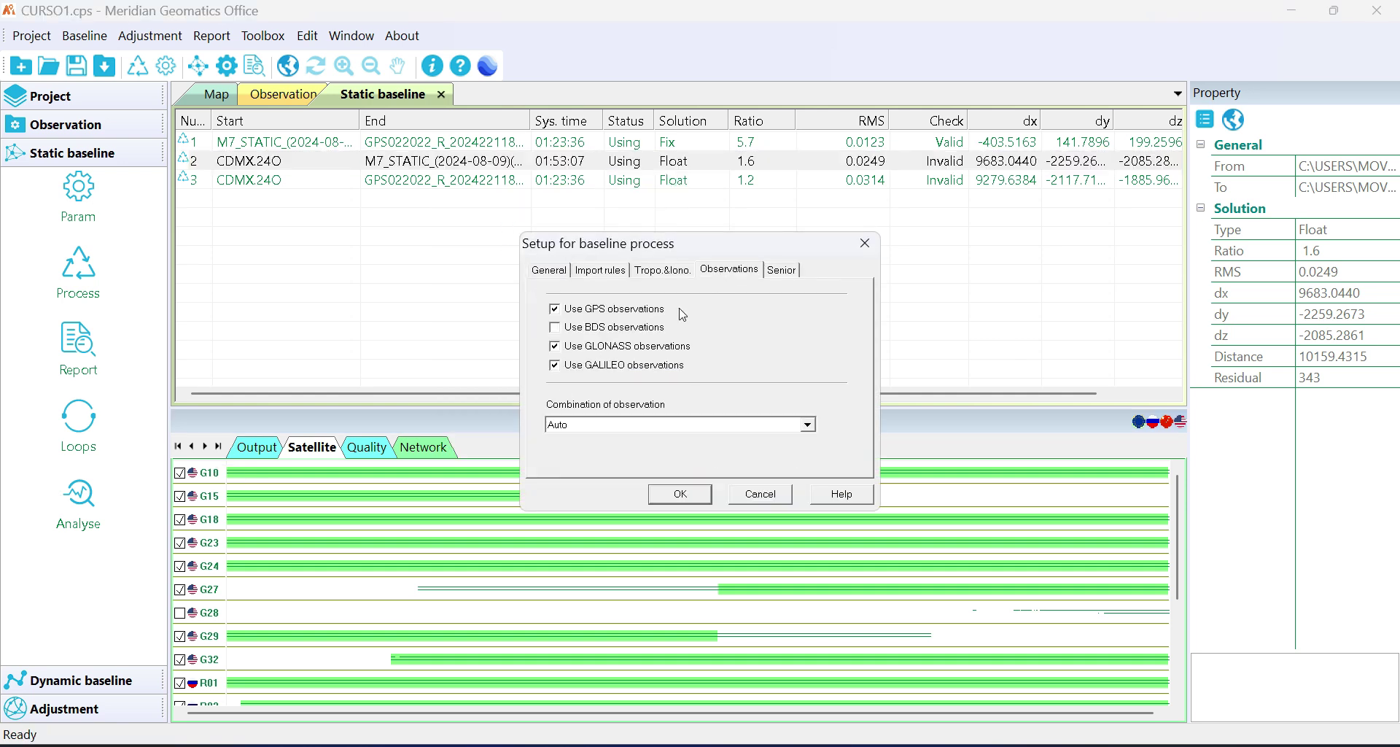
click(573, 426)
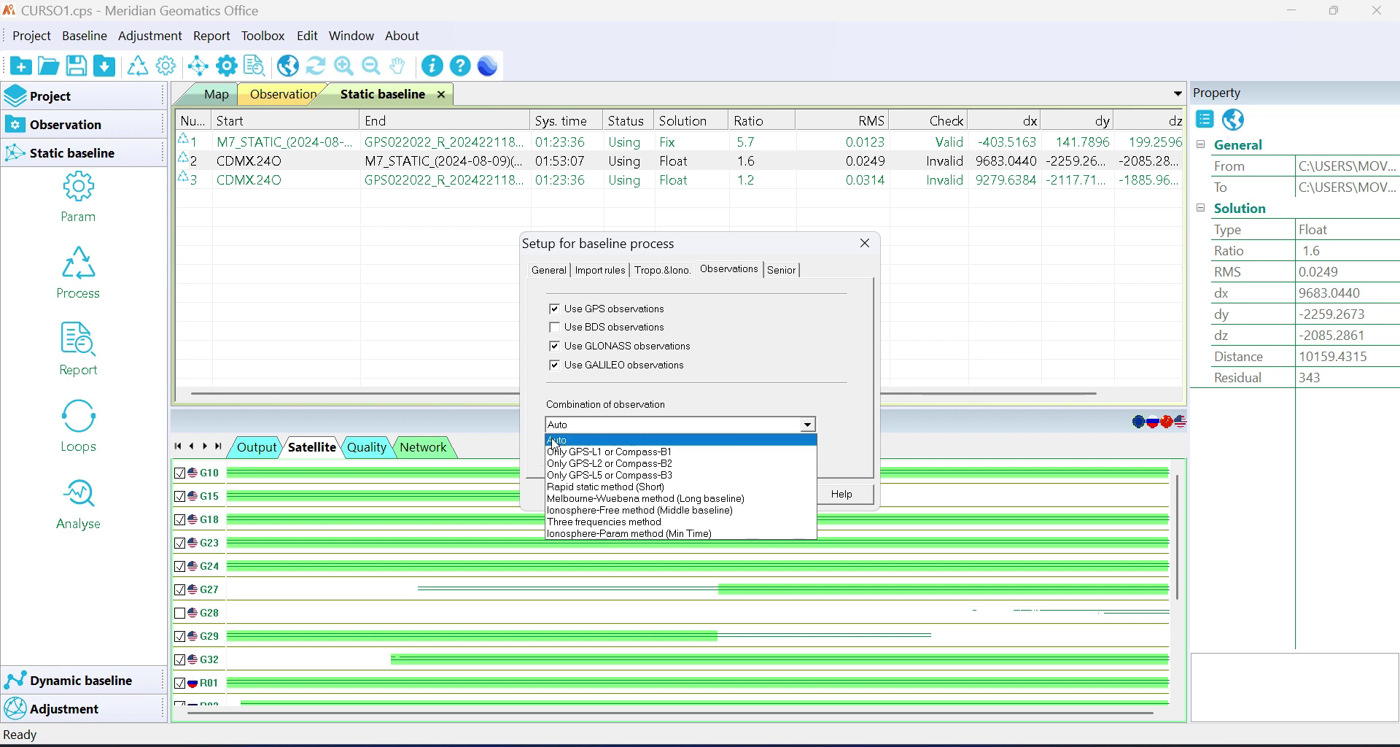
click(594, 450)
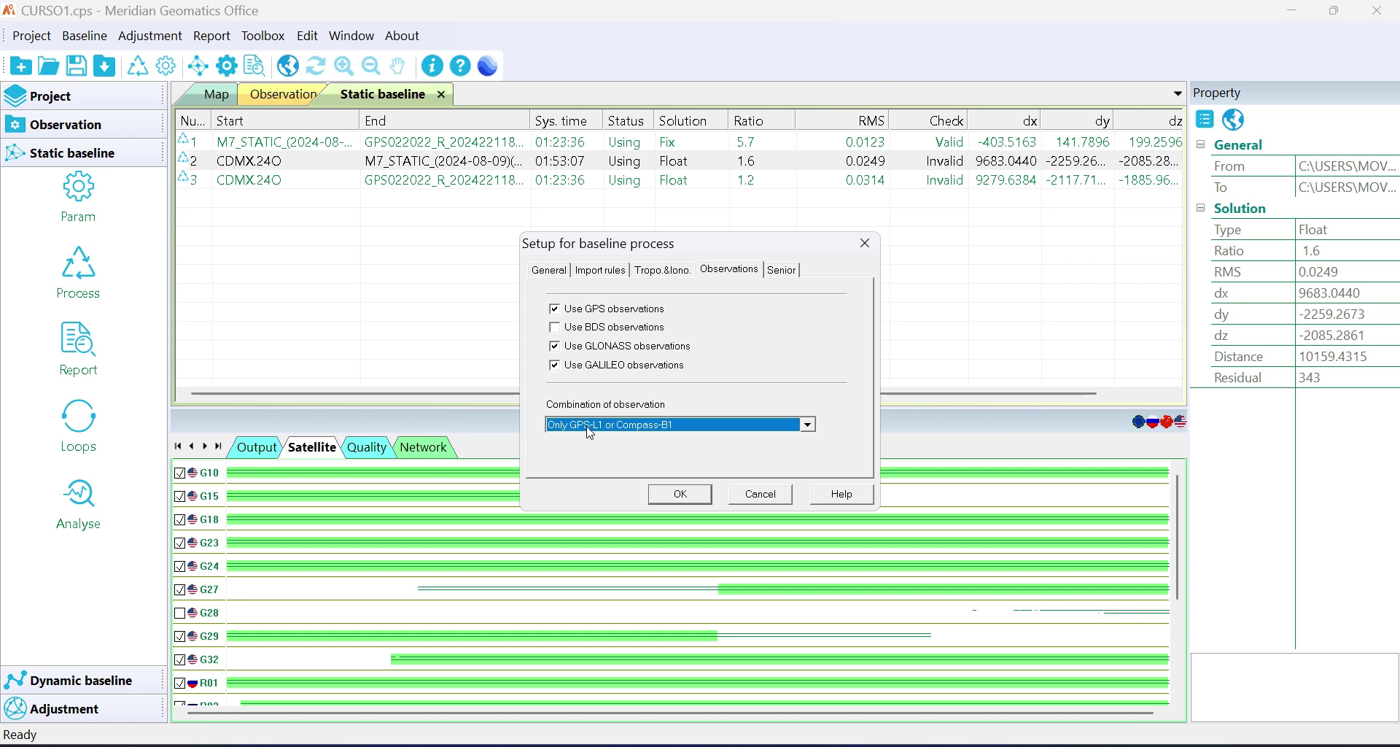
click(681, 495)
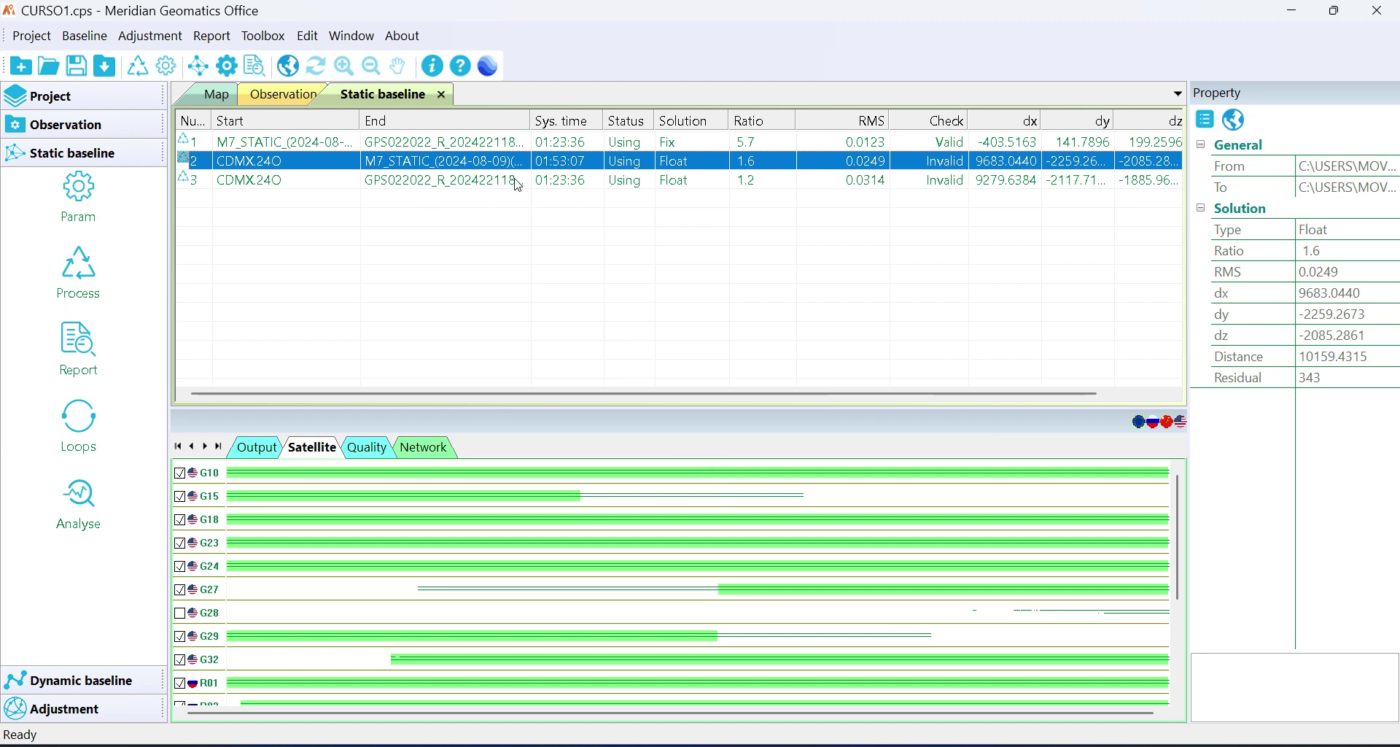
Step: Reprocess only the CDMX.24O to M7 baseline and close the finished progress window
right_click(580, 166)
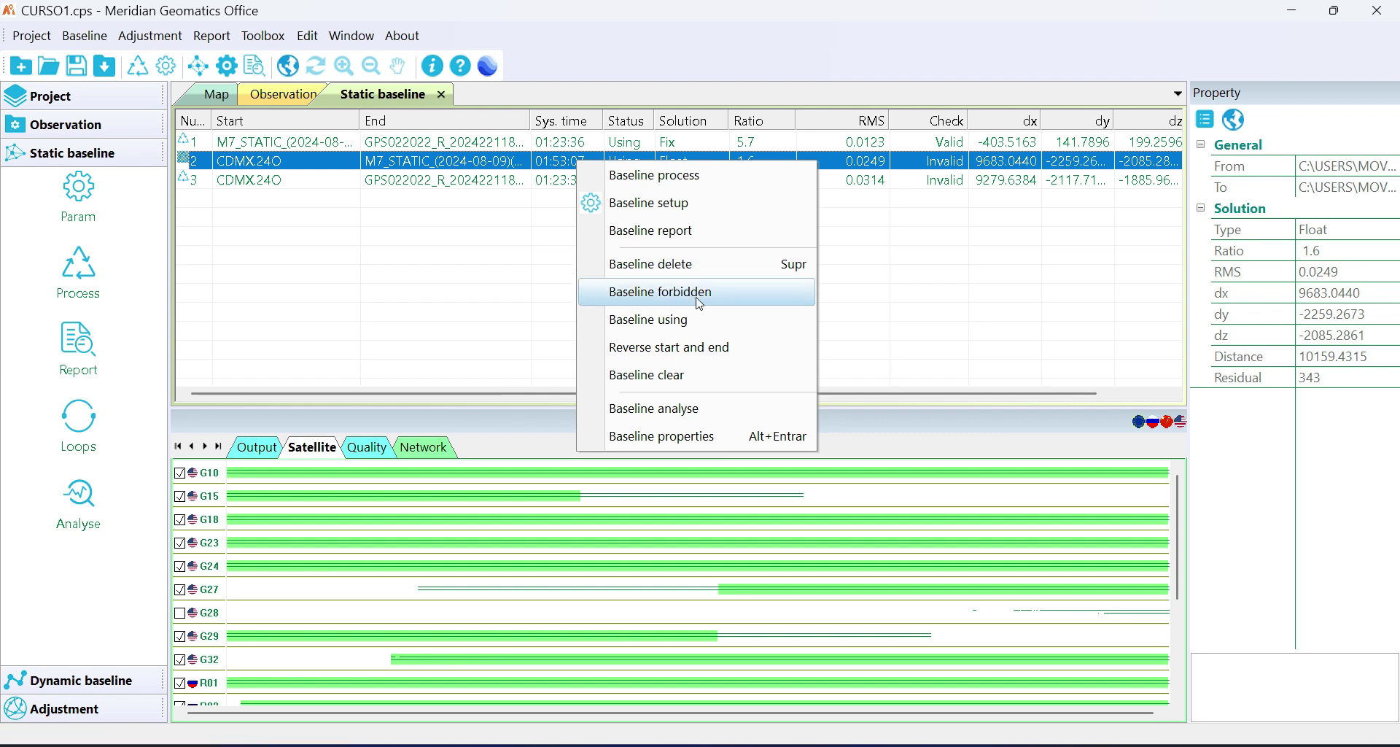
click(637, 188)
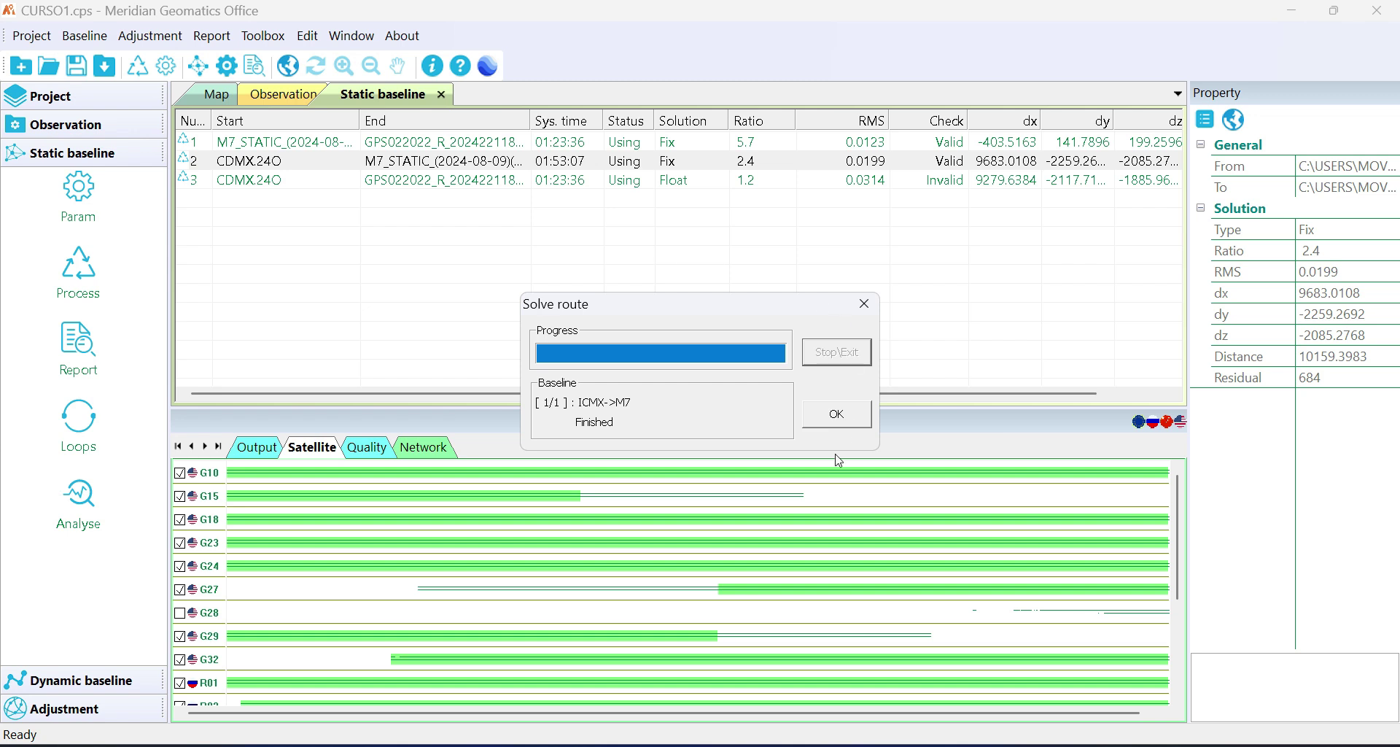
click(837, 418)
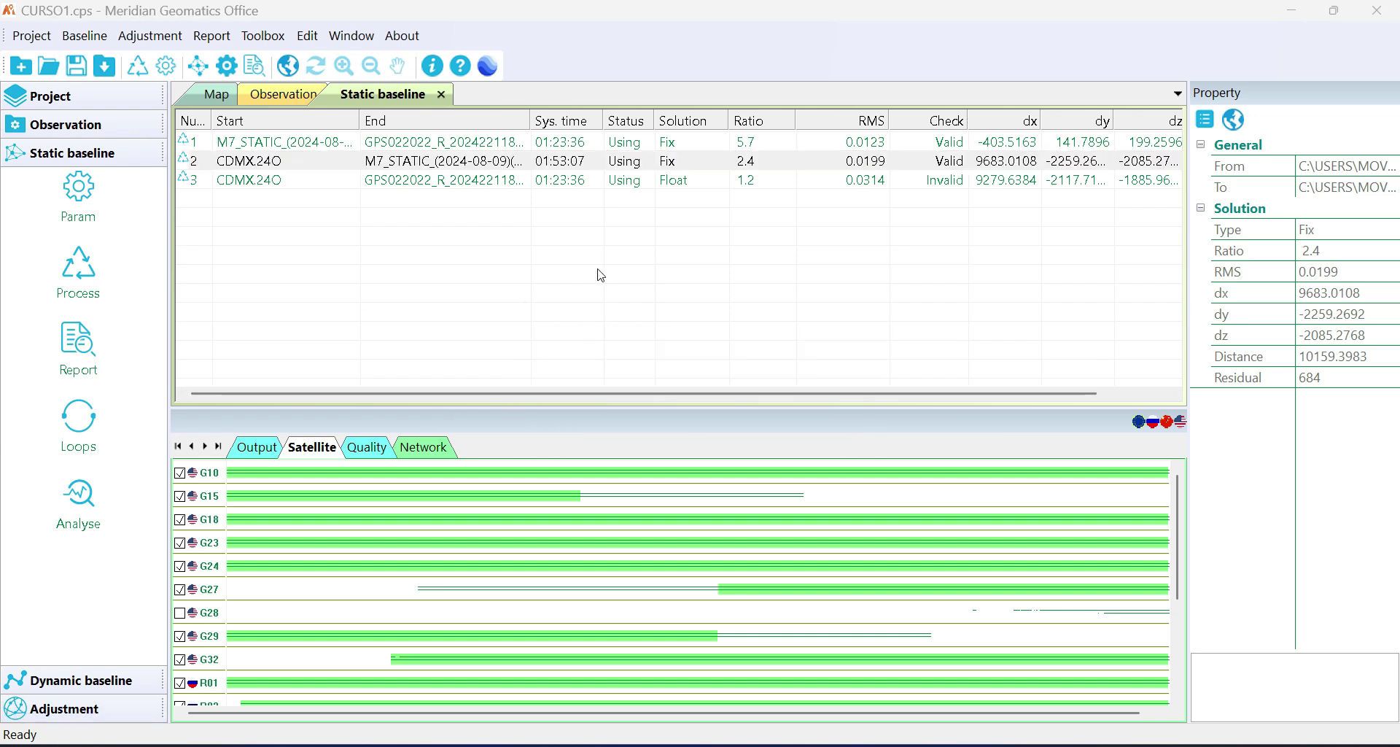
Step: Examine the residuals of the CDMX.24O to GPS022 baseline, comparing satellites G24 and G15
click(456, 189)
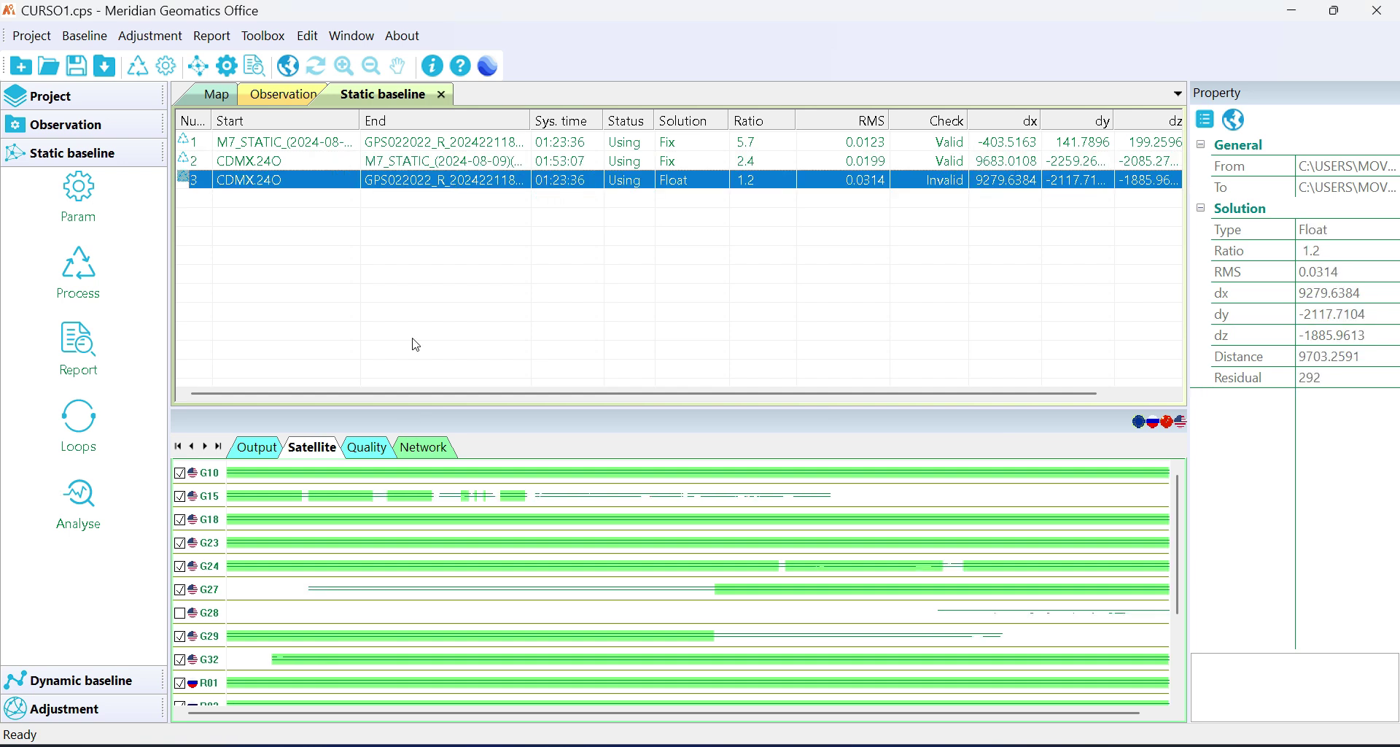
click(372, 454)
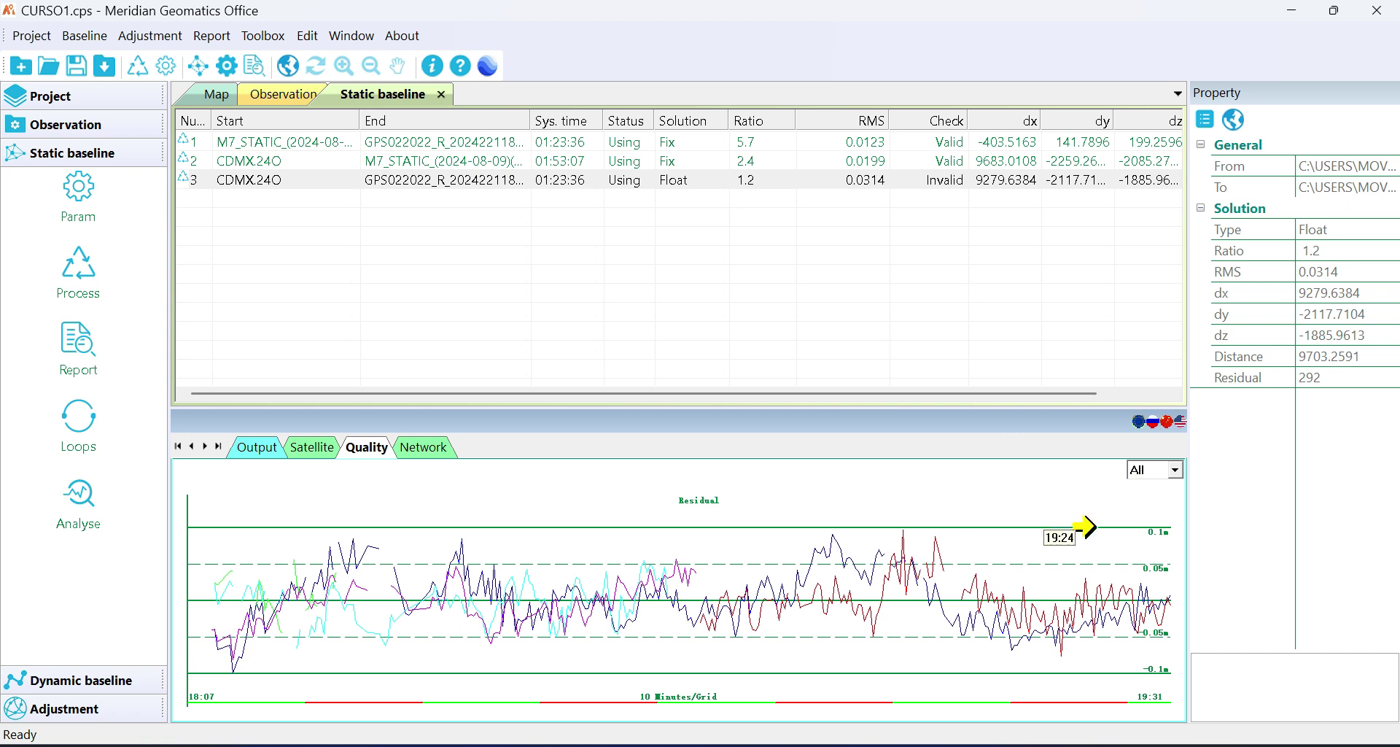
scroll(1080, 518, down, 3)
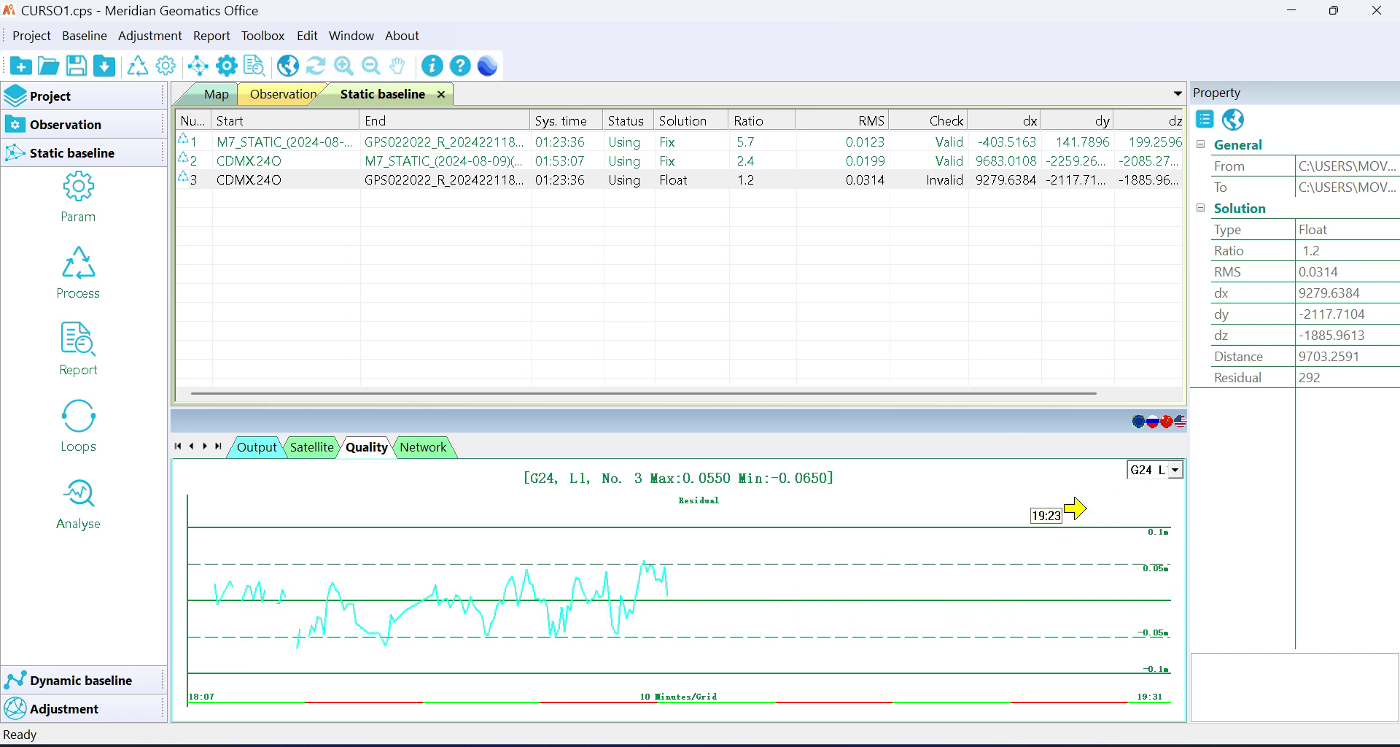
scroll(208, 511, up, 1)
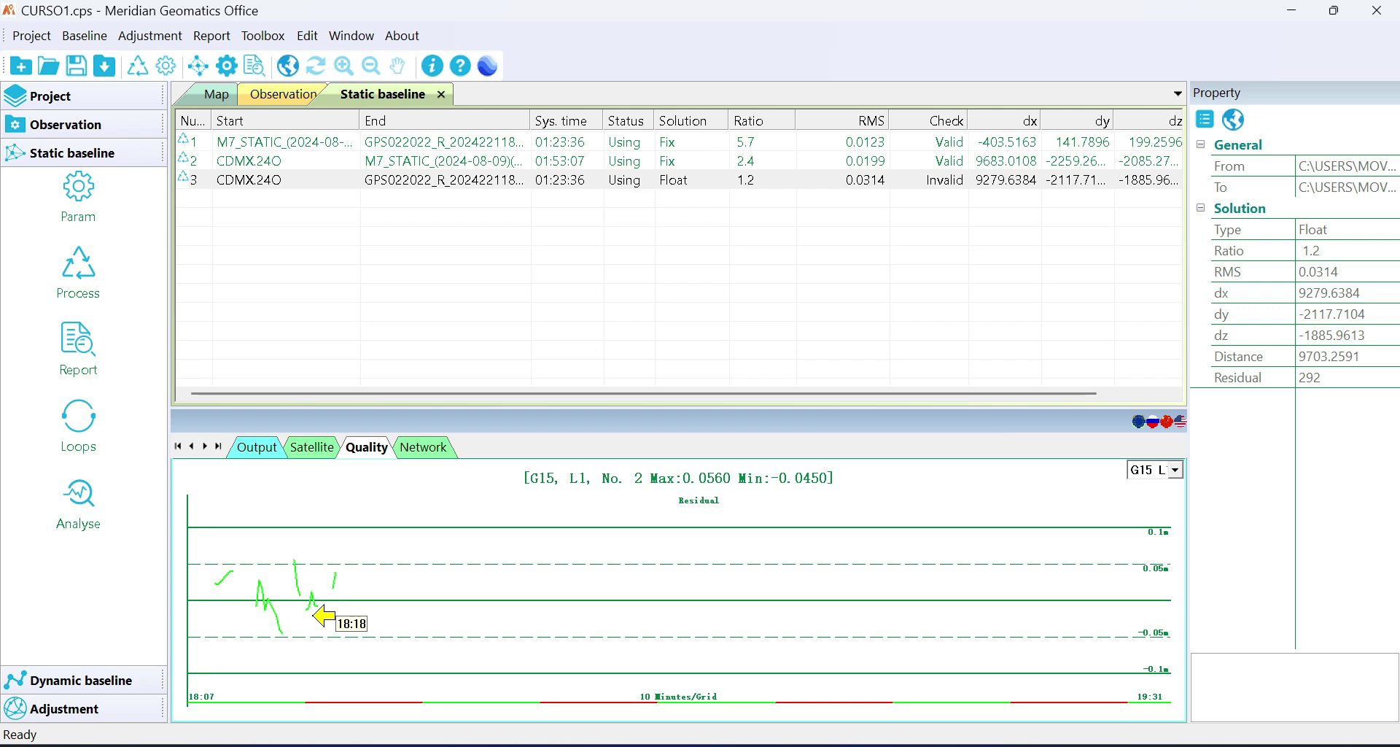
Step: Try reprocessing the CDMX.24O to GPS022 baseline with satellite G15 excluded, and include the satellite again
click(307, 452)
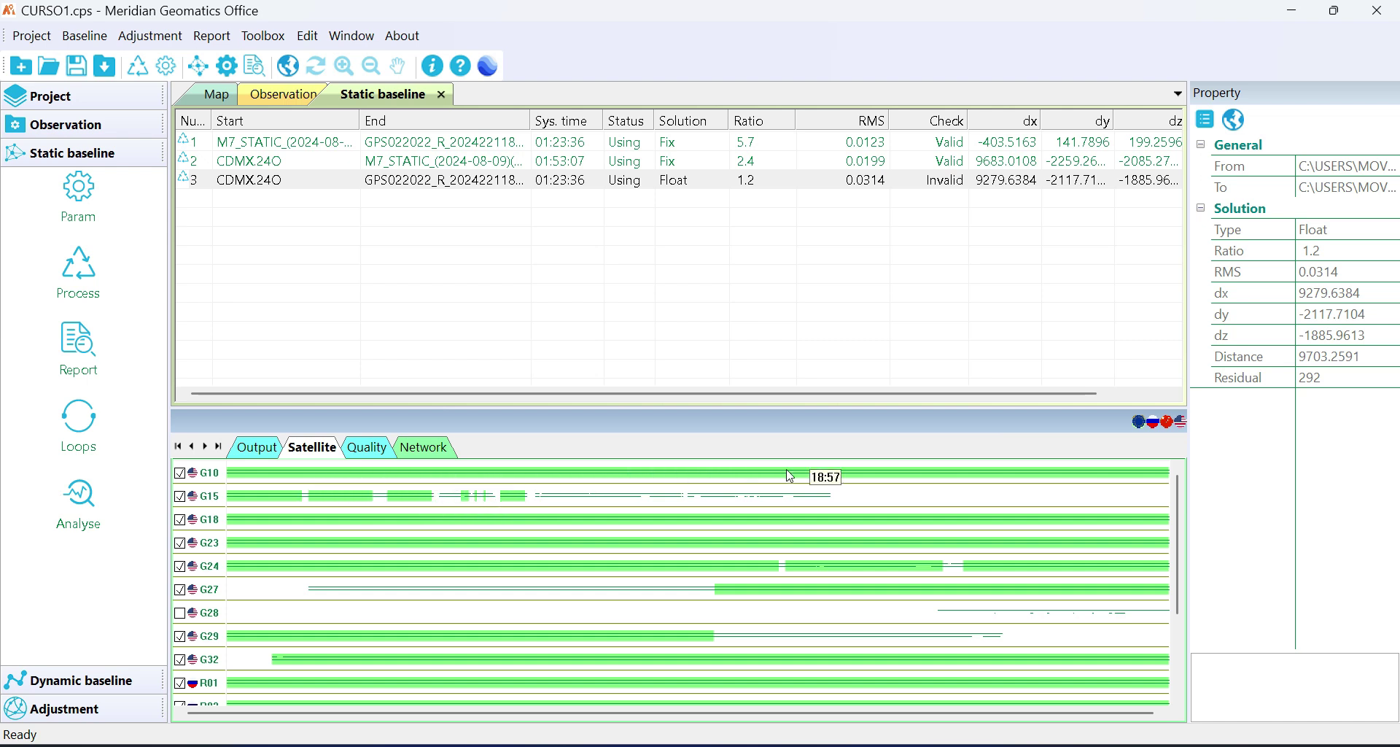
click(181, 496)
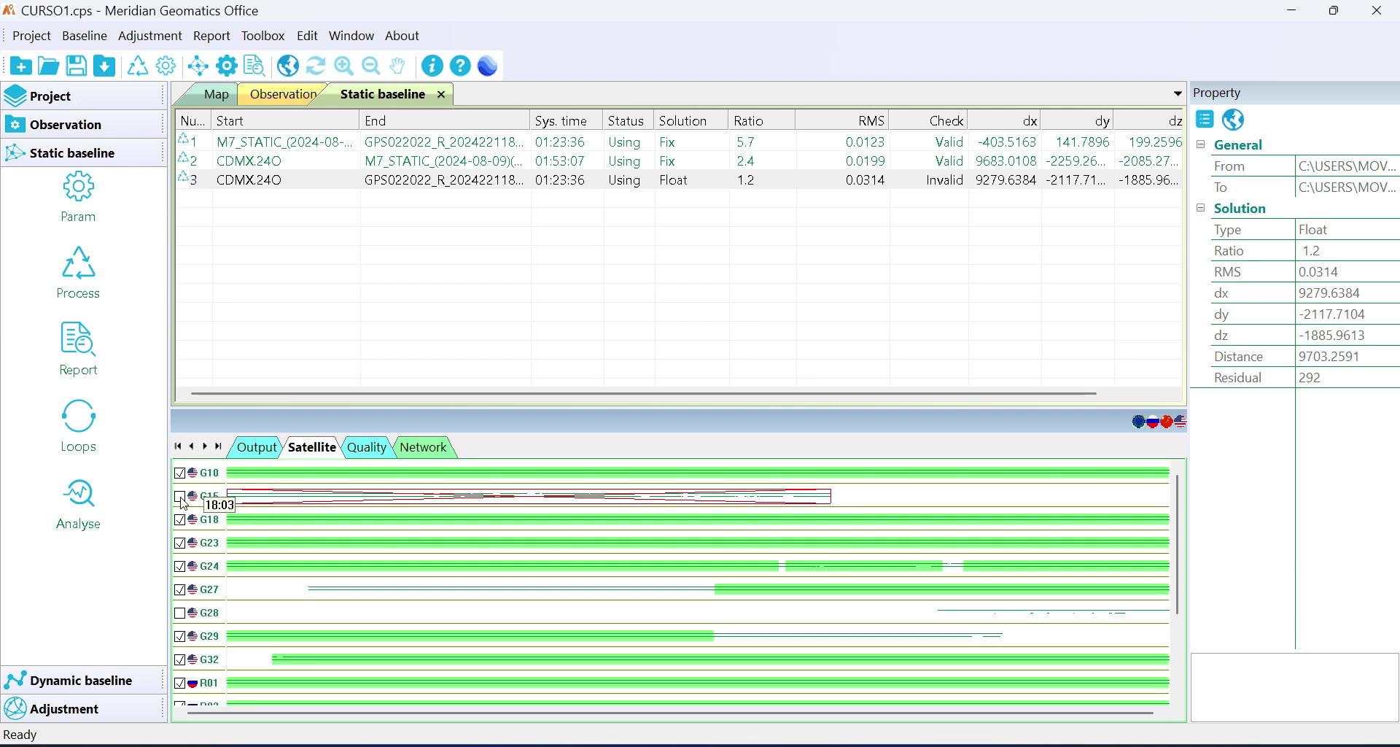
click(492, 189)
right_click(492, 189)
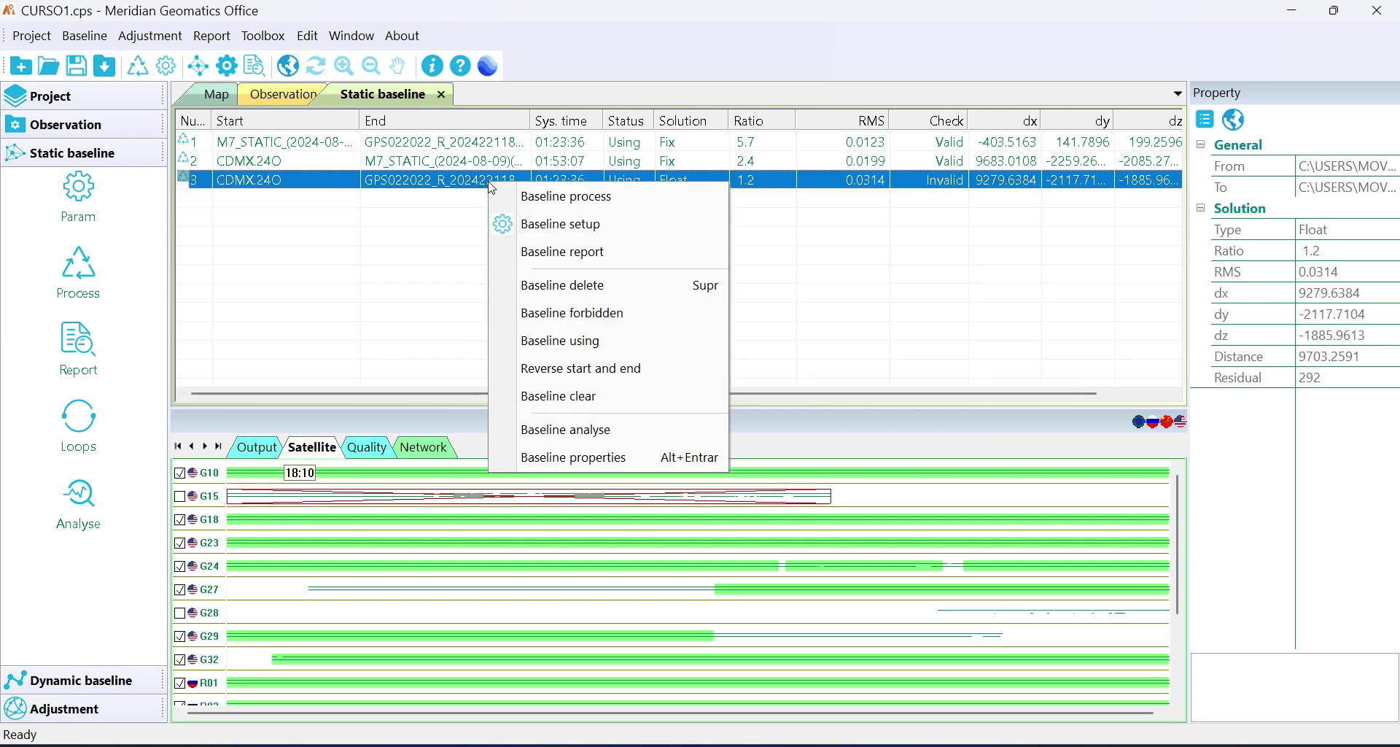
click(524, 207)
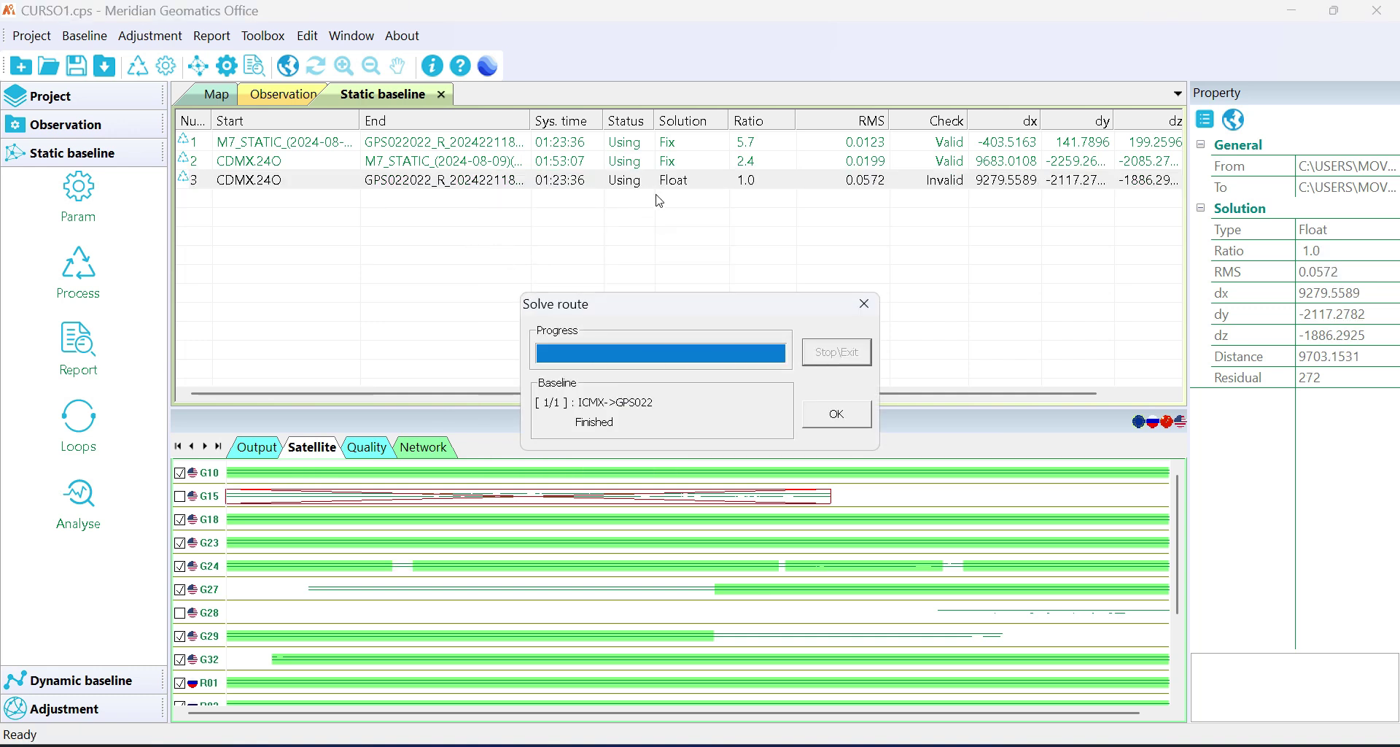
click(837, 414)
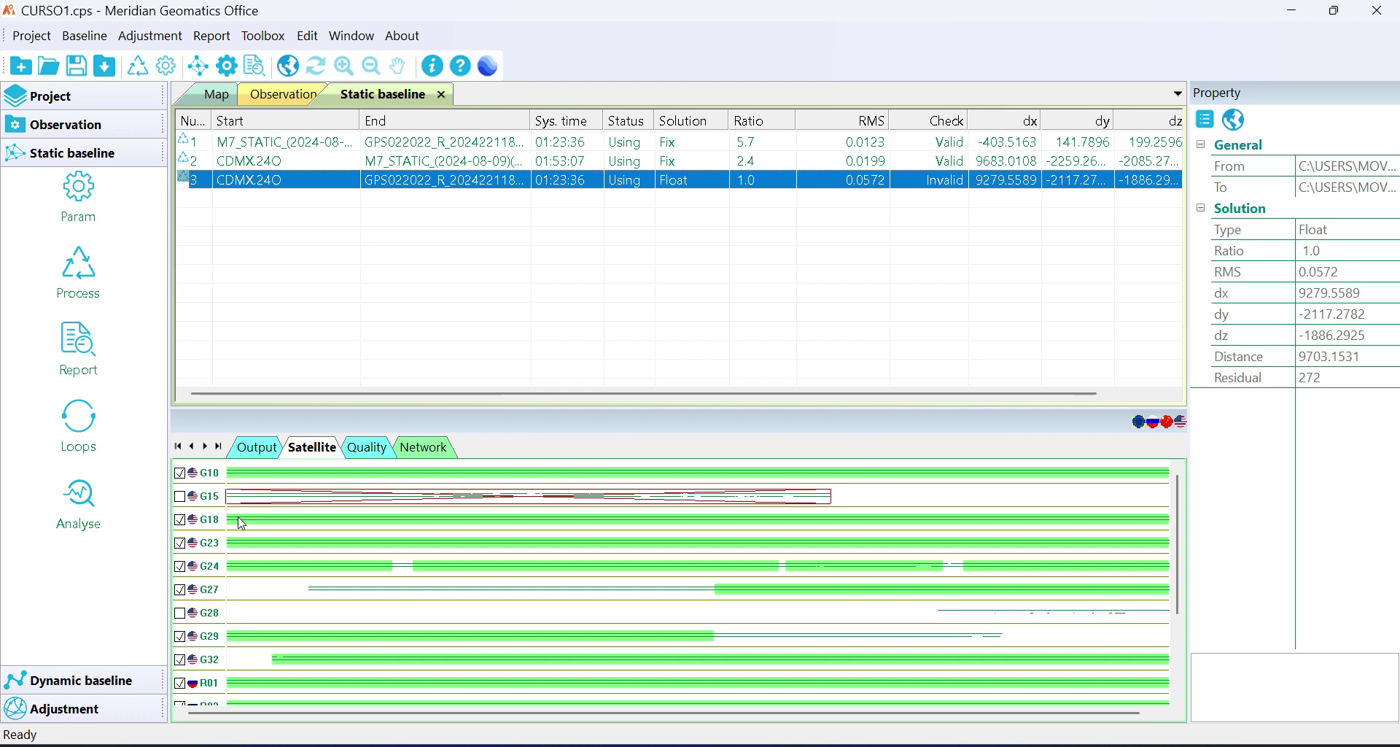
click(181, 499)
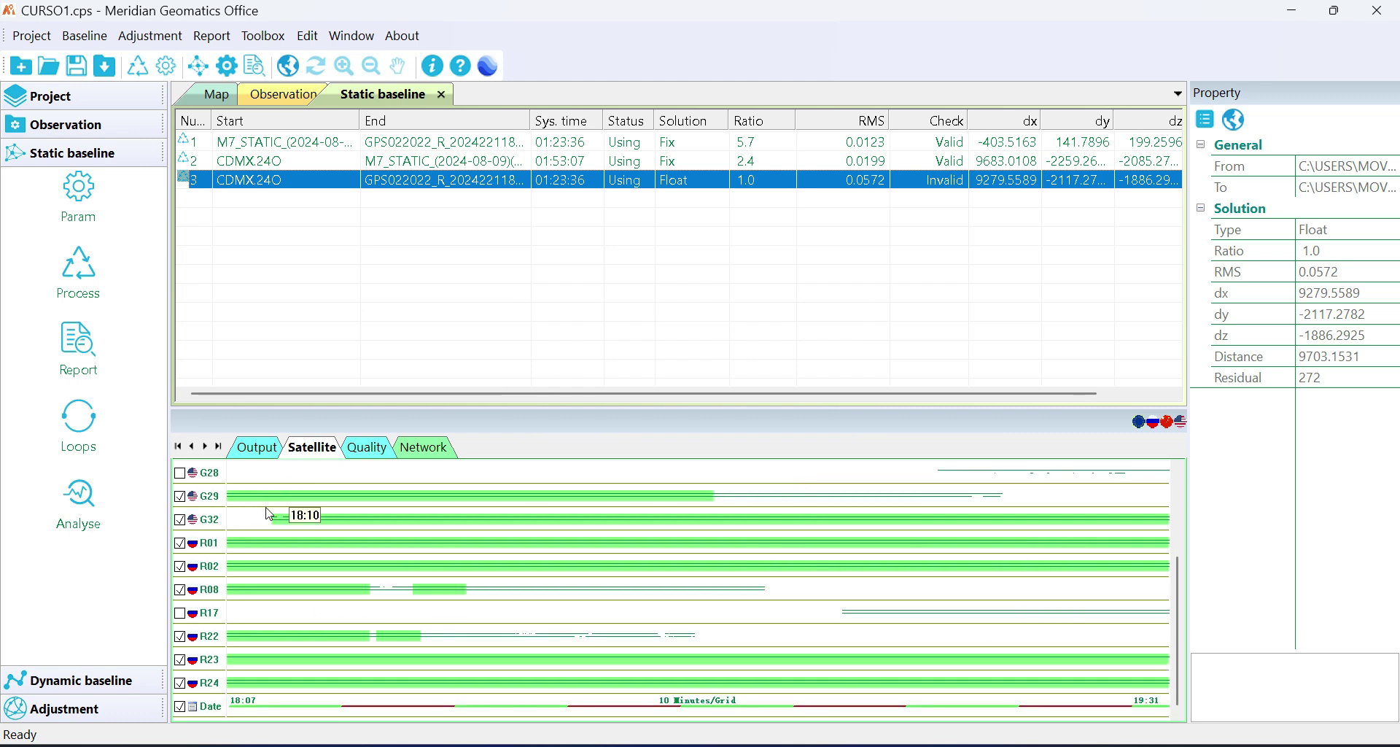
Step: Exclude GLONASS and GALILEO observations from the CDMX.24O to GPS022 baseline's processing setup and accept it
right_click(557, 190)
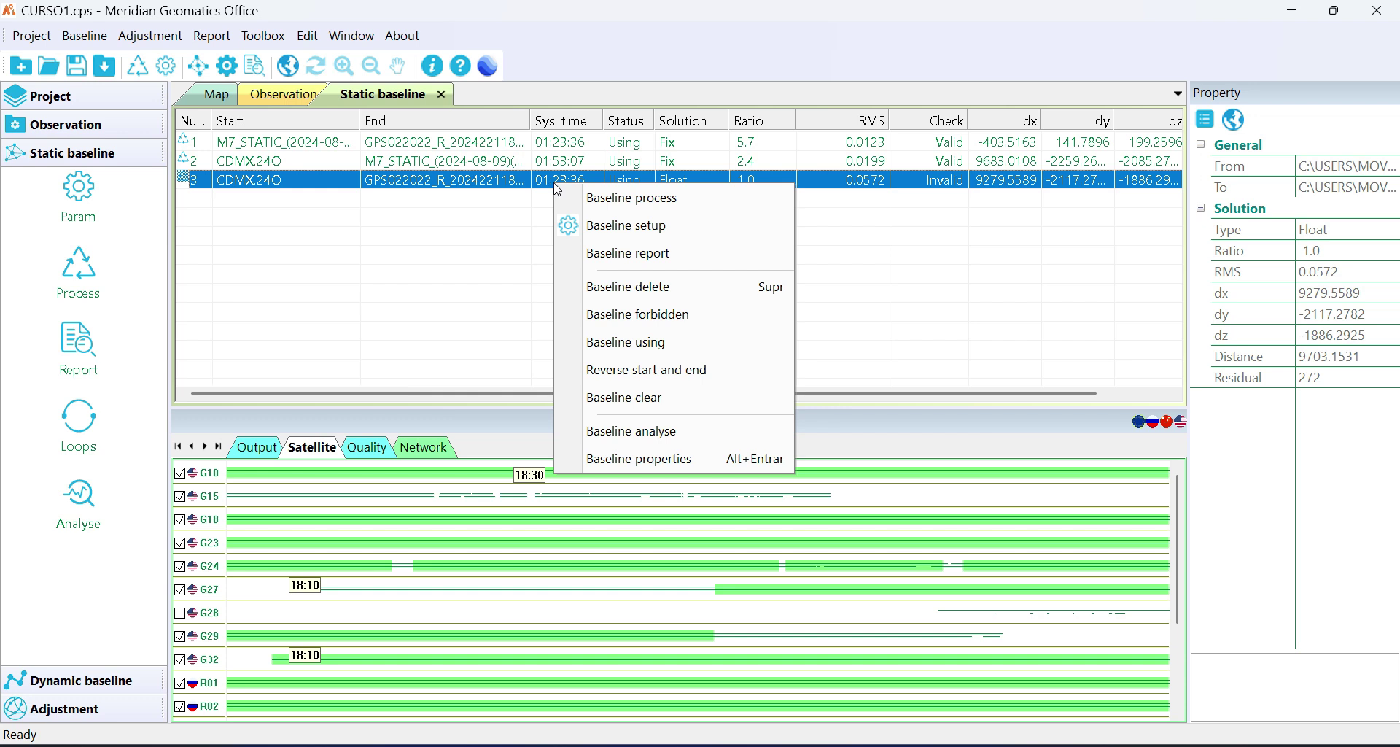
click(624, 226)
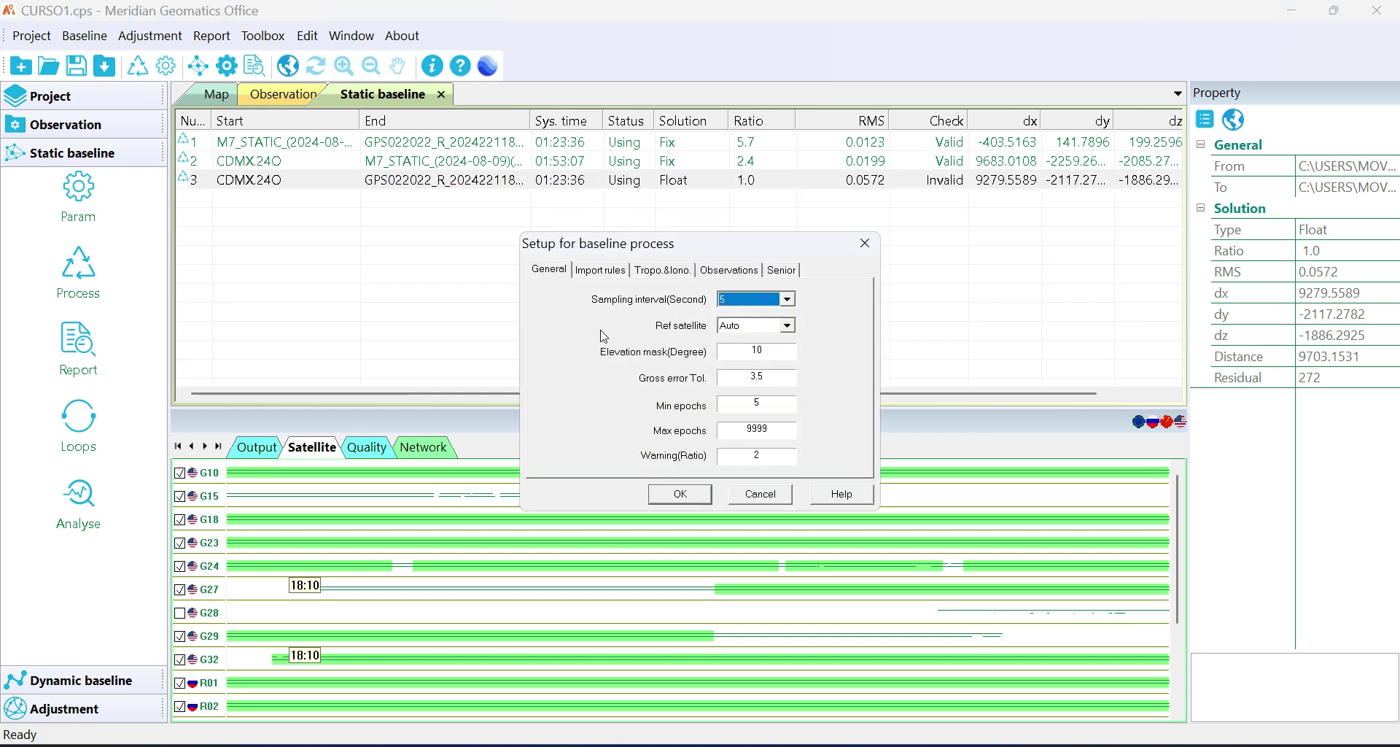
click(755, 269)
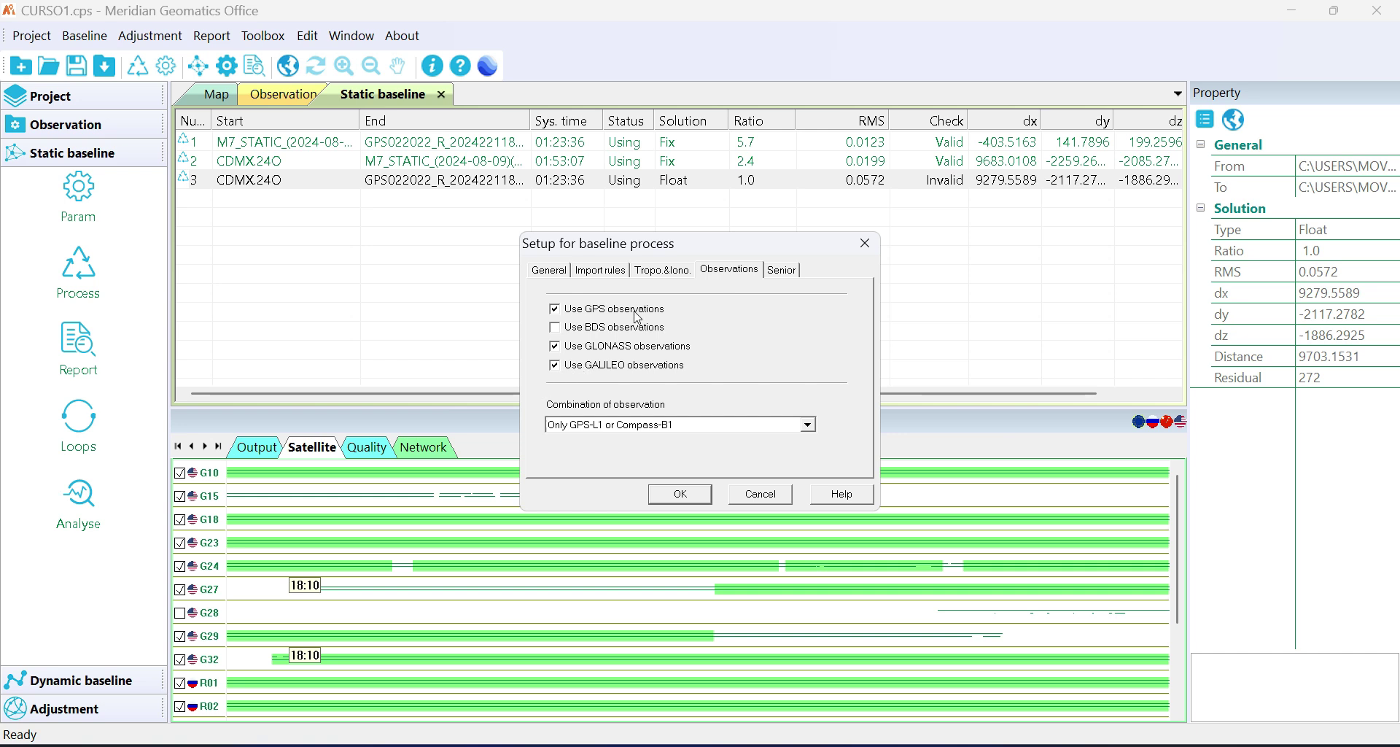
click(555, 364)
click(556, 347)
click(680, 495)
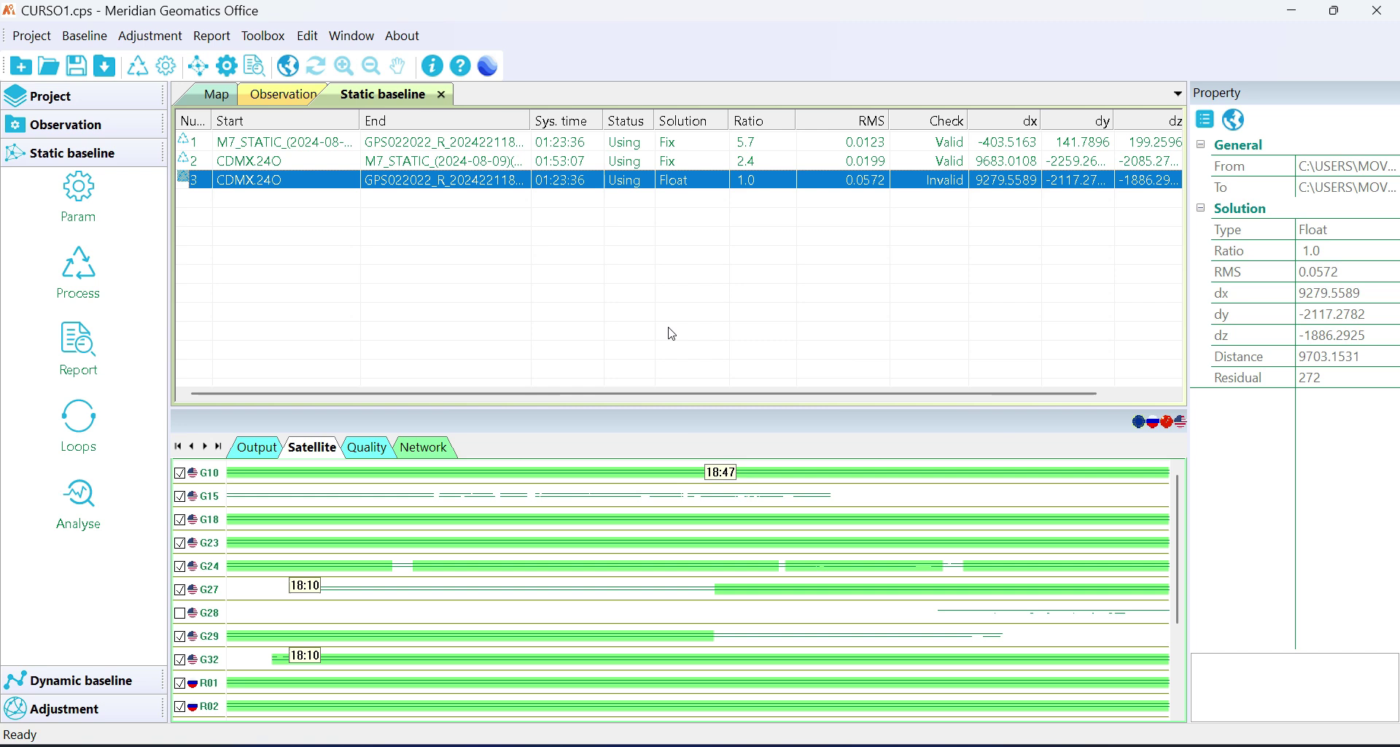
Step: Reprocess only the CDMX.24O to GPS022 baseline and close the finished progress window
right_click(632, 193)
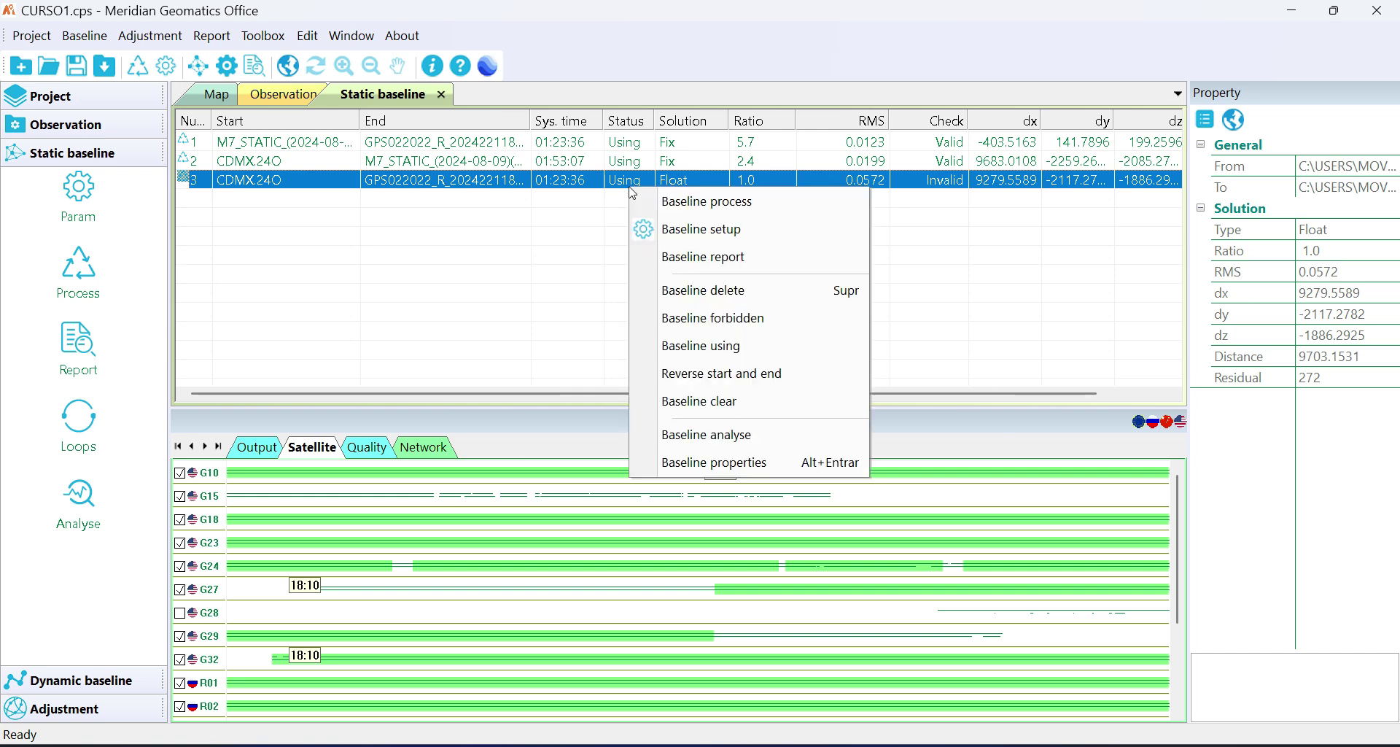
click(685, 203)
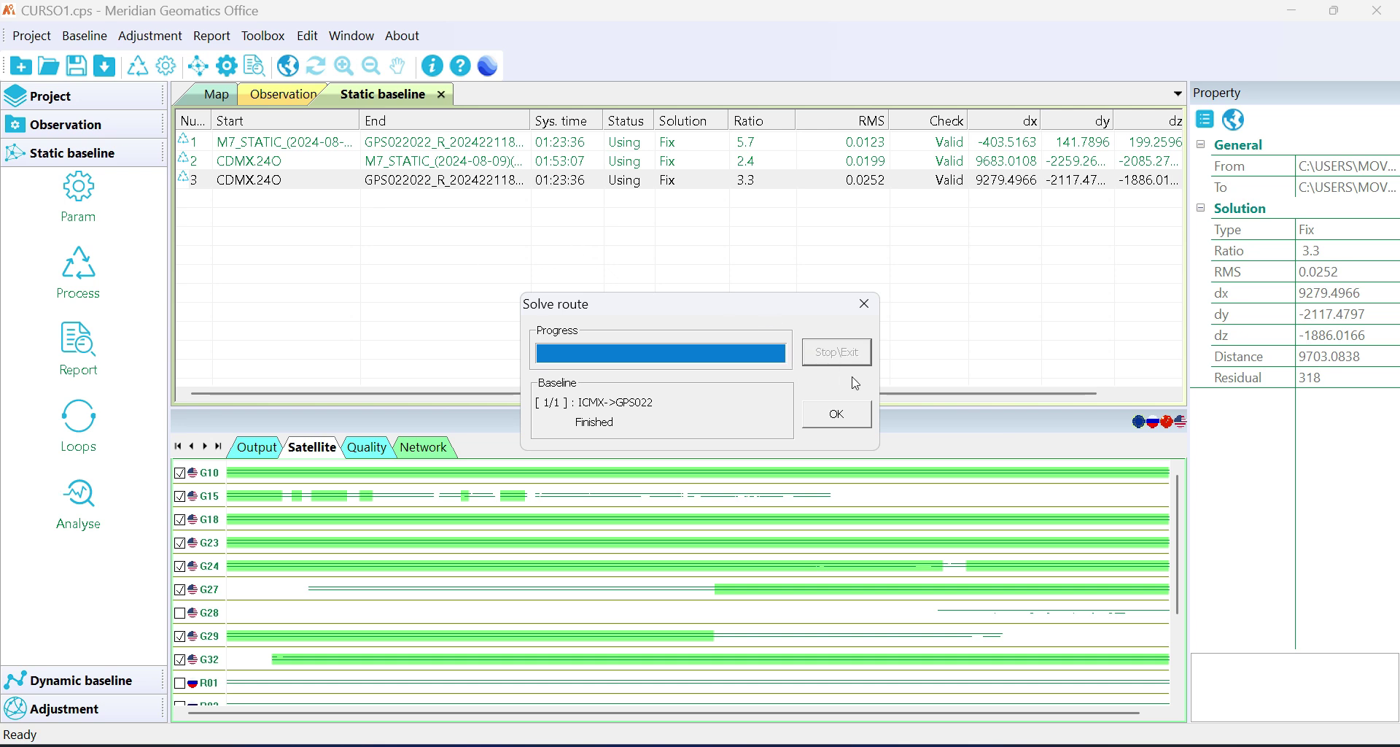
click(827, 420)
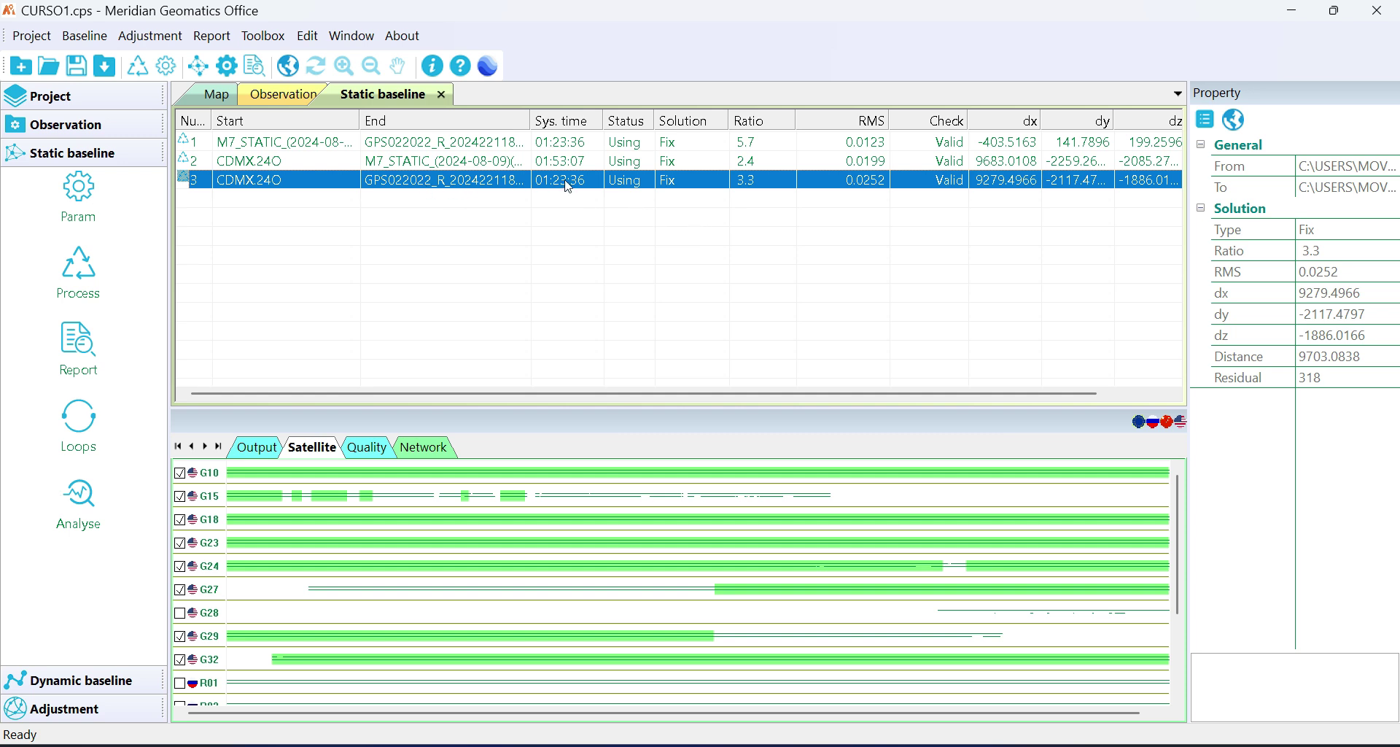
Step: Generate the CDMX.24O to GPS022 baseline report and review its project property and coordinate system sections
right_click(622, 188)
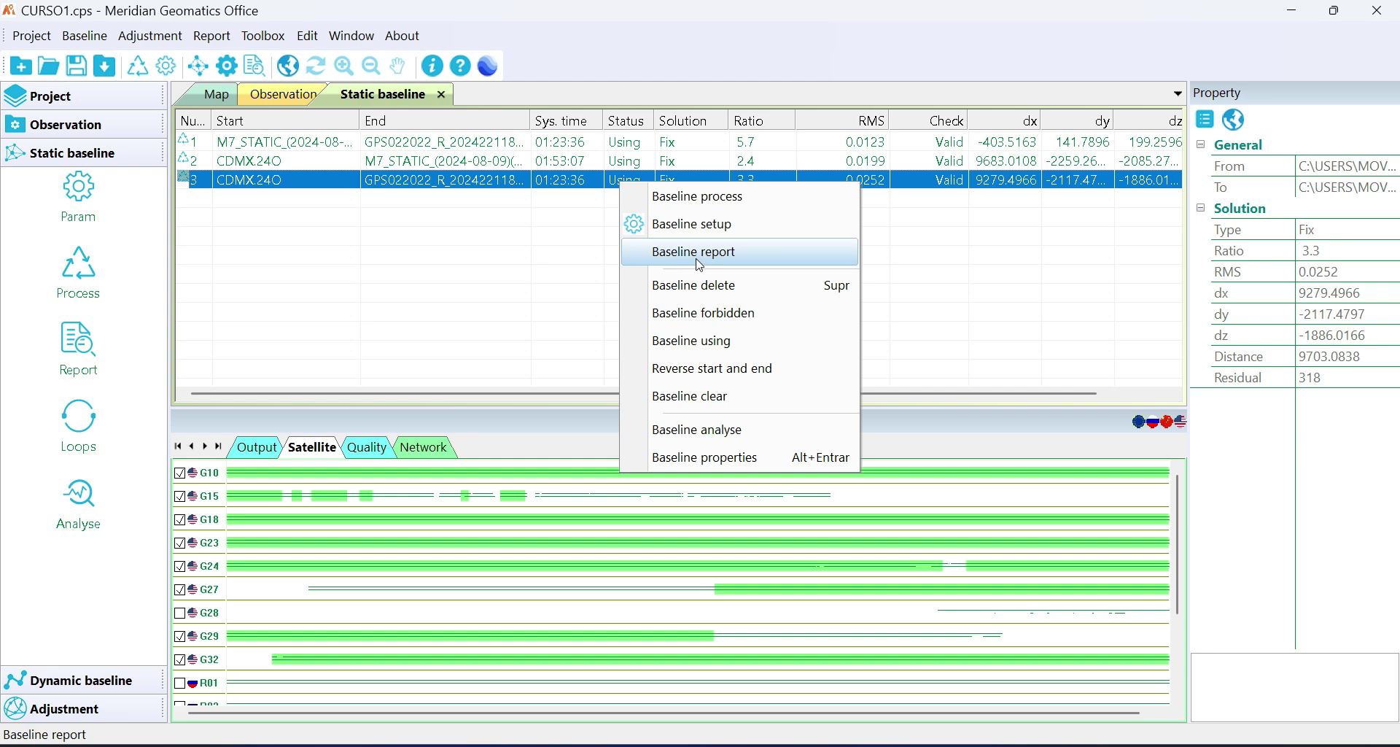
click(727, 253)
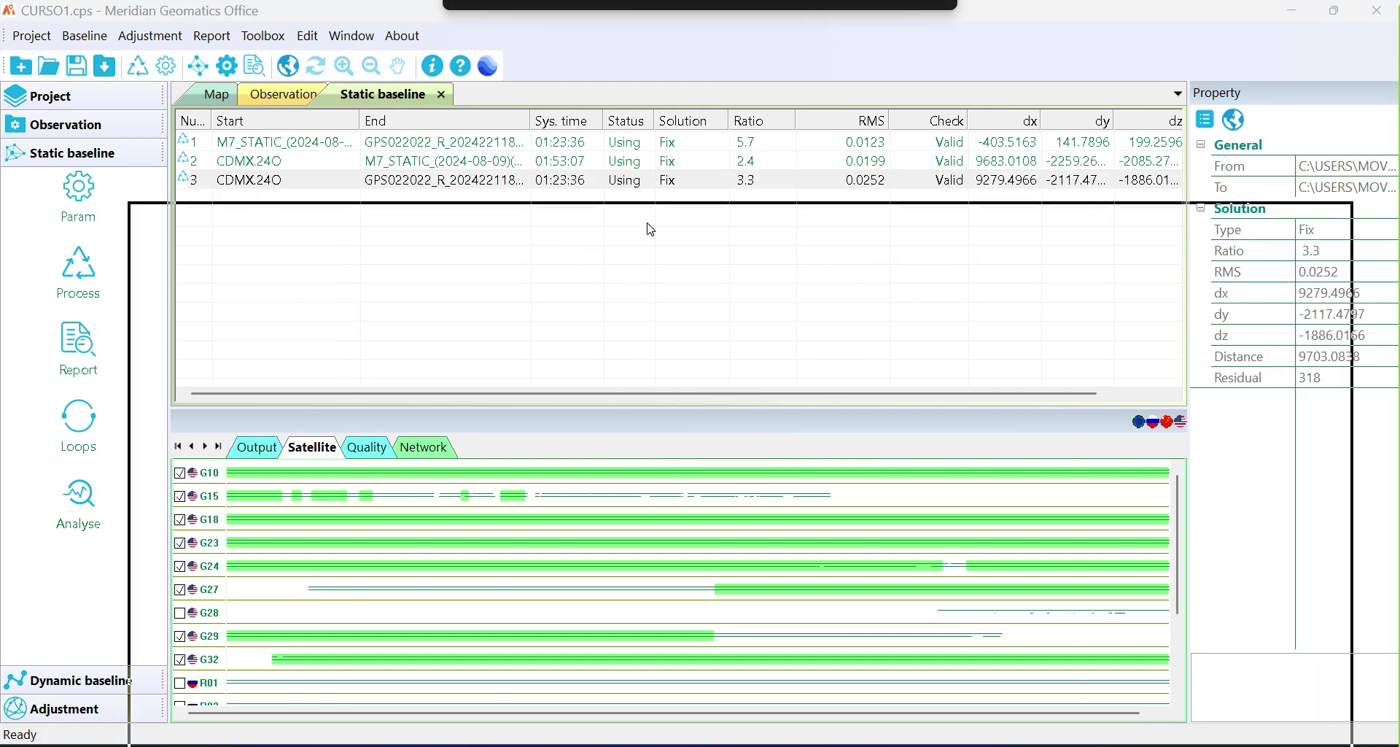
scroll(609, 419, down, 3)
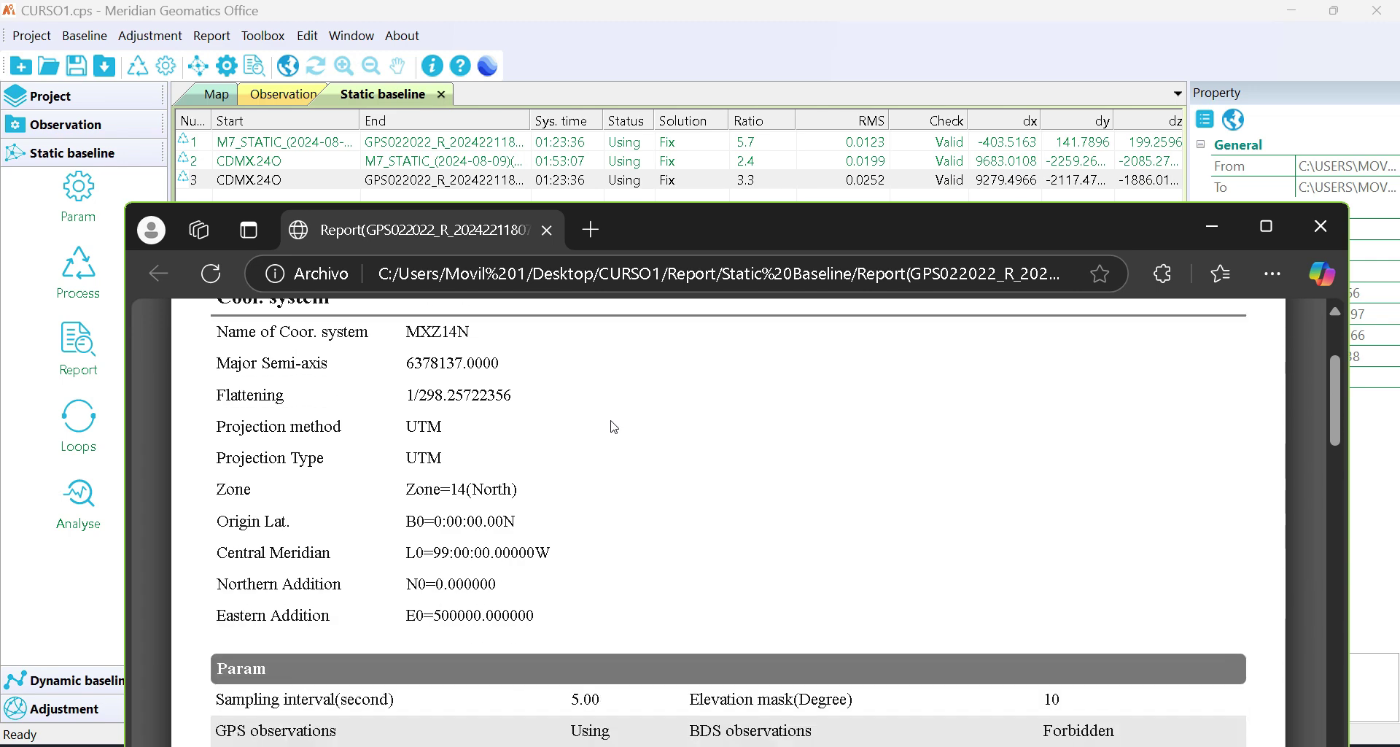
scroll(617, 505, down, 2)
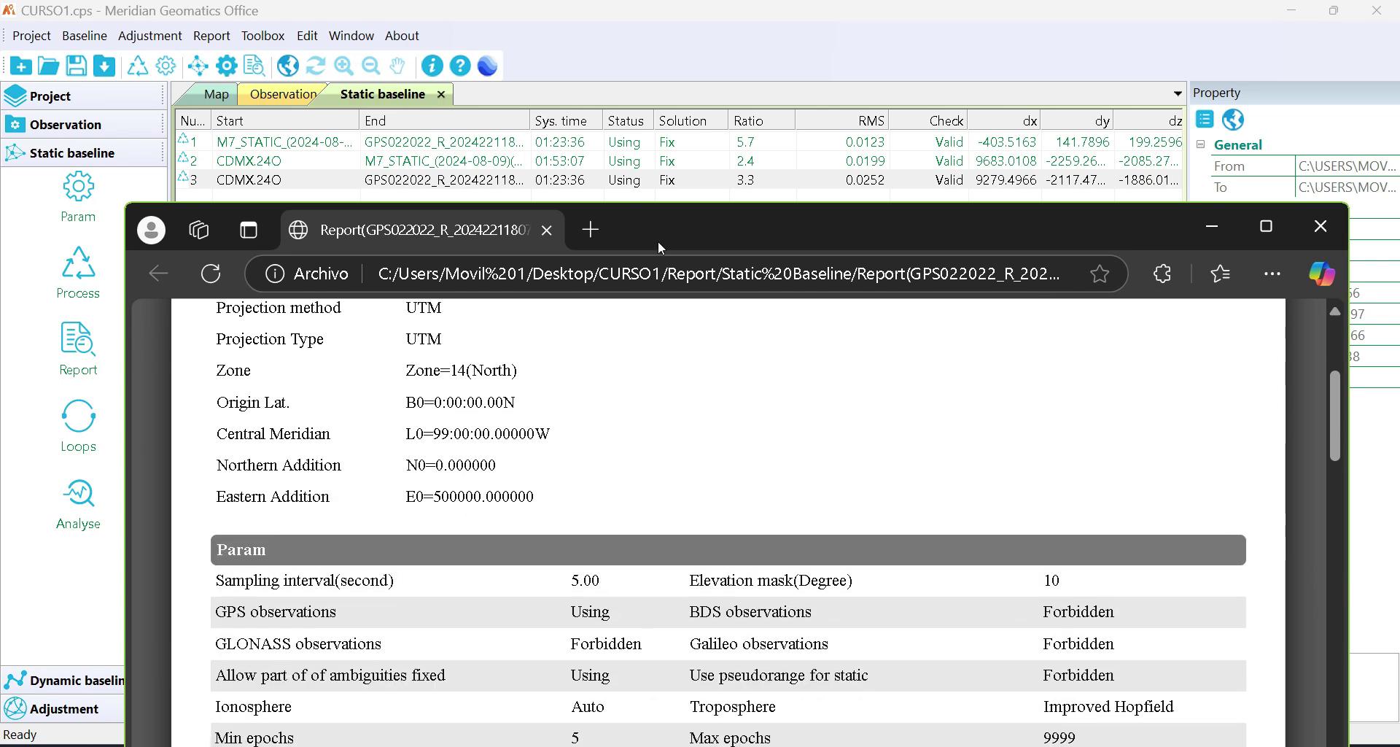
drag(663, 226, 631, 71)
scroll(516, 219, up, 5)
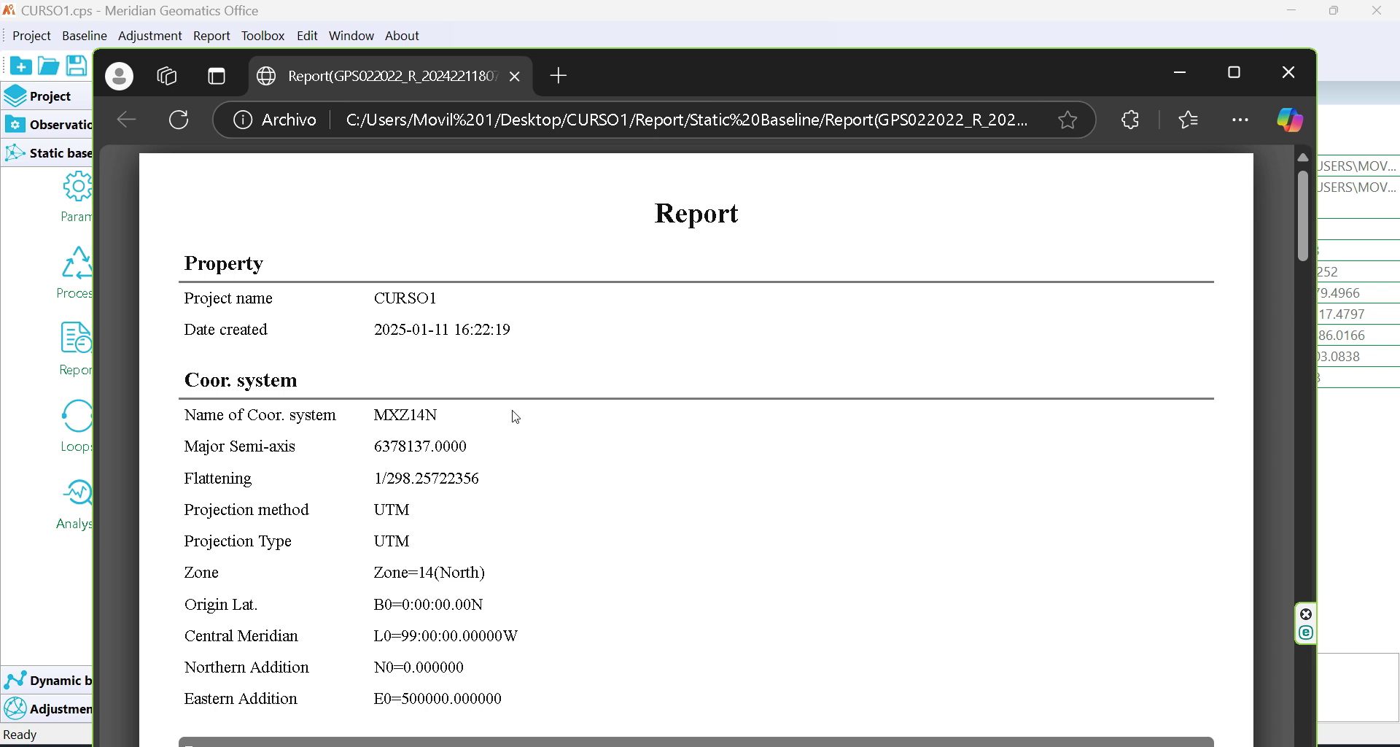
scroll(503, 408, down, 3)
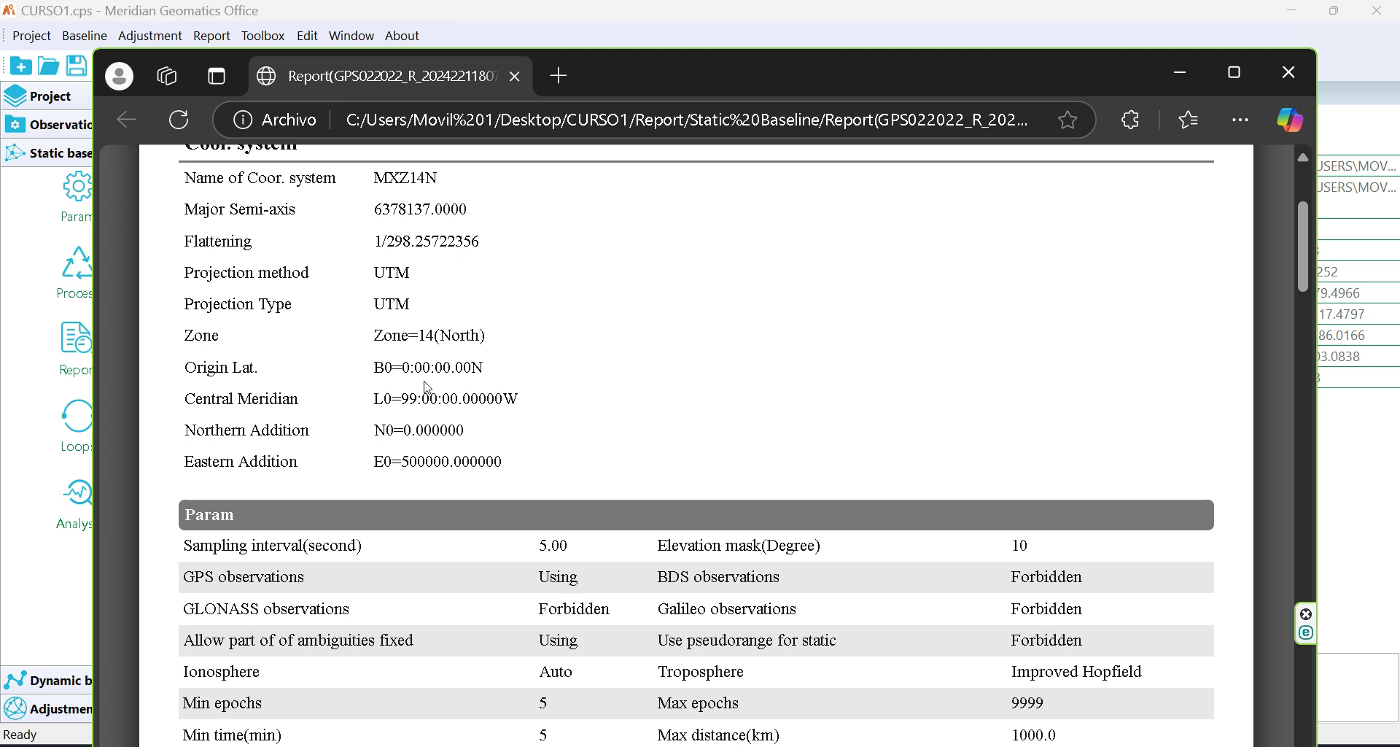
Step: Check in the report's Param section which GPS, BDS, GLONASS and Galileo observations were used or forbidden
scroll(481, 350, down, 3)
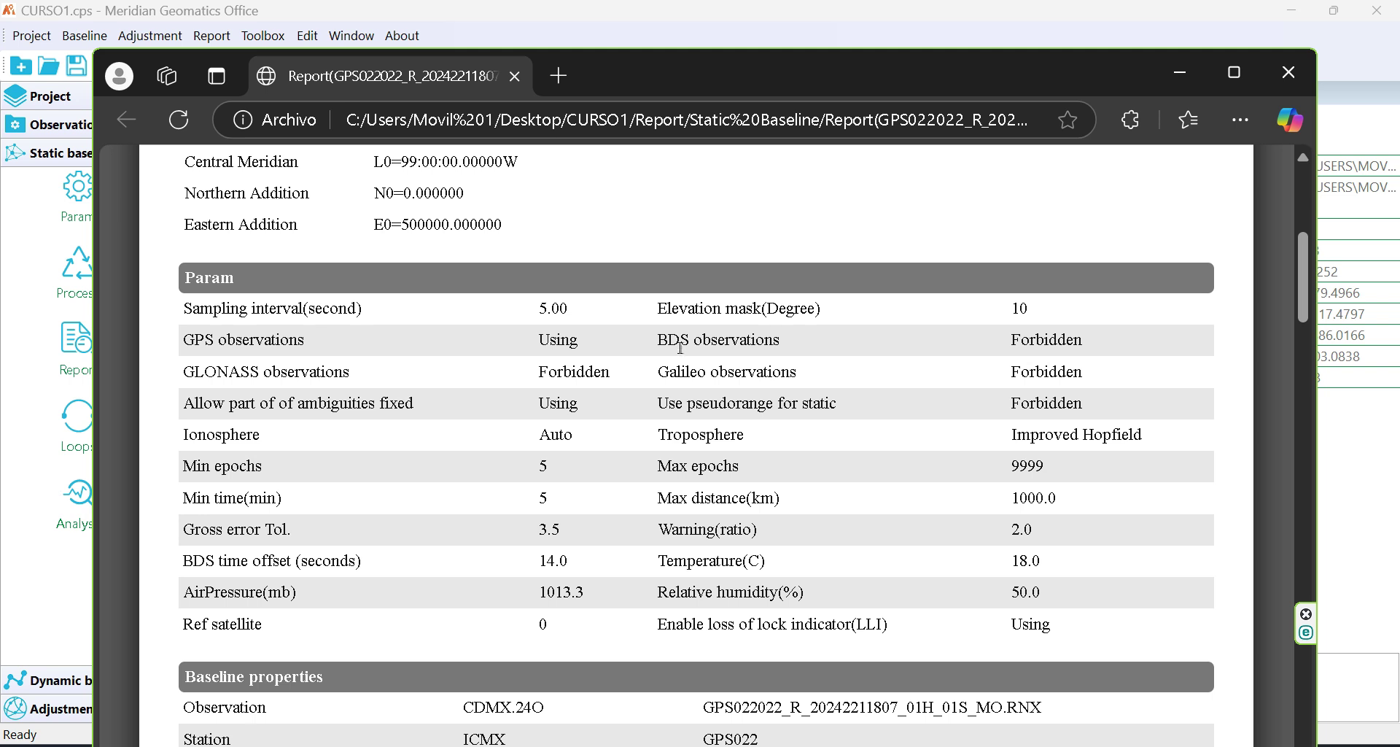
drag(665, 343, 740, 343)
click(669, 379)
drag(216, 371, 295, 372)
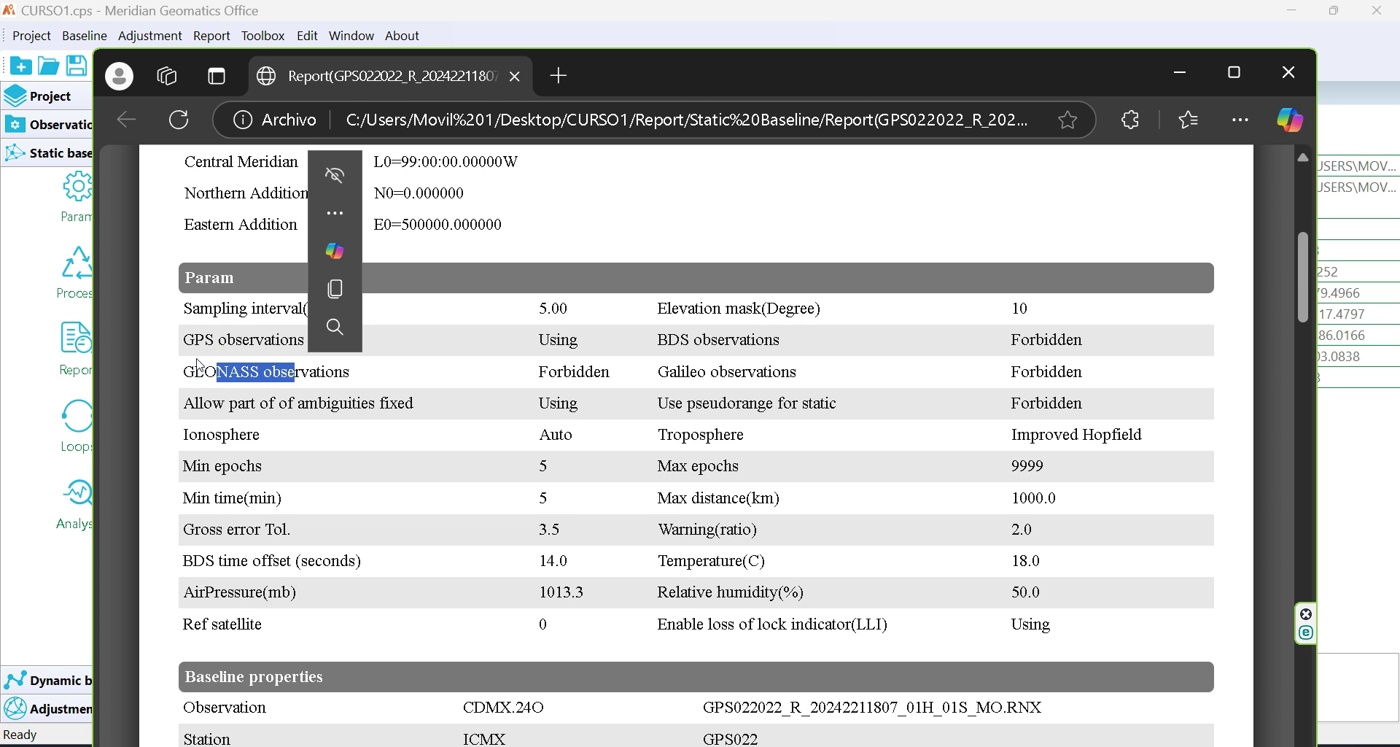
click(223, 353)
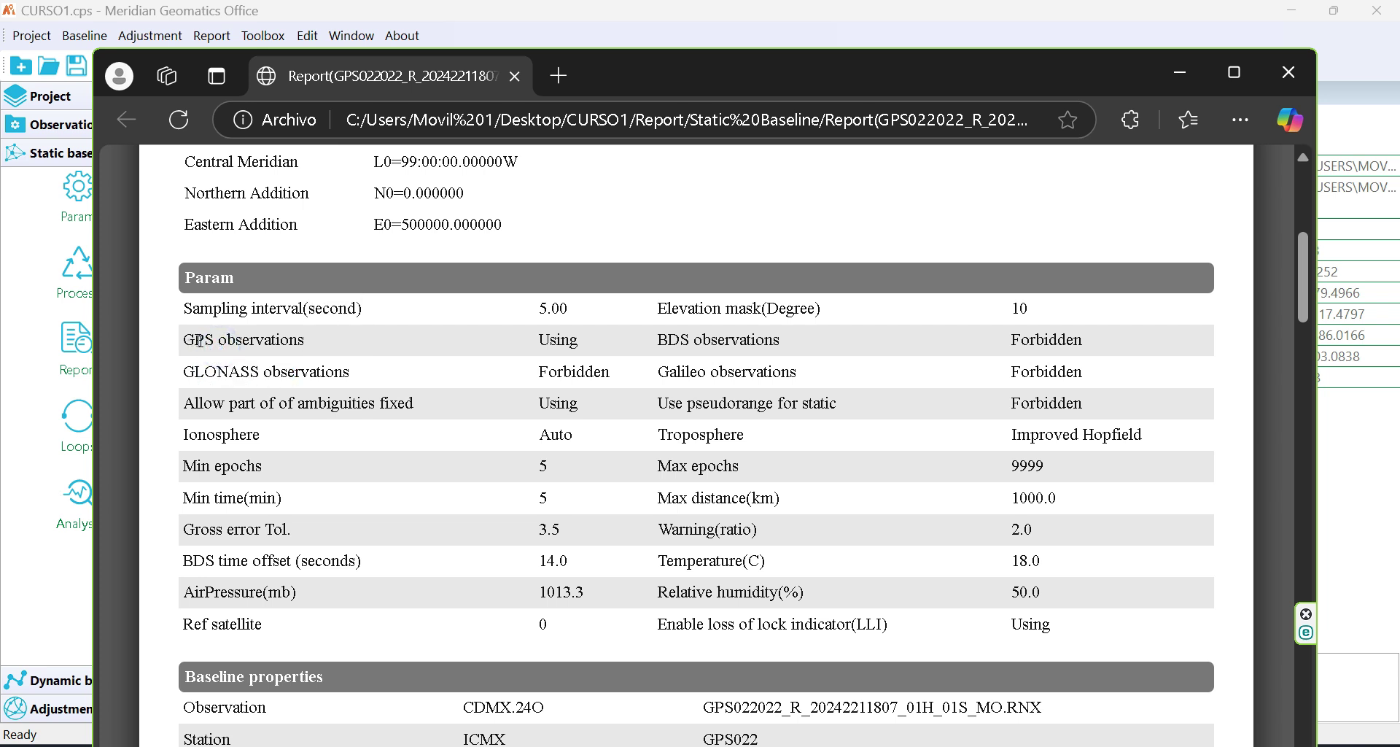
click(199, 341)
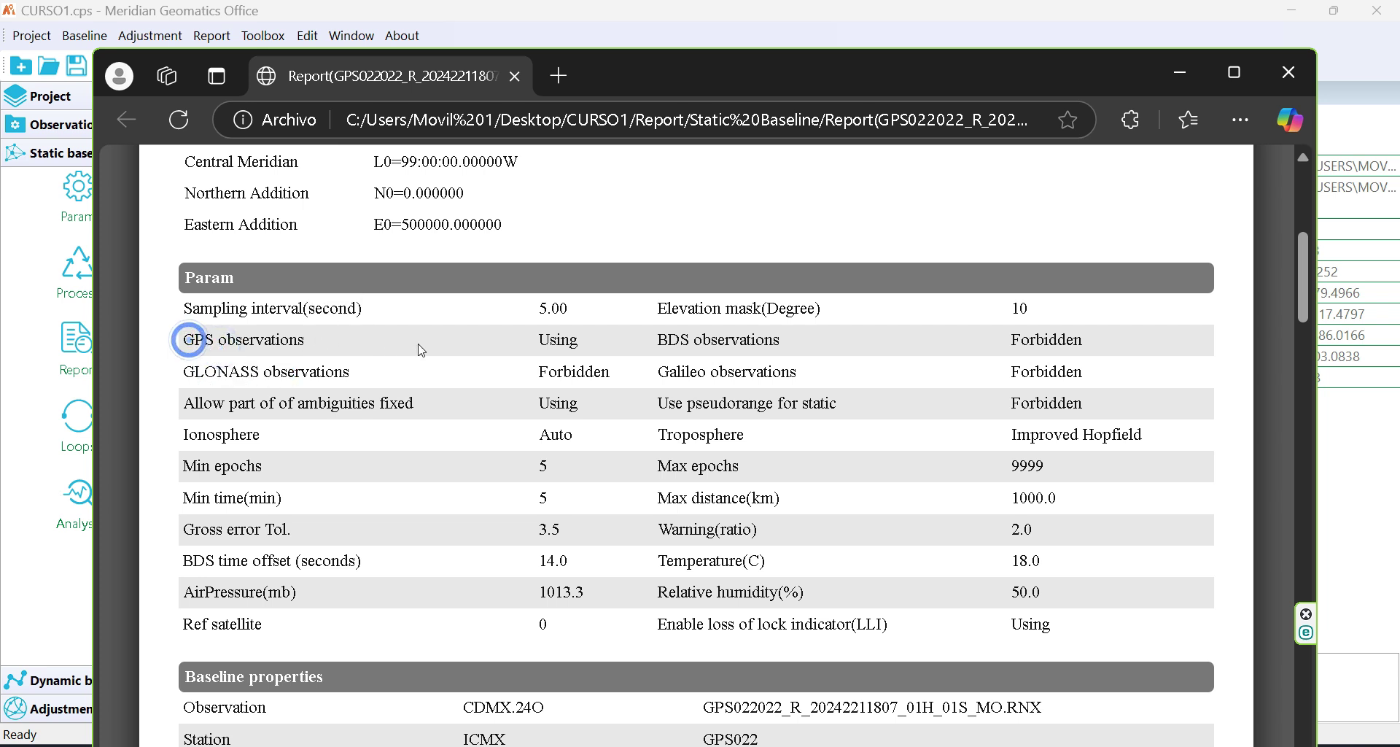
double_click(525, 341)
click(511, 407)
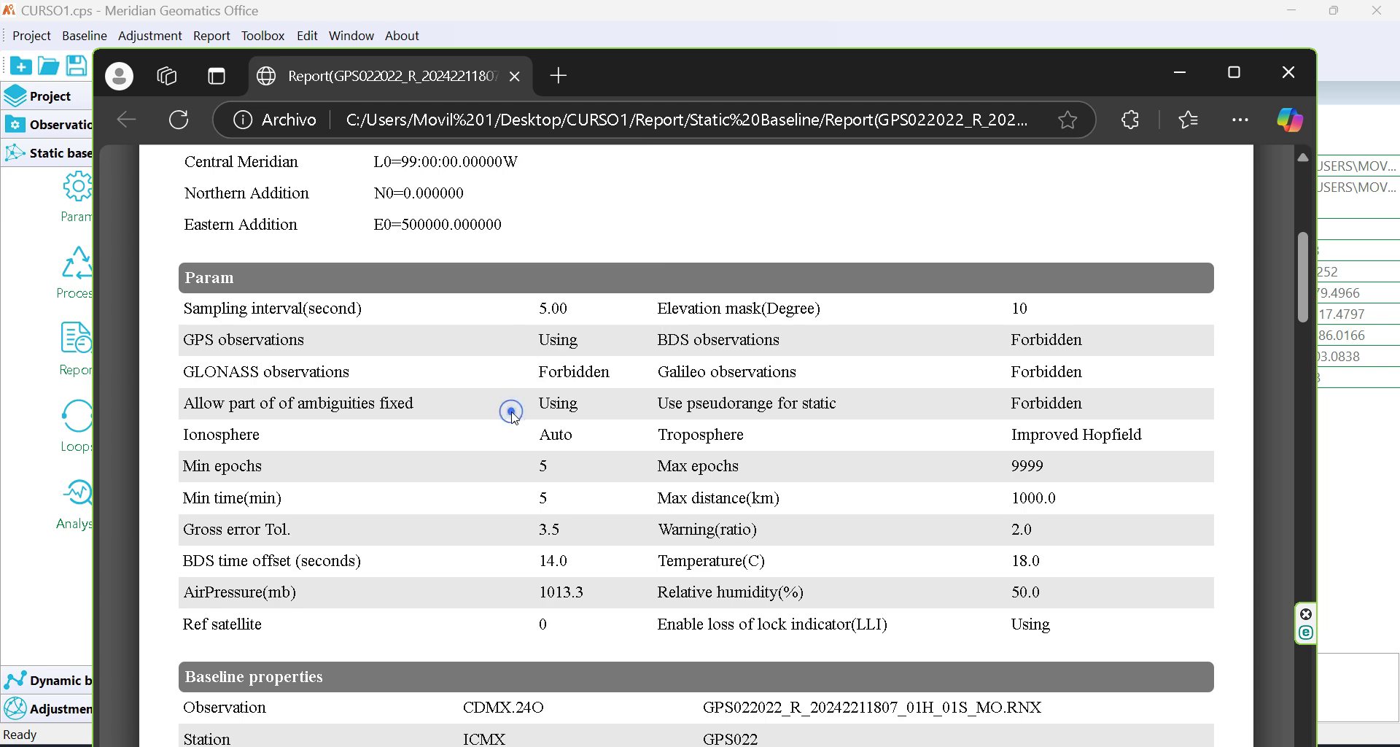
Step: Review the report's baseline properties and solving result, checking the RMS, PDOP, HDOP and VDOP values
scroll(516, 449, down, 5)
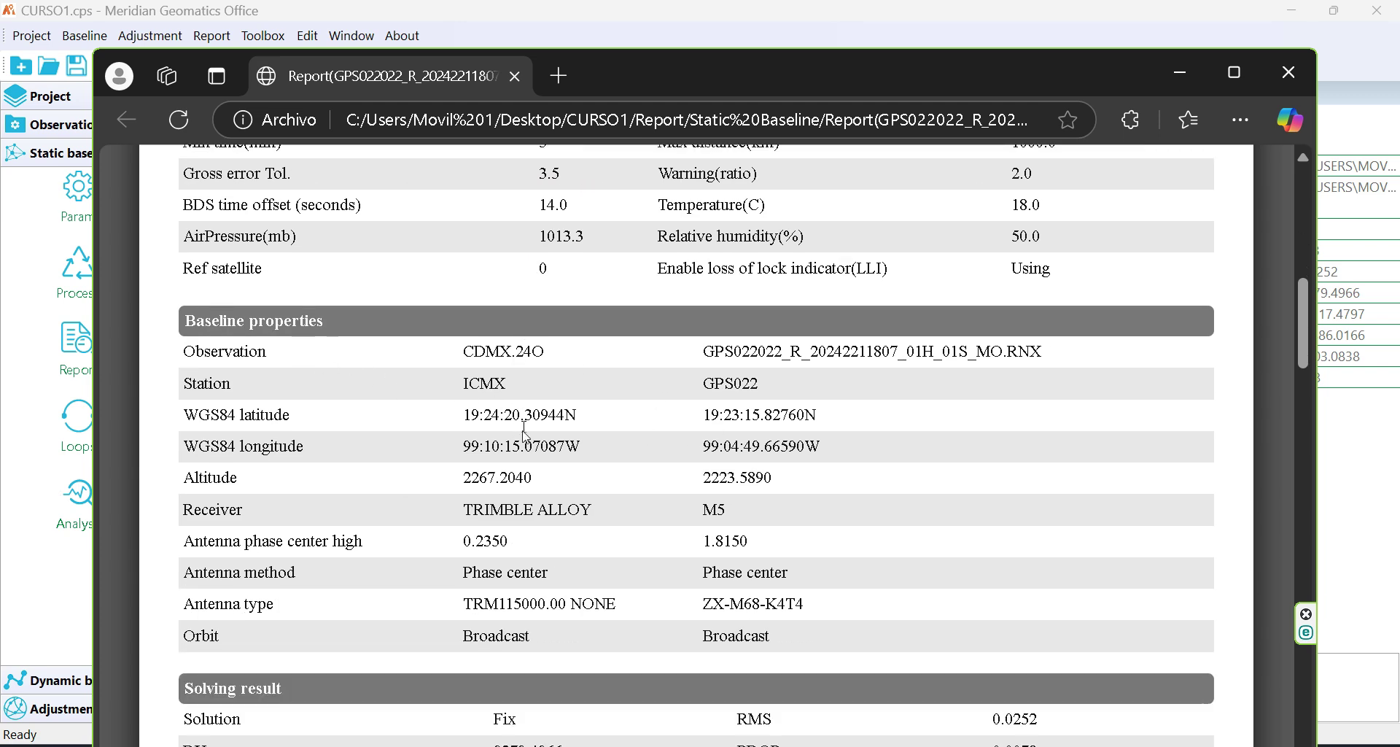
scroll(778, 430, down, 2)
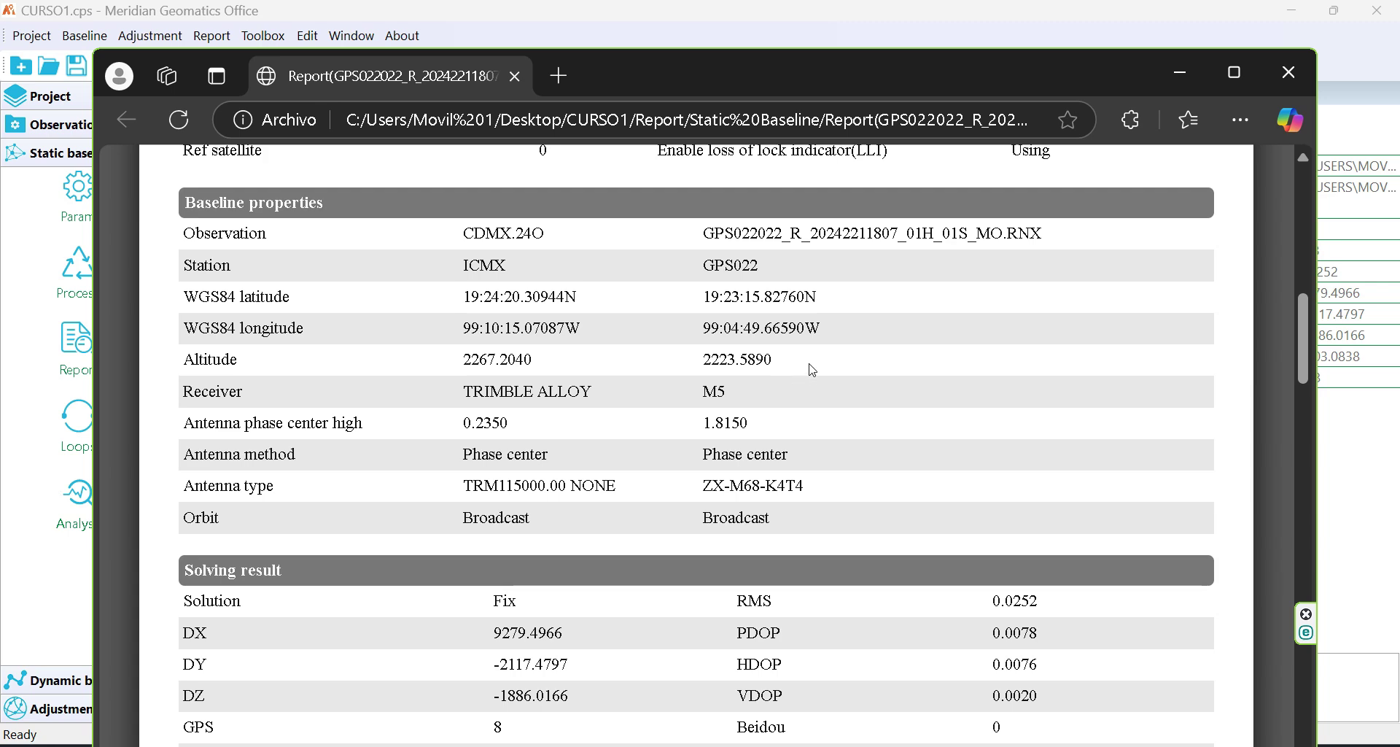
scroll(784, 335, down, 3)
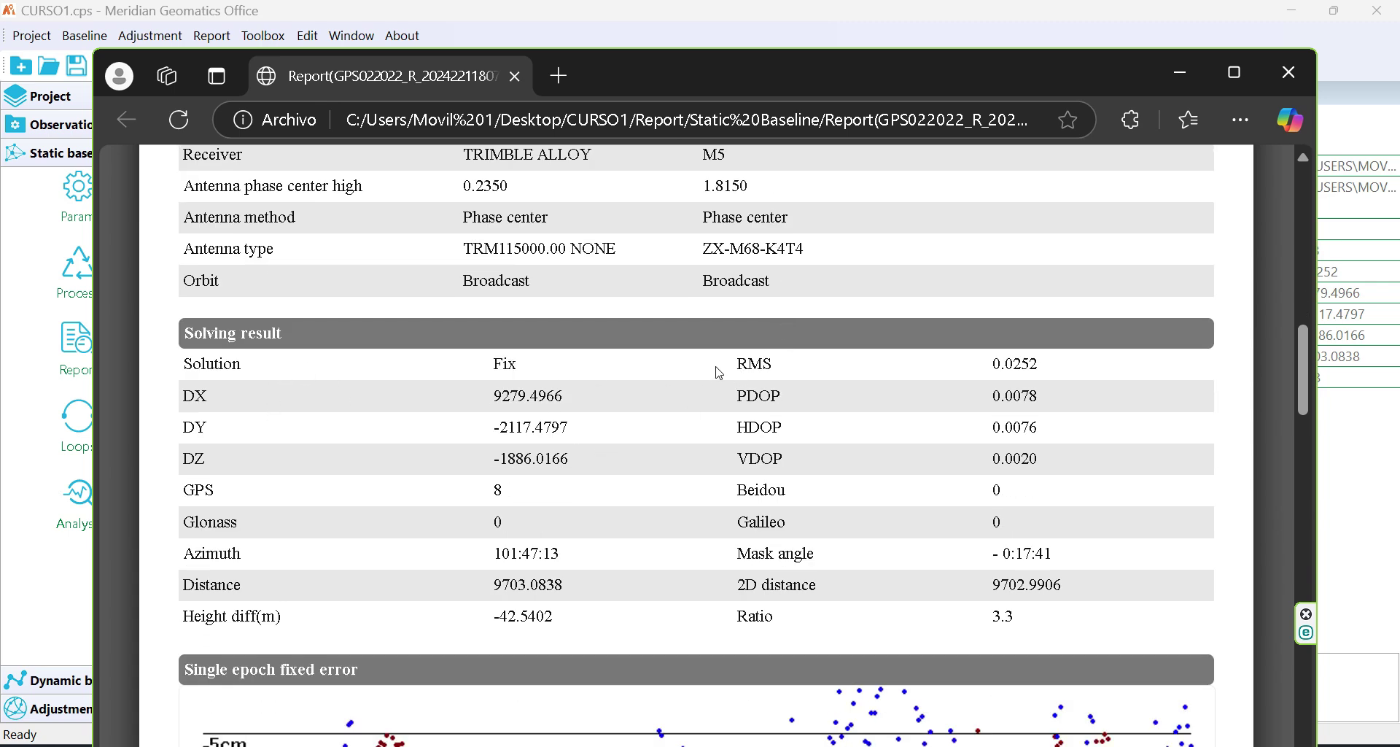
drag(1014, 364, 1039, 364)
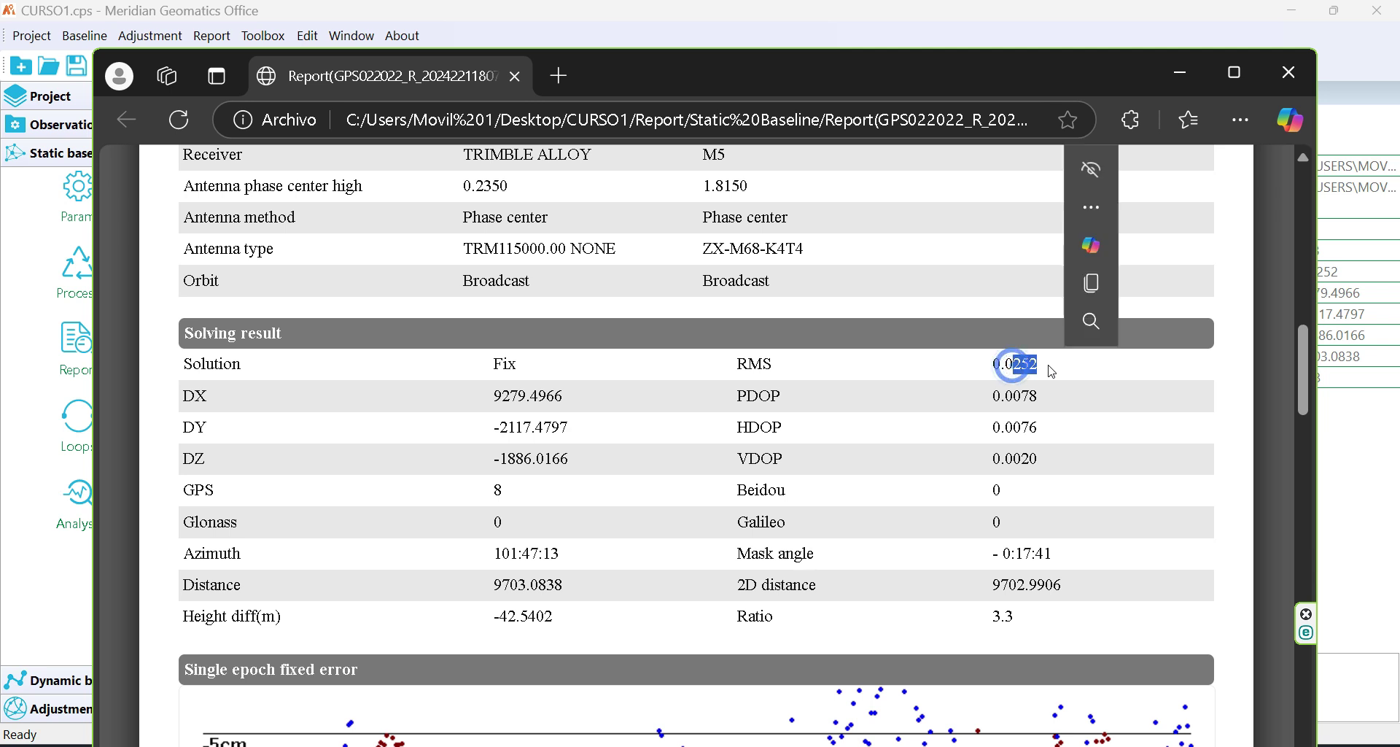
click(763, 400)
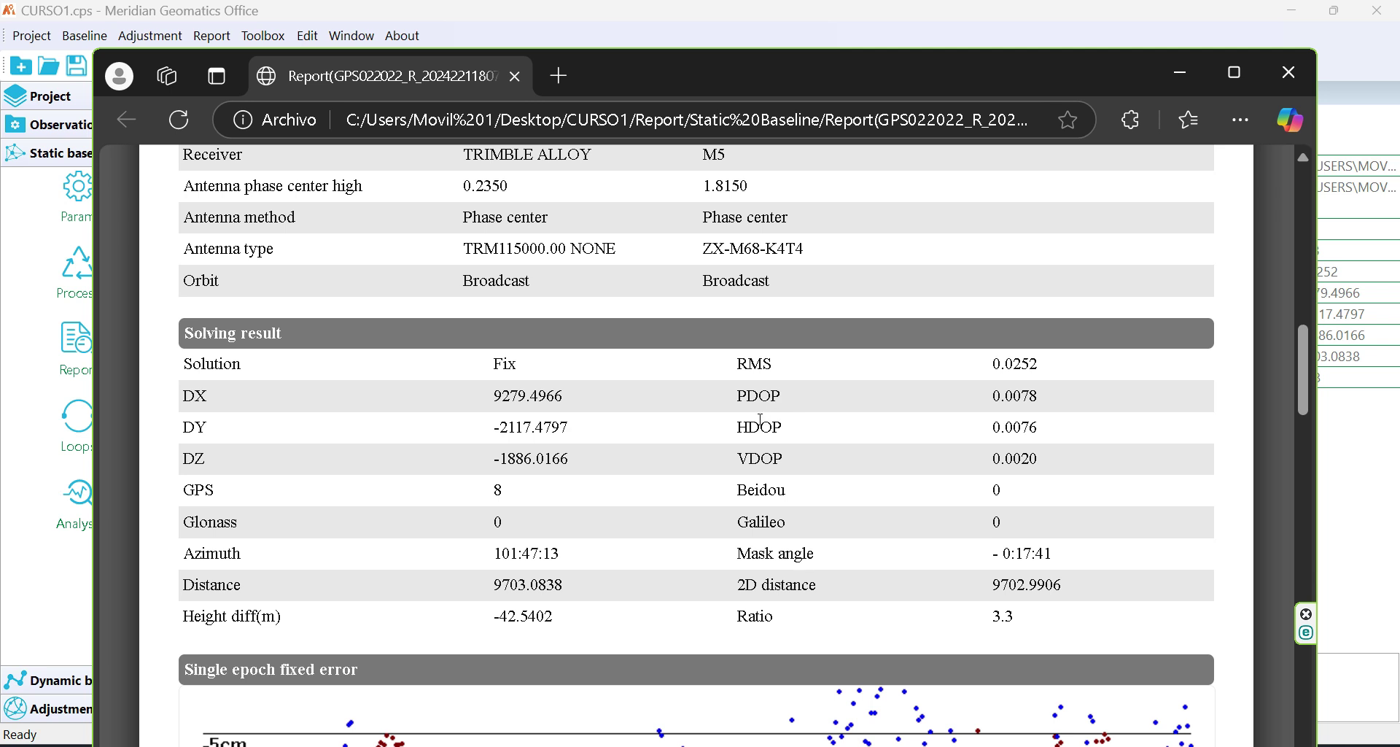
drag(736, 435, 749, 467)
click(737, 469)
click(1029, 402)
drag(1022, 398, 1047, 436)
drag(1020, 468, 1050, 460)
Step: Examine the report's single epoch fixed error, satellite and residual quality charts and the observations table
scroll(738, 450, down, 5)
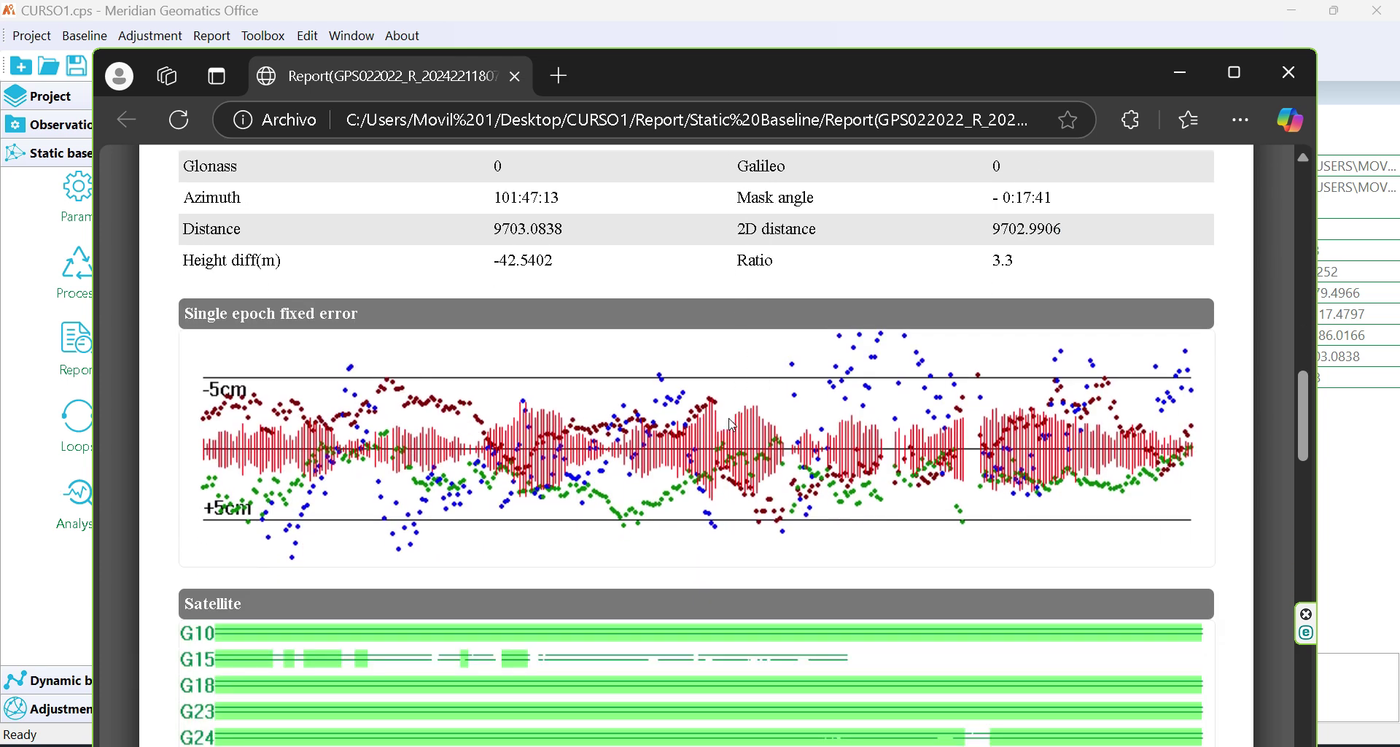
scroll(725, 401, down, 3)
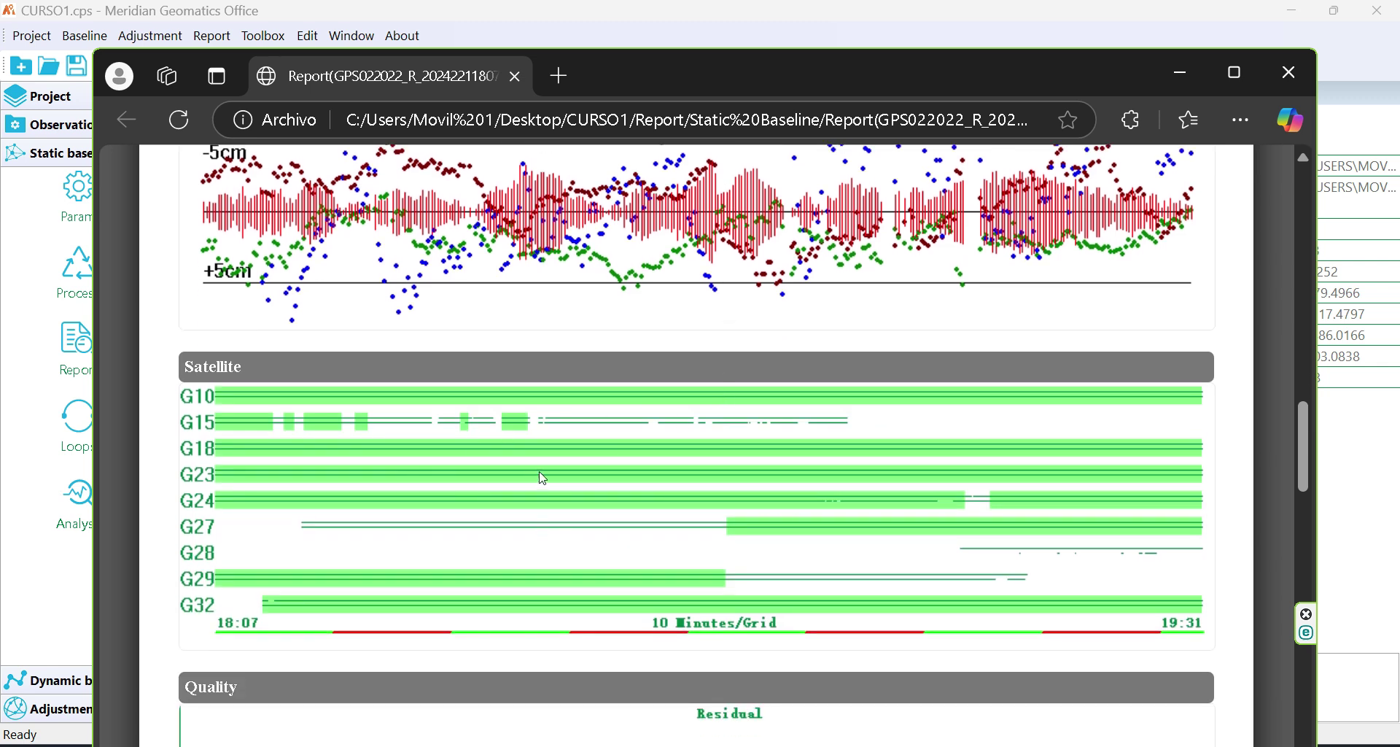
scroll(758, 488, down, 6)
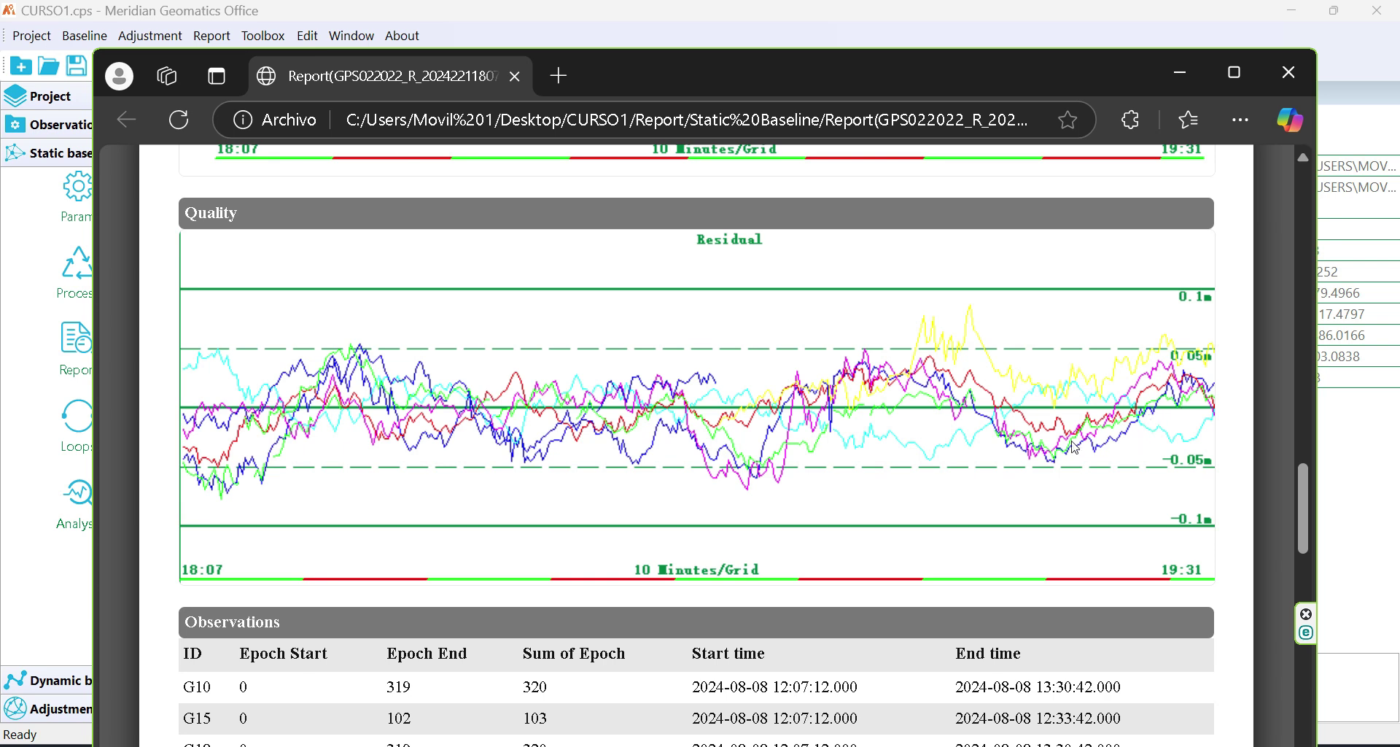
scroll(942, 487, down, 1)
scroll(942, 487, down, 8)
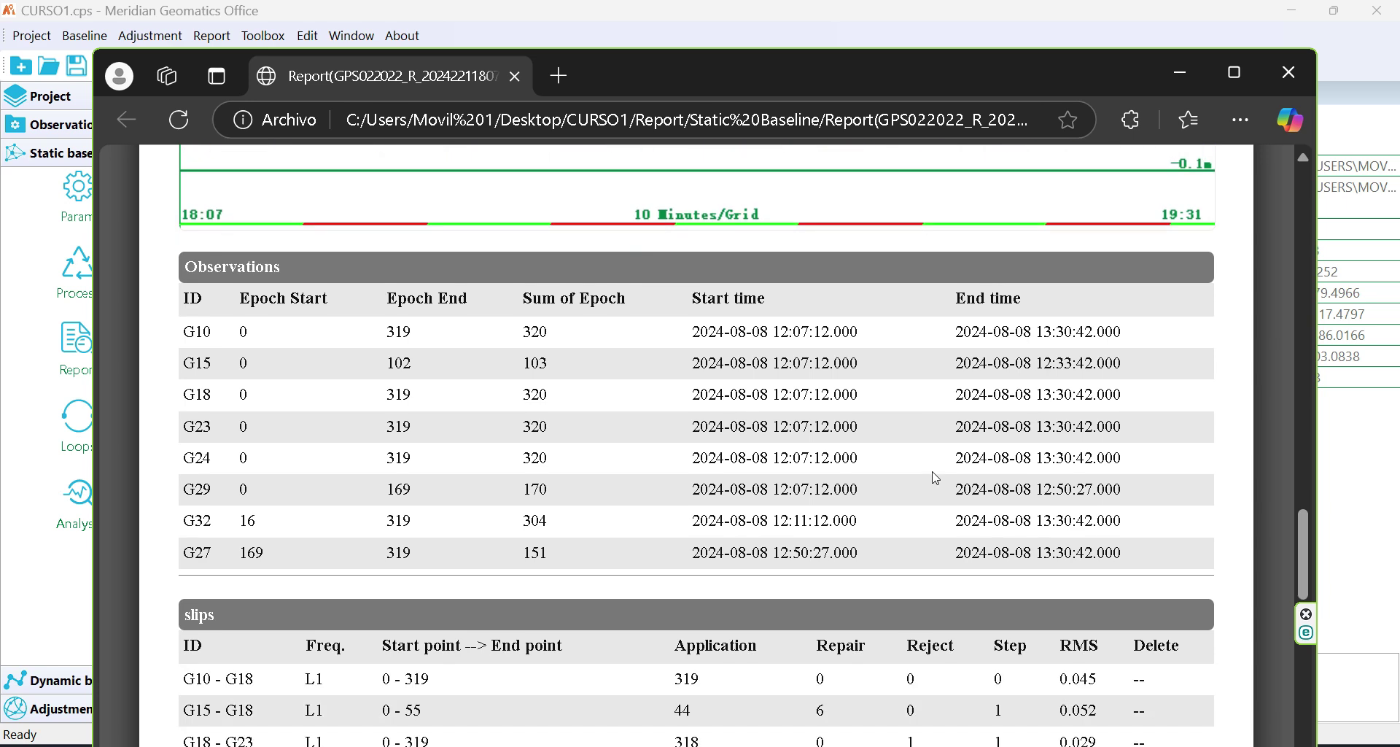
Step: Read through the report's slips, float, ambiguity and fix solution sections, and close the report
scroll(921, 477, down, 5)
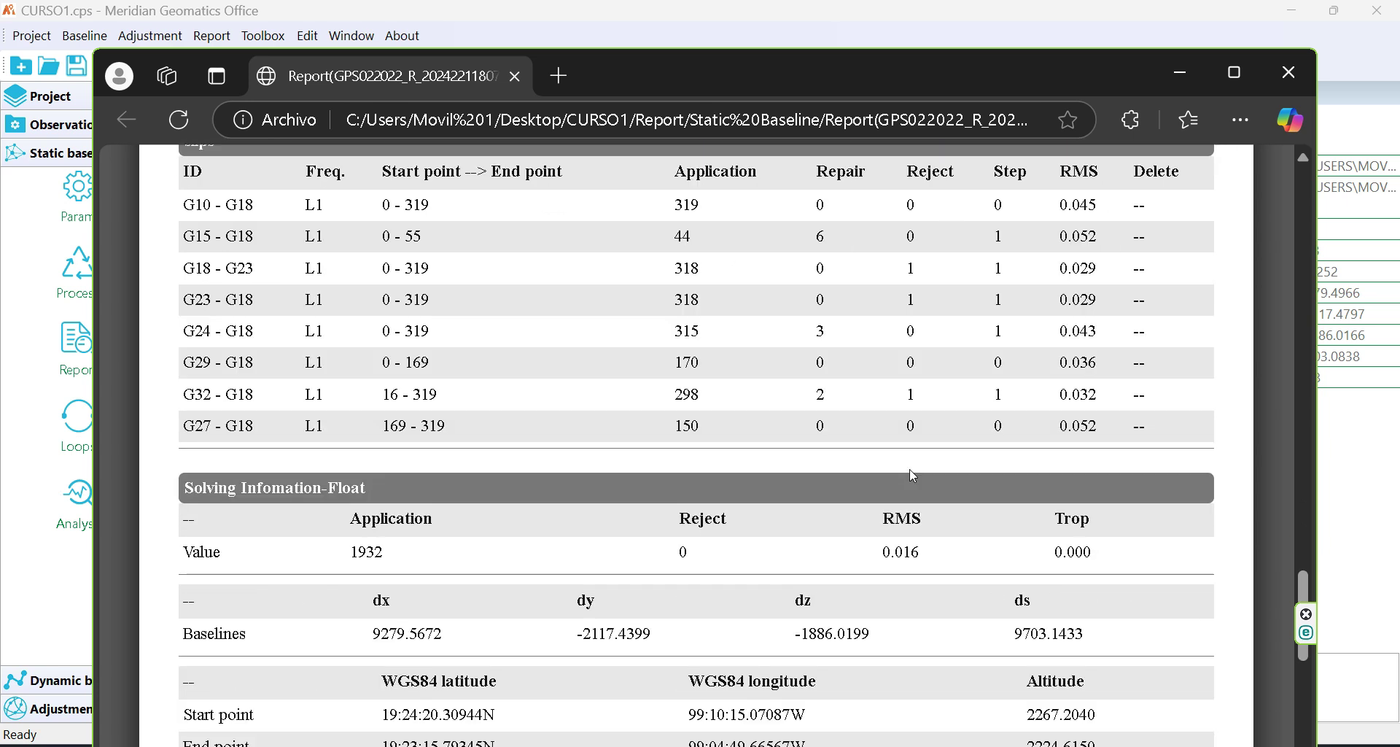
scroll(790, 484, down, 3)
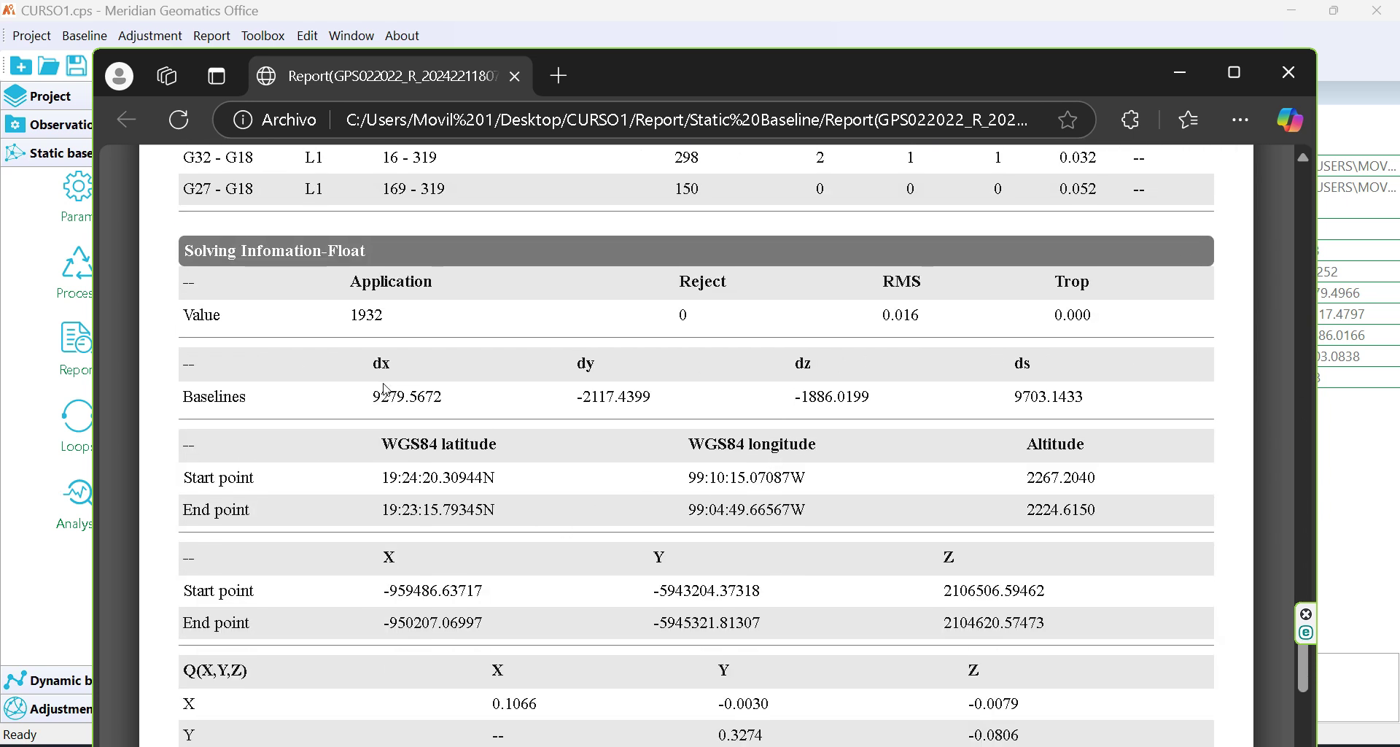
scroll(580, 442, down, 1)
scroll(580, 442, down, 3)
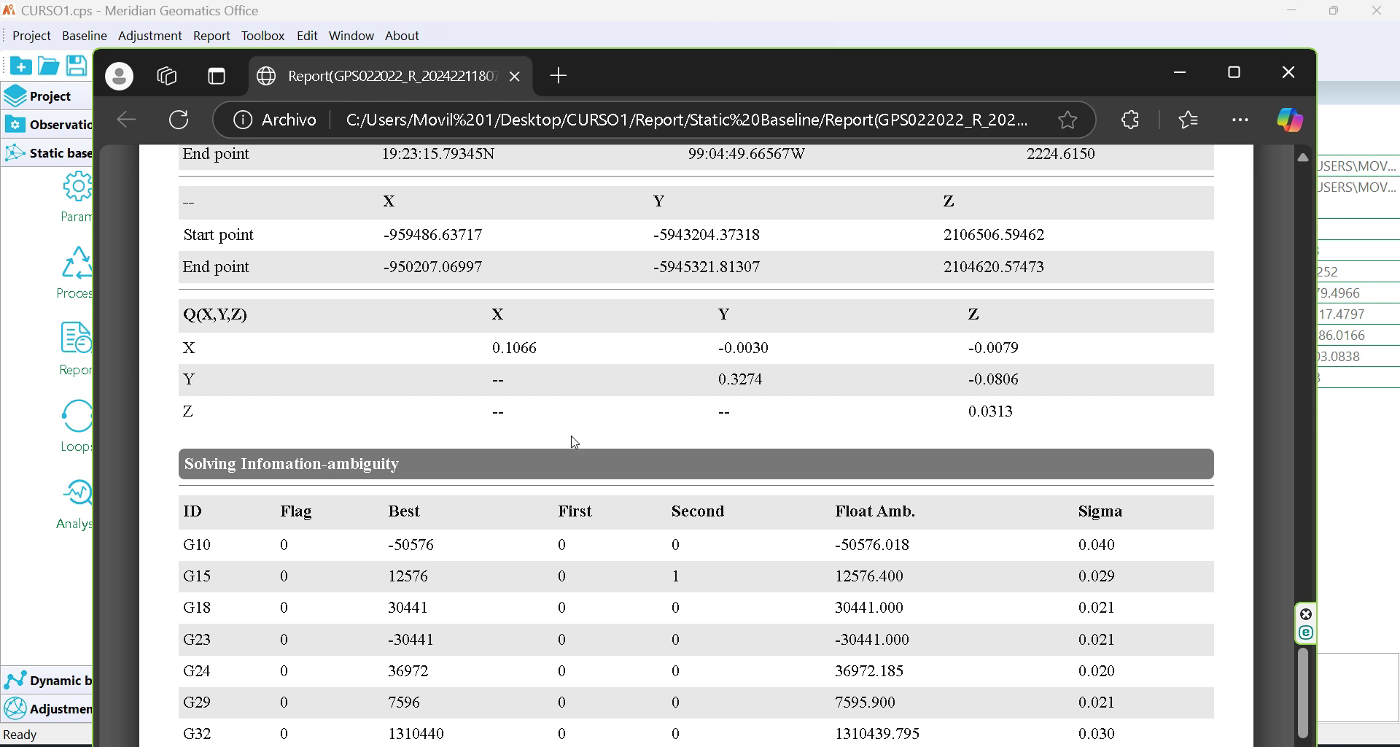
scroll(632, 406, down, 7)
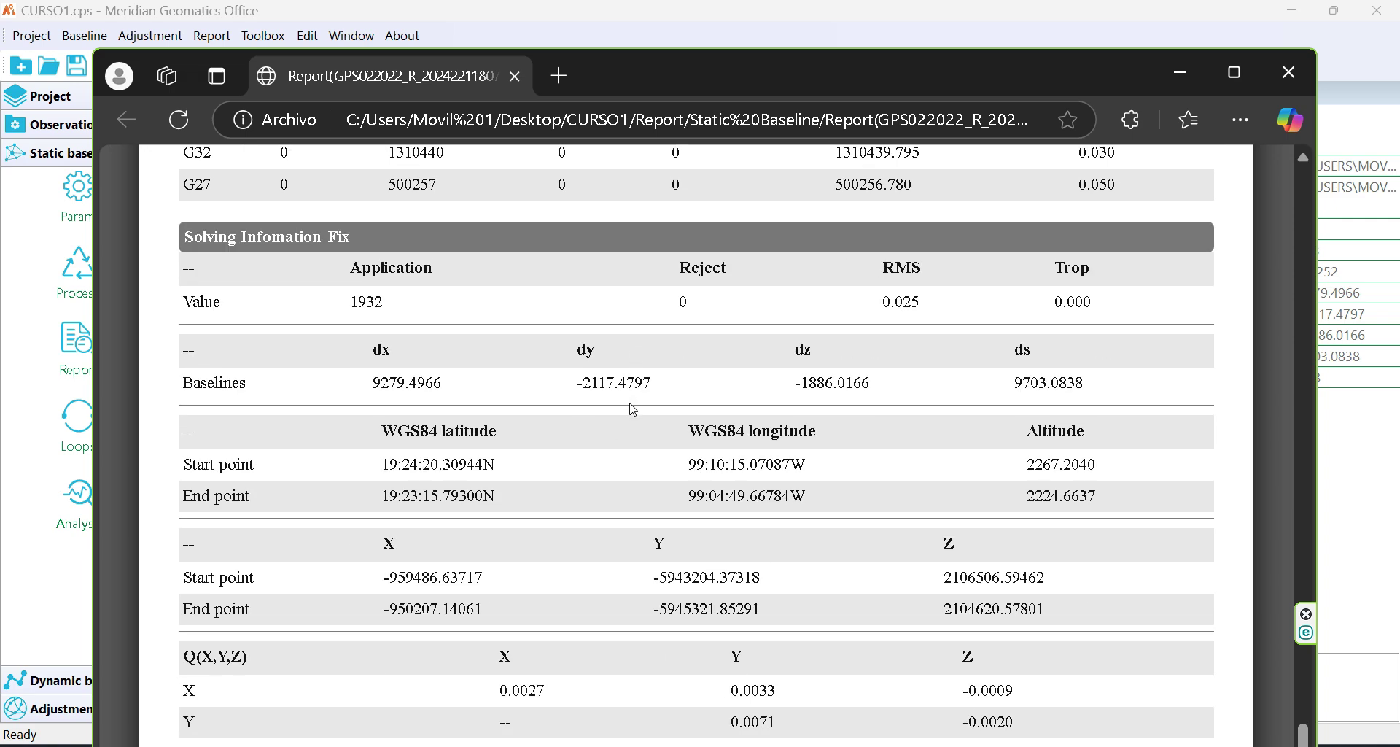
scroll(632, 415, down, 15)
scroll(638, 419, up, 10)
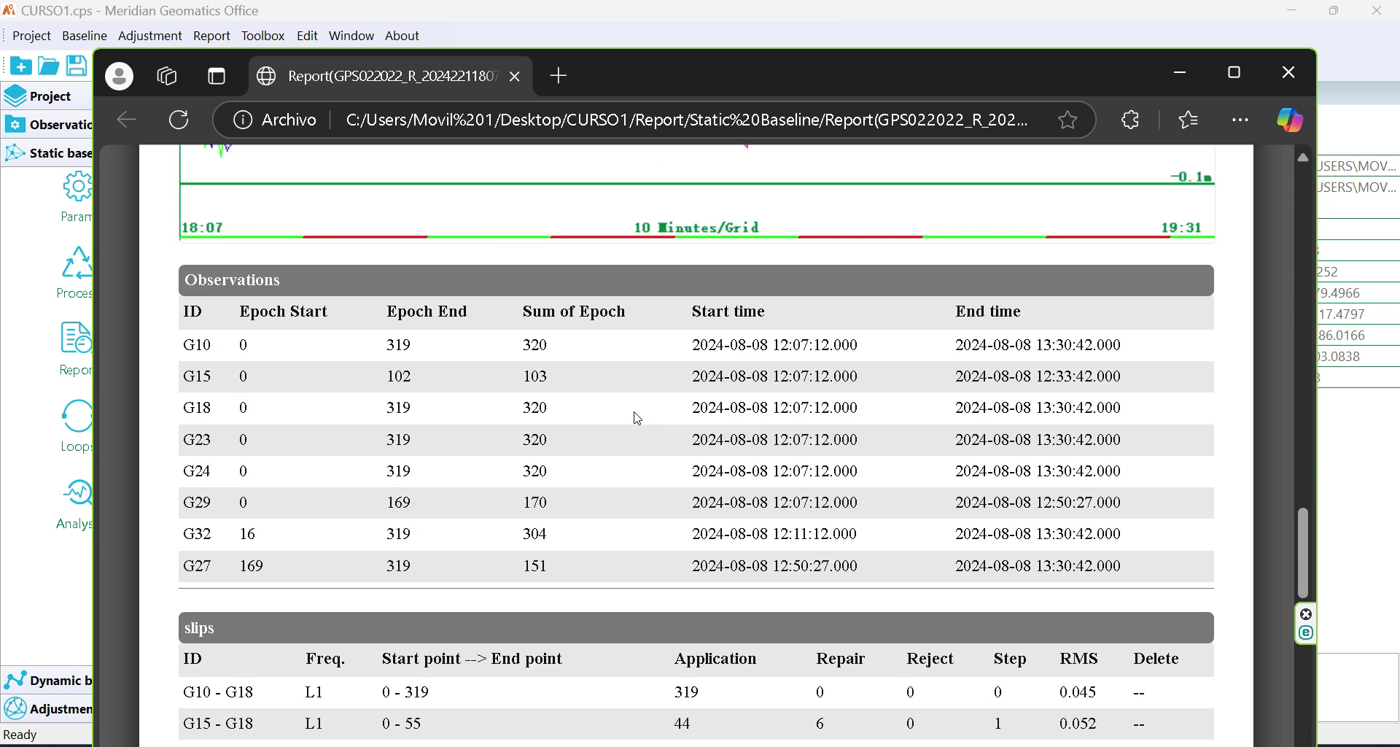
click(1289, 76)
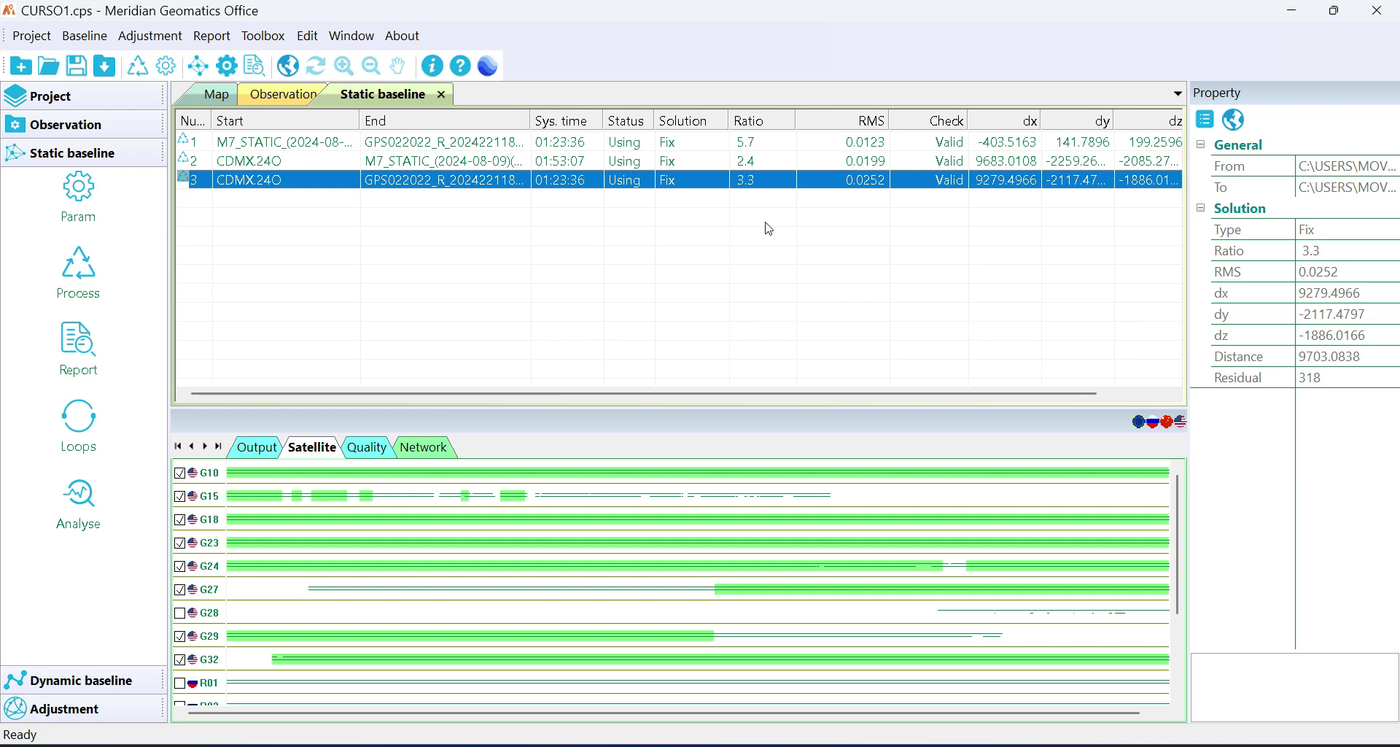
Step: Examine the ICMX, GPS022 and M7 stations and their connecting baselines on the map
click(204, 99)
drag(687, 232, 649, 206)
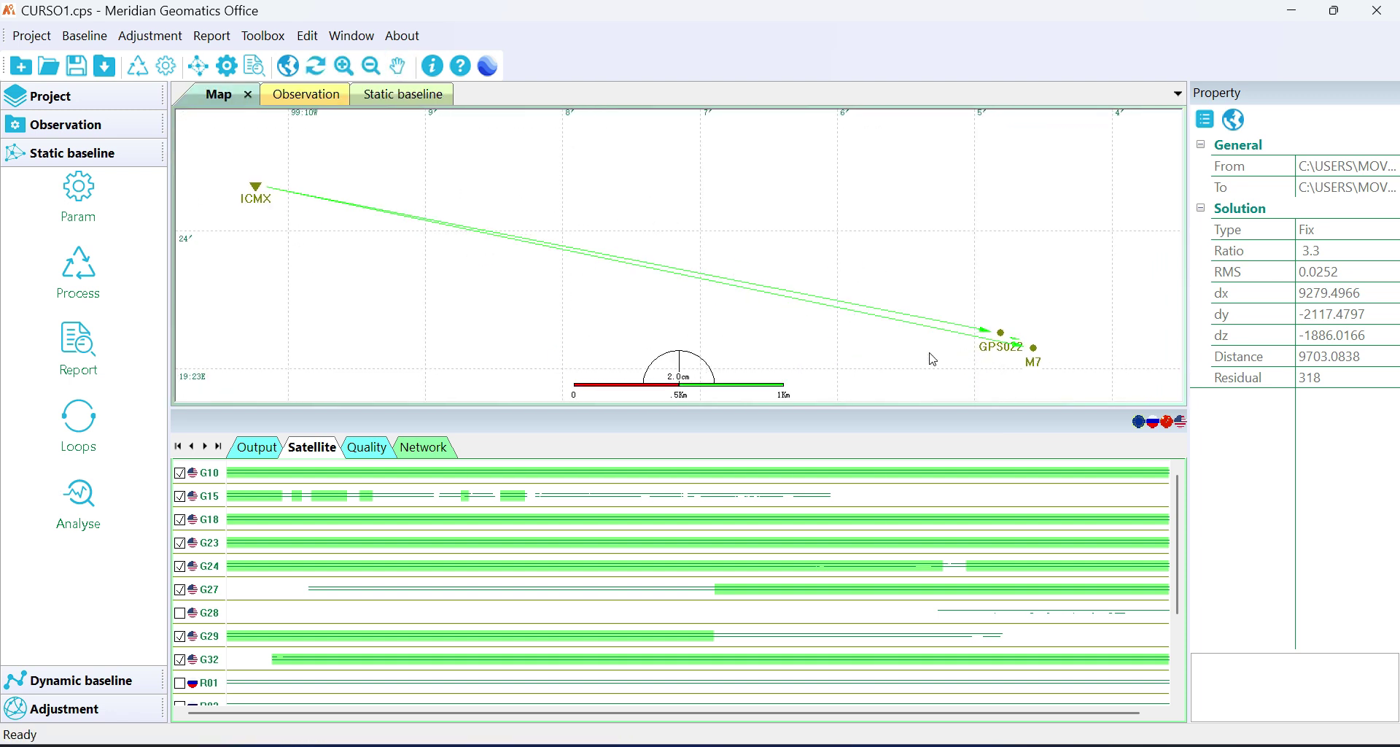
scroll(1028, 358, up, 5)
drag(925, 238, 984, 342)
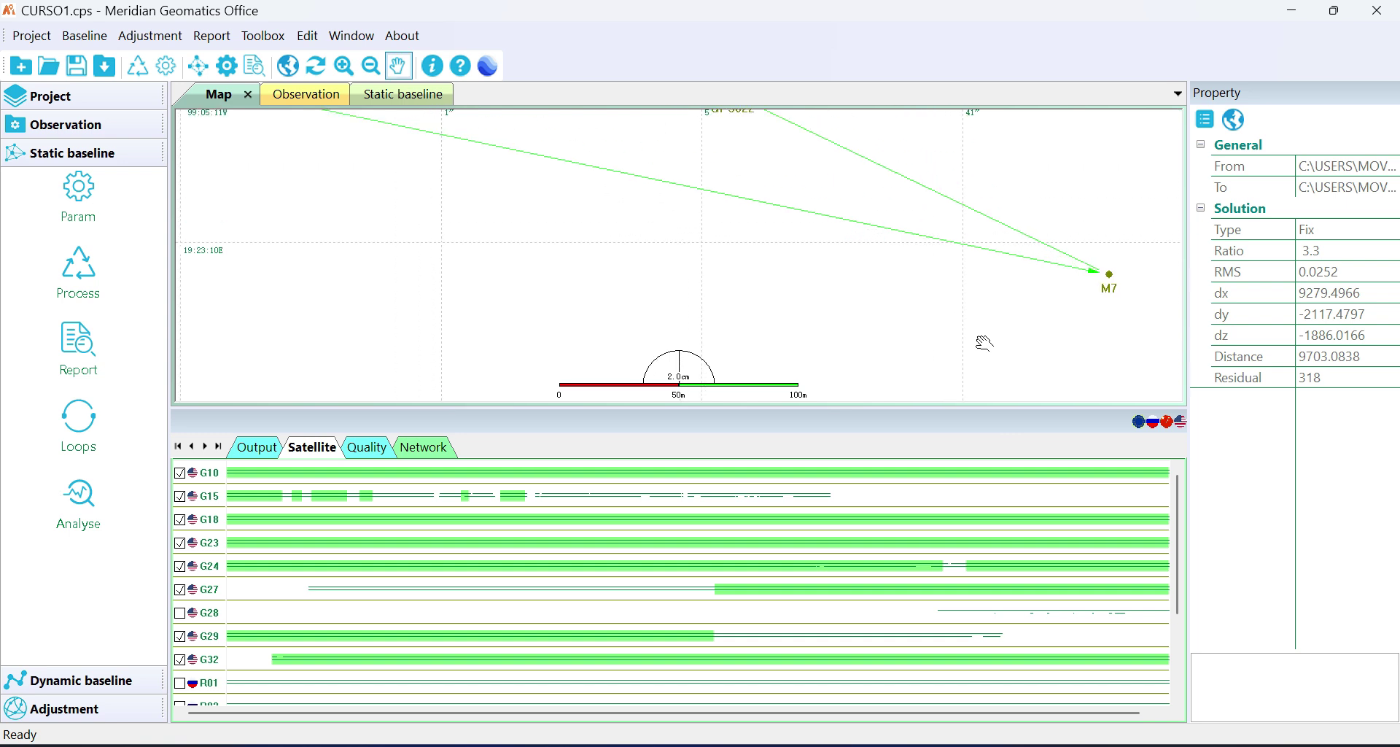
scroll(981, 339, down, 3)
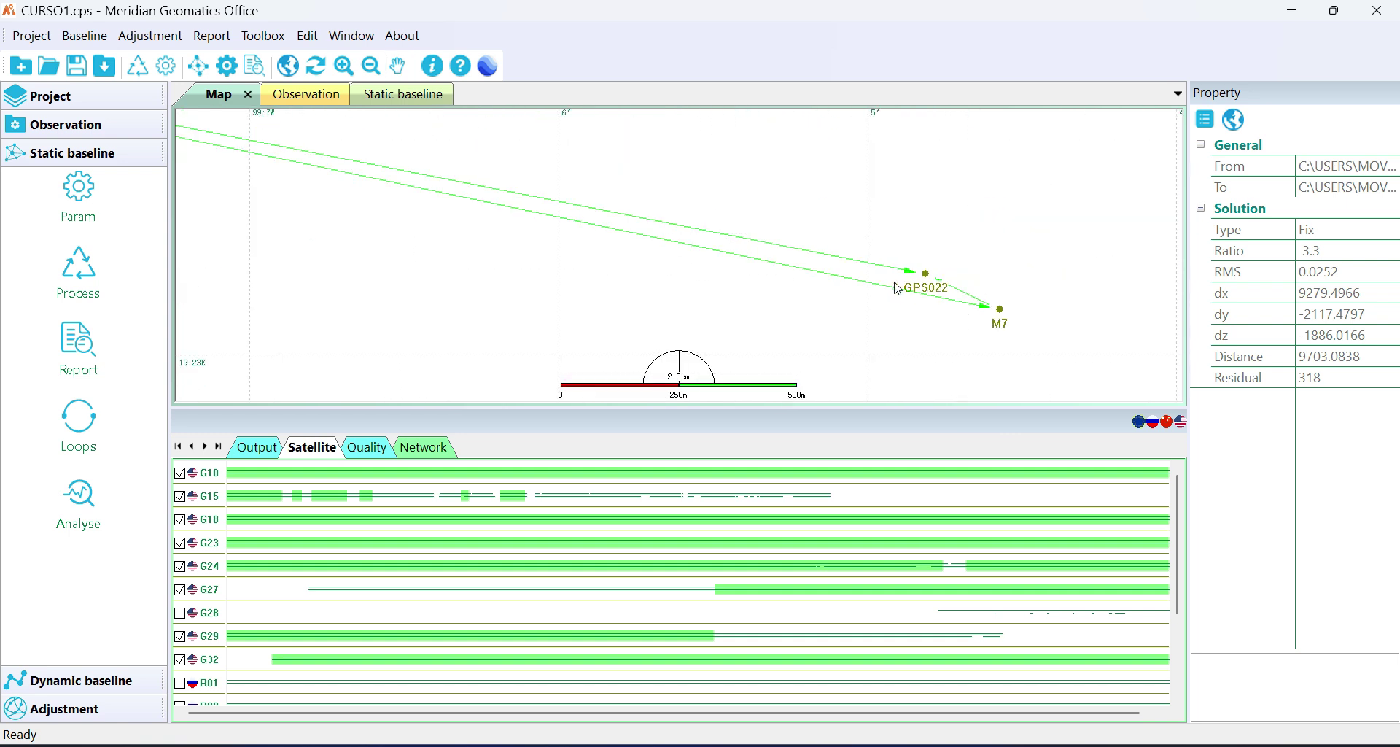
Step: Select the ICMX–M7 and ICMX–GPS022 baselines on the map in turn and check their solution properties
click(856, 278)
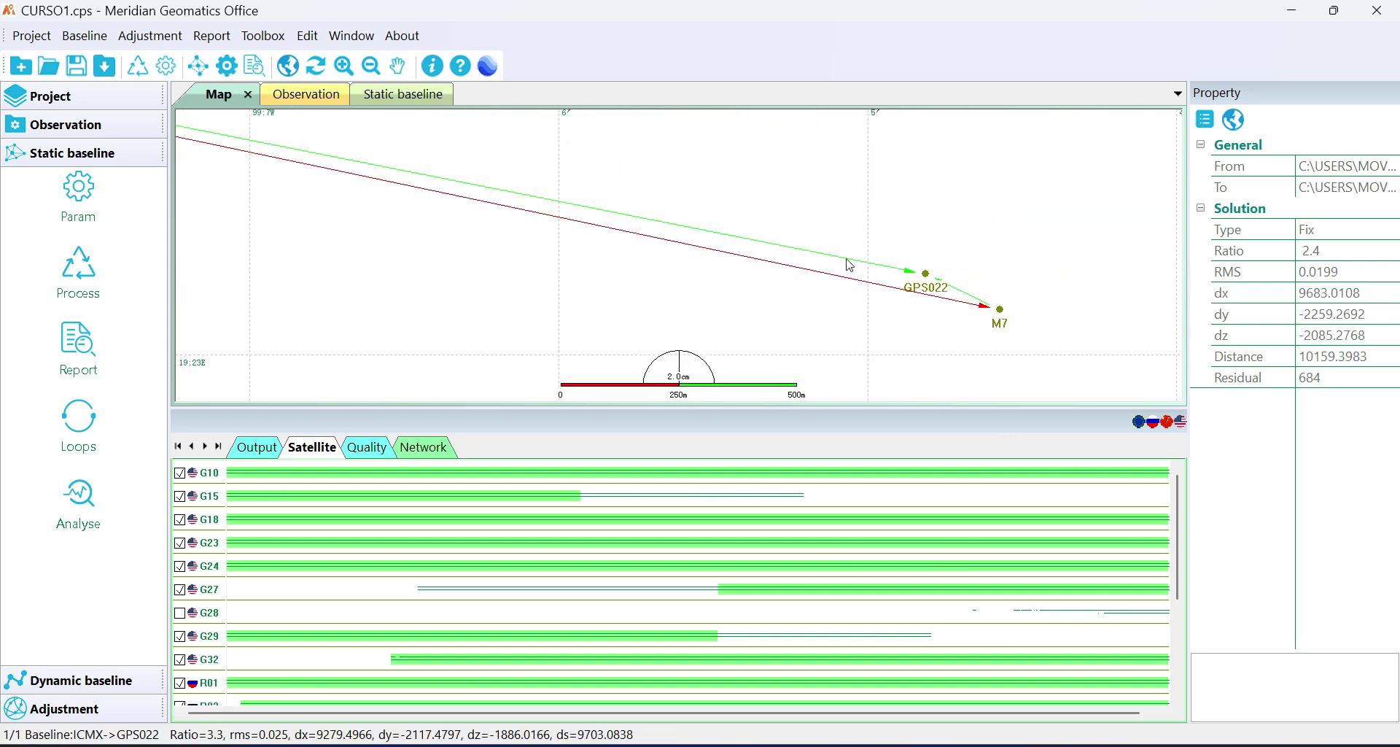
click(850, 265)
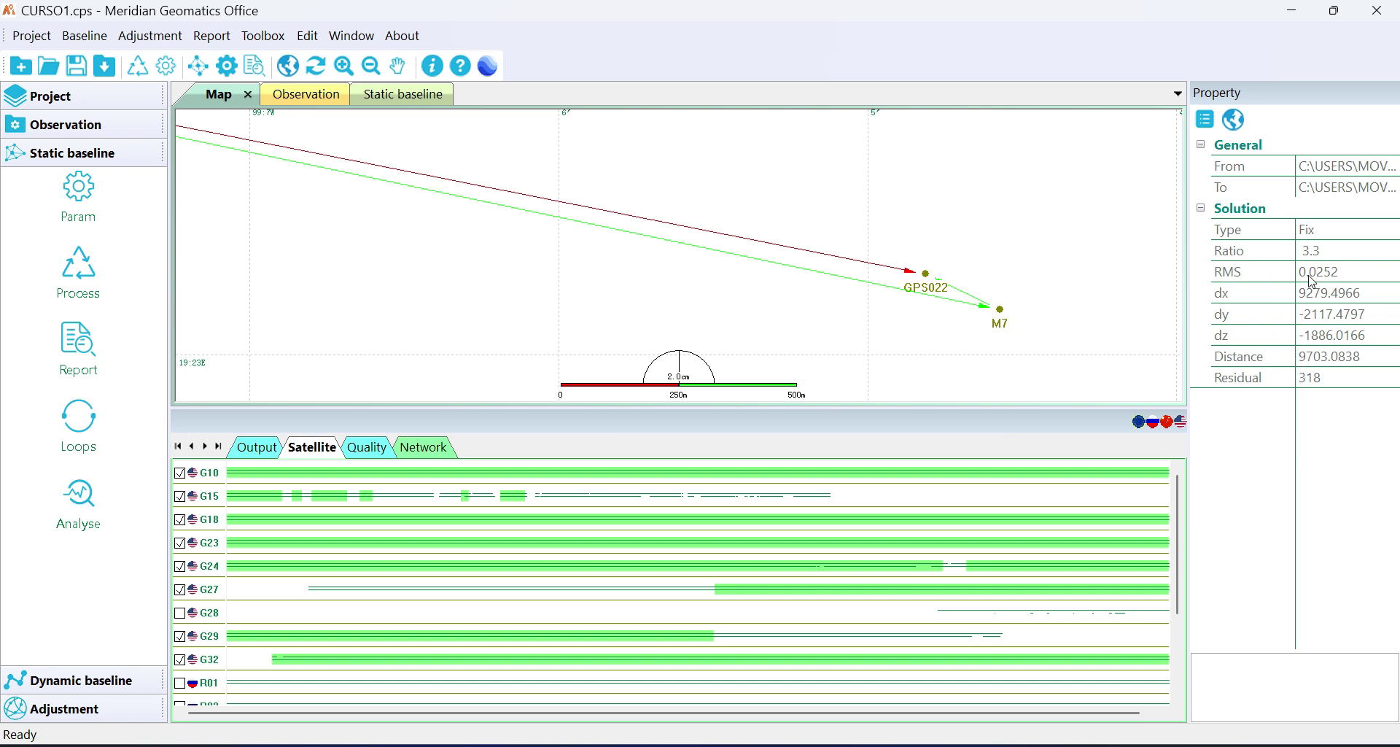
click(1305, 232)
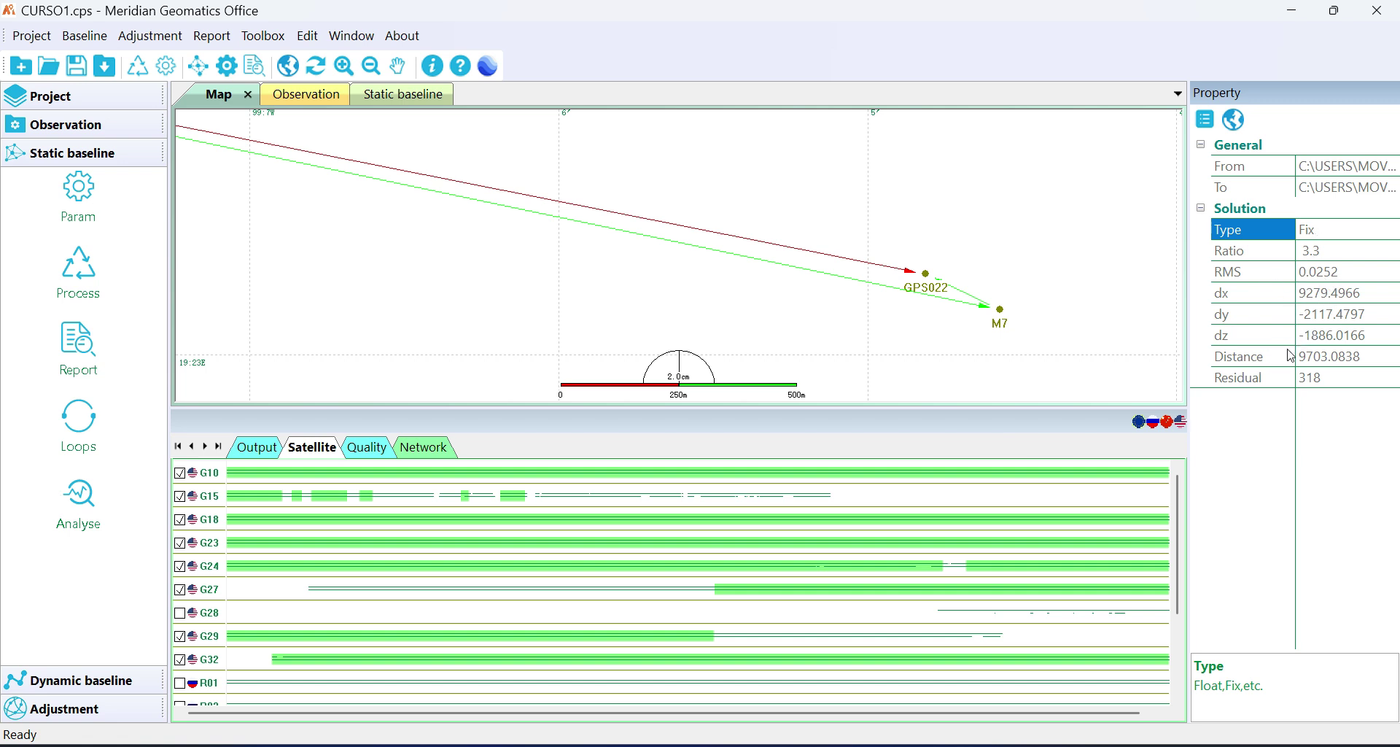
scroll(975, 346, down, 2)
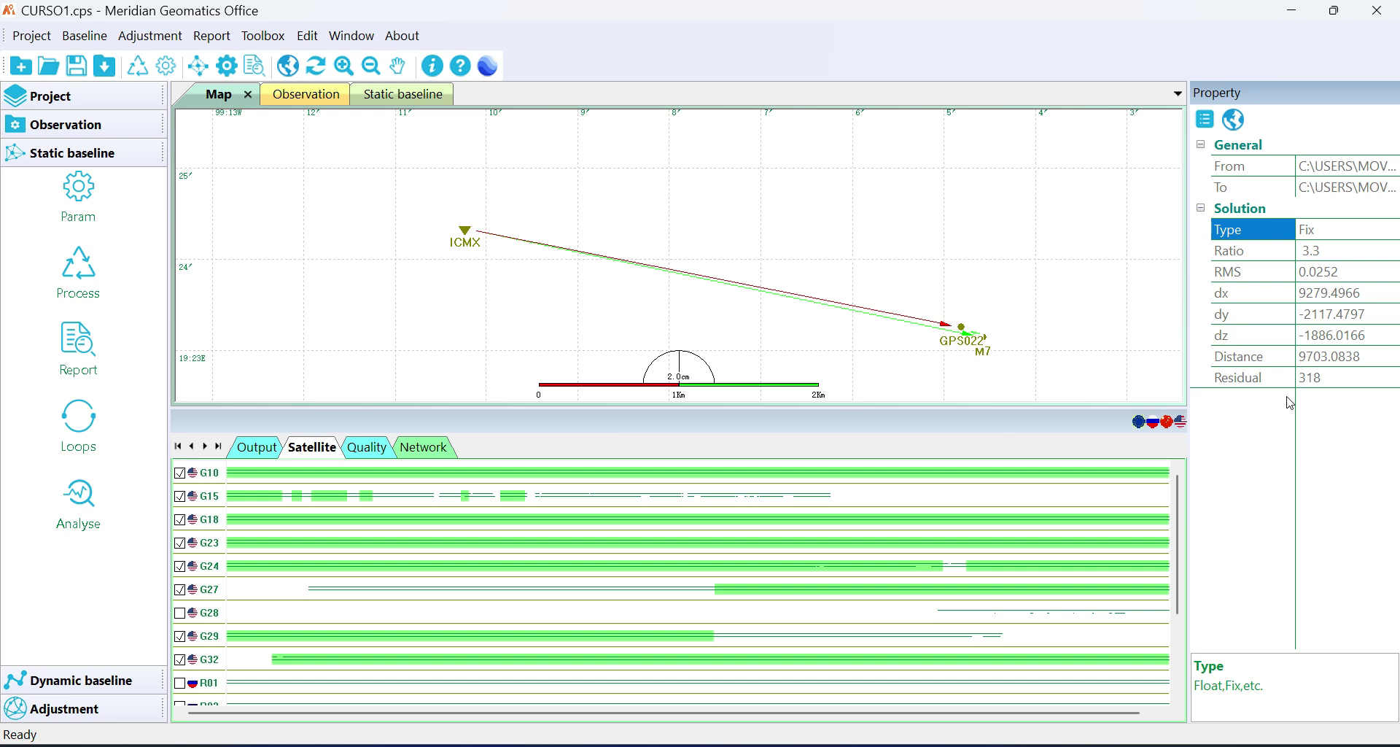
click(590, 332)
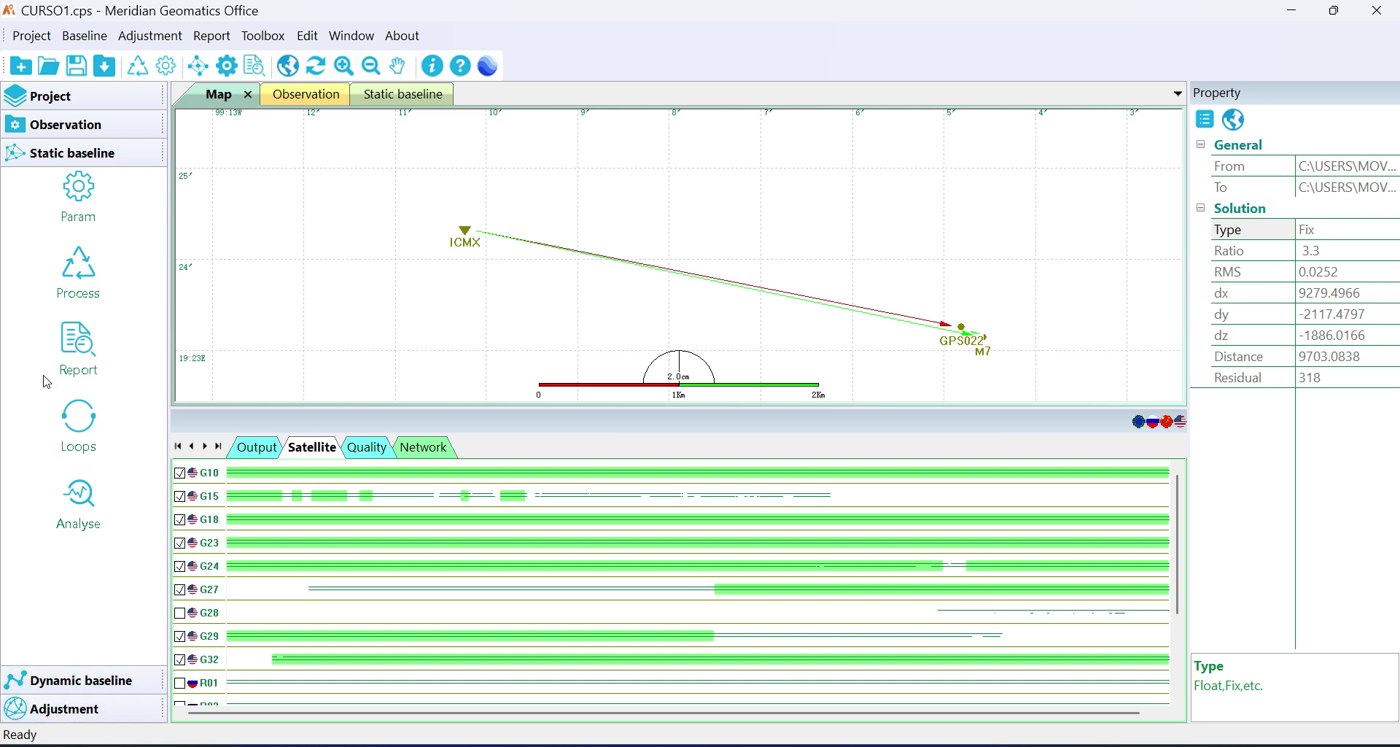
Step: Review the free, 2D and height fitting adjustment parameters and set ICMX as the fixed station in the free adjustment
click(71, 718)
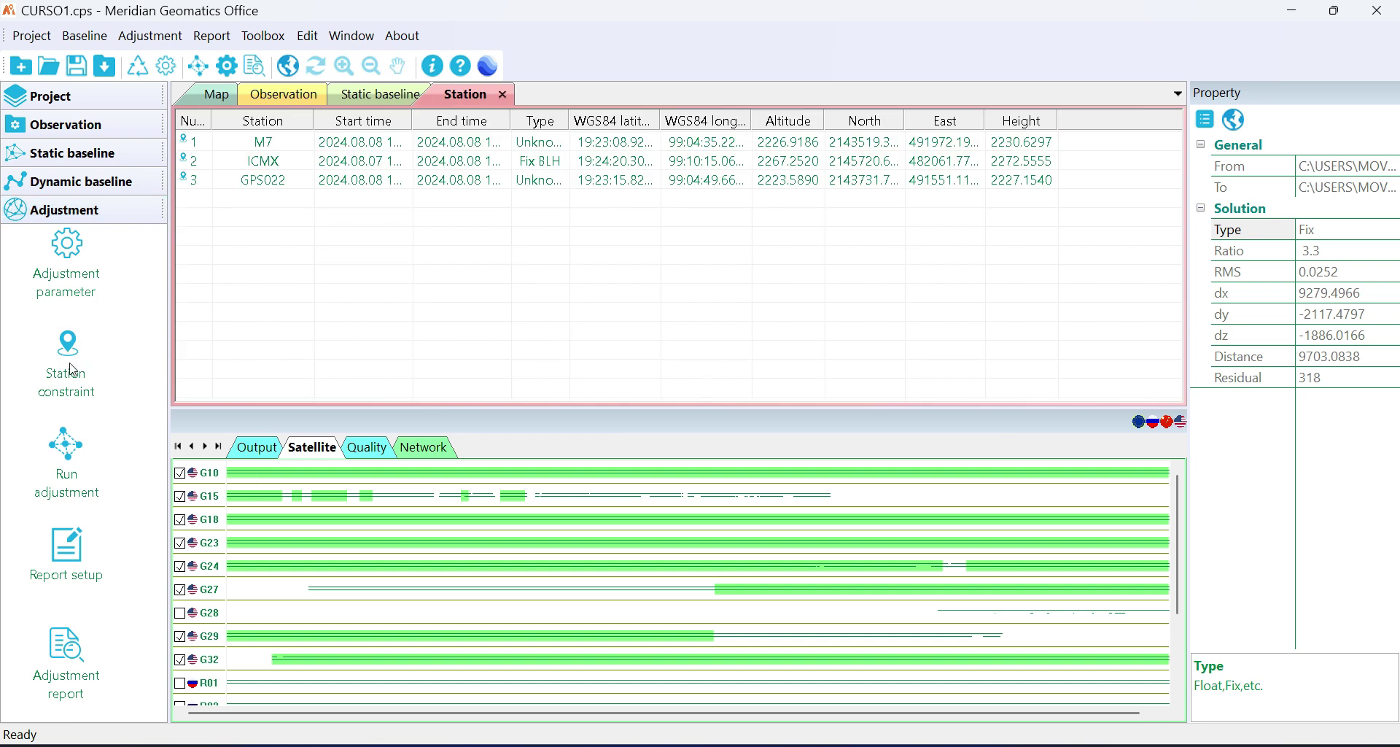
click(67, 245)
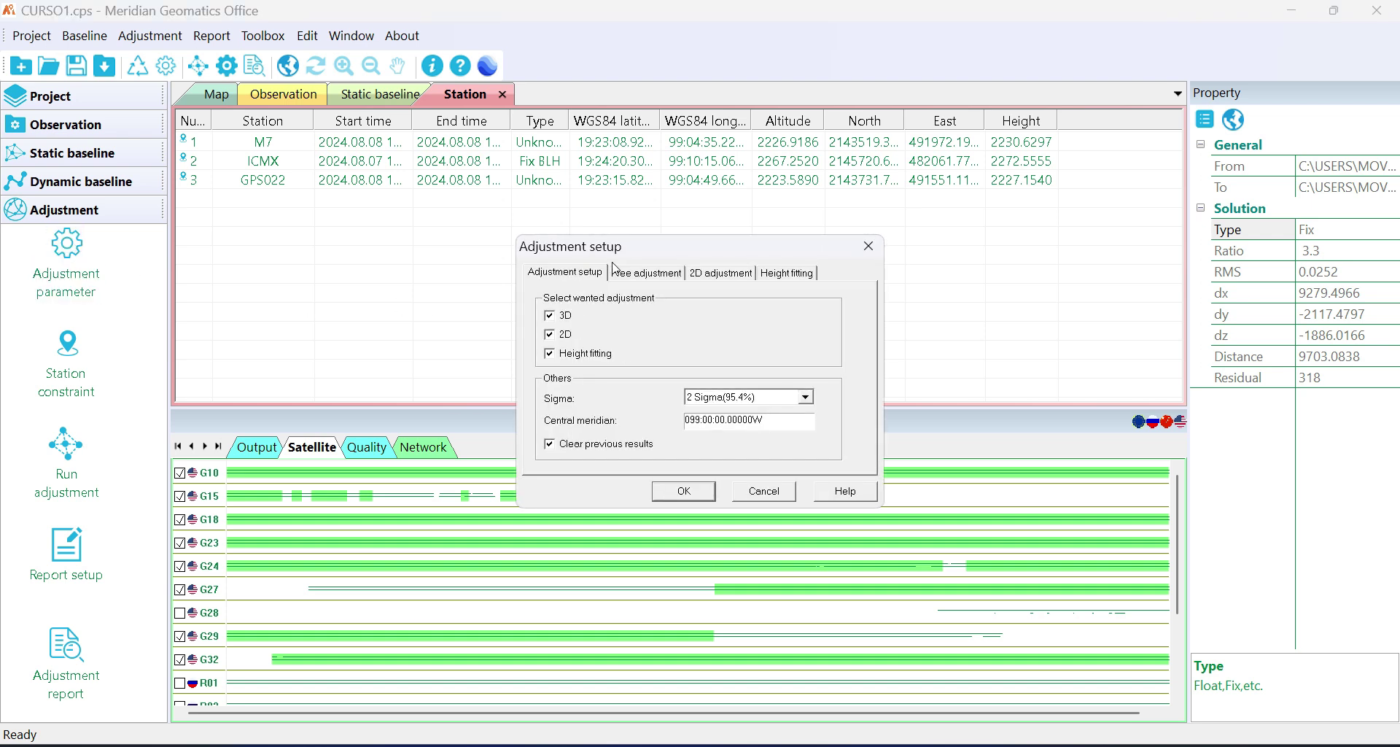
click(647, 276)
click(704, 274)
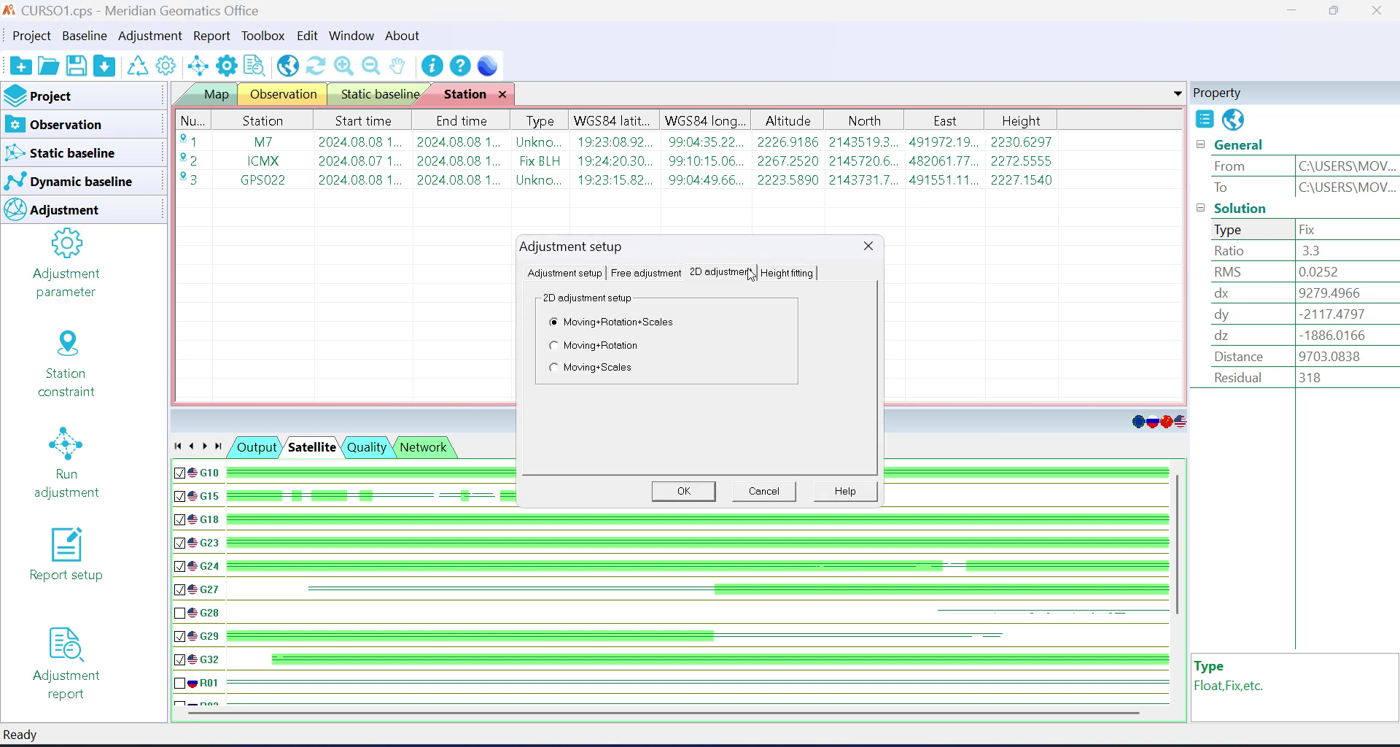
click(762, 274)
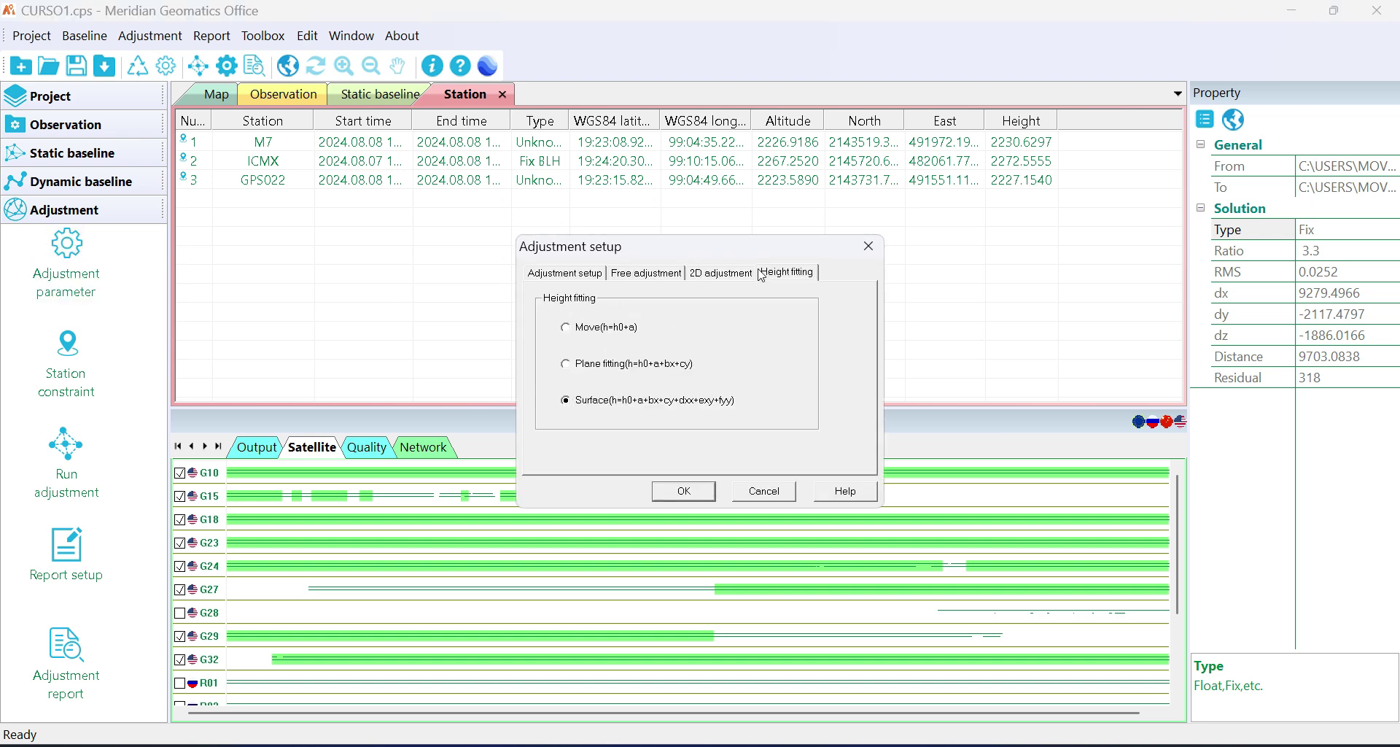
click(576, 277)
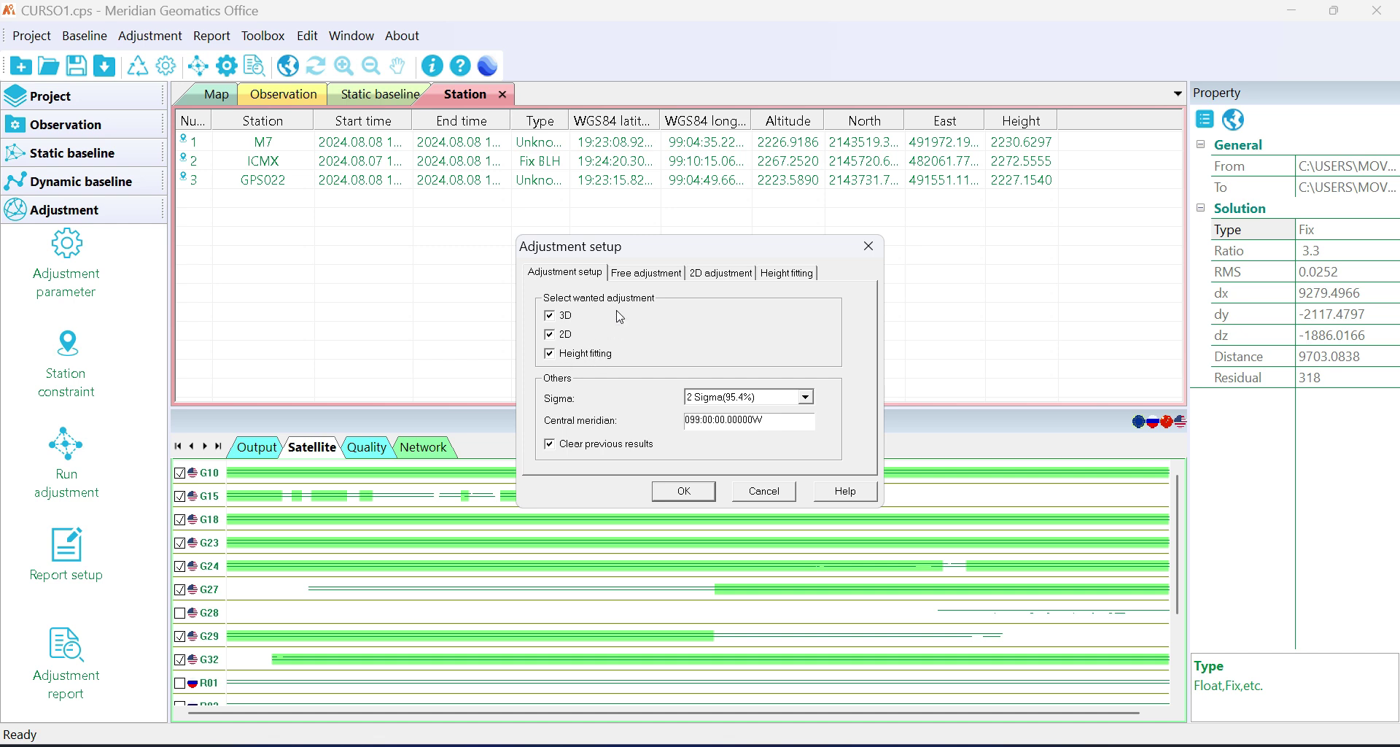
click(659, 272)
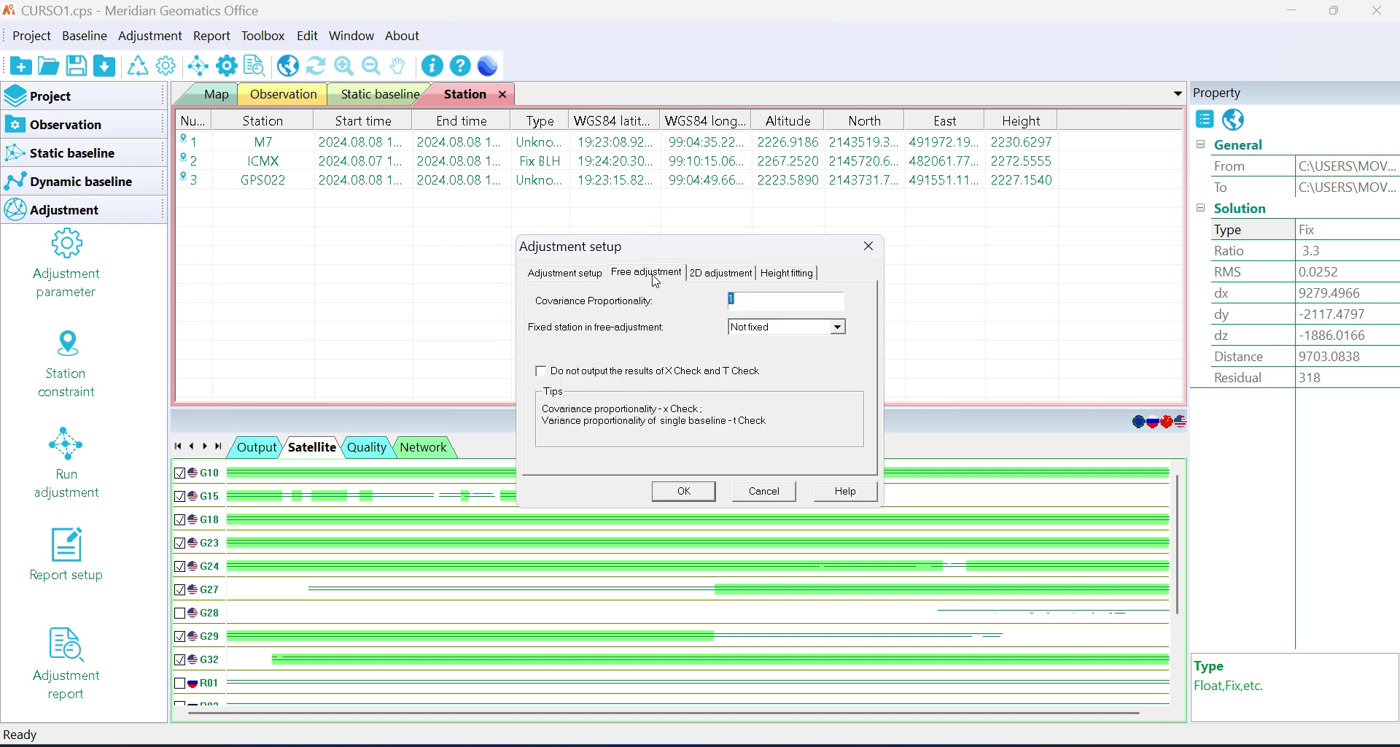
click(796, 328)
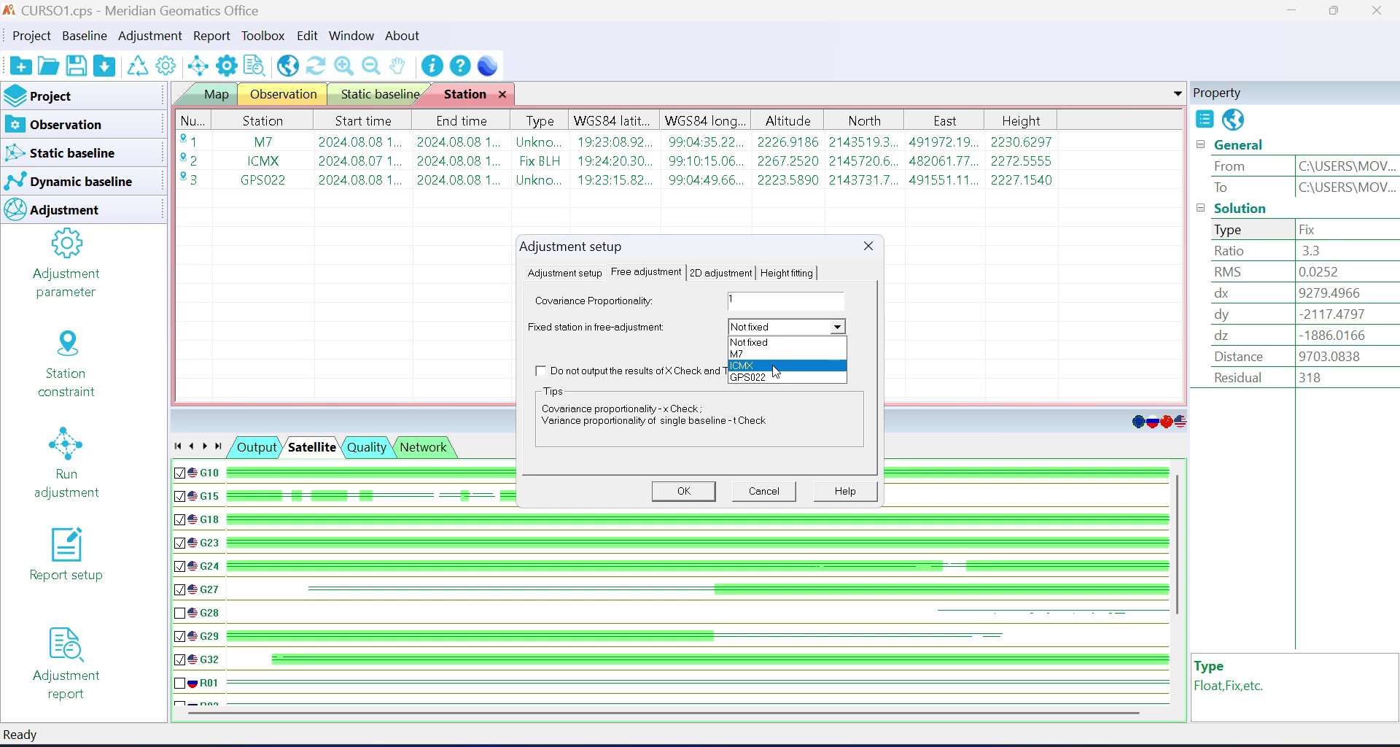
click(775, 366)
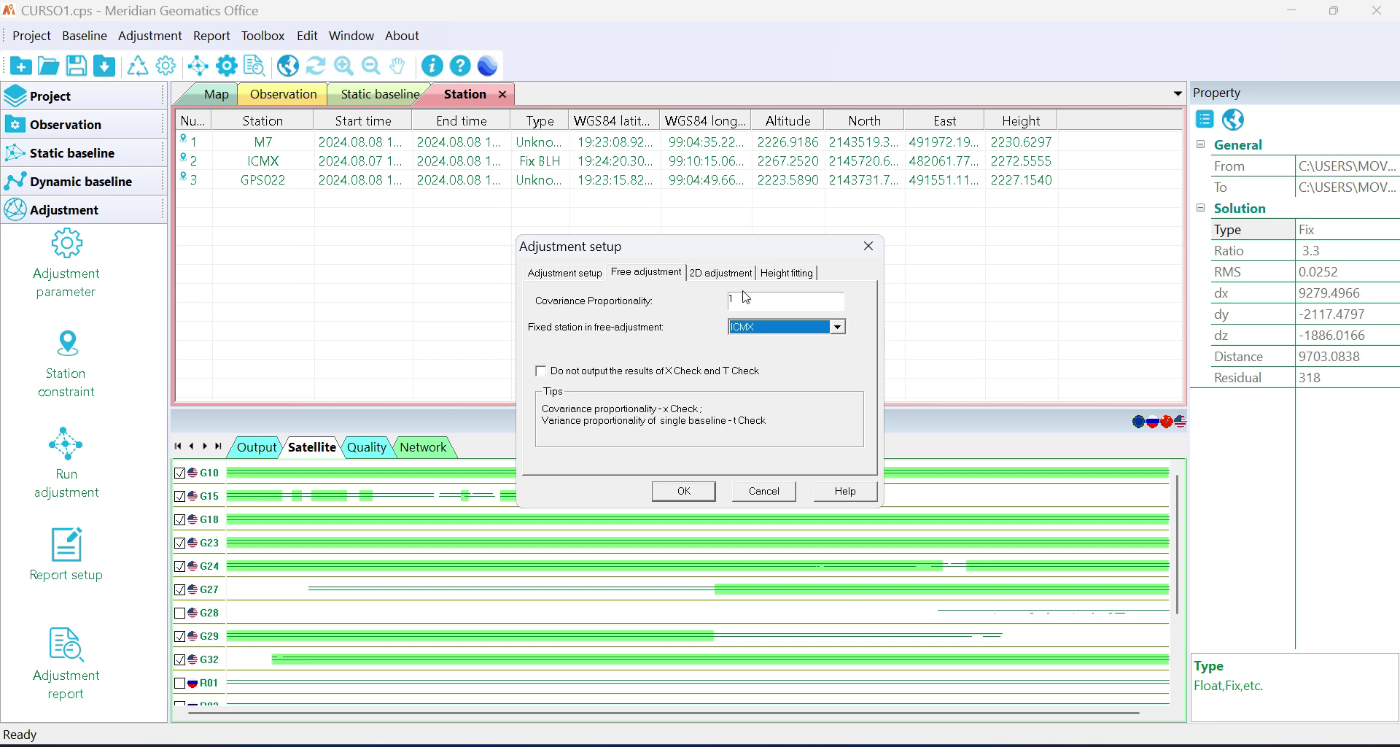
click(727, 274)
click(776, 275)
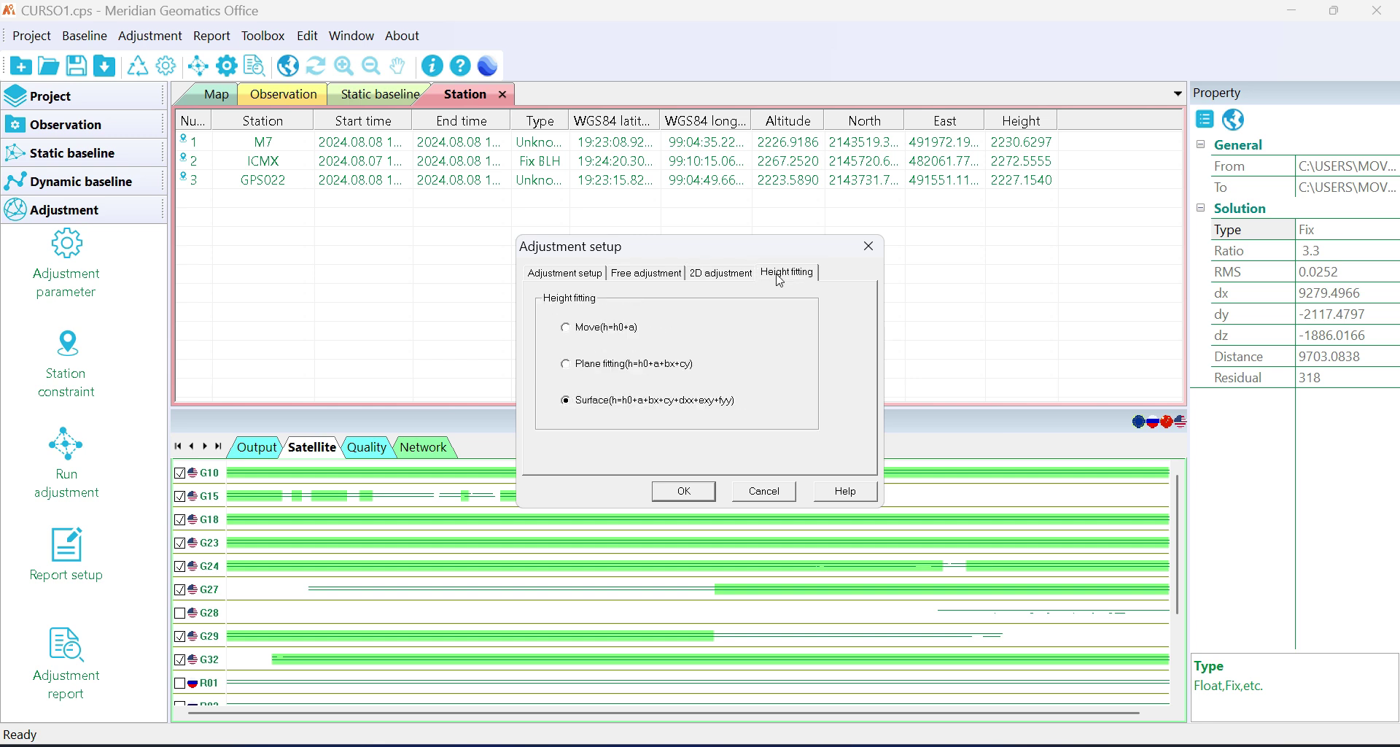
click(683, 491)
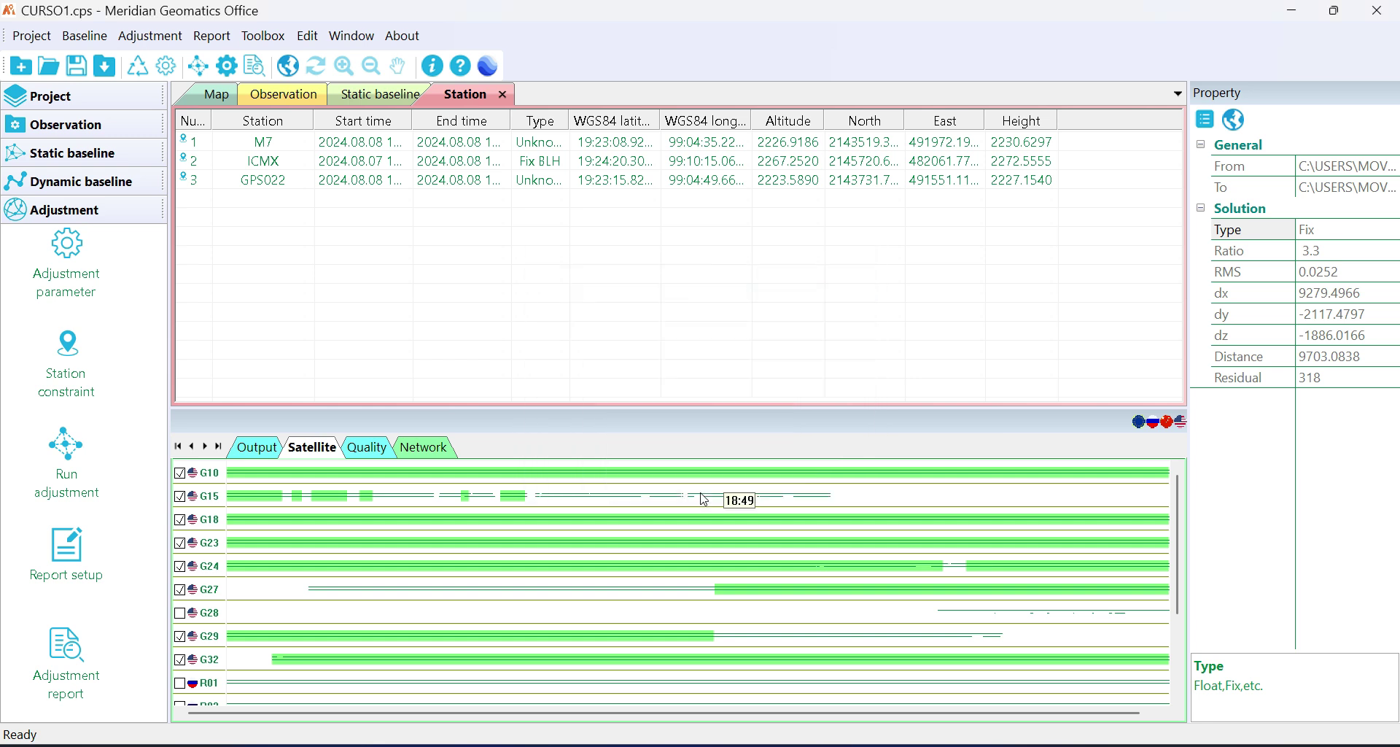
Step: Run the least squares network adjustment, allowing the previous adjustment results to be deleted
click(68, 450)
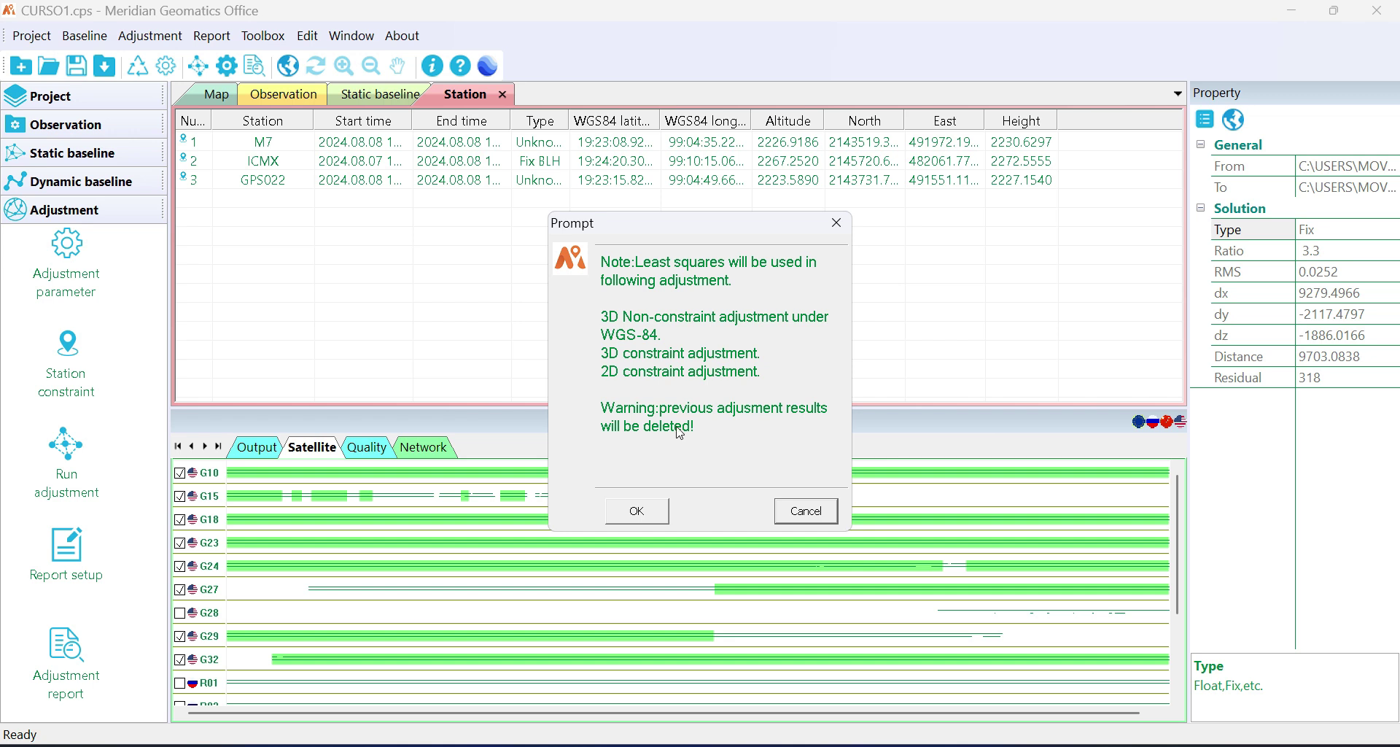
click(645, 513)
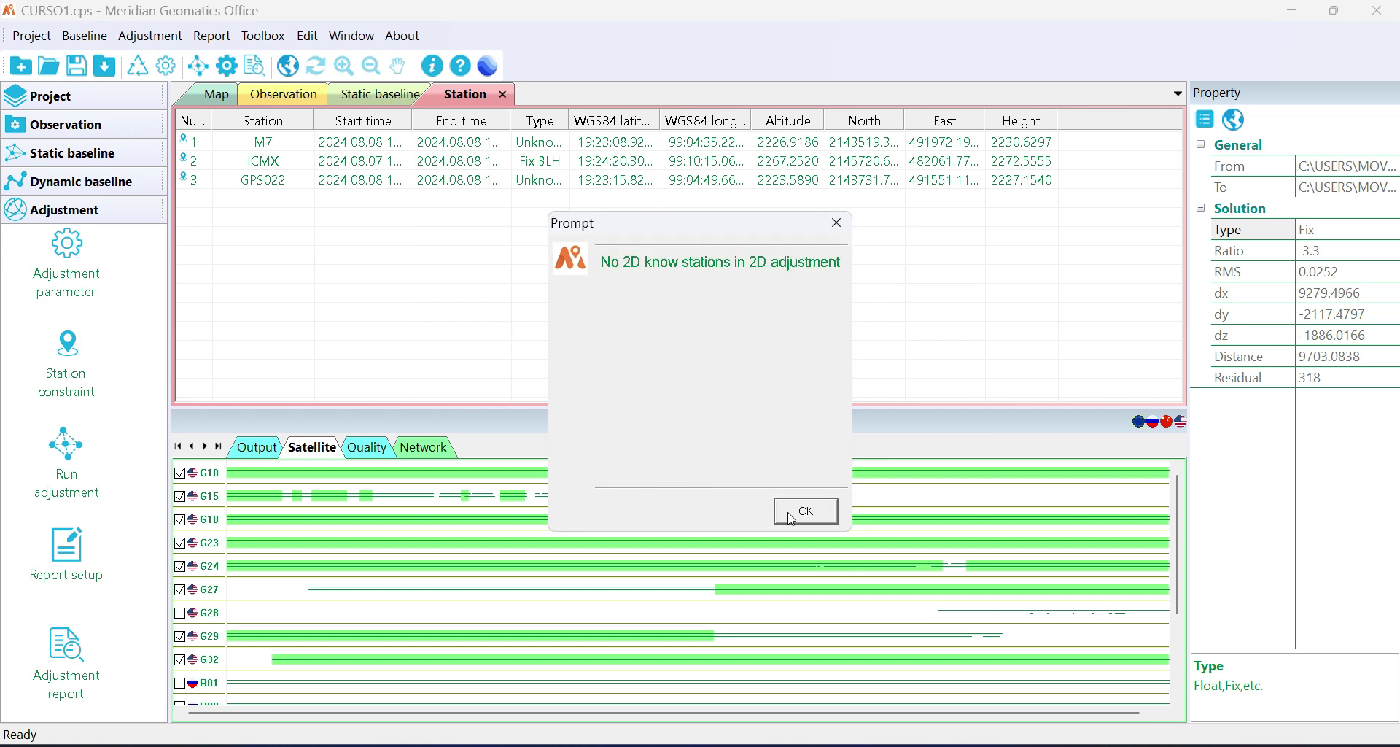
click(805, 512)
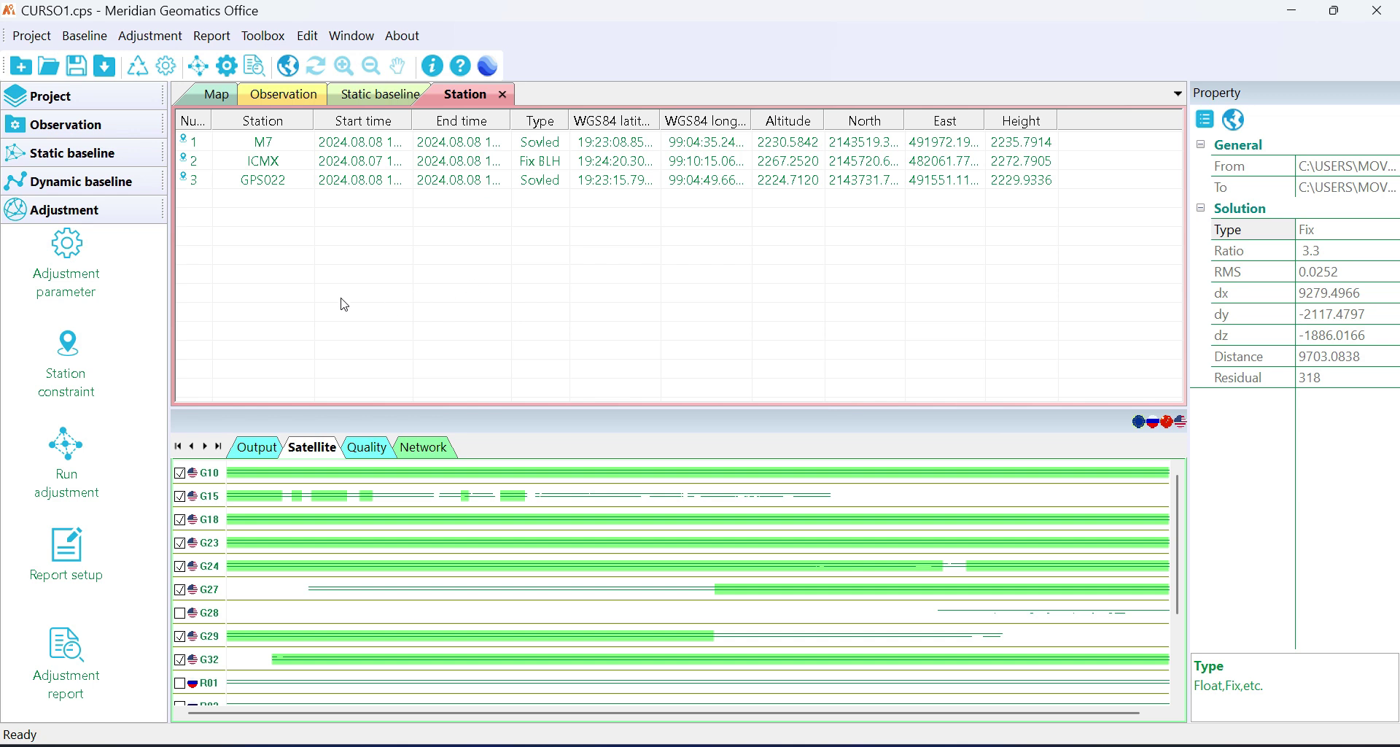
Step: Include the Tau table and Tau chart of the free adjustment in the adjustment report setup
click(53, 552)
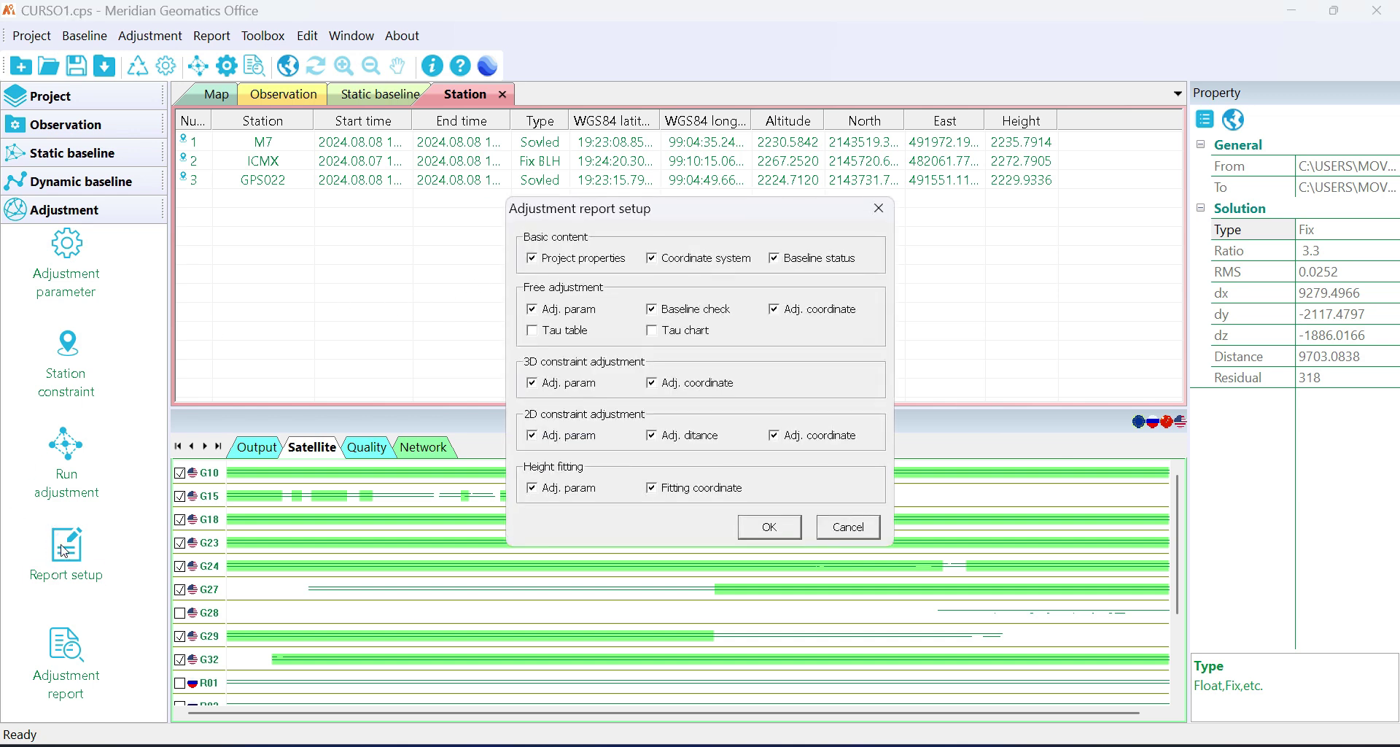
click(565, 336)
click(756, 531)
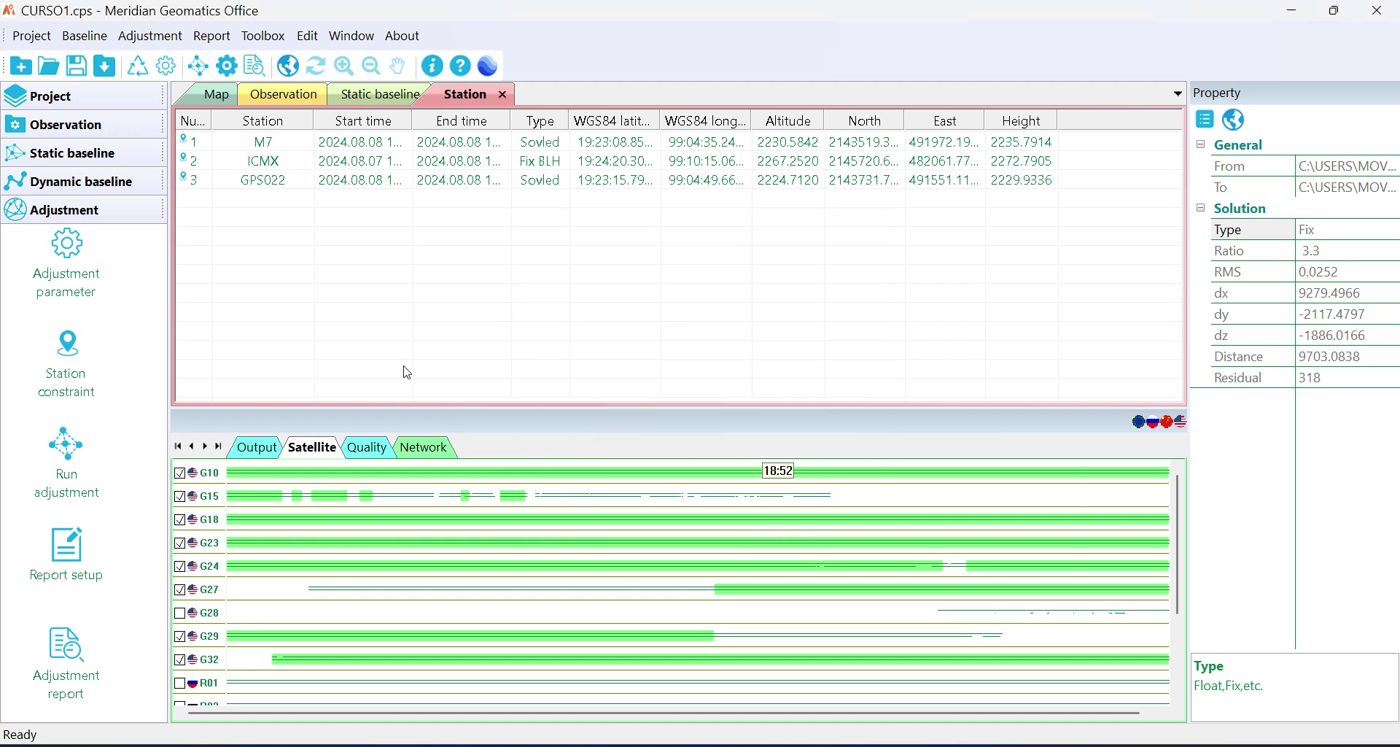
Step: Generate the adjustment report and review its project properties, coordinate system and baseline table
click(67, 660)
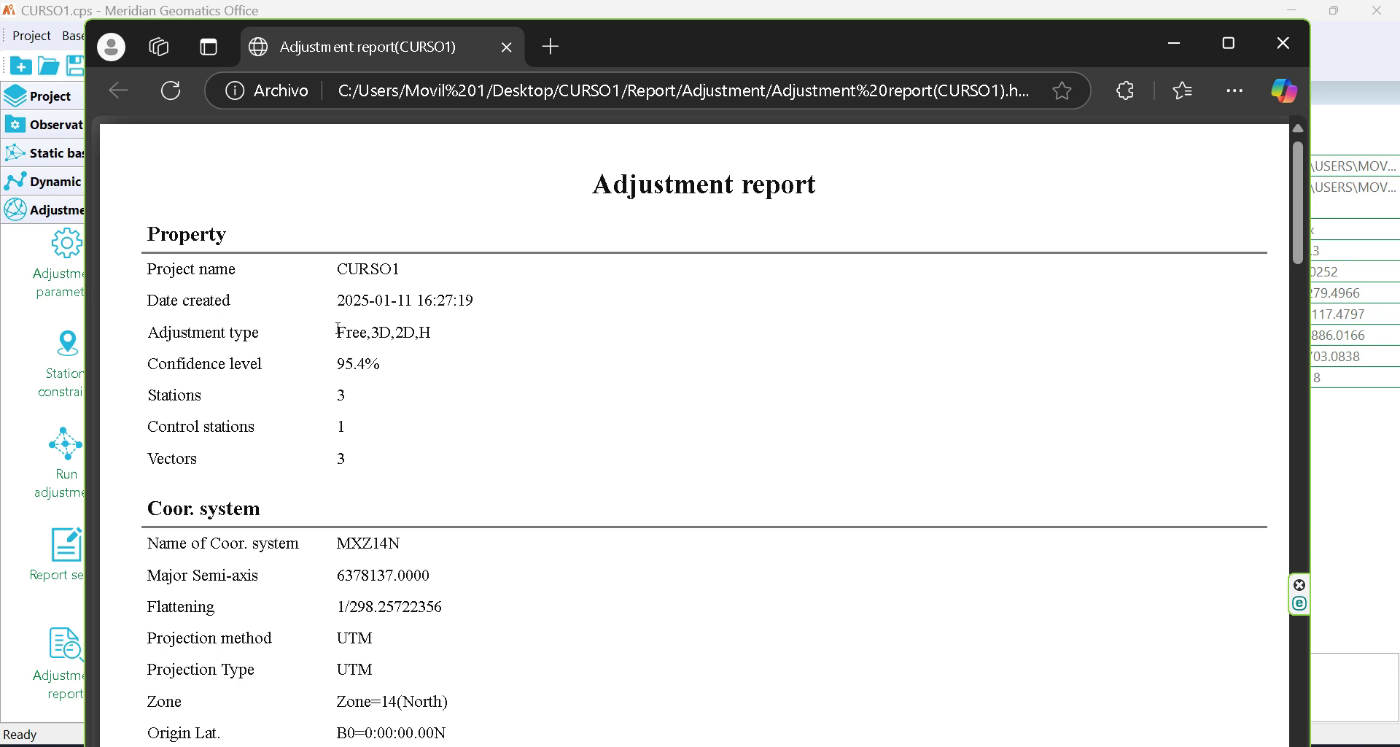
drag(337, 331, 444, 334)
scroll(407, 433, down, 3)
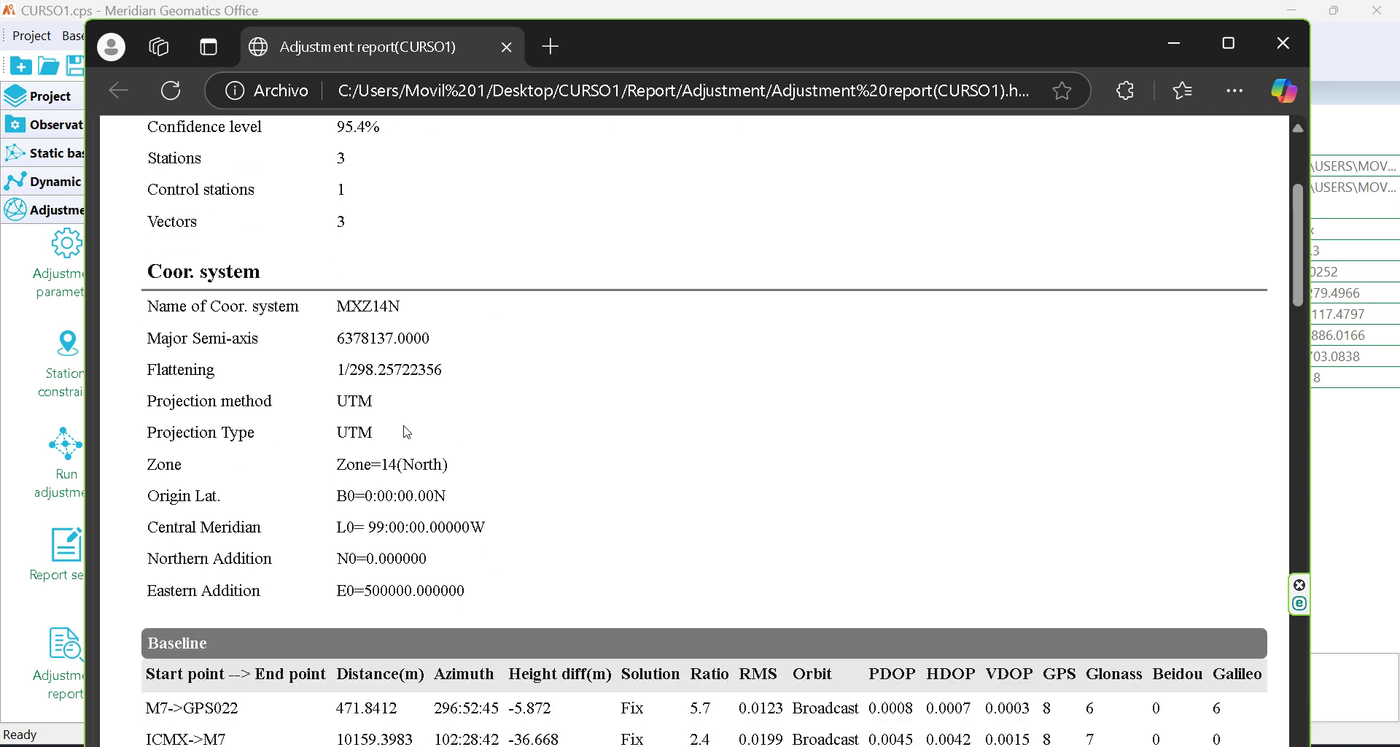
scroll(356, 324, down, 2)
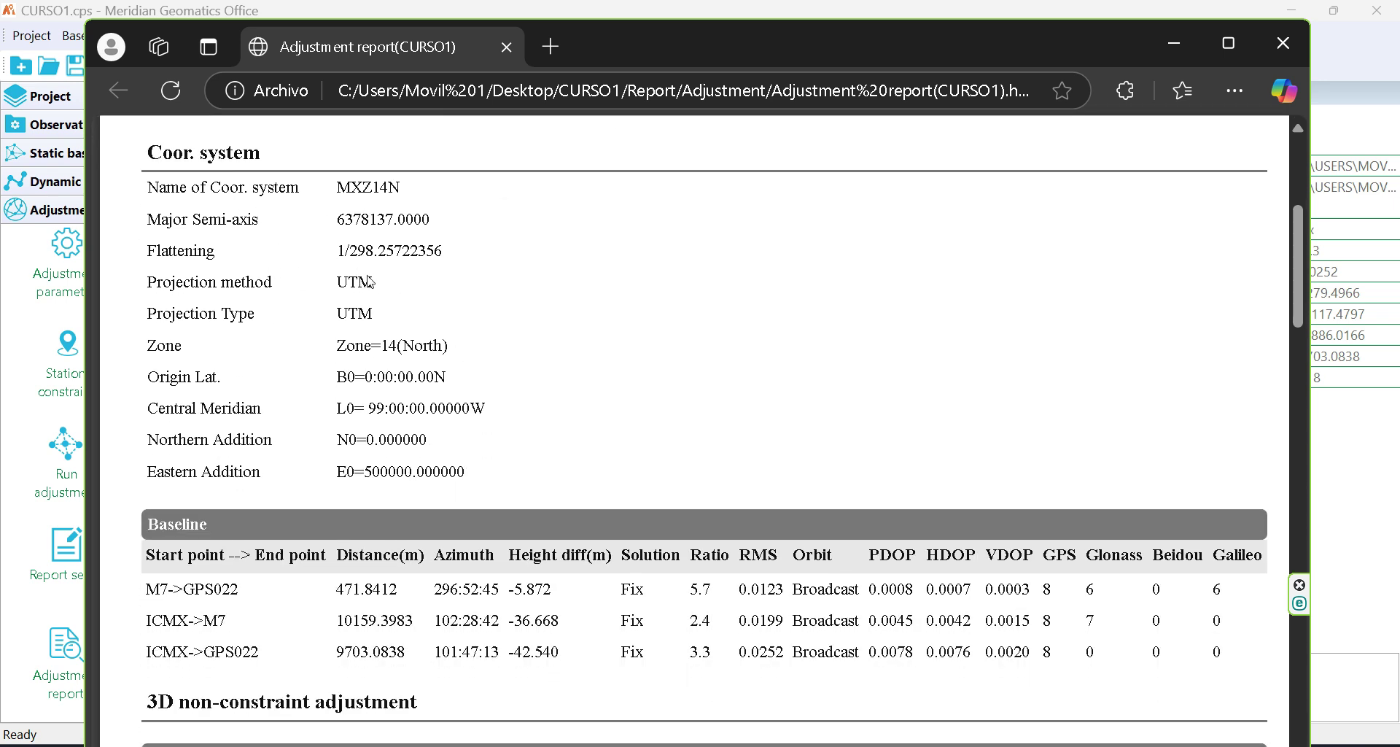
scroll(383, 402, down, 2)
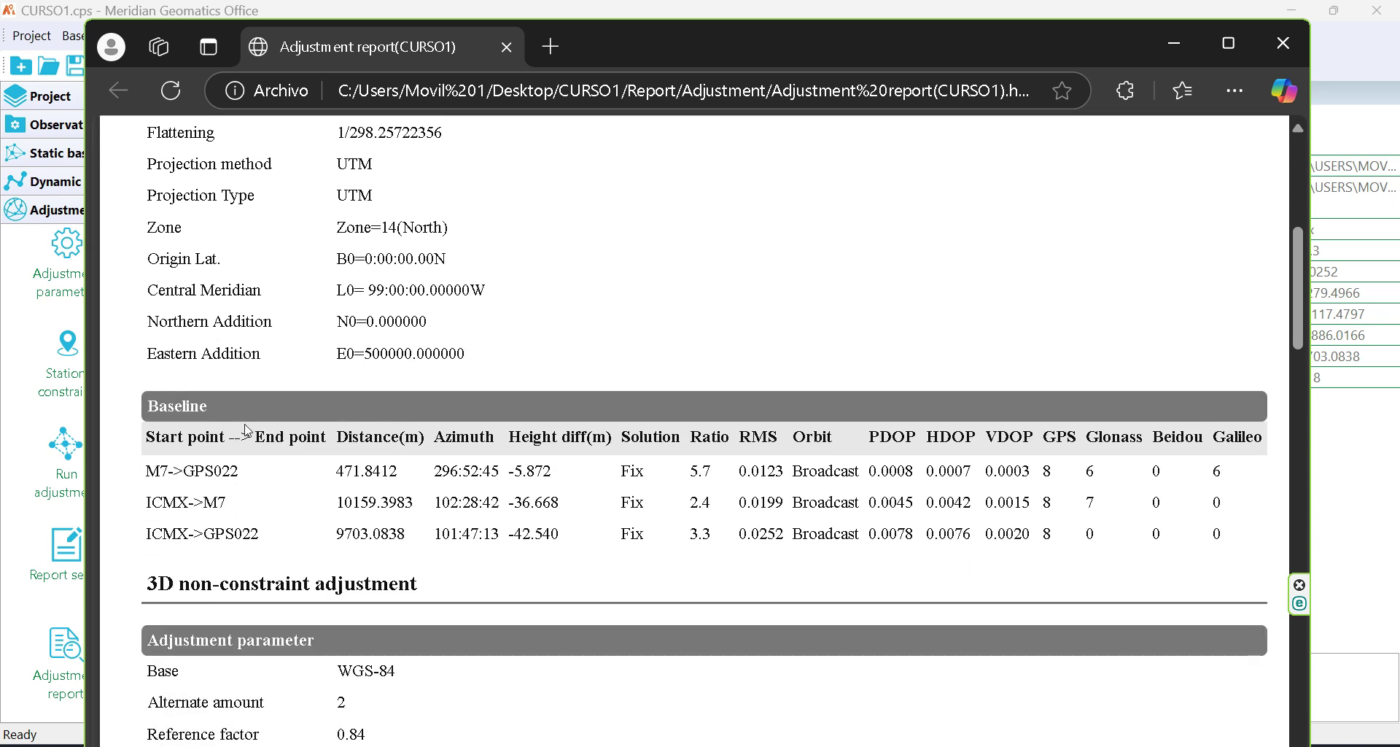
scroll(226, 470, down, 2)
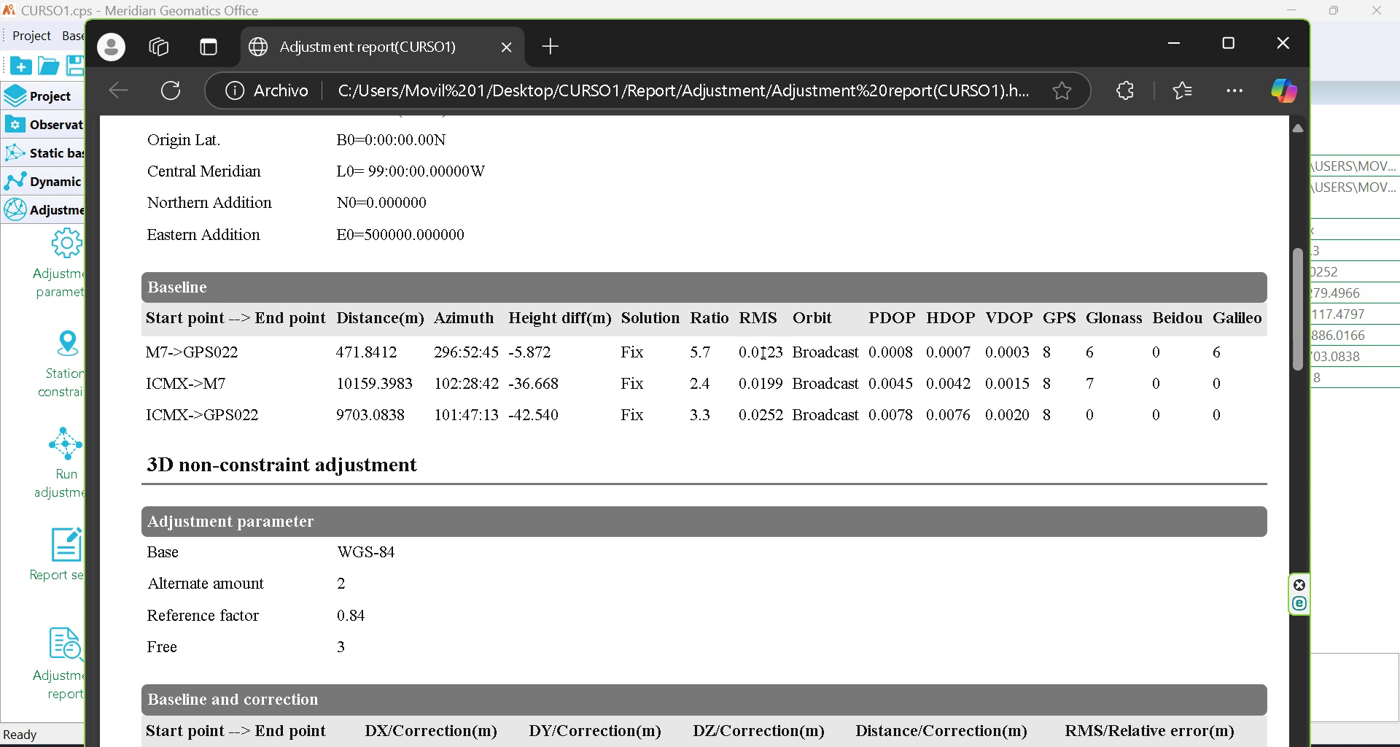
Step: Read the report's 3D non-constraint adjustment, including baseline corrections, the Tau table and chart, and the free adjustment coordinates
scroll(743, 393, down, 3)
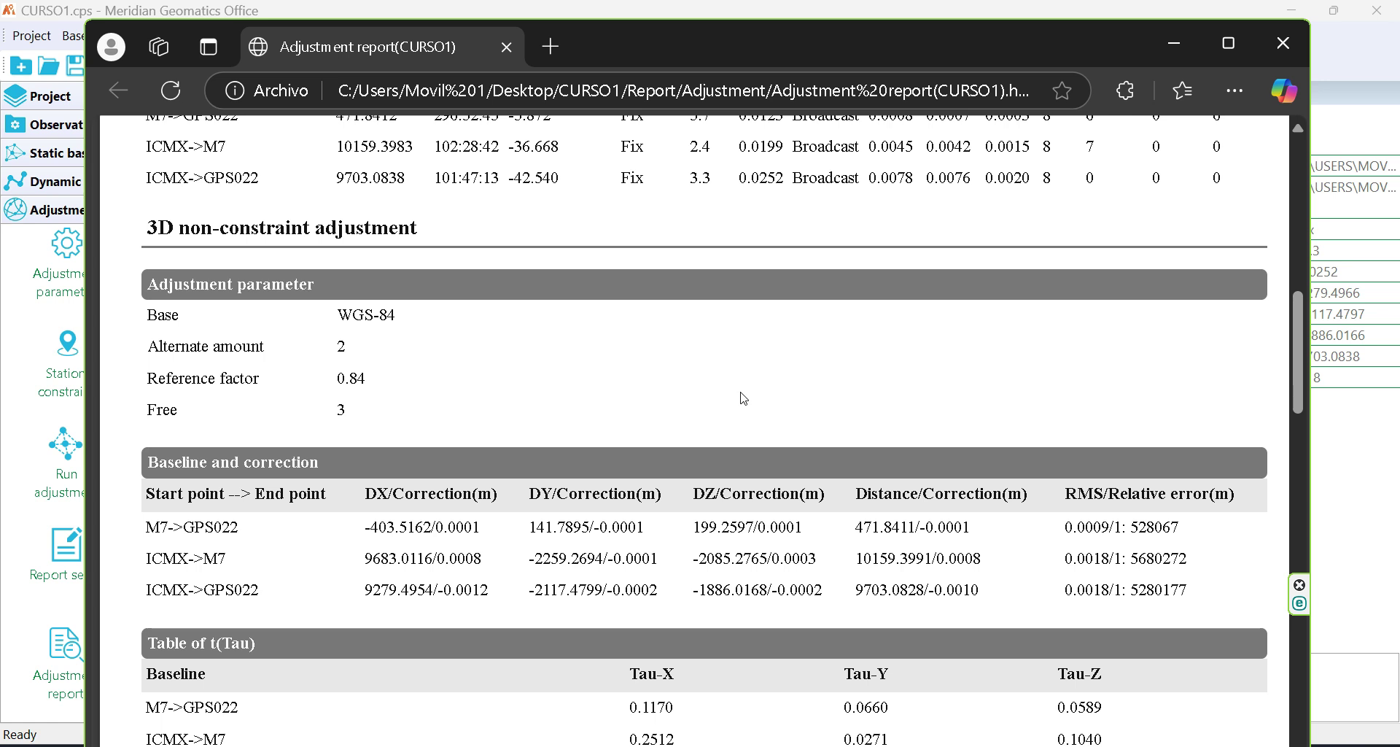
scroll(576, 445, down, 2)
scroll(486, 401, down, 2)
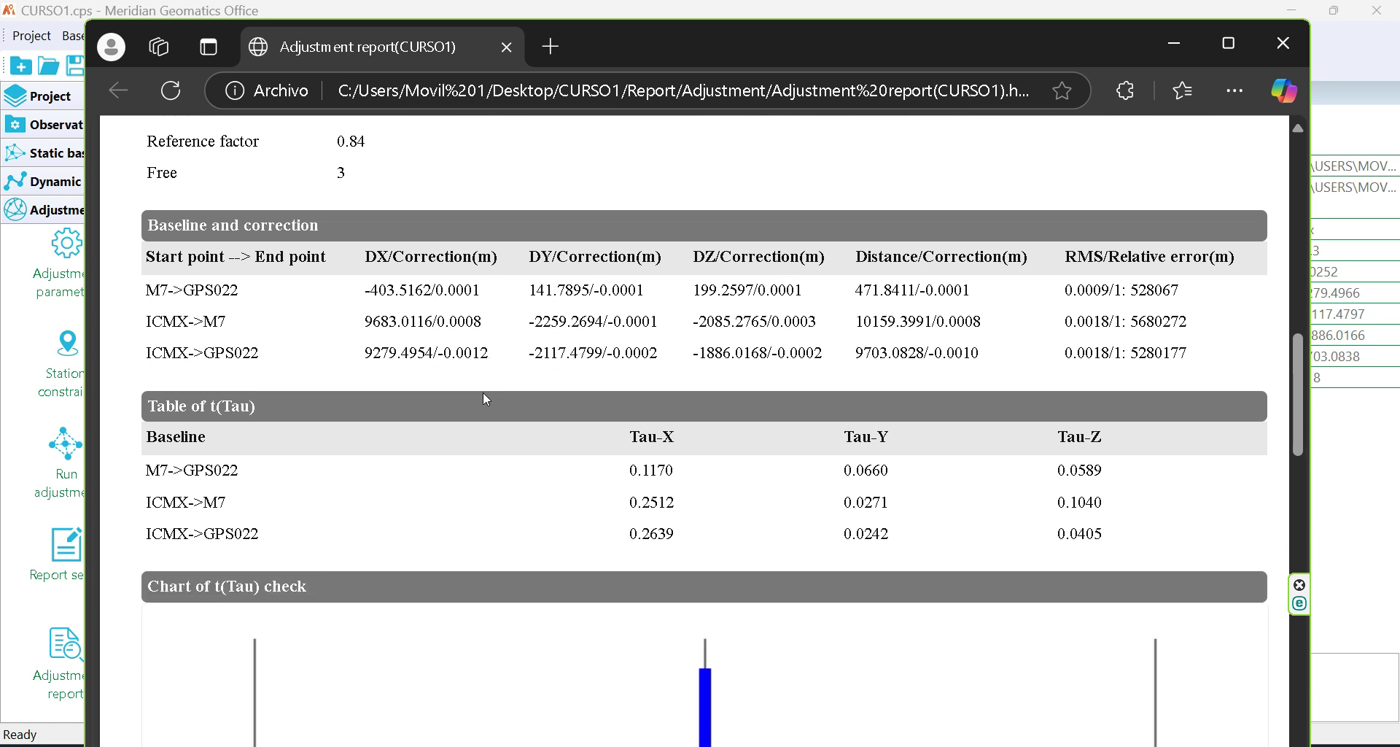
scroll(462, 405, down, 4)
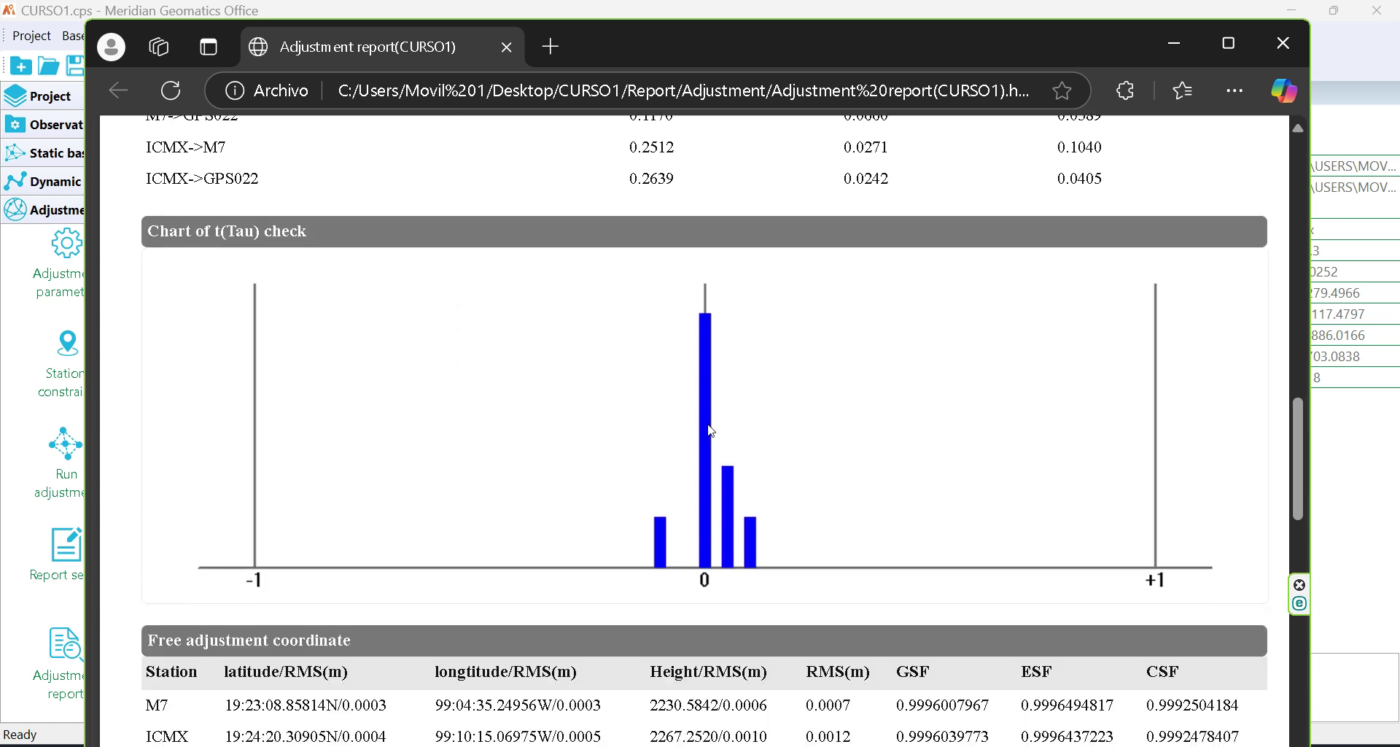
scroll(656, 427, down, 2)
scroll(546, 412, down, 5)
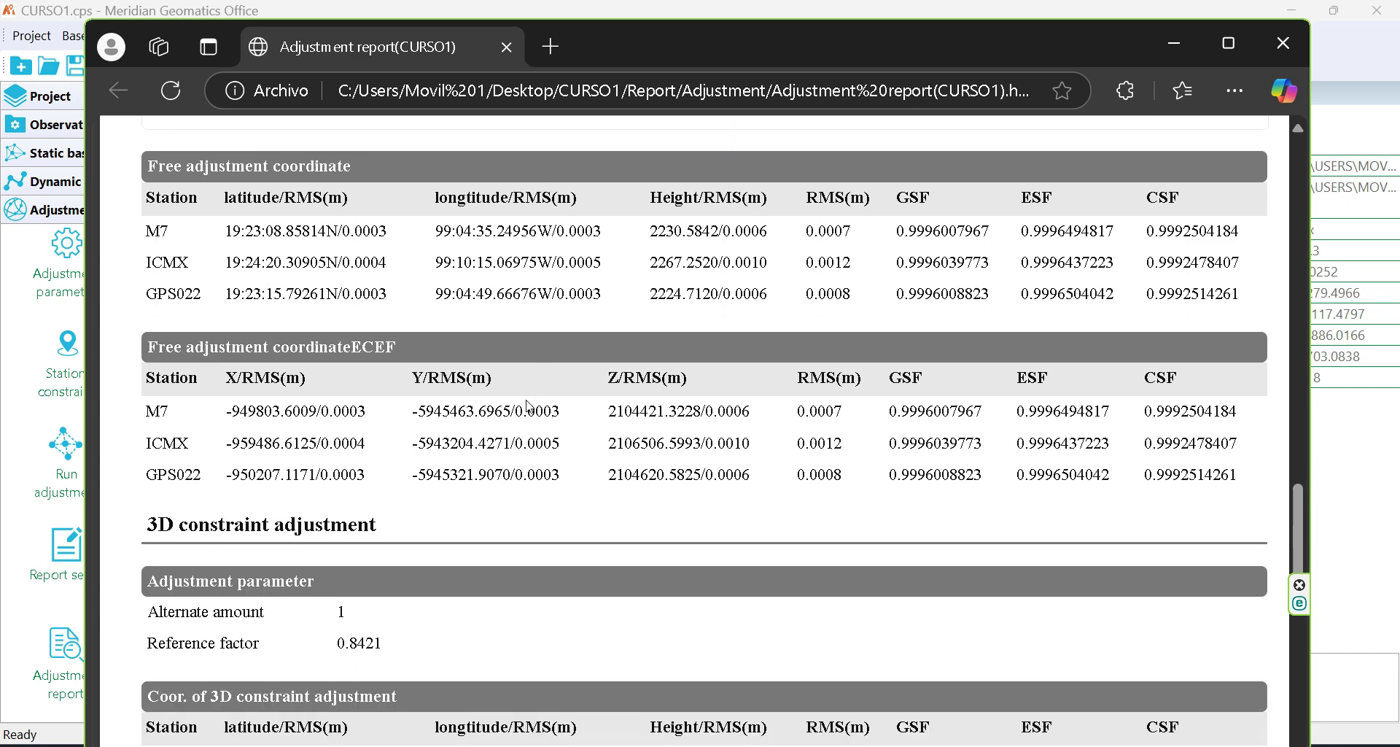
Step: Review the report's 3D constraint adjustment parameters and its geodetic, ECEF and xyh station coordinates
scroll(328, 399, down, 5)
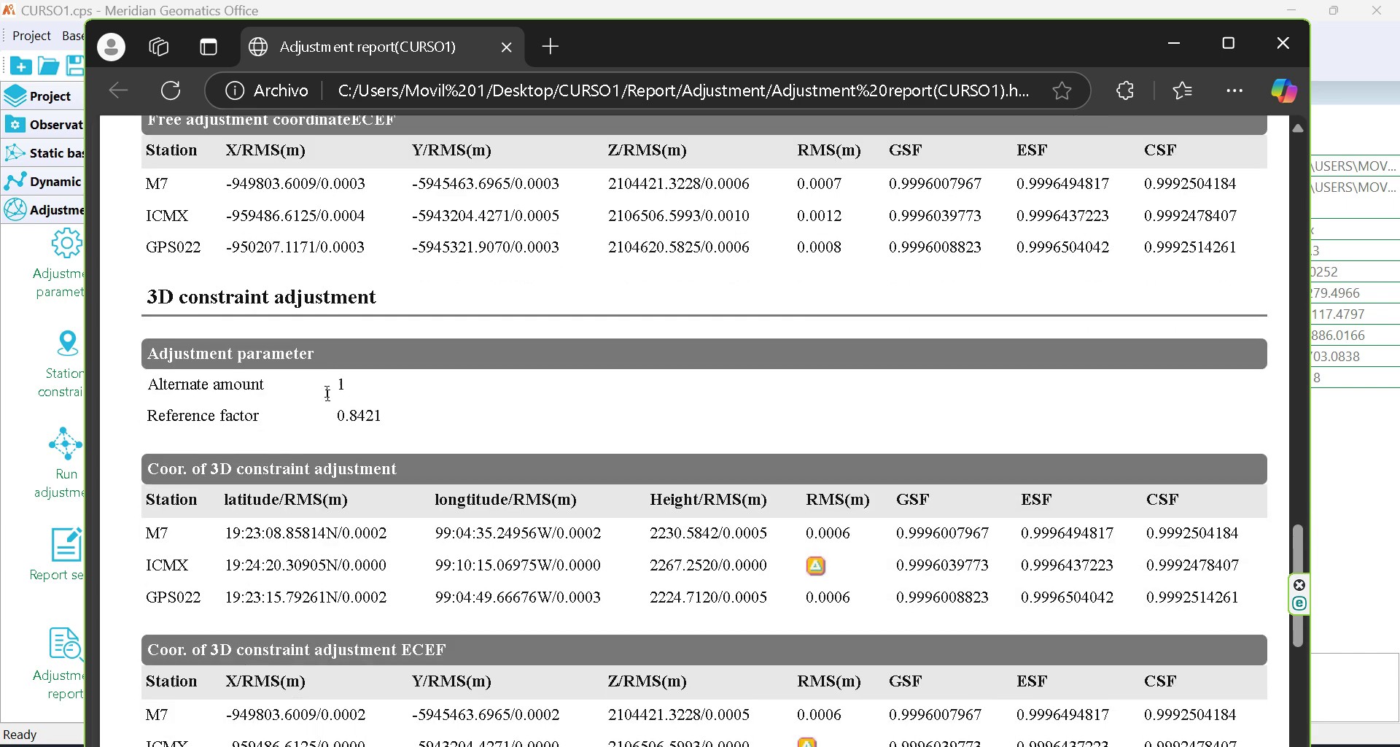
scroll(327, 394, down, 2)
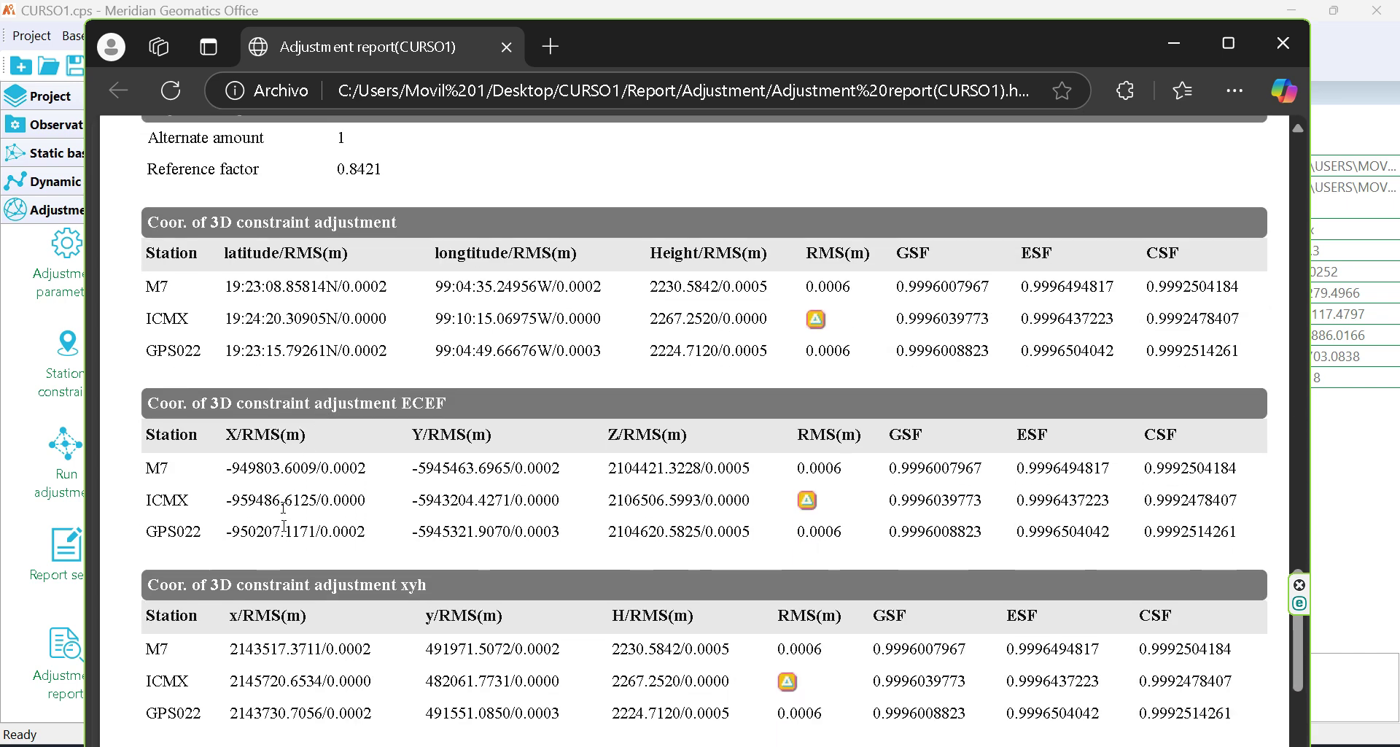
triple_click(177, 588)
scroll(154, 530, down, 2)
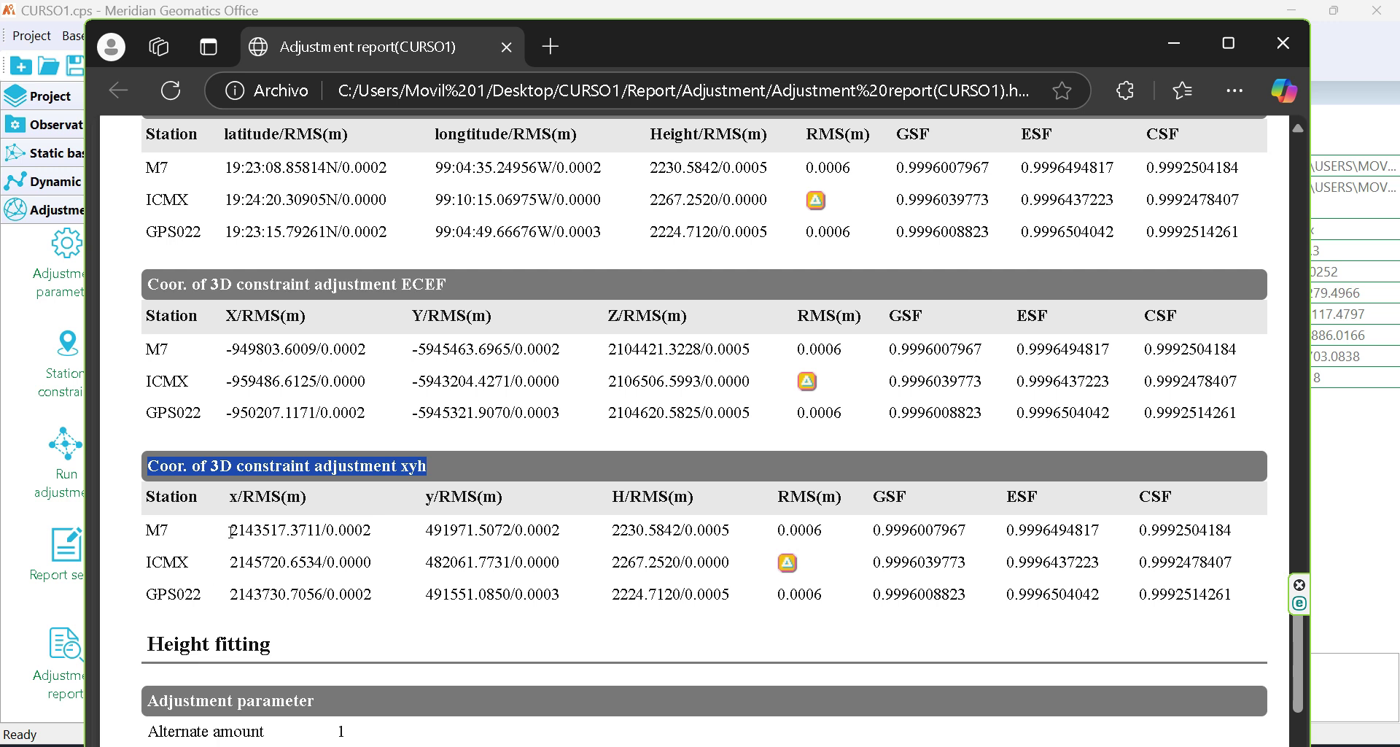
Step: Read the x and y coordinates of M7 and GPS022 in the 3D constraint adjustment xyh table
drag(230, 531, 317, 533)
click(364, 540)
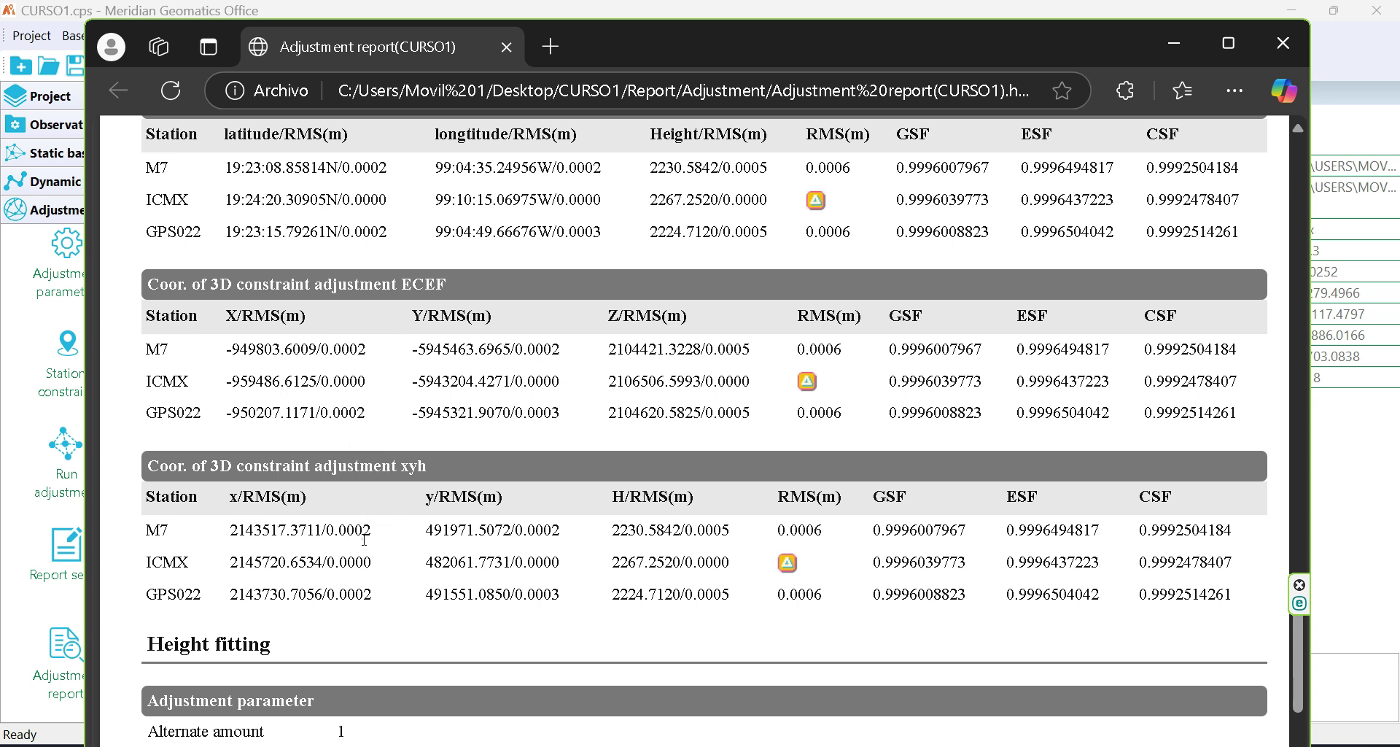
click(365, 540)
drag(365, 598, 383, 605)
click(532, 537)
click(549, 541)
Step: Read the height fitting parameters and the fitted heights of M7 and GPS022, and close the adjustment report
scroll(530, 594, down, 4)
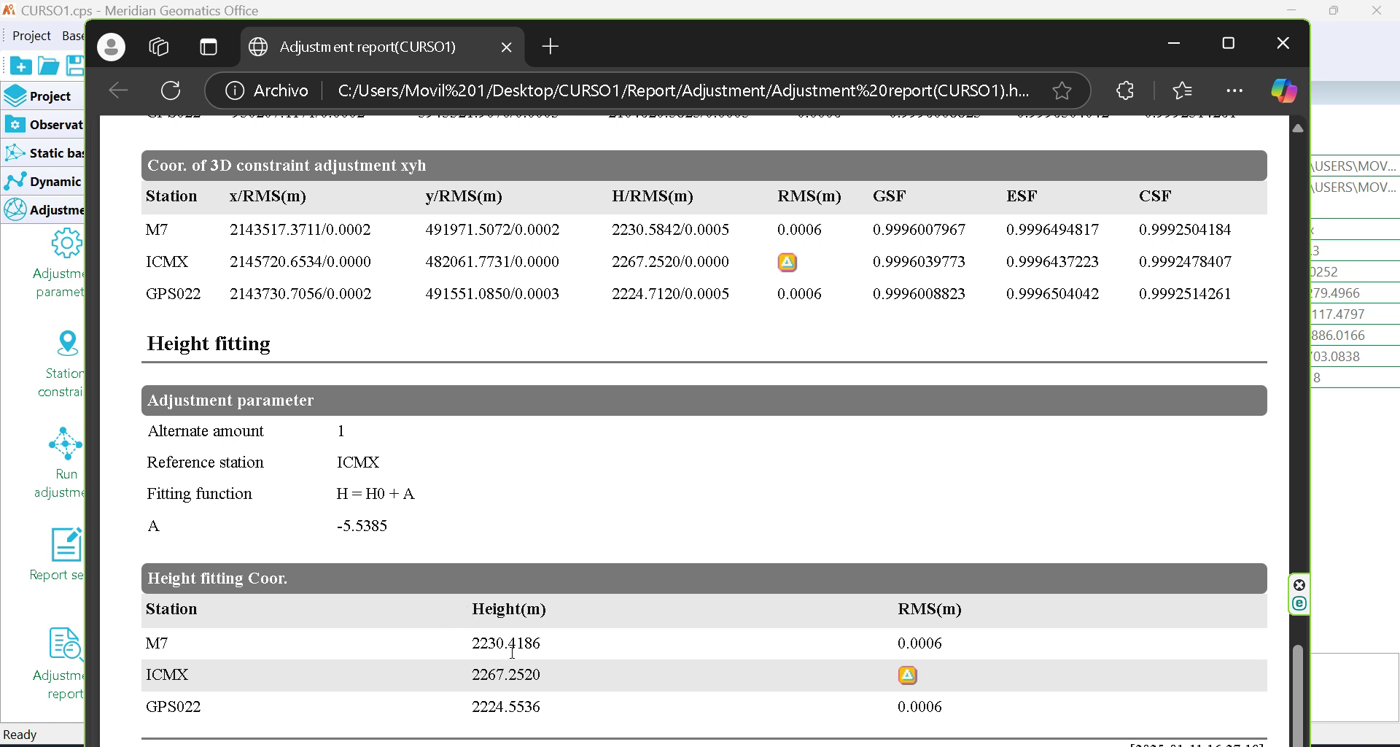
drag(471, 649, 550, 656)
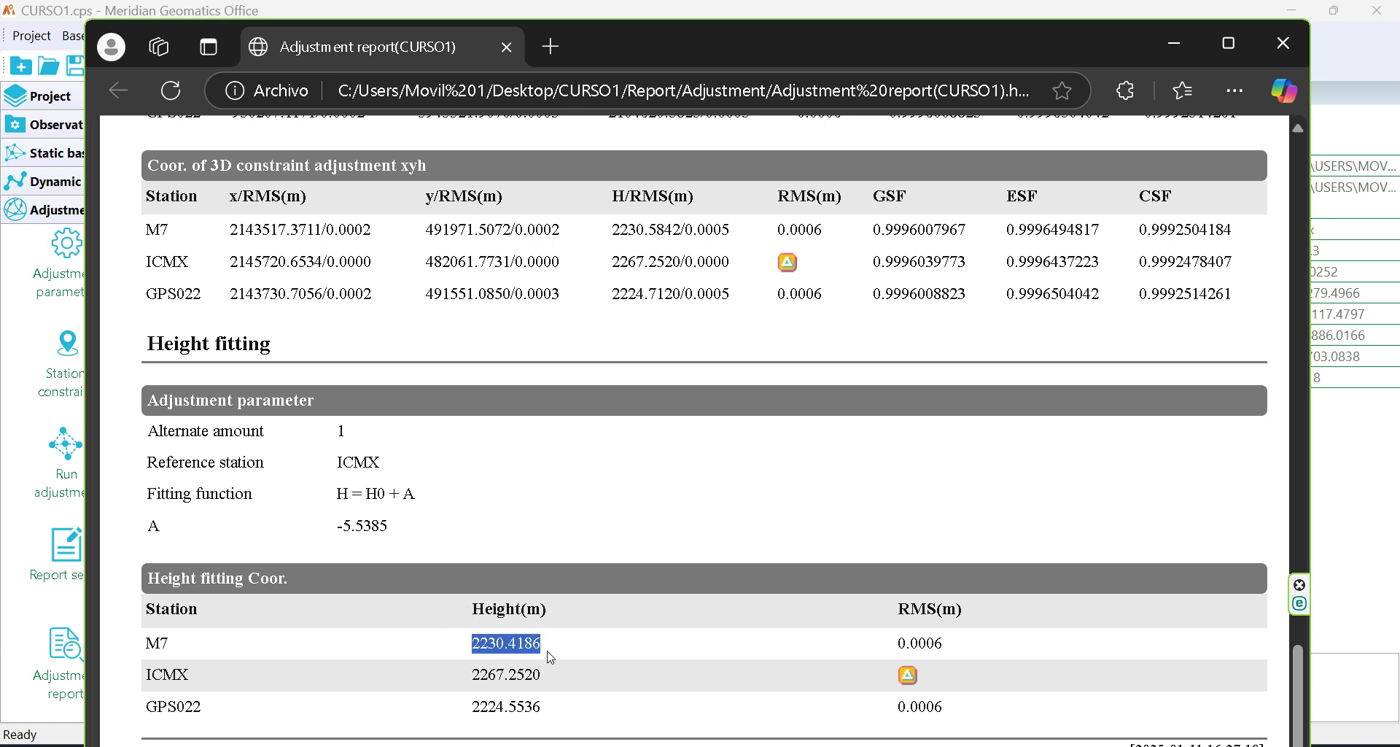
click(474, 706)
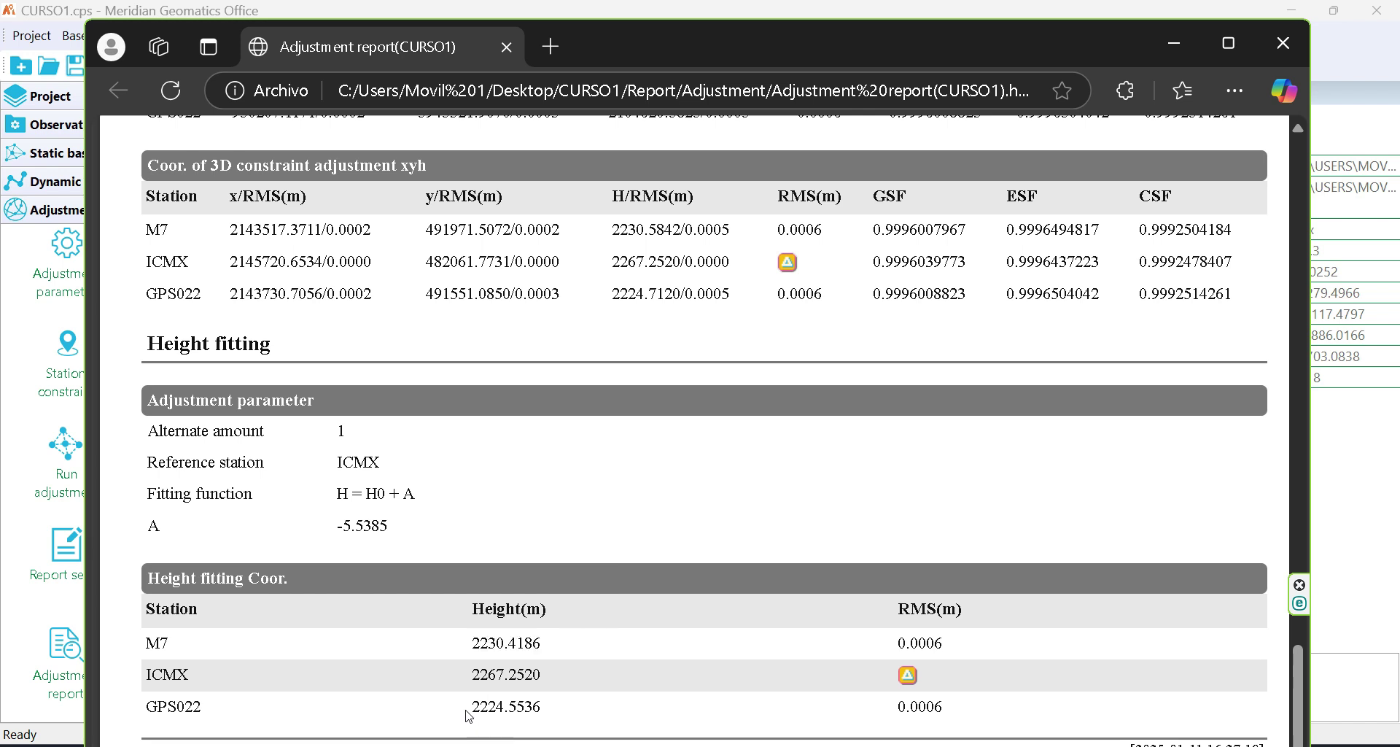
drag(474, 706, 561, 723)
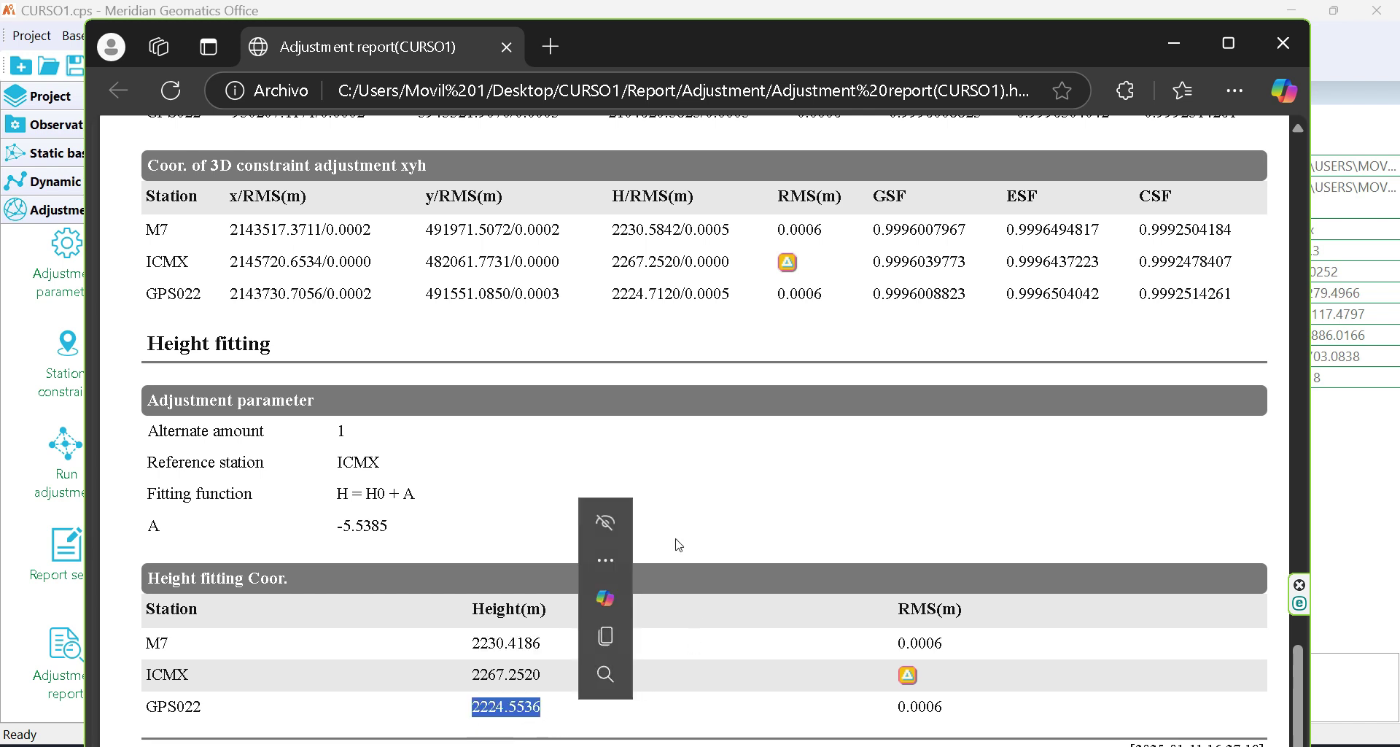
click(697, 505)
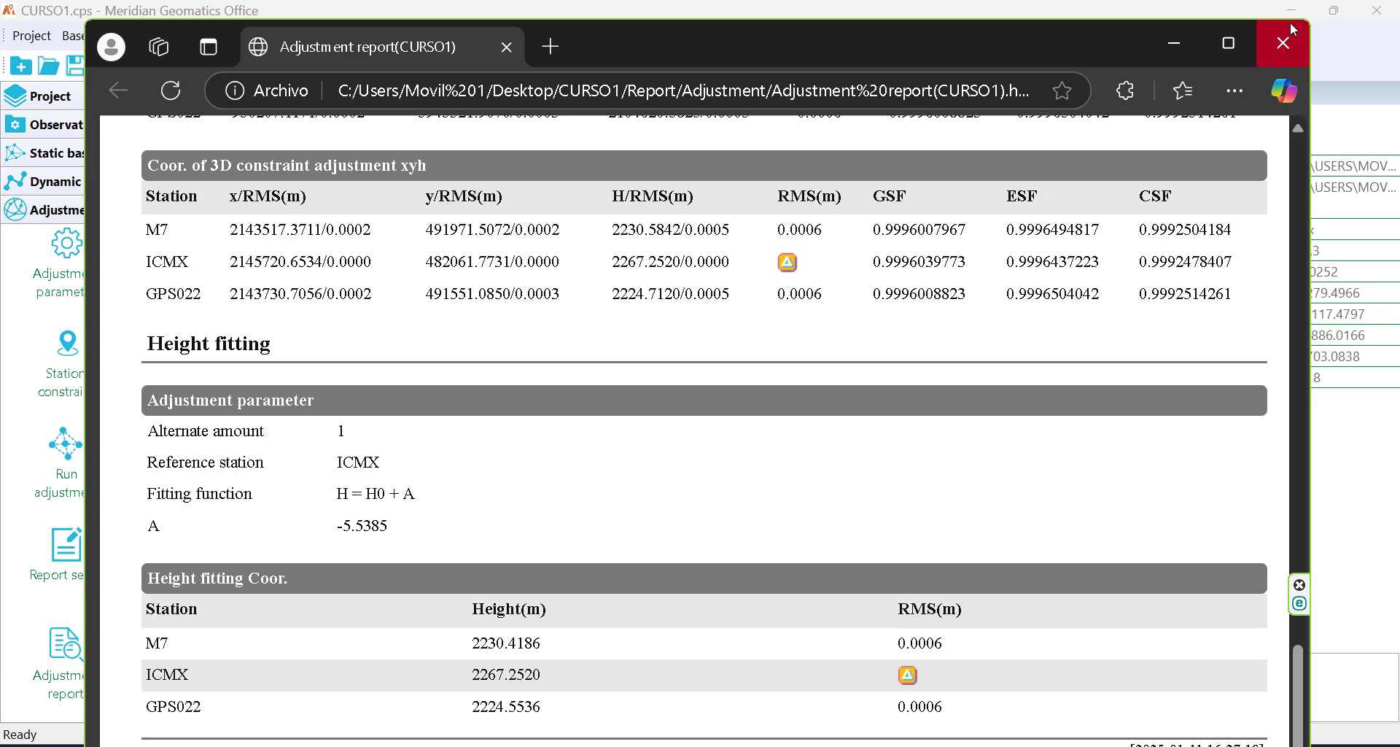
click(1283, 47)
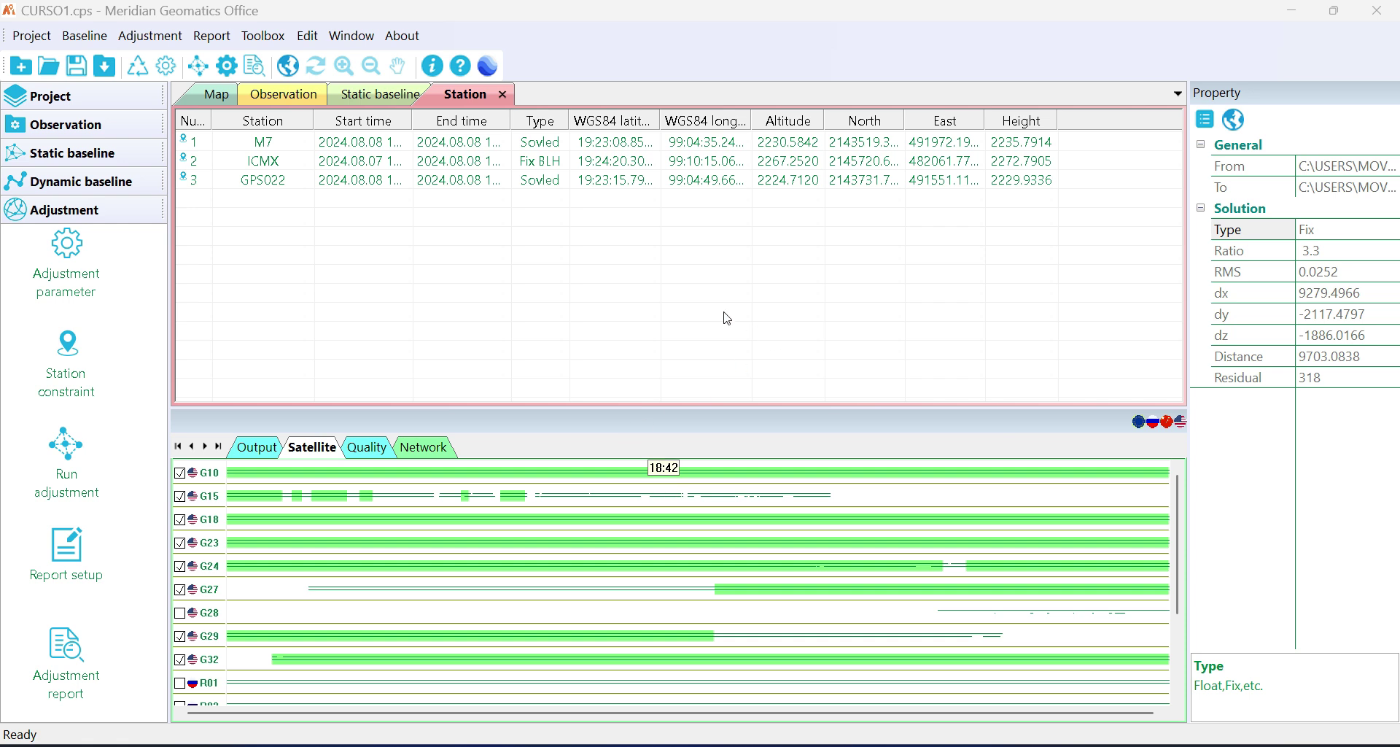
Step: Display the network closure sketch and the map, and examine the baselines from ICMX to GPS022 and M7
click(417, 450)
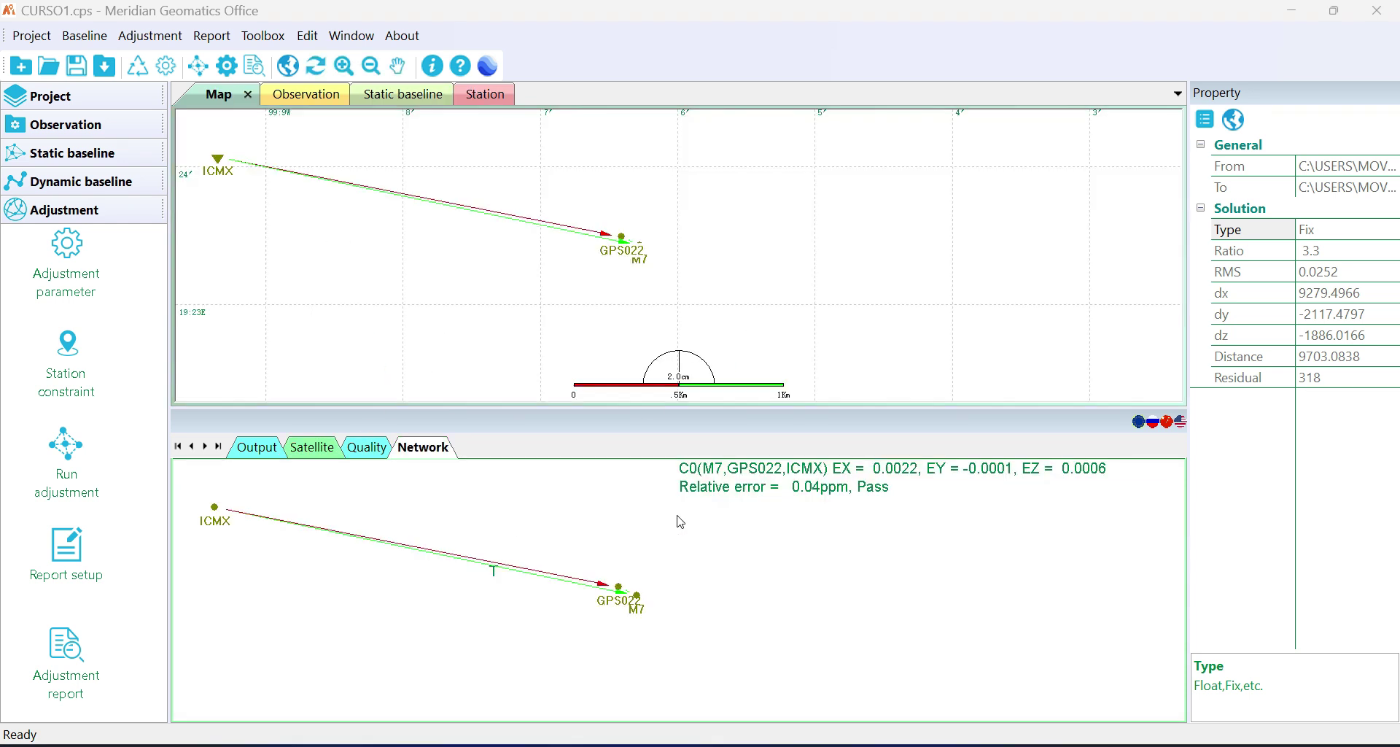
click(619, 250)
scroll(619, 250, up, 1)
scroll(841, 273, up, 2)
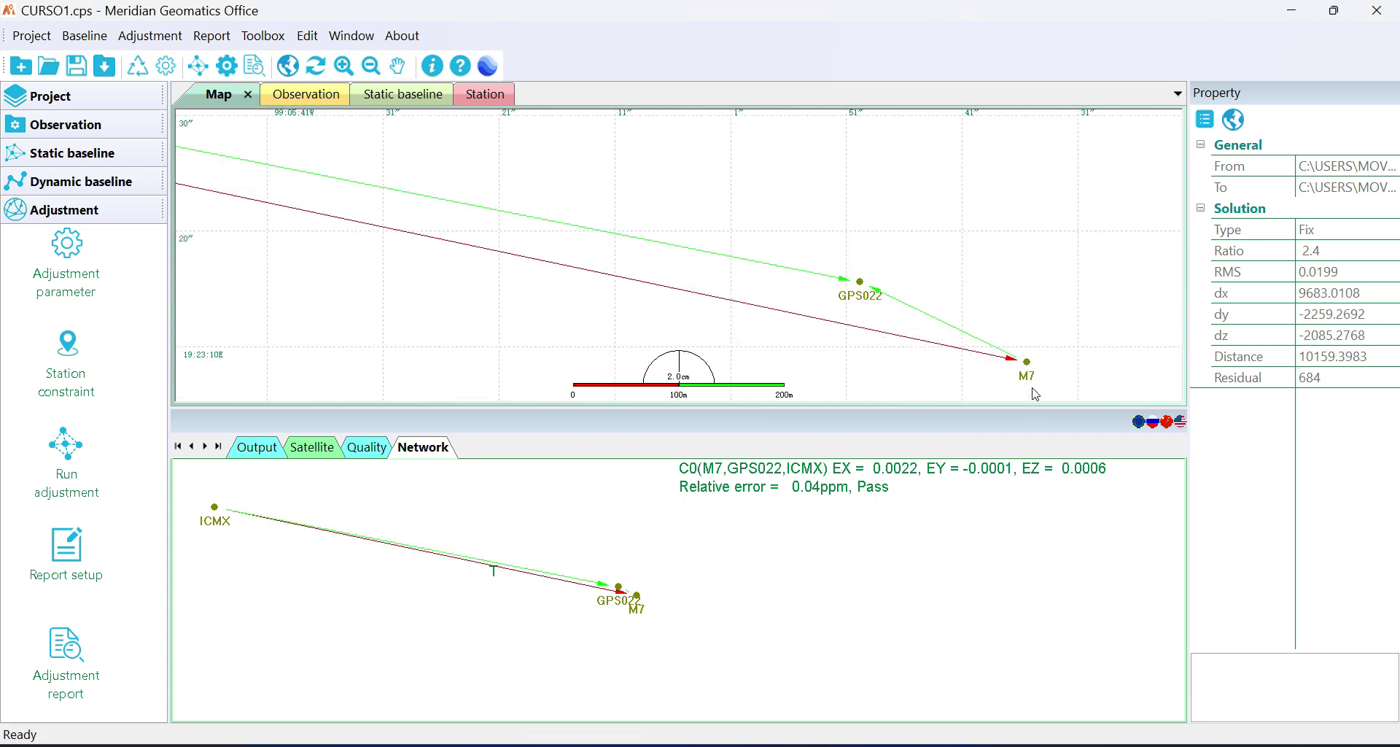
scroll(722, 313, down, 2)
scroll(306, 254, up, 2)
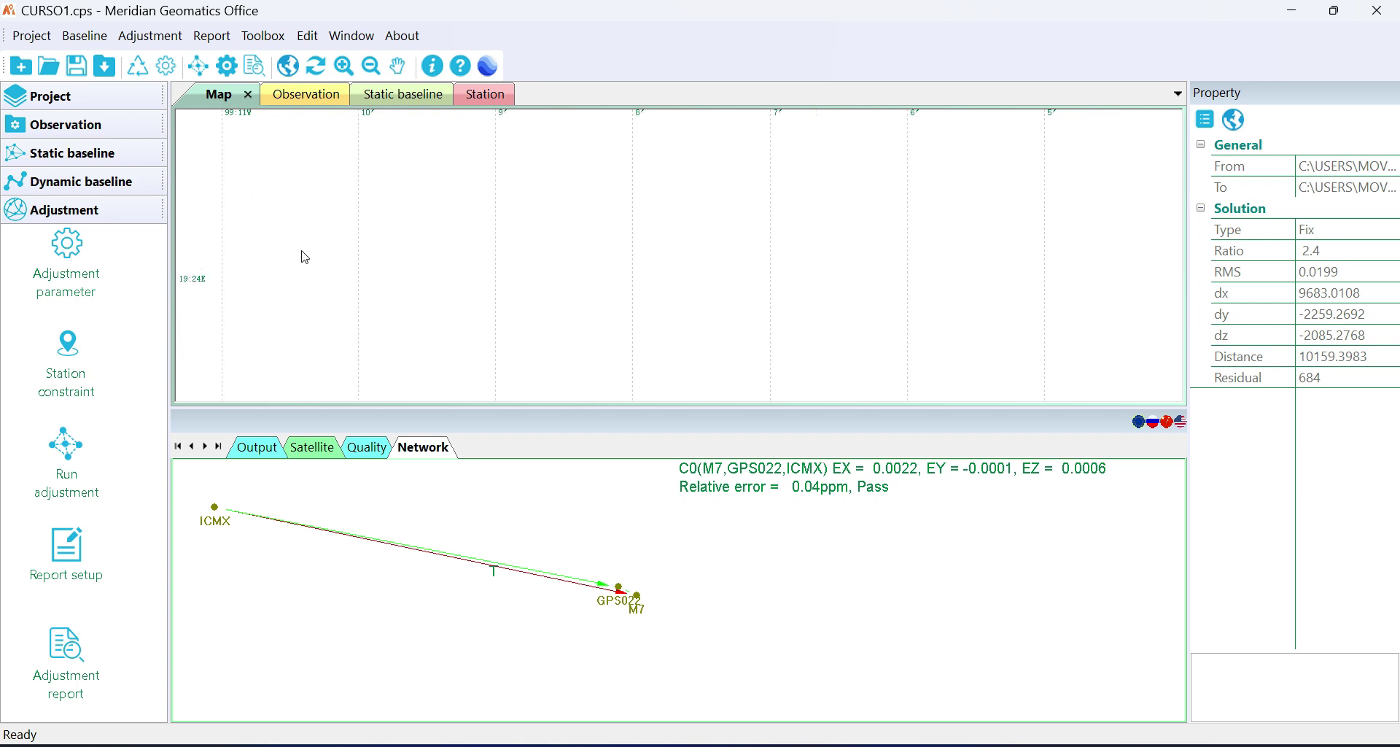
scroll(412, 235, down, 1)
drag(588, 300, 540, 277)
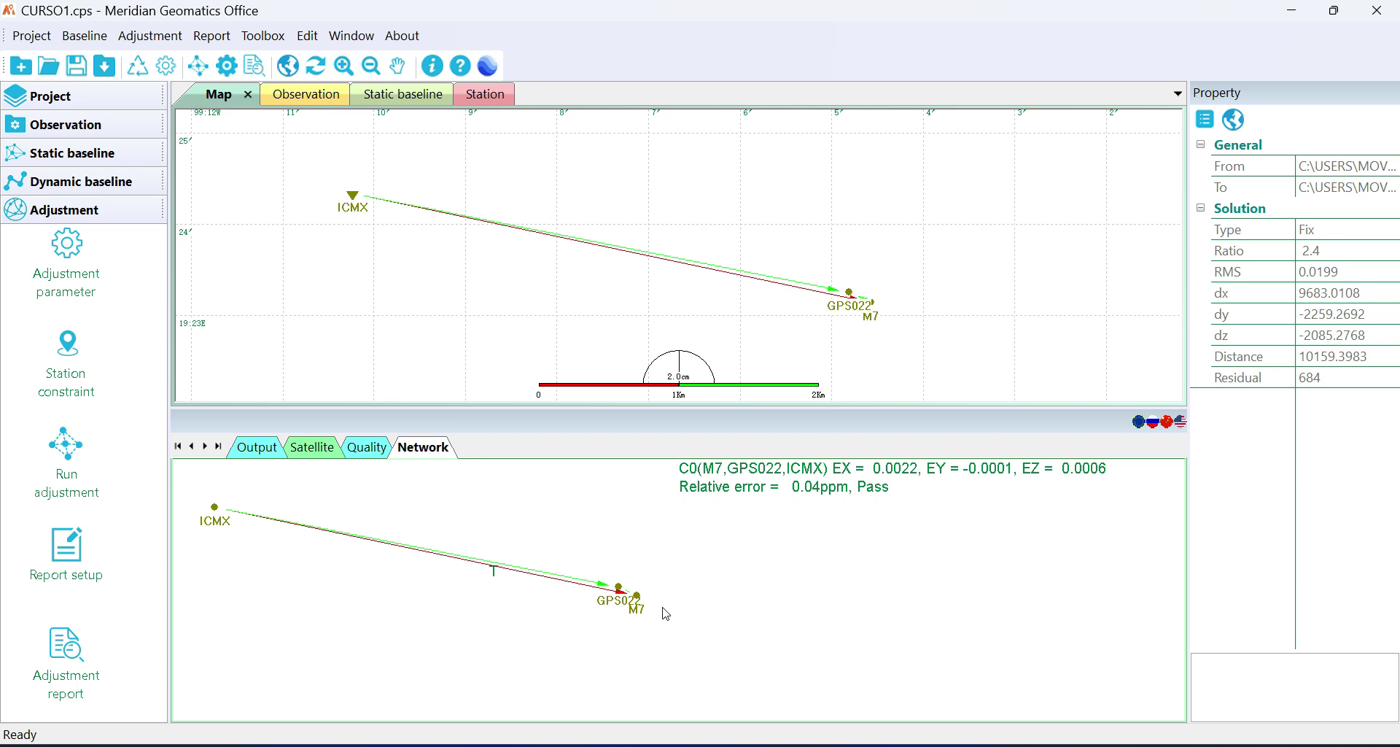
scroll(735, 272, up, 2)
scroll(712, 266, down, 1)
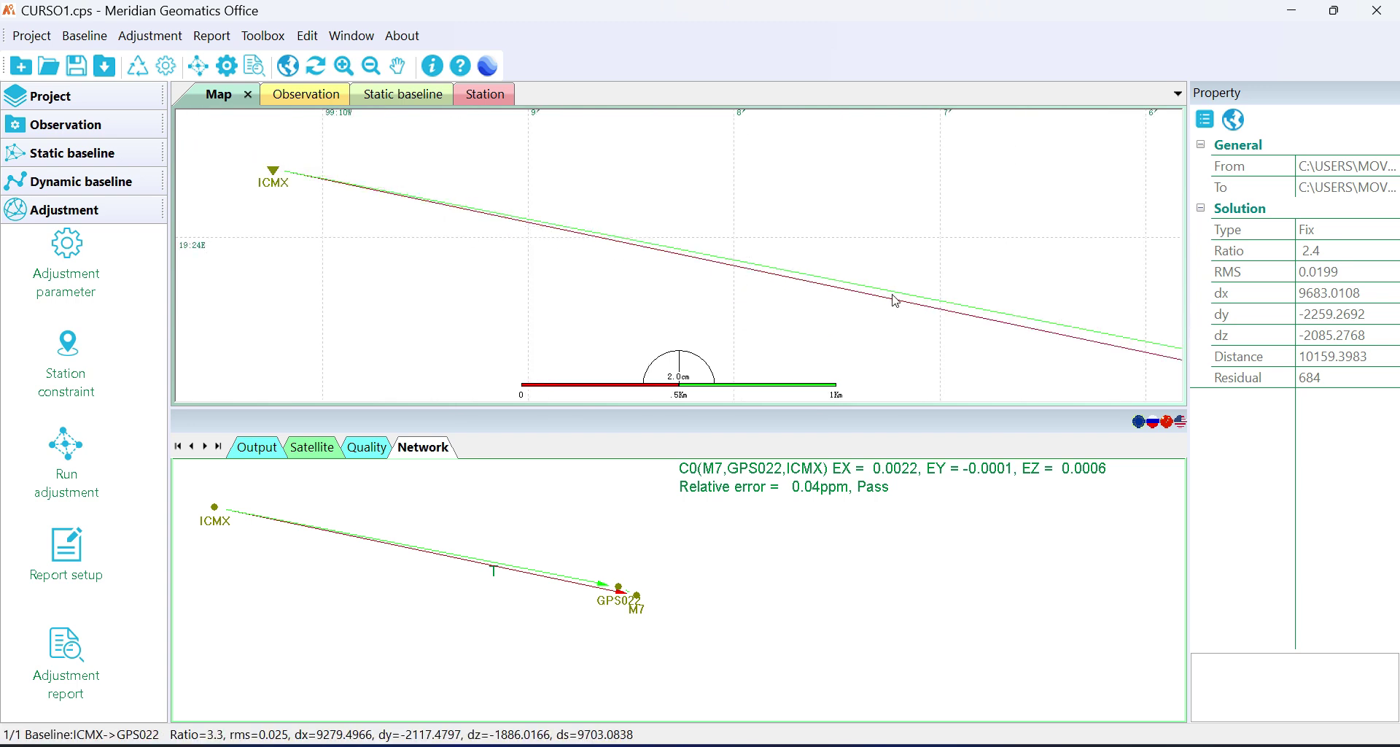
drag(1025, 354, 615, 303)
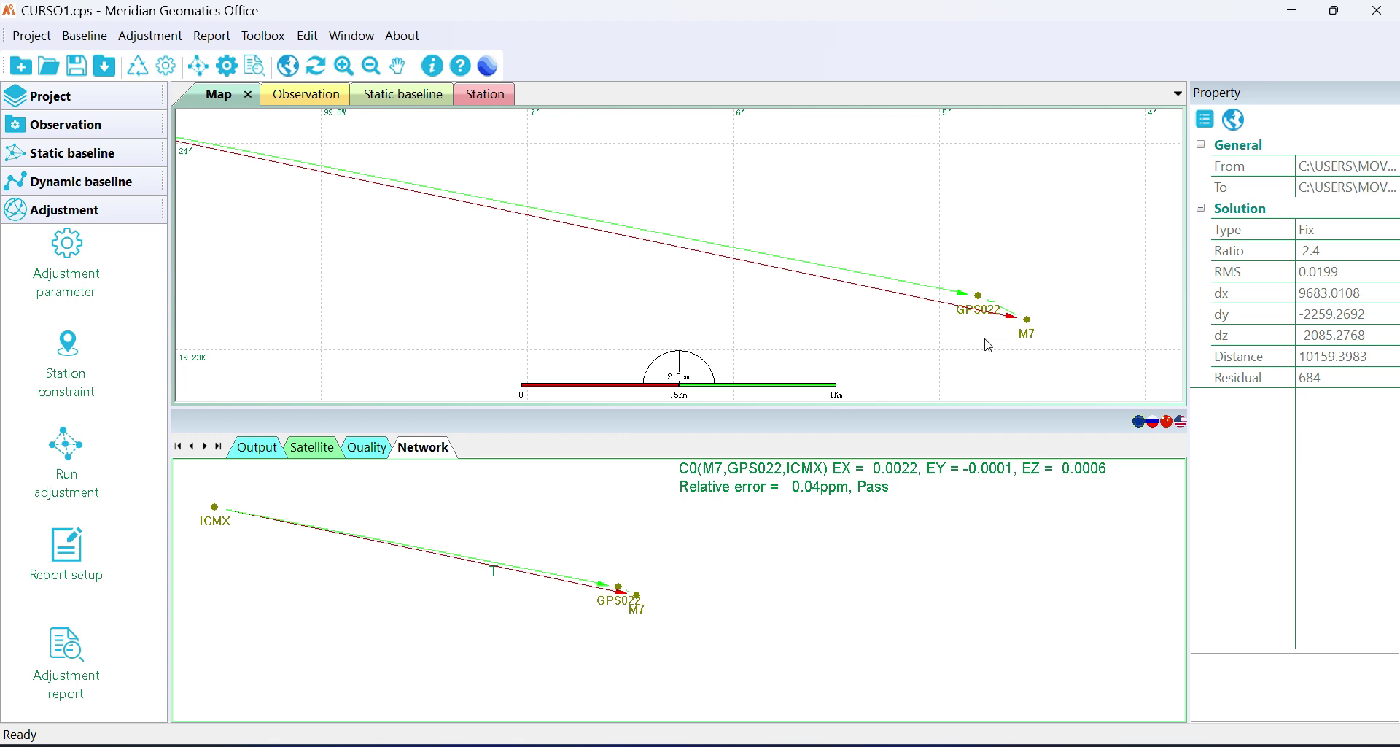
scroll(507, 238, down, 3)
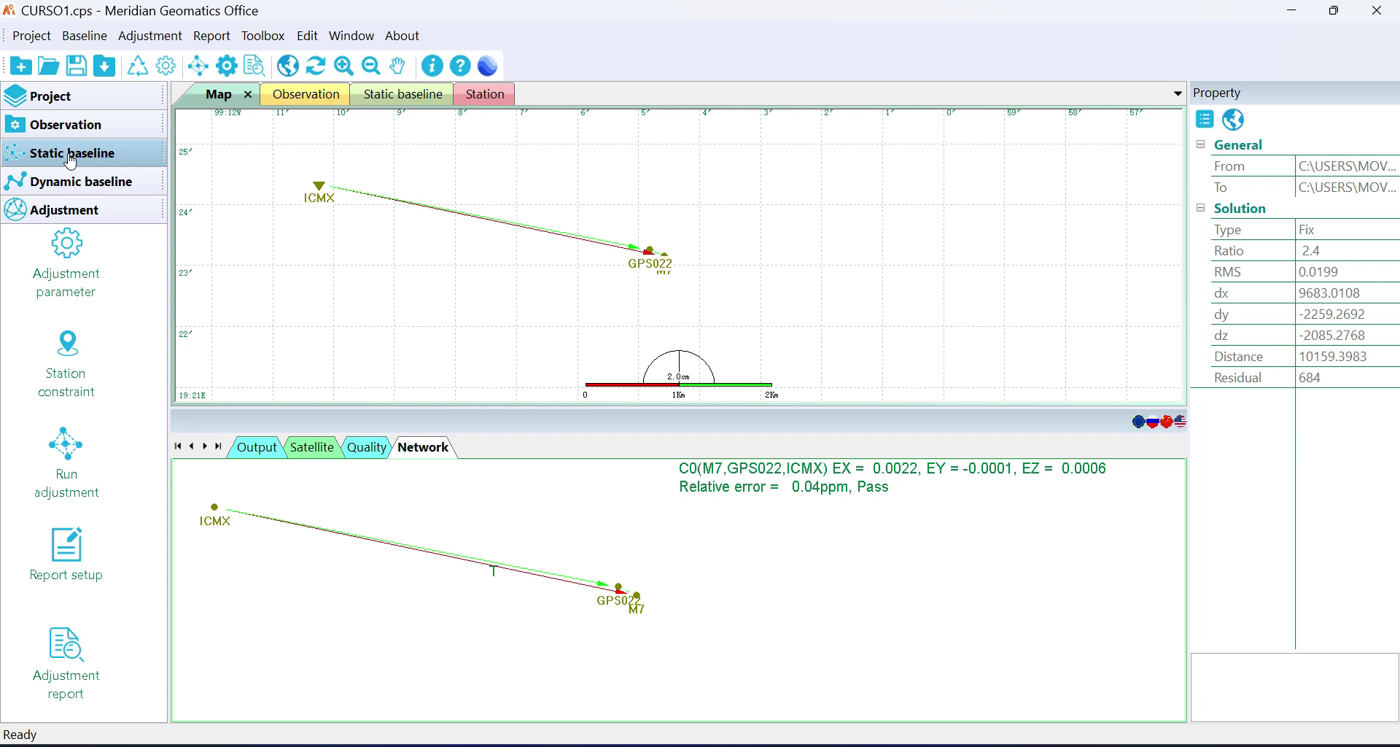
Step: Inspect the short baseline between GPS022 and M7 up close on the map, followed by the ICMX base station
click(634, 248)
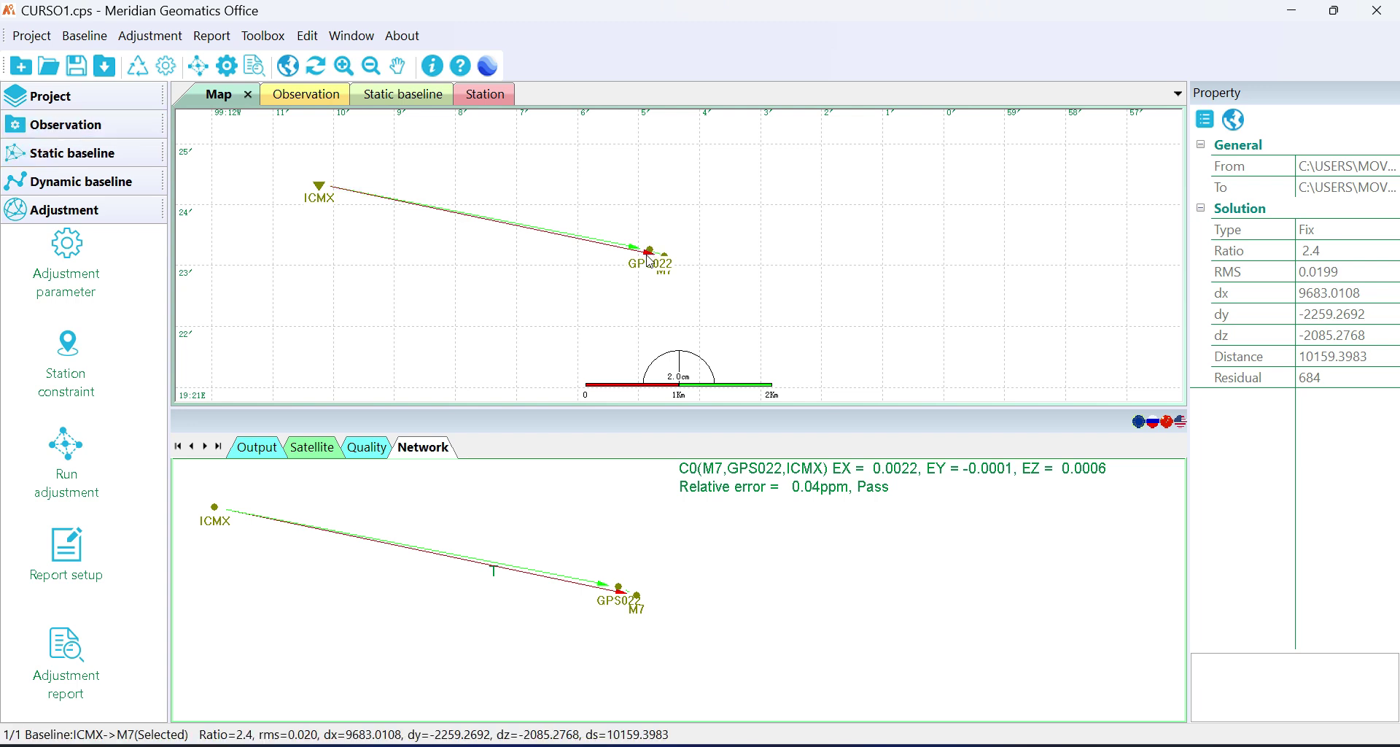
scroll(646, 252, up, 5)
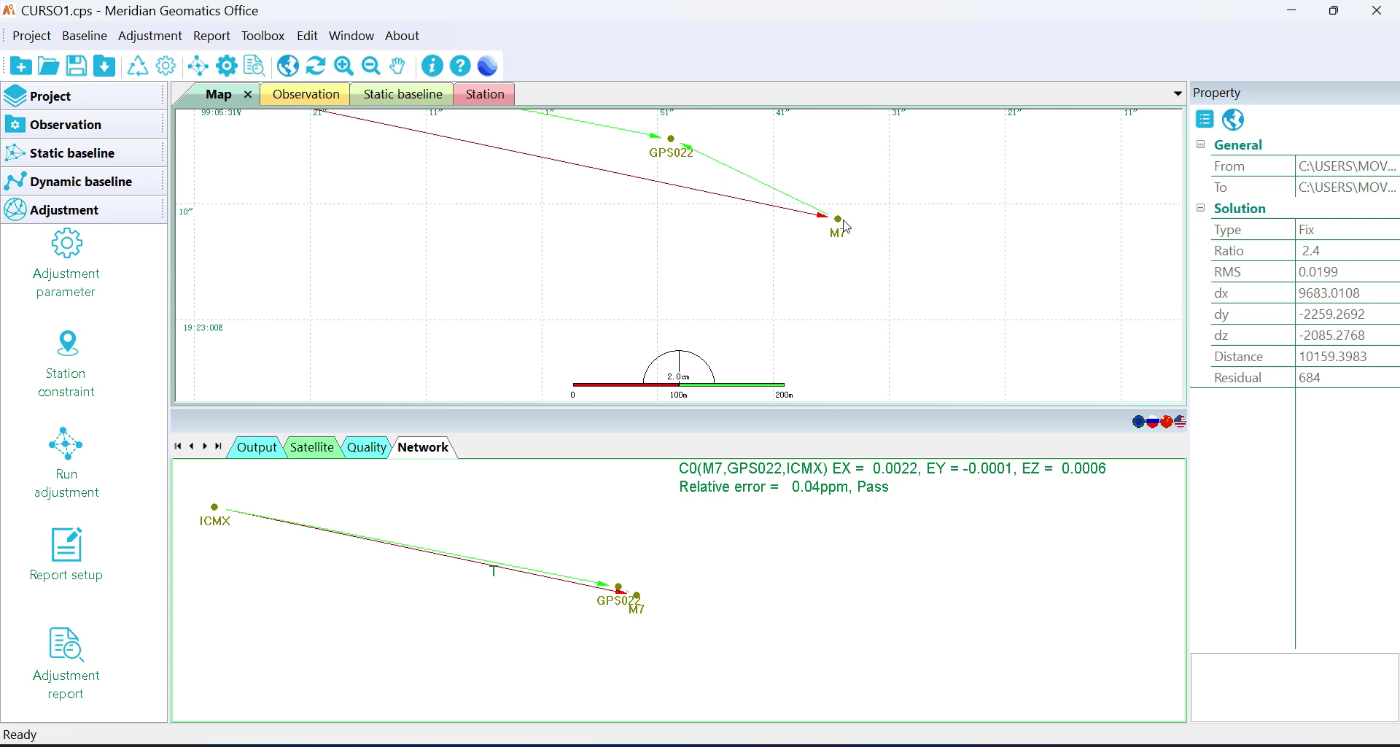
scroll(865, 274, up, 2)
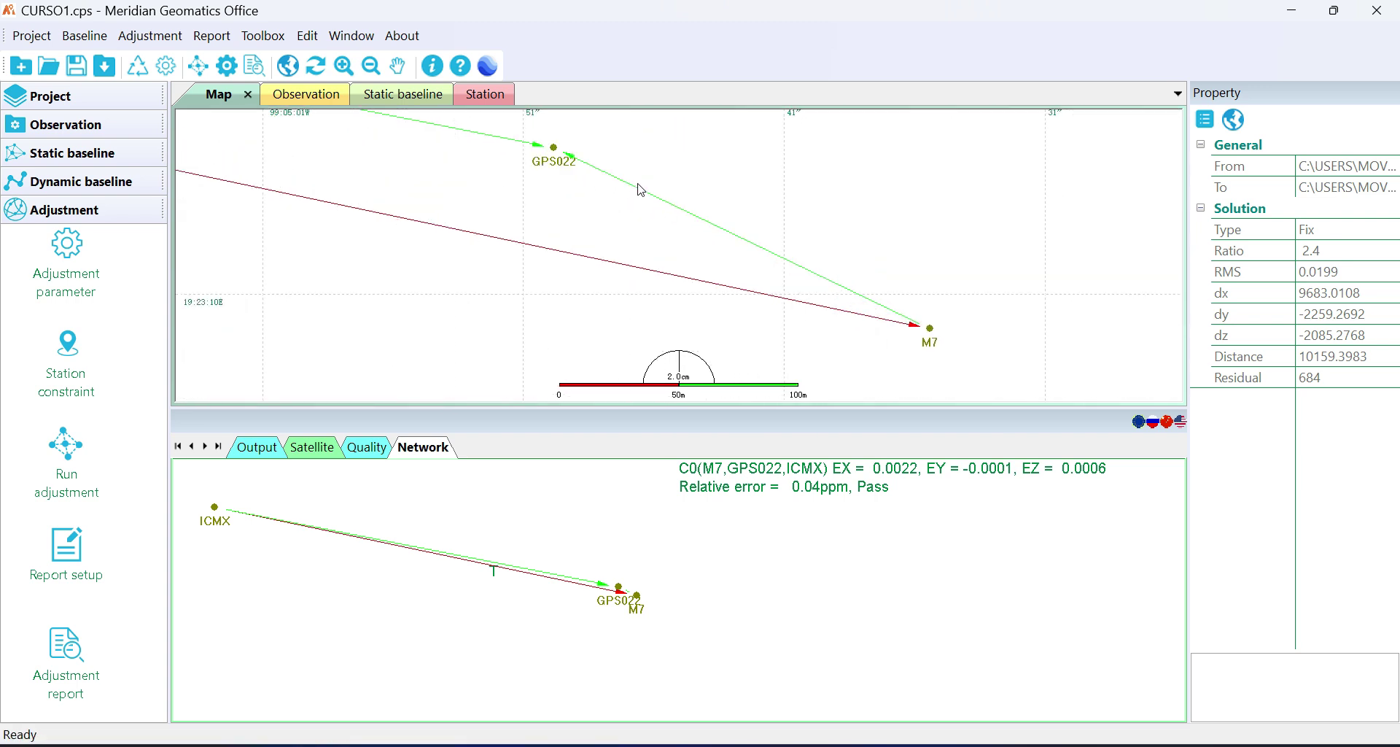
scroll(974, 347, down, 5)
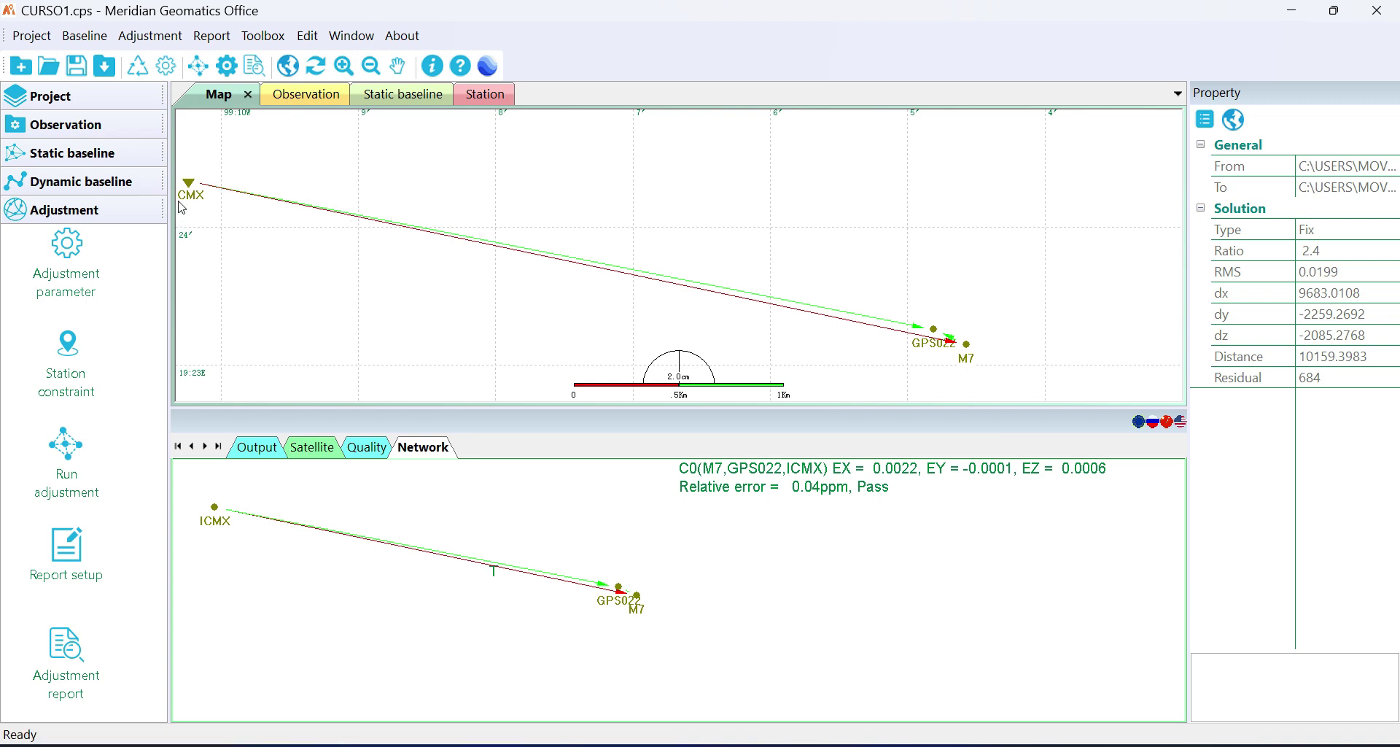
drag(222, 208, 439, 207)
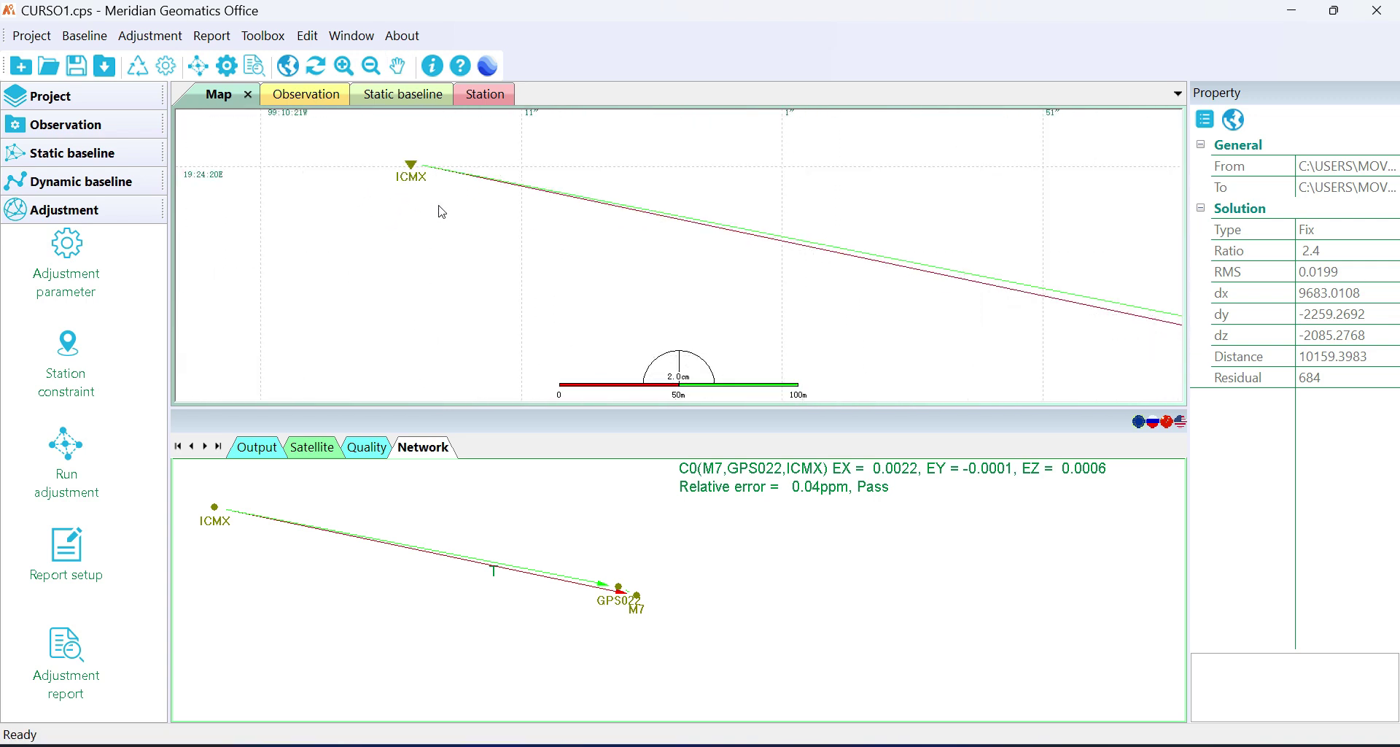
drag(428, 153, 398, 191)
scroll(398, 191, down, 1)
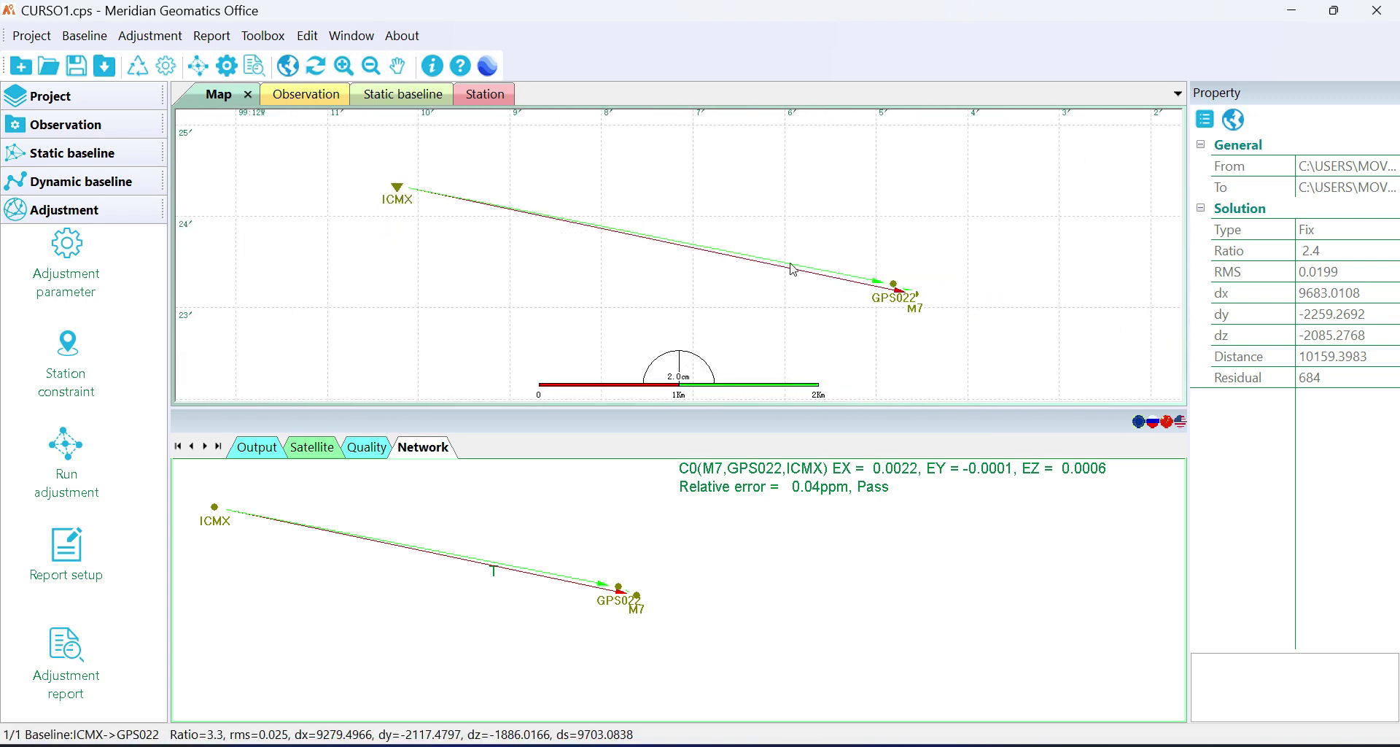